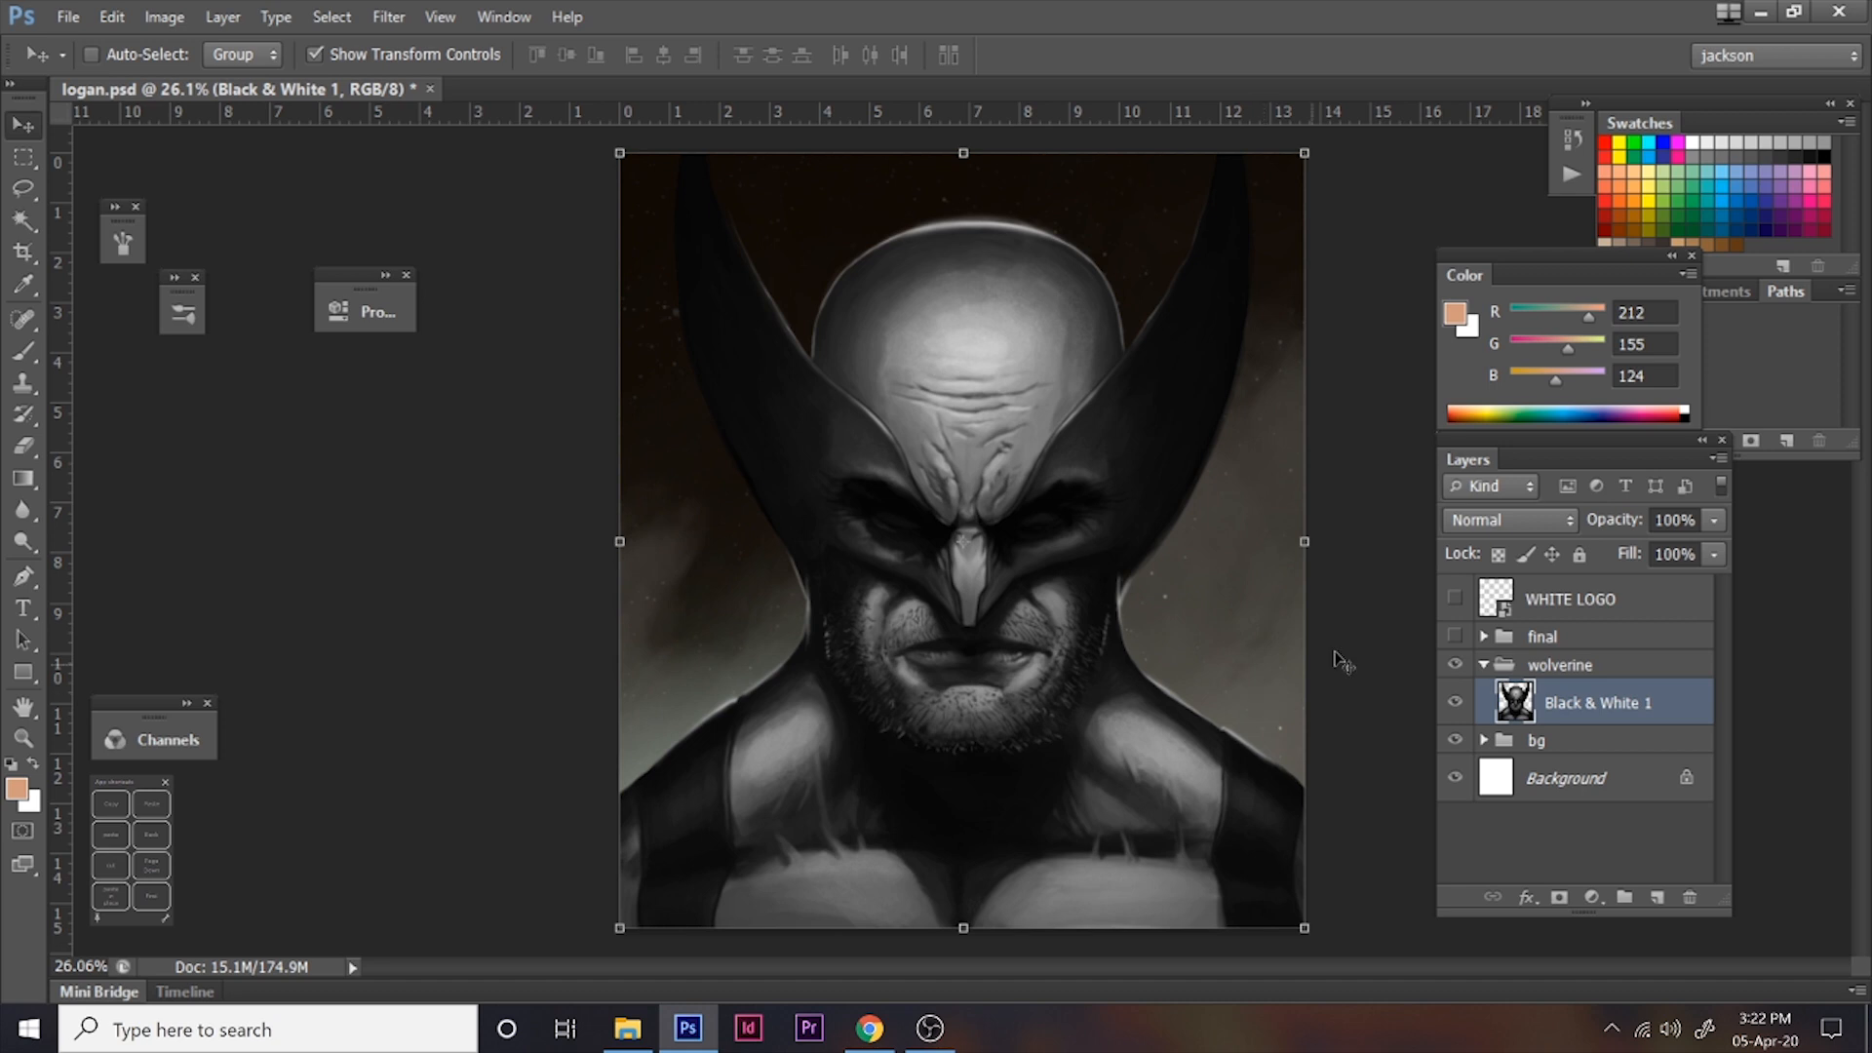
- Toggle the visibility of the final group to compare the finished coloured version with the greyscale portrait
left_click(1455, 639)
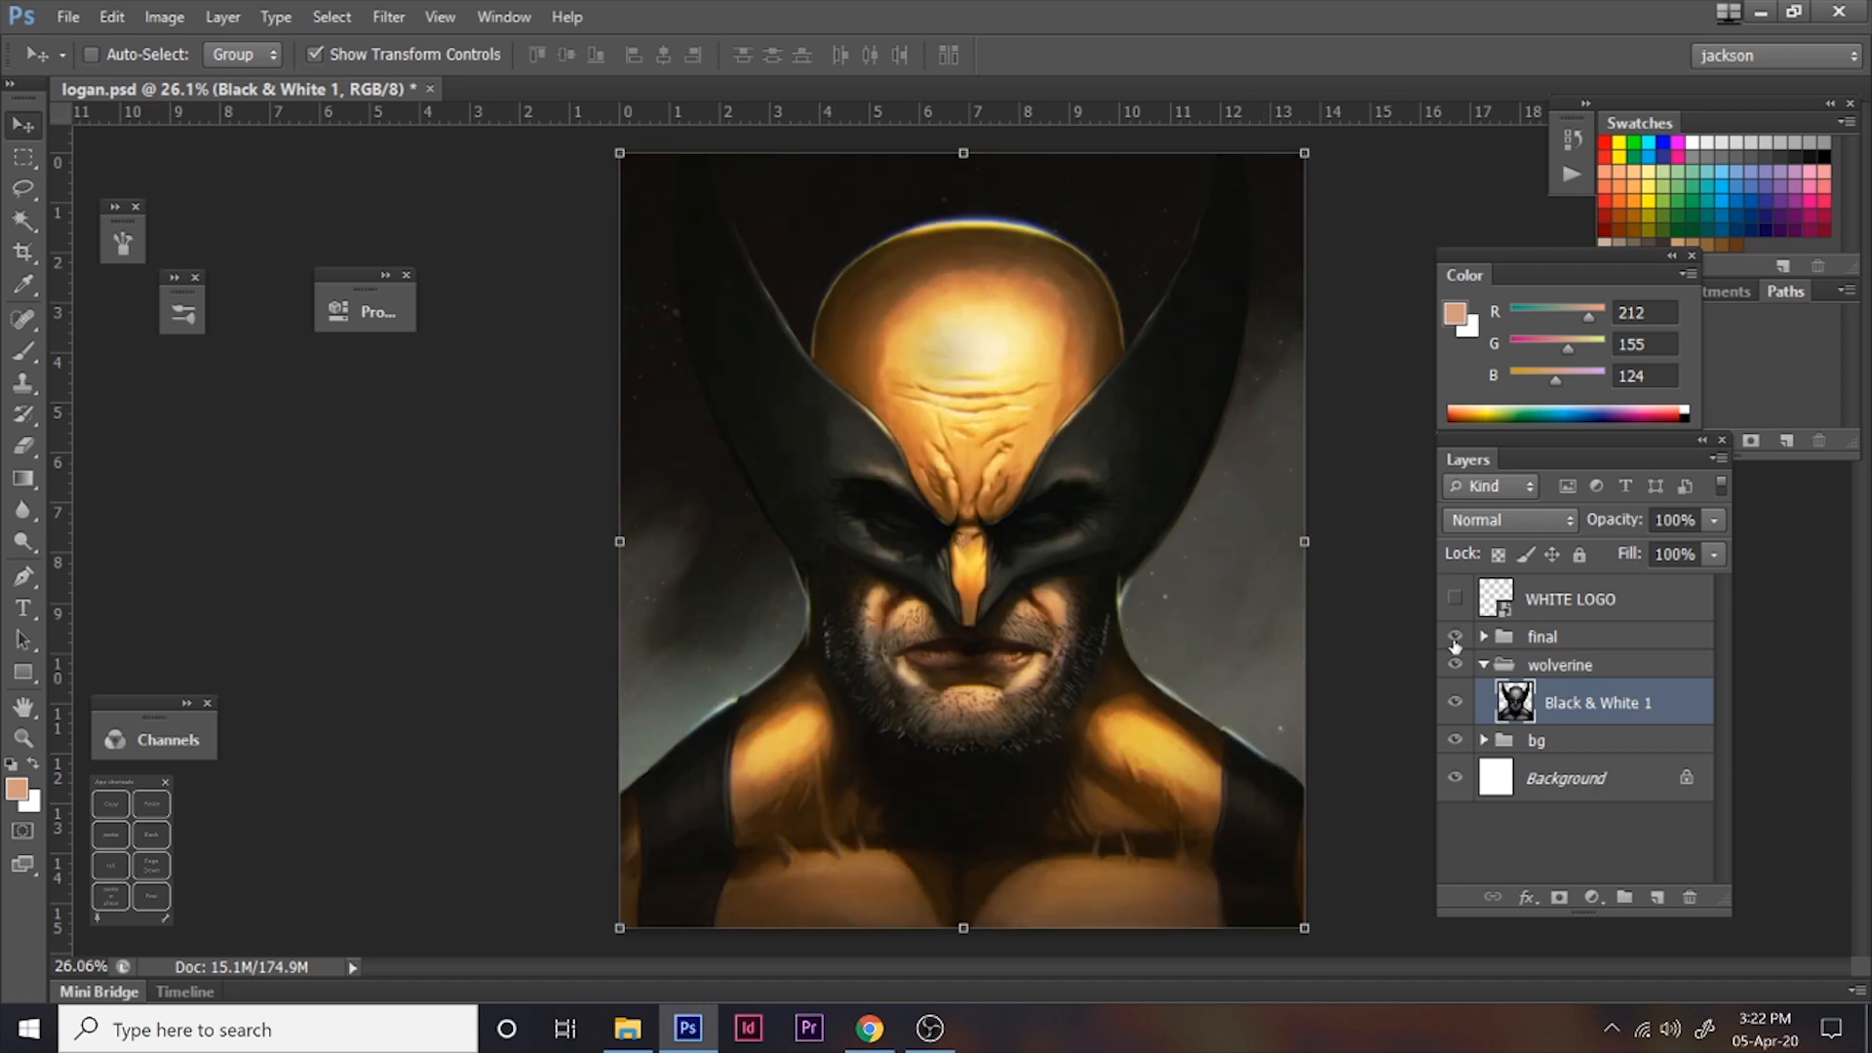
left_click(1454, 638)
left_click(1453, 639)
left_click(1453, 638)
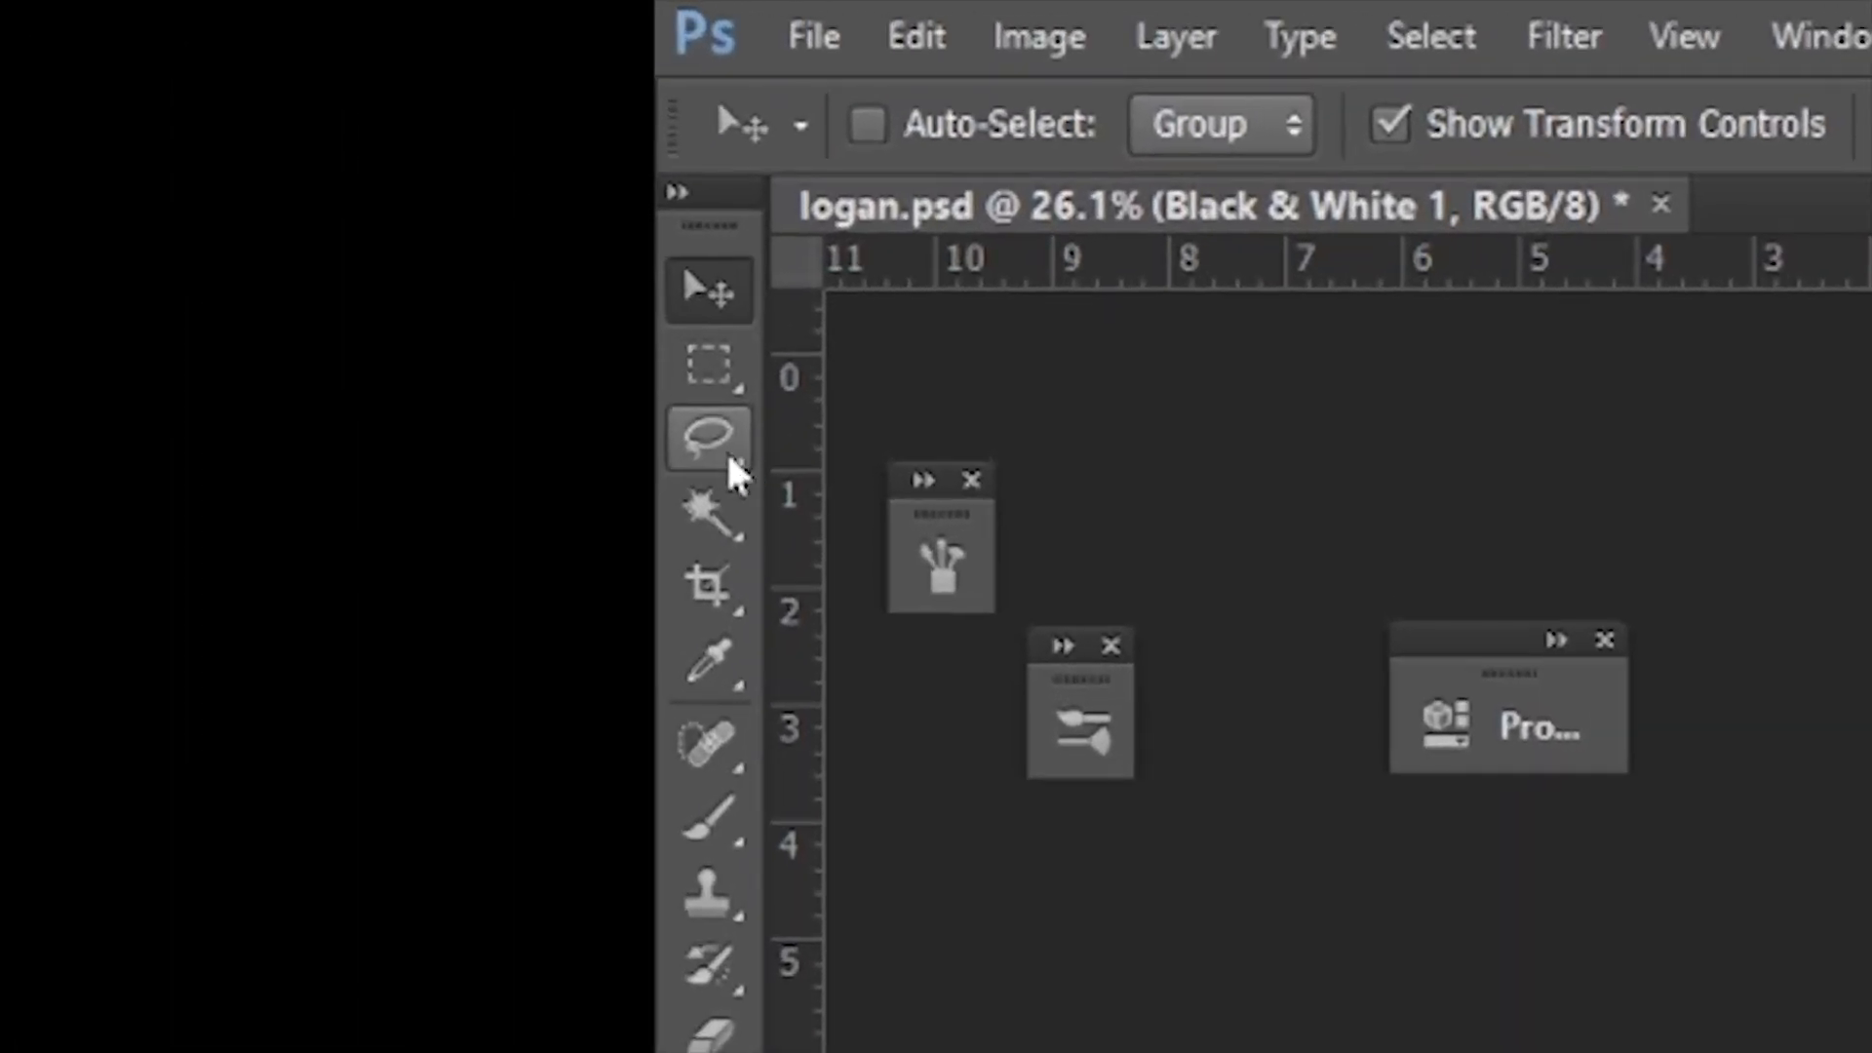
- Lasso the neck, shoulders and chest between the dark straps plus both outer arm edges as one selection, leaving out the bearded jaw
left_click(733, 470)
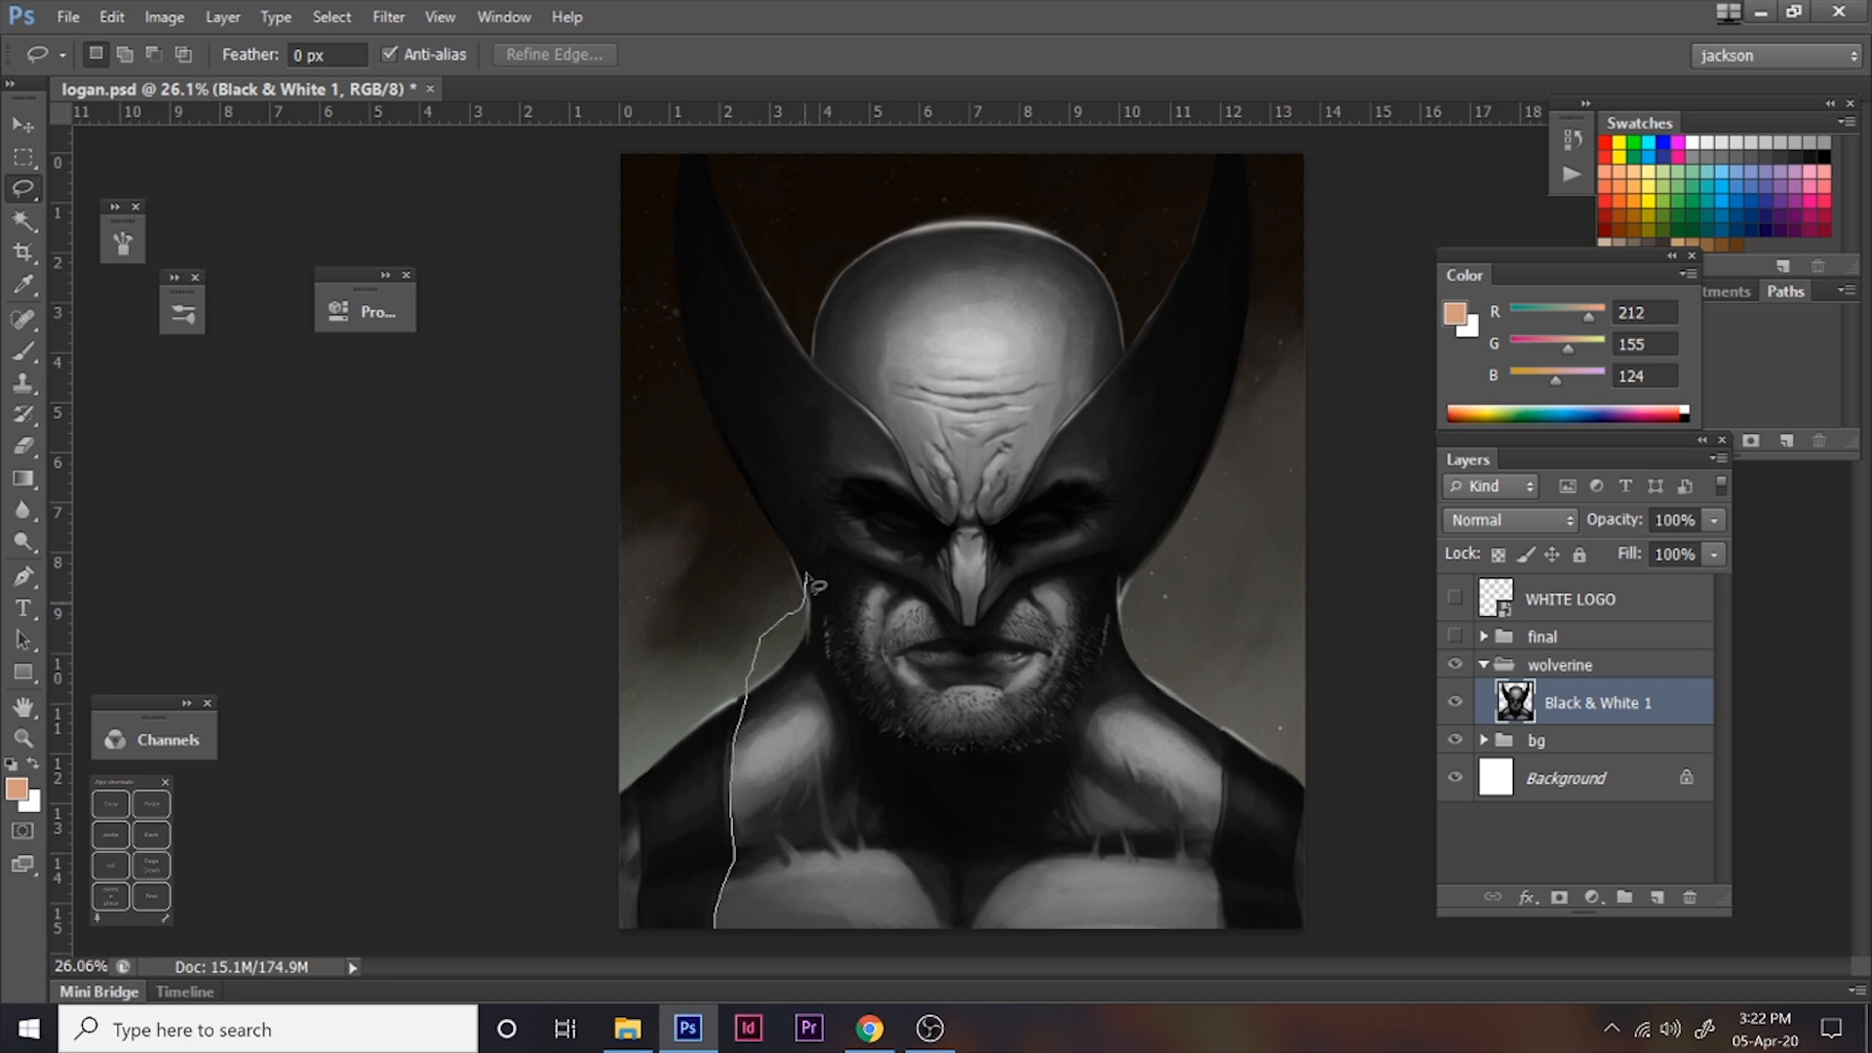
mouse_move(837, 661)
left_mouse_down()
mouse_move(949, 810)
mouse_move(992, 931)
left_mouse_up()
key("shift")
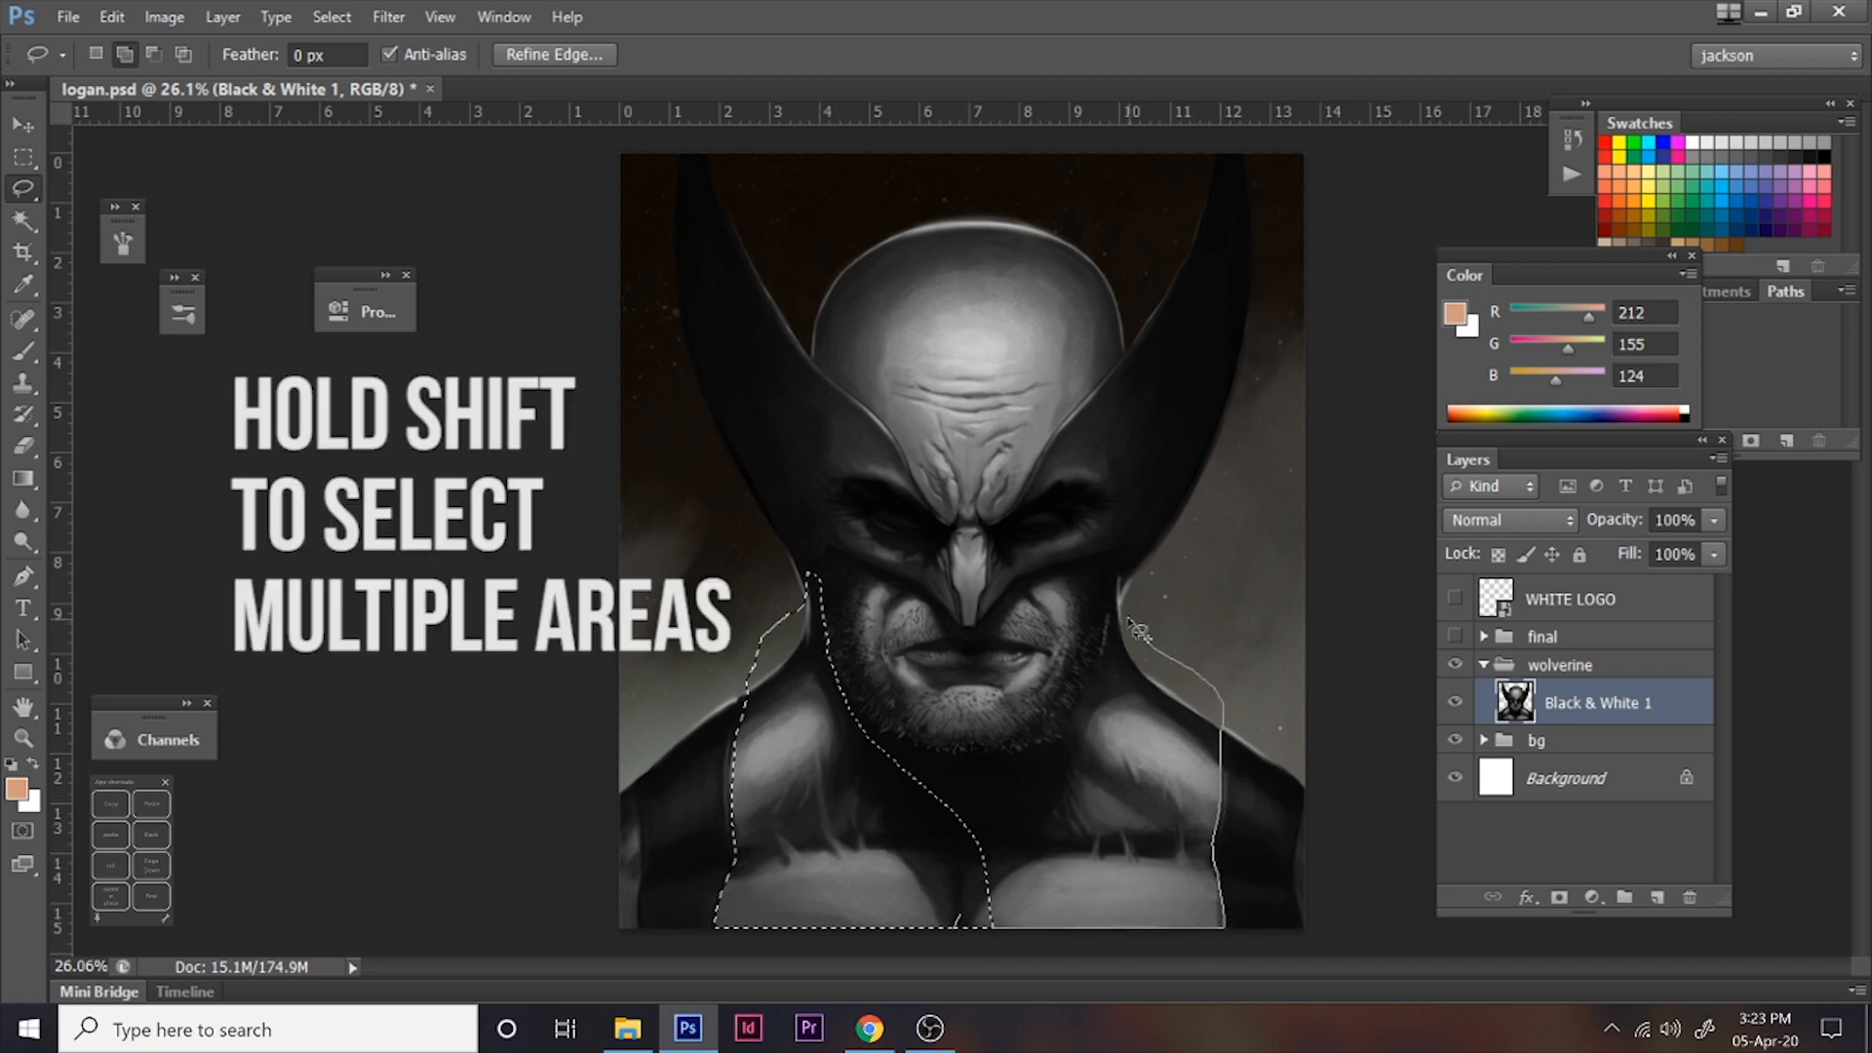
mouse_move(1122, 617)
left_mouse_down()
mouse_move(1116, 571)
mouse_move(1056, 733)
mouse_move(935, 846)
mouse_move(951, 956)
left_mouse_up()
mouse_move(835, 659)
left_mouse_down()
mouse_move(915, 749)
mouse_move(931, 788)
mouse_move(913, 845)
left_mouse_up()
left_click_drag(861, 718, 827, 665)
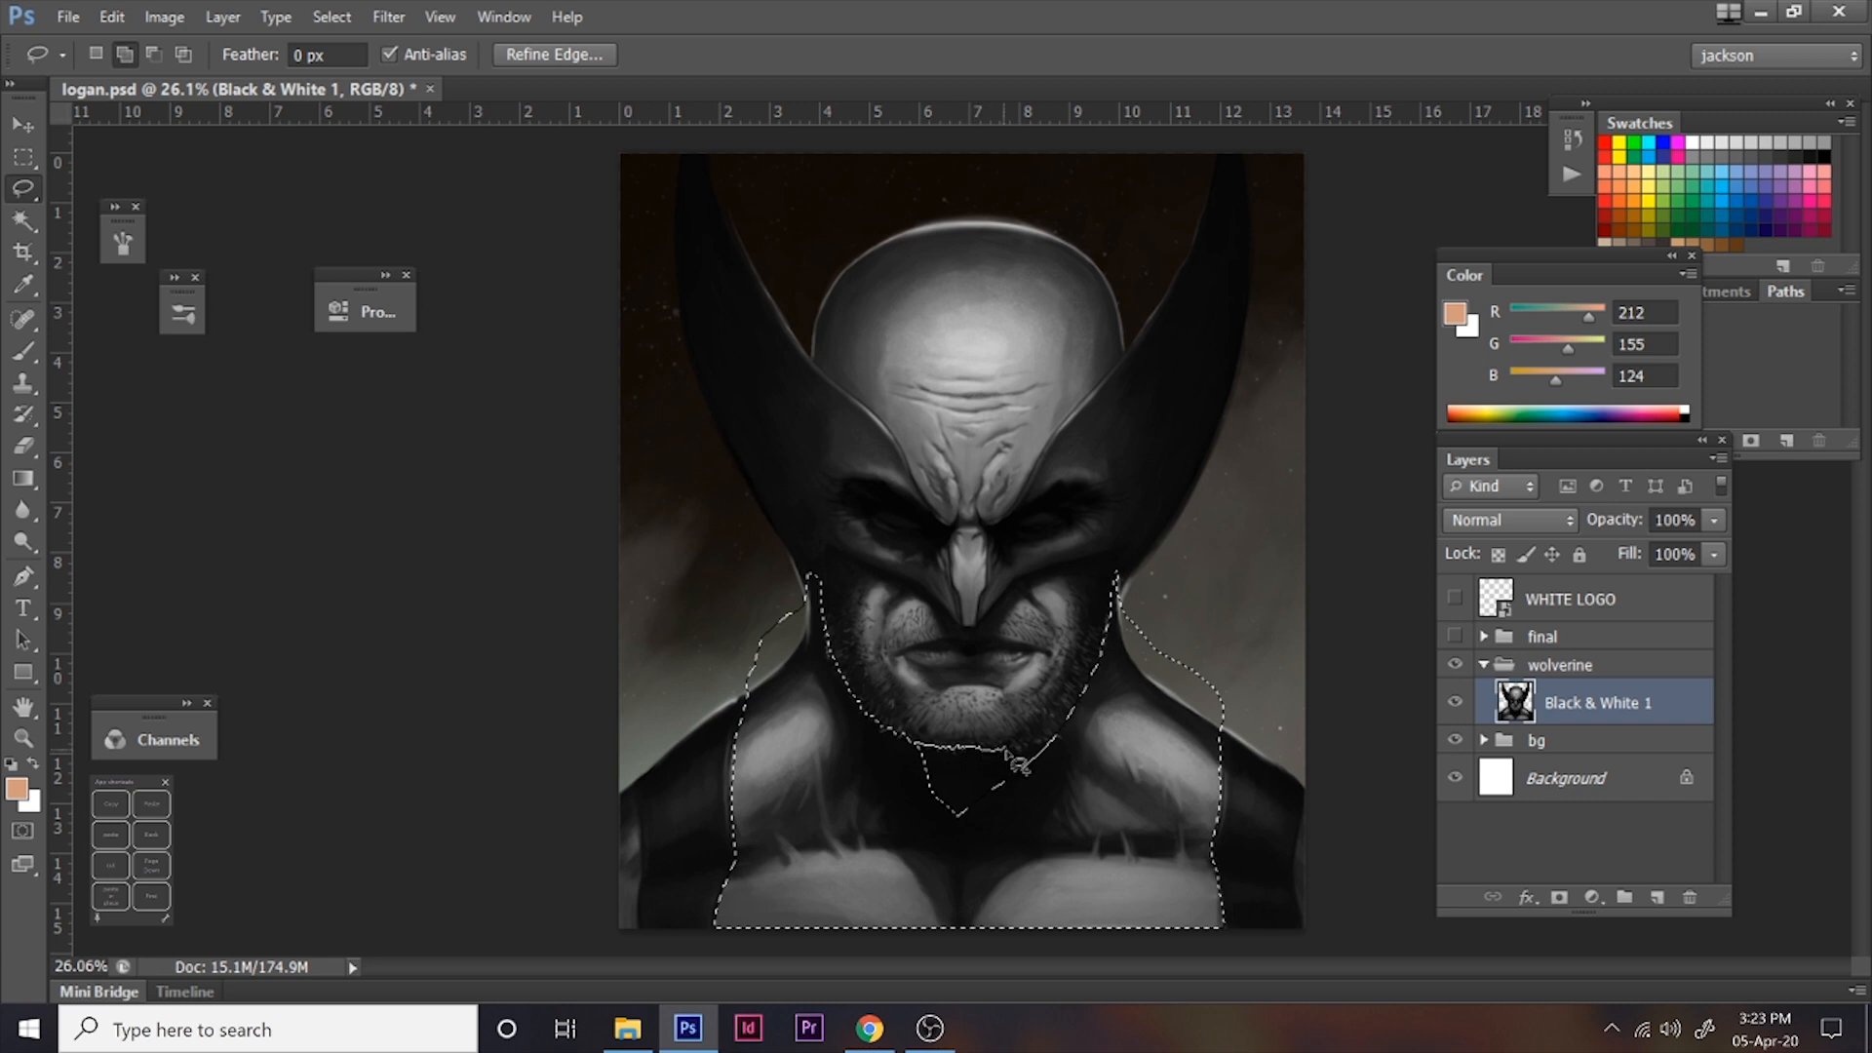
mouse_move(1056, 751)
left_mouse_down()
mouse_move(1072, 790)
mouse_move(907, 803)
left_mouse_up()
mouse_move(632, 913)
left_mouse_down()
mouse_move(642, 935)
mouse_move(634, 814)
mouse_move(600, 957)
mouse_move(629, 951)
left_mouse_up()
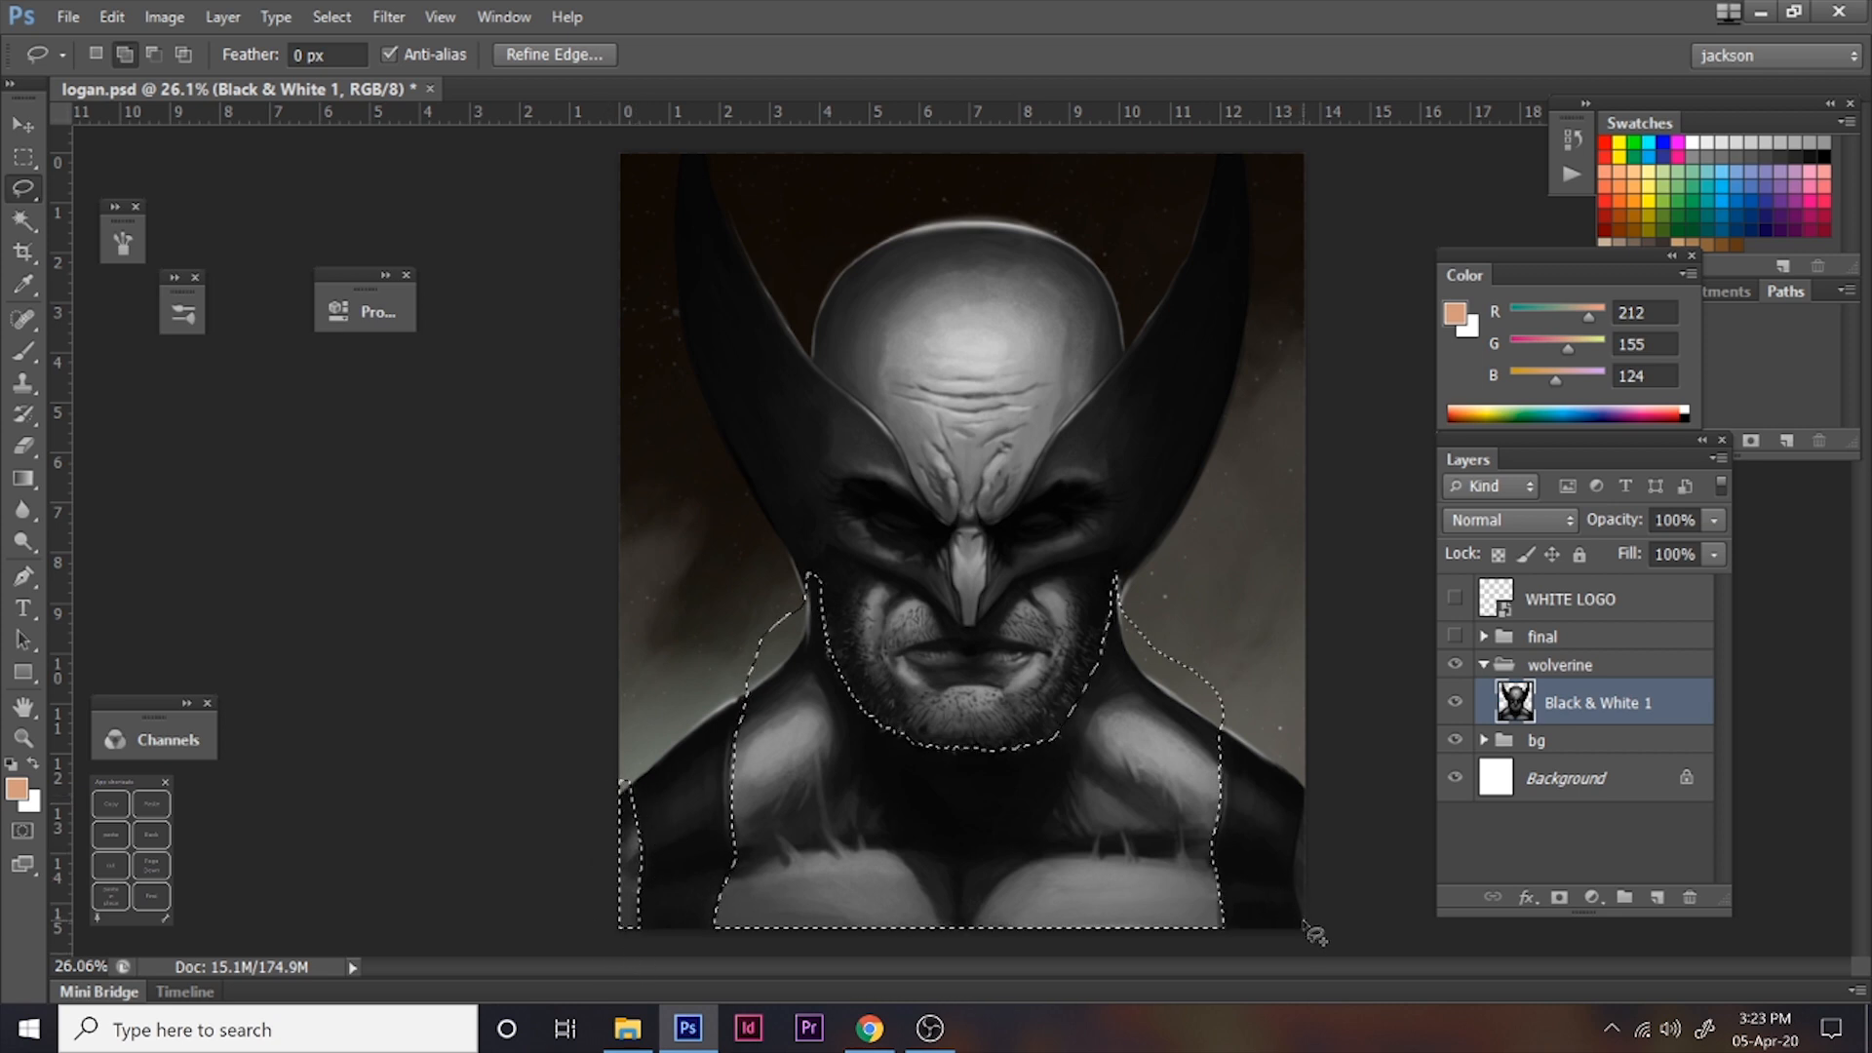
left_click_drag(1311, 829, 1312, 960)
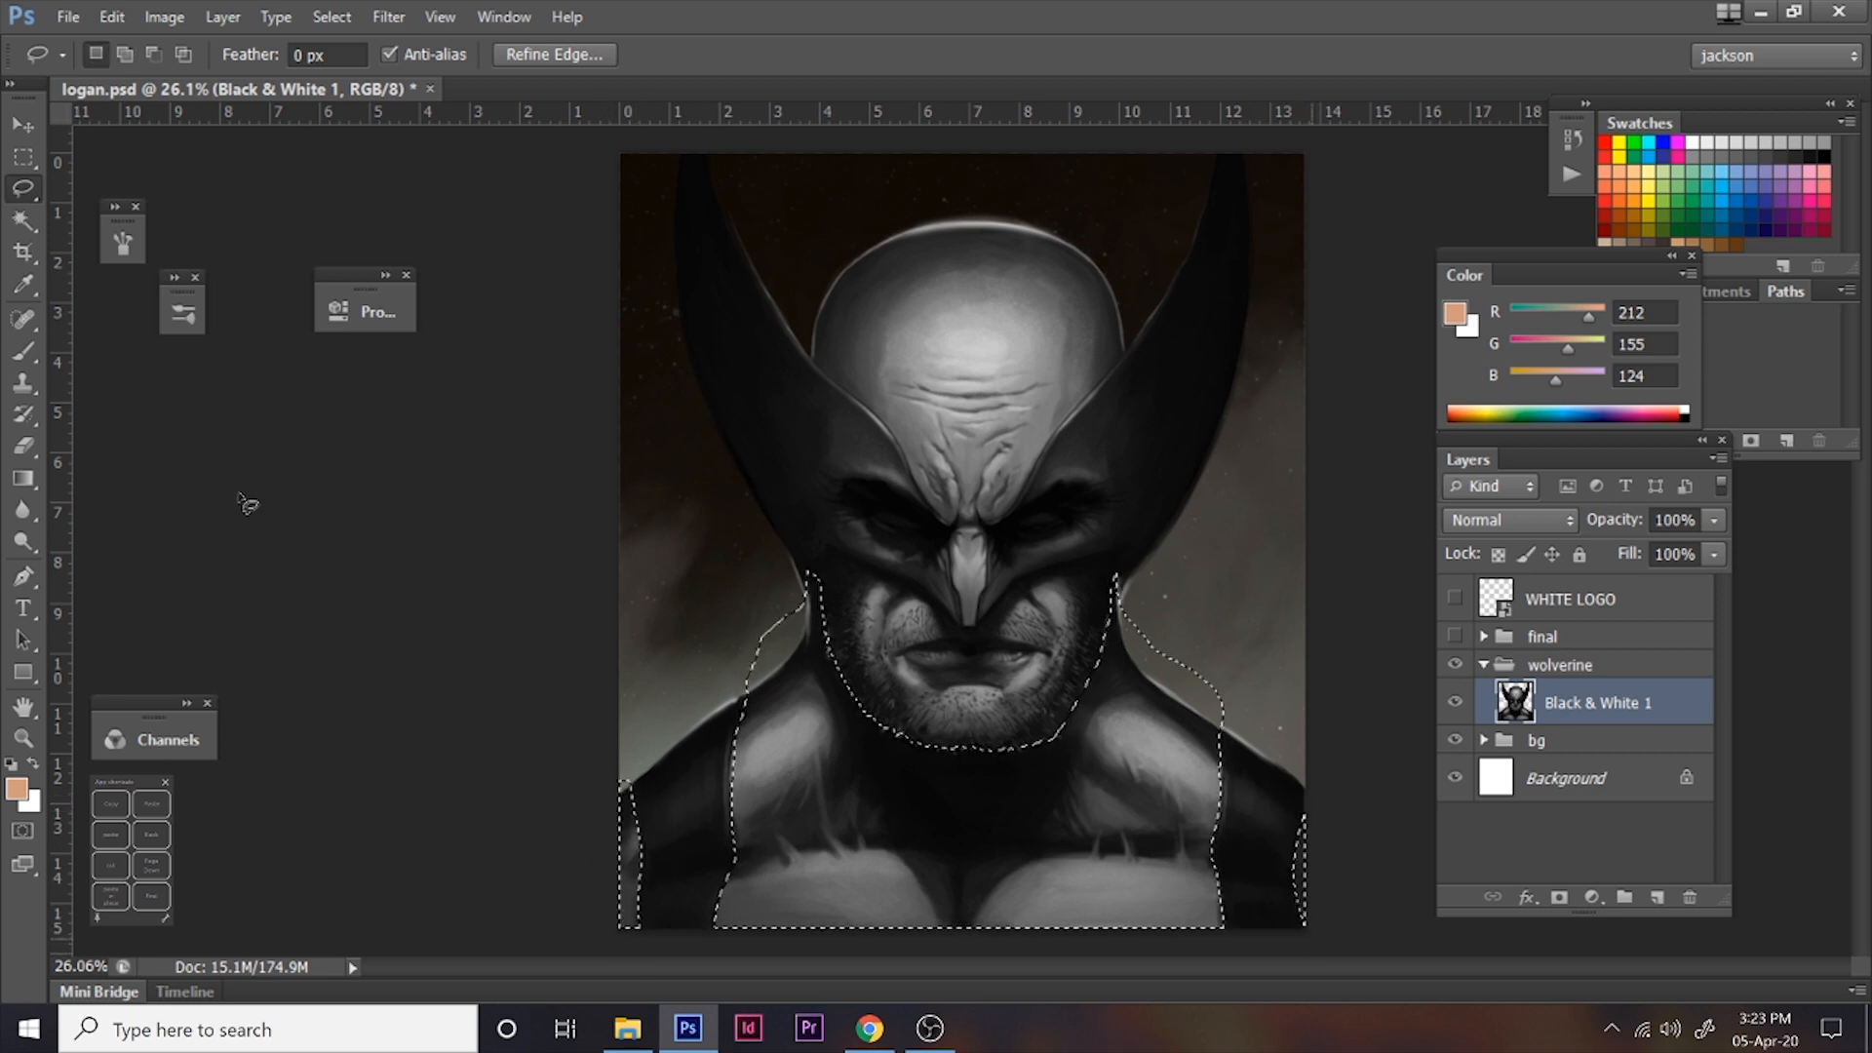
- Add a new layer above Black & White 1 and clip it to that layer, ready for brushing
left_click(42, 349)
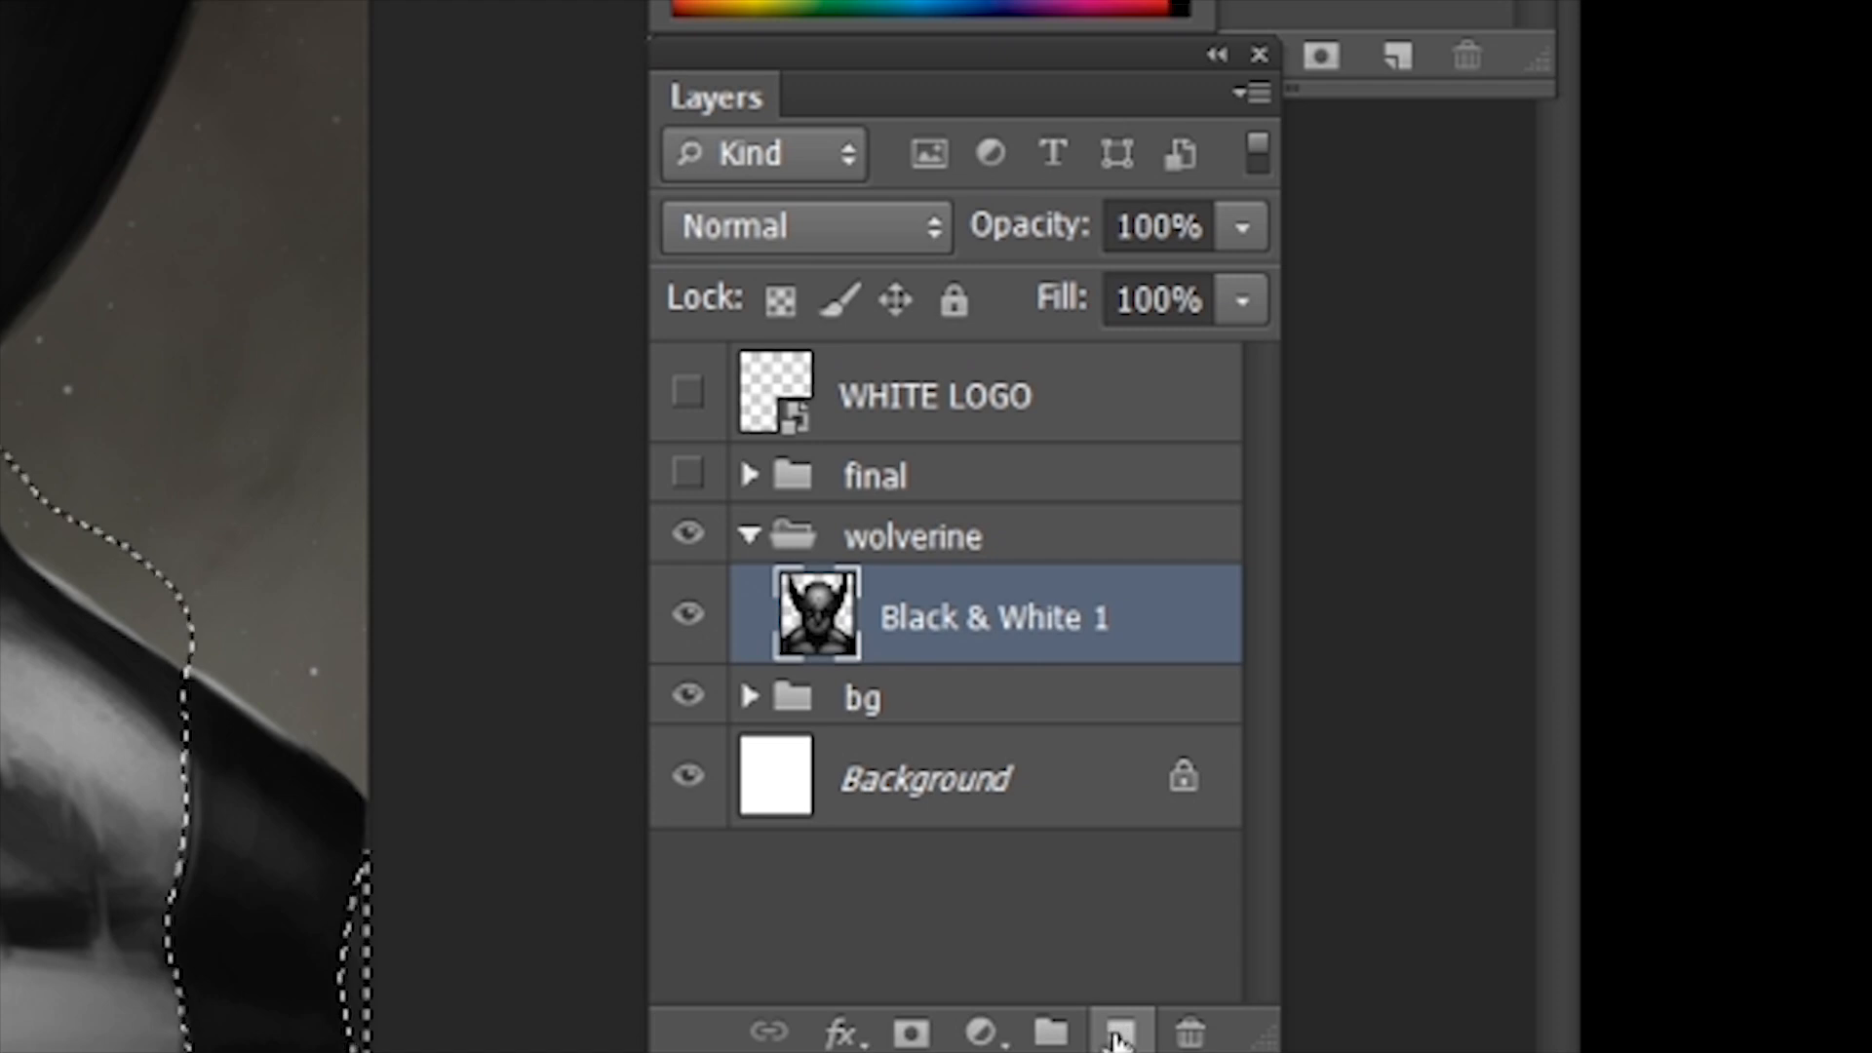
left_click(1117, 1036)
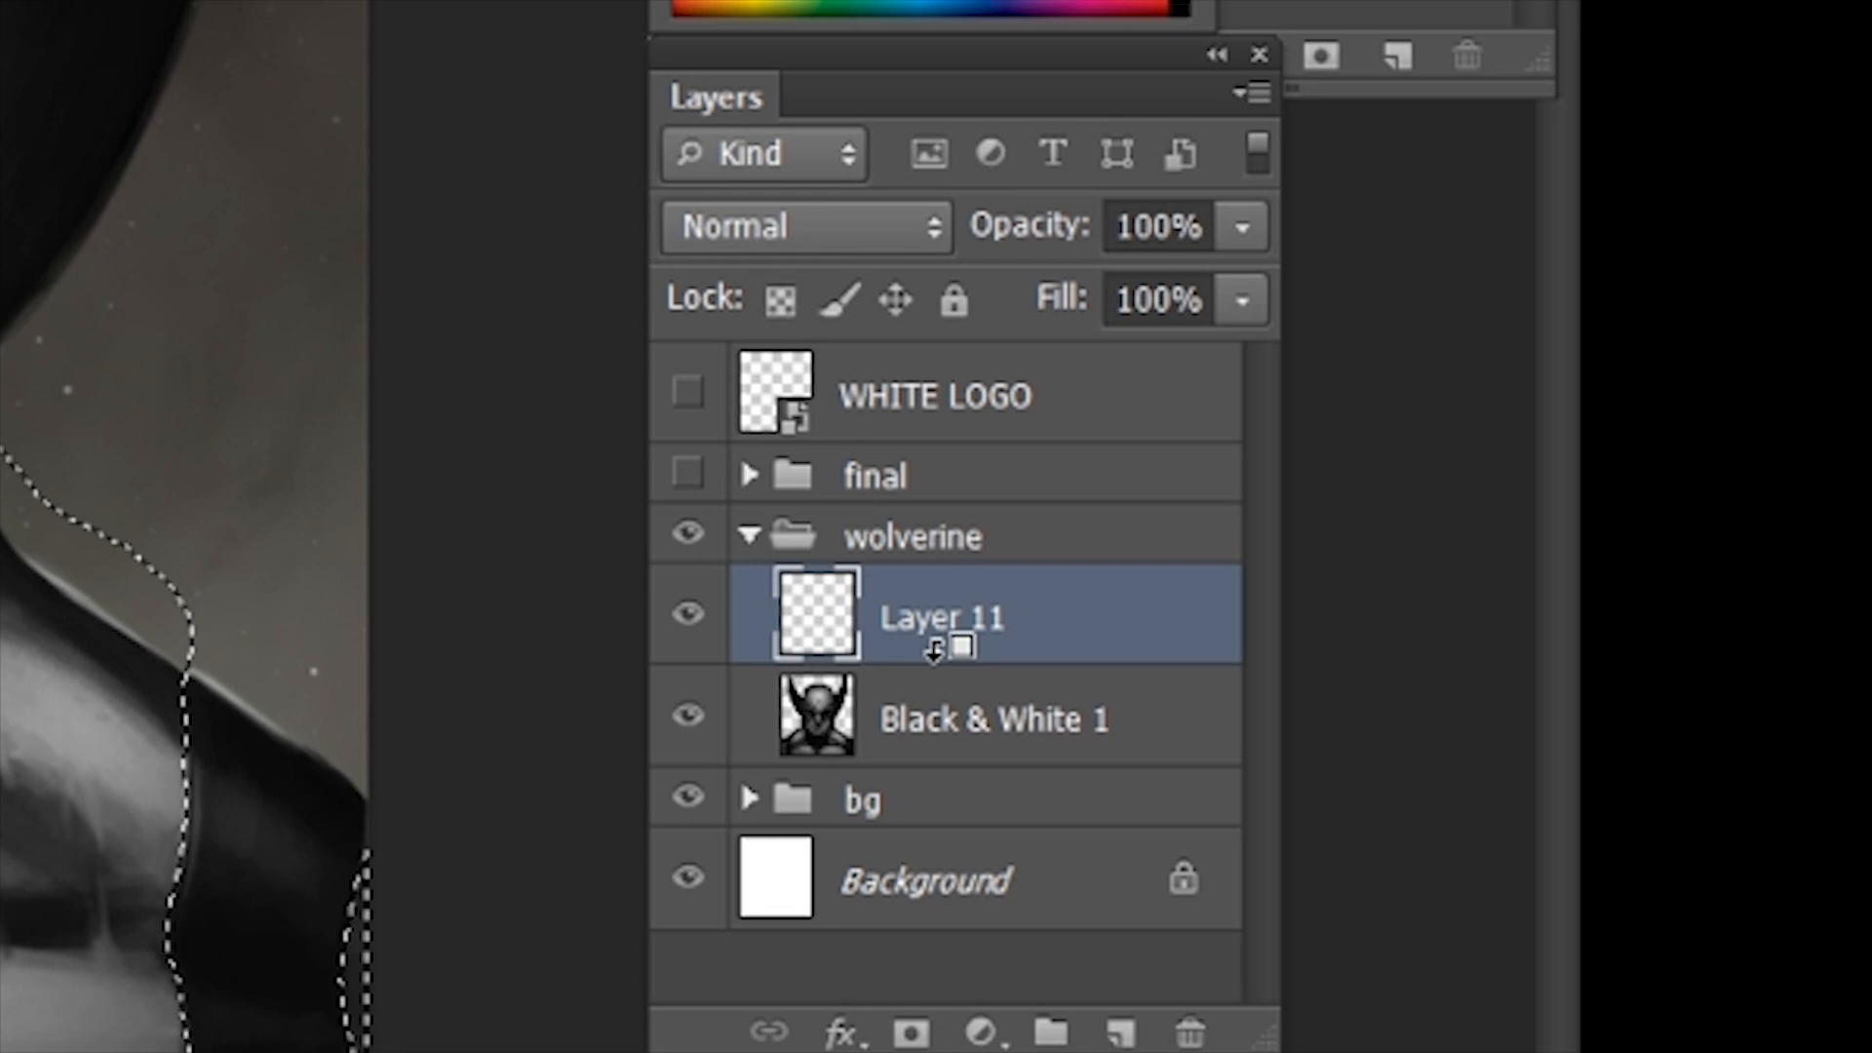
left_click(934, 652, "alt")
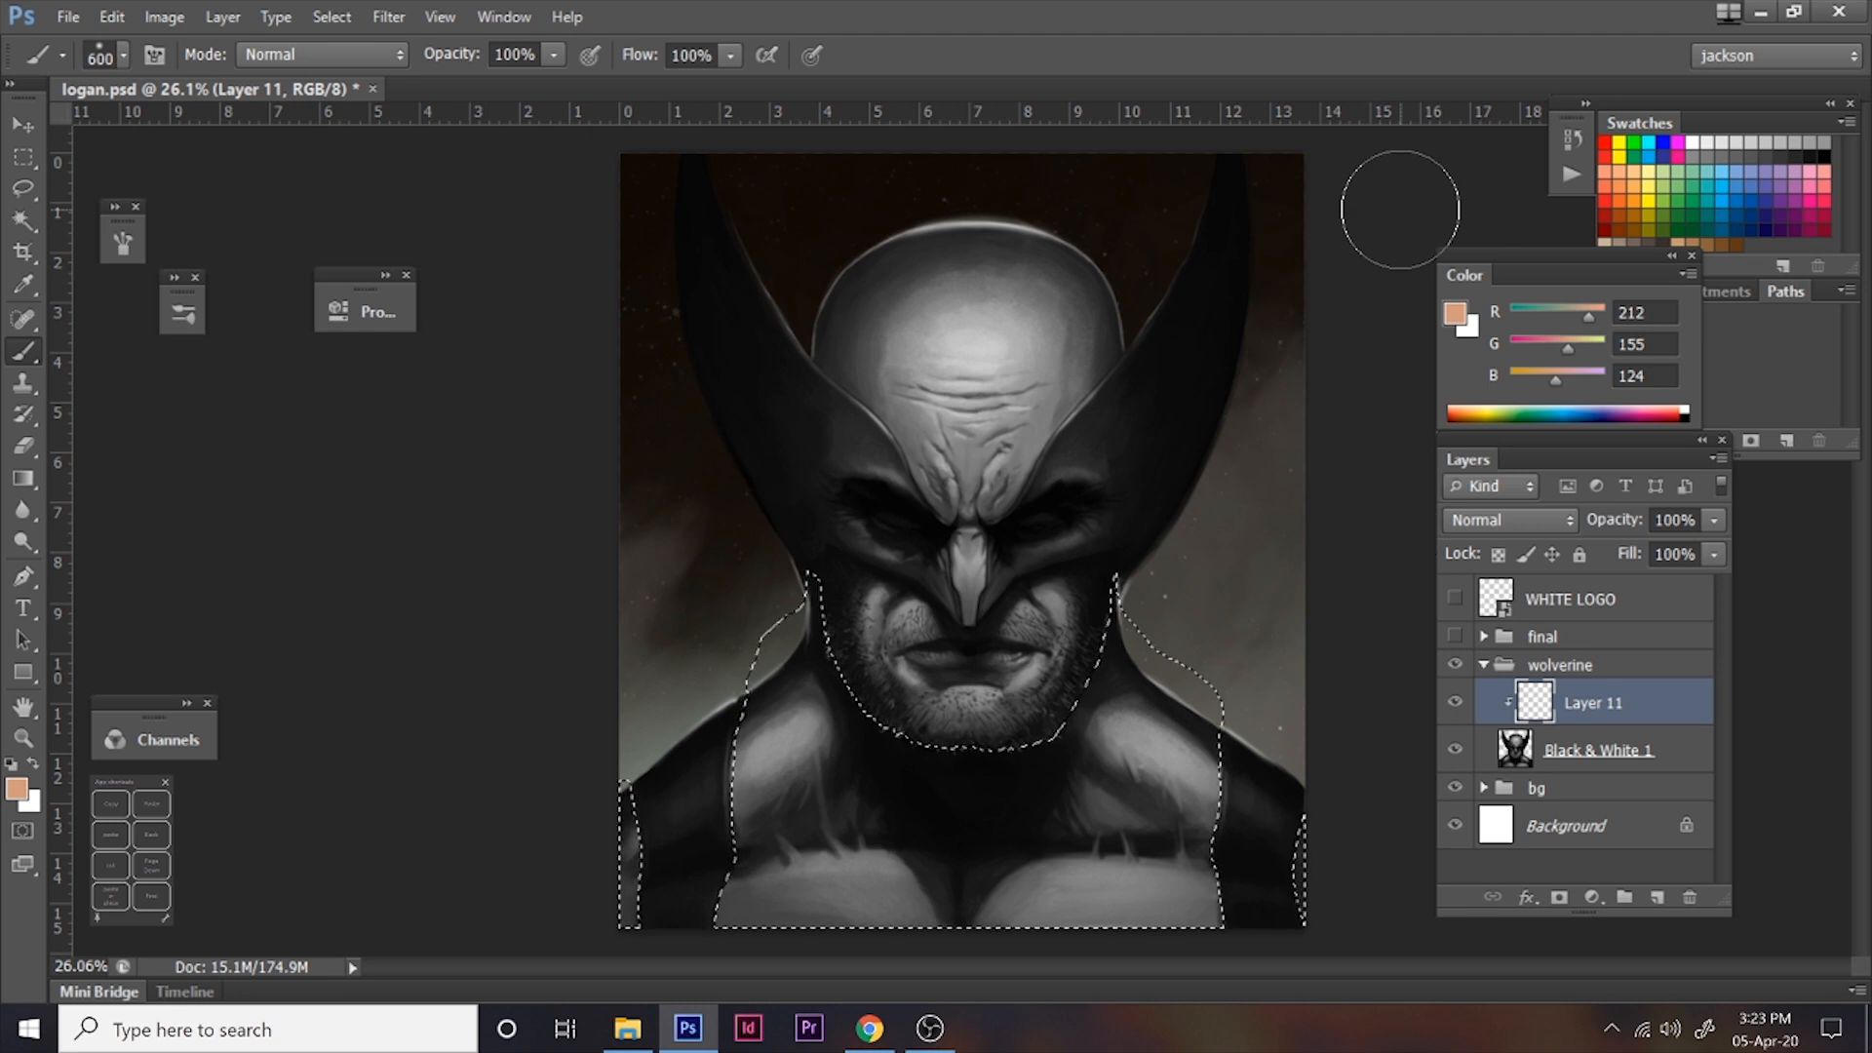
- Set the foreground colour to golden orange d49e22 and brush it over the selected suit areas
left_click(1455, 312)
left_click_drag(738, 469, 729, 421)
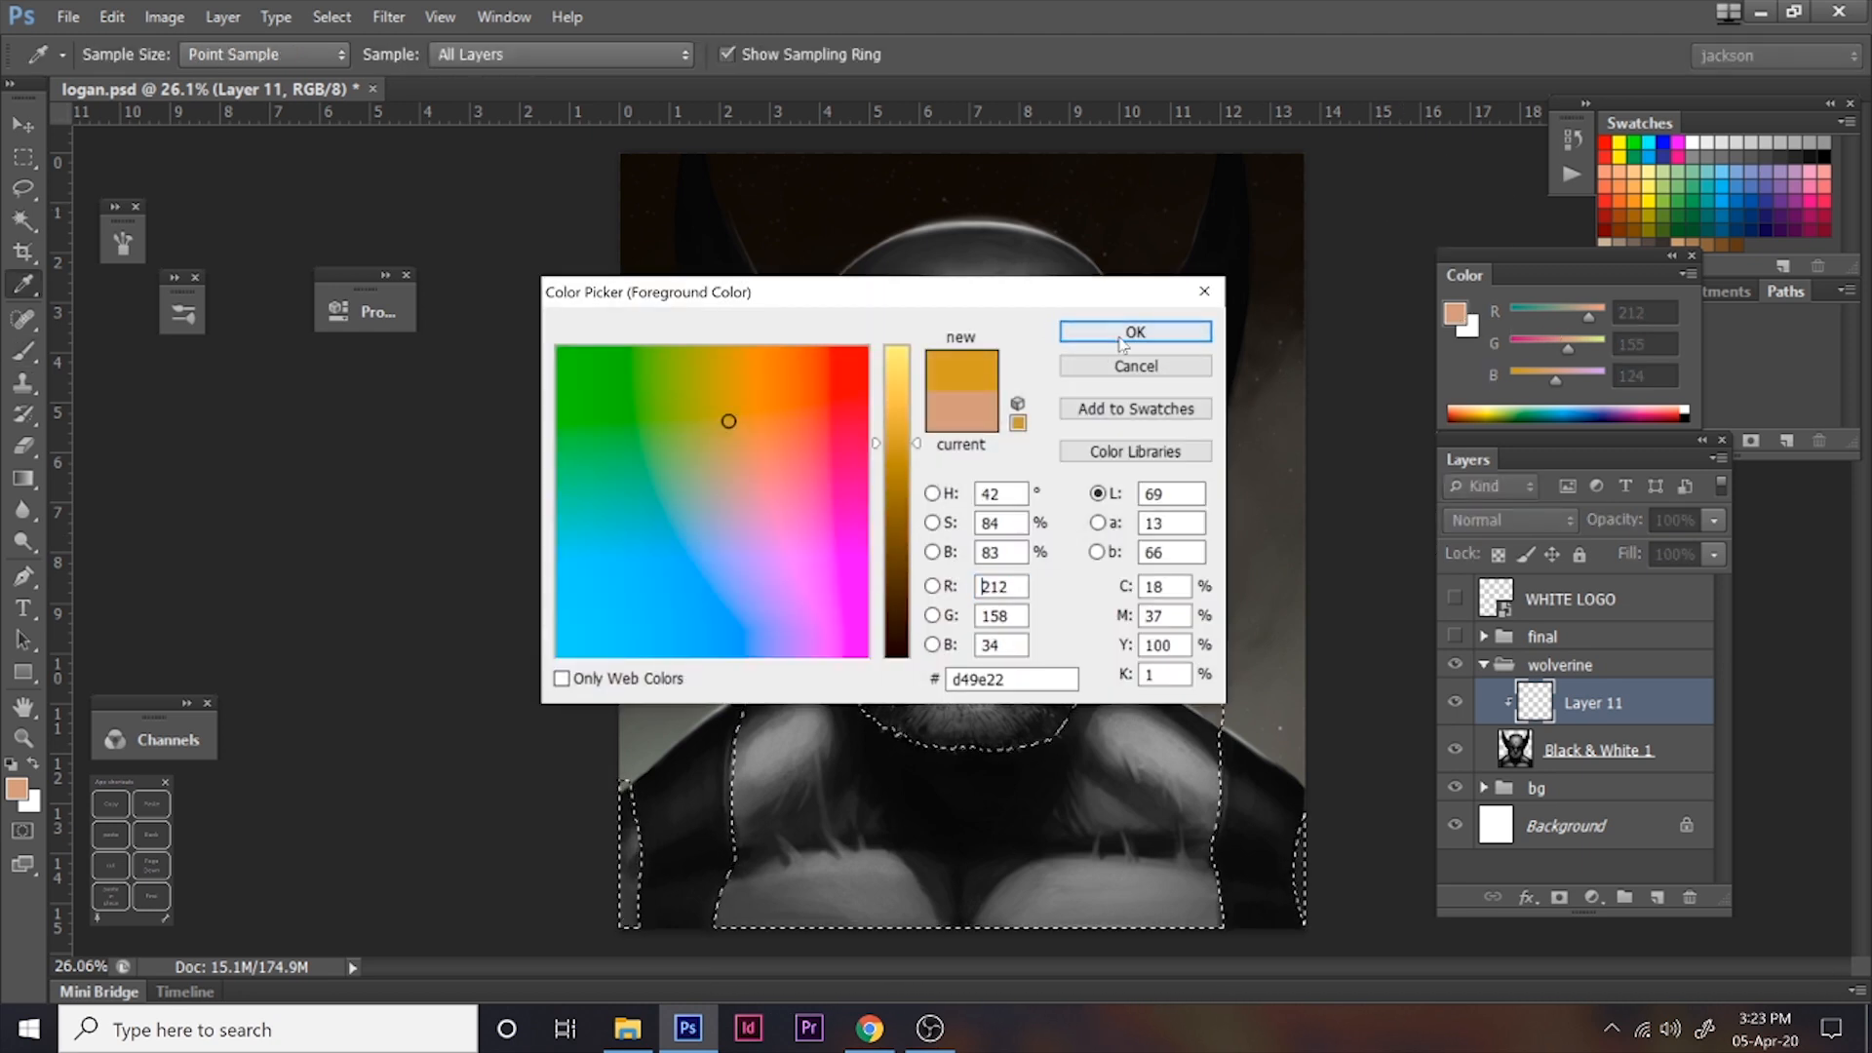
left_click(1122, 334)
mouse_move(1185, 726)
left_mouse_down()
mouse_move(1131, 682)
mouse_move(975, 800)
mouse_move(564, 835)
mouse_move(1178, 902)
left_mouse_up()
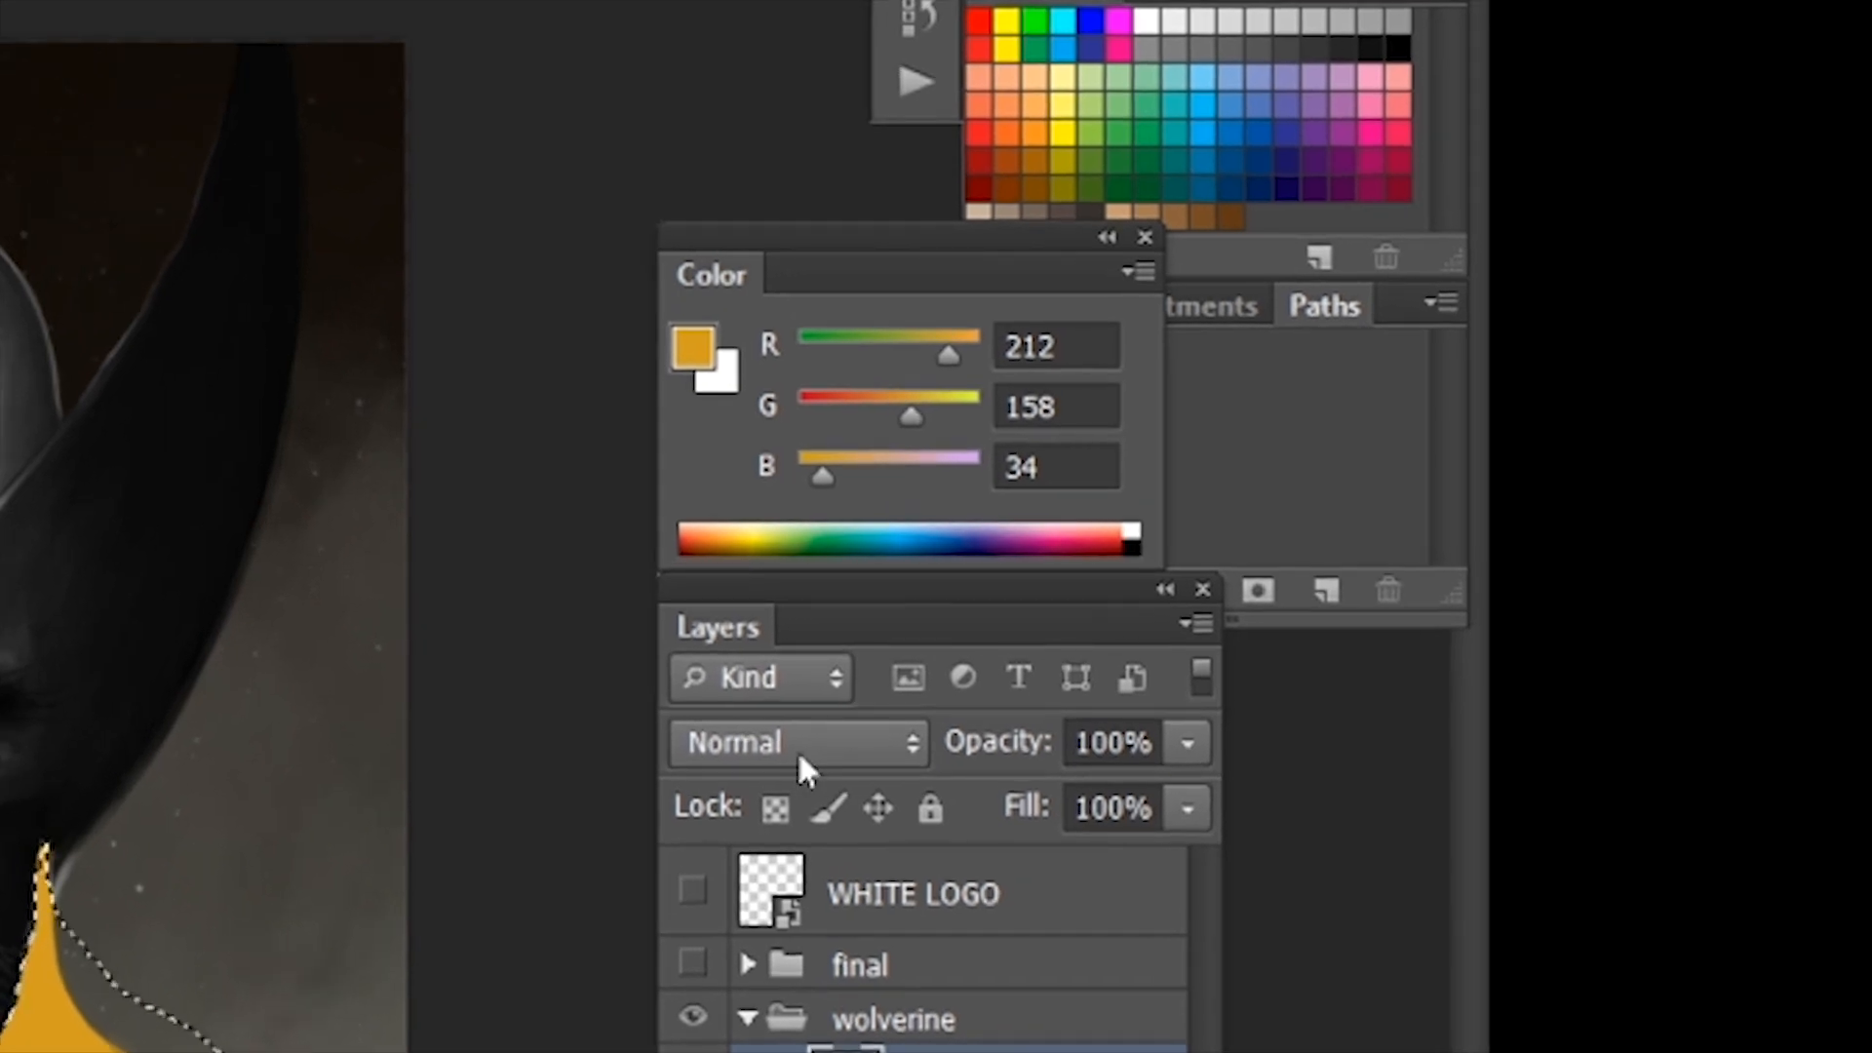
- Try the Lighten and Color Dodge blend modes on Layer 11, settle on Color, and toggle the layer's visibility to compare
left_click(877, 719)
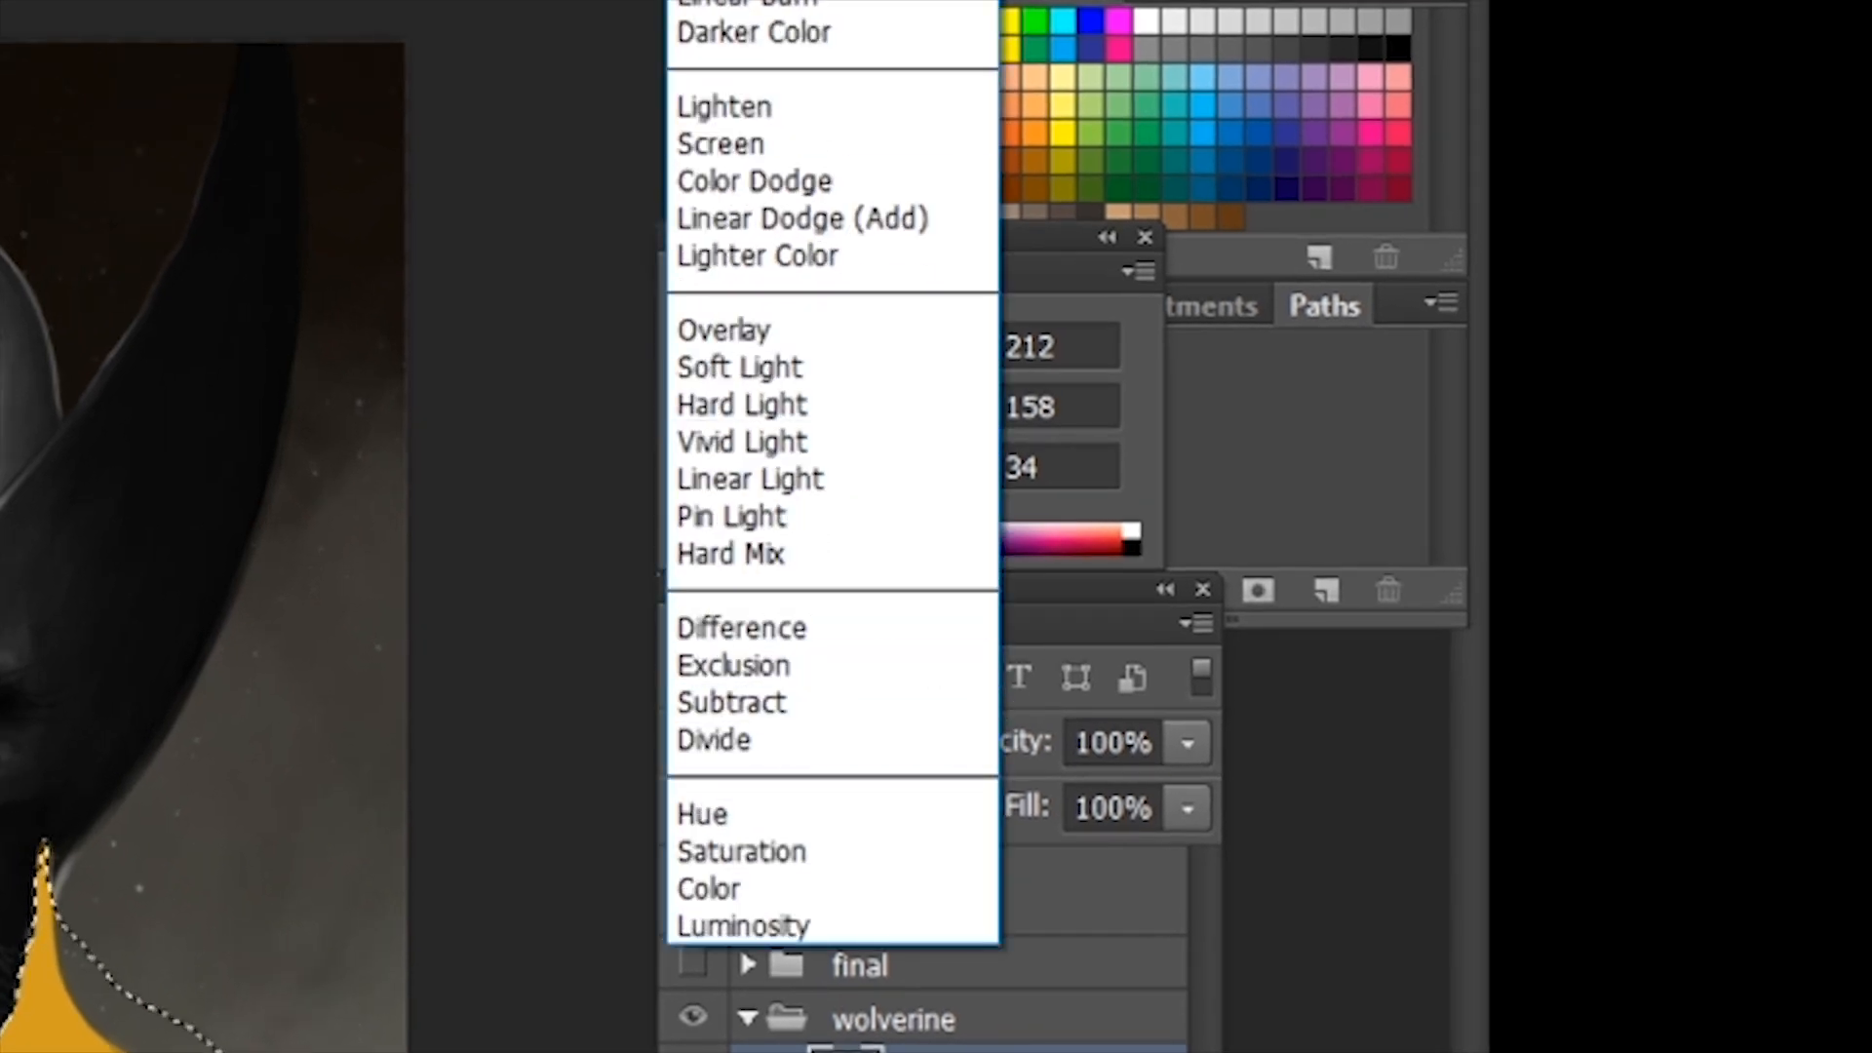
left_click(724, 107)
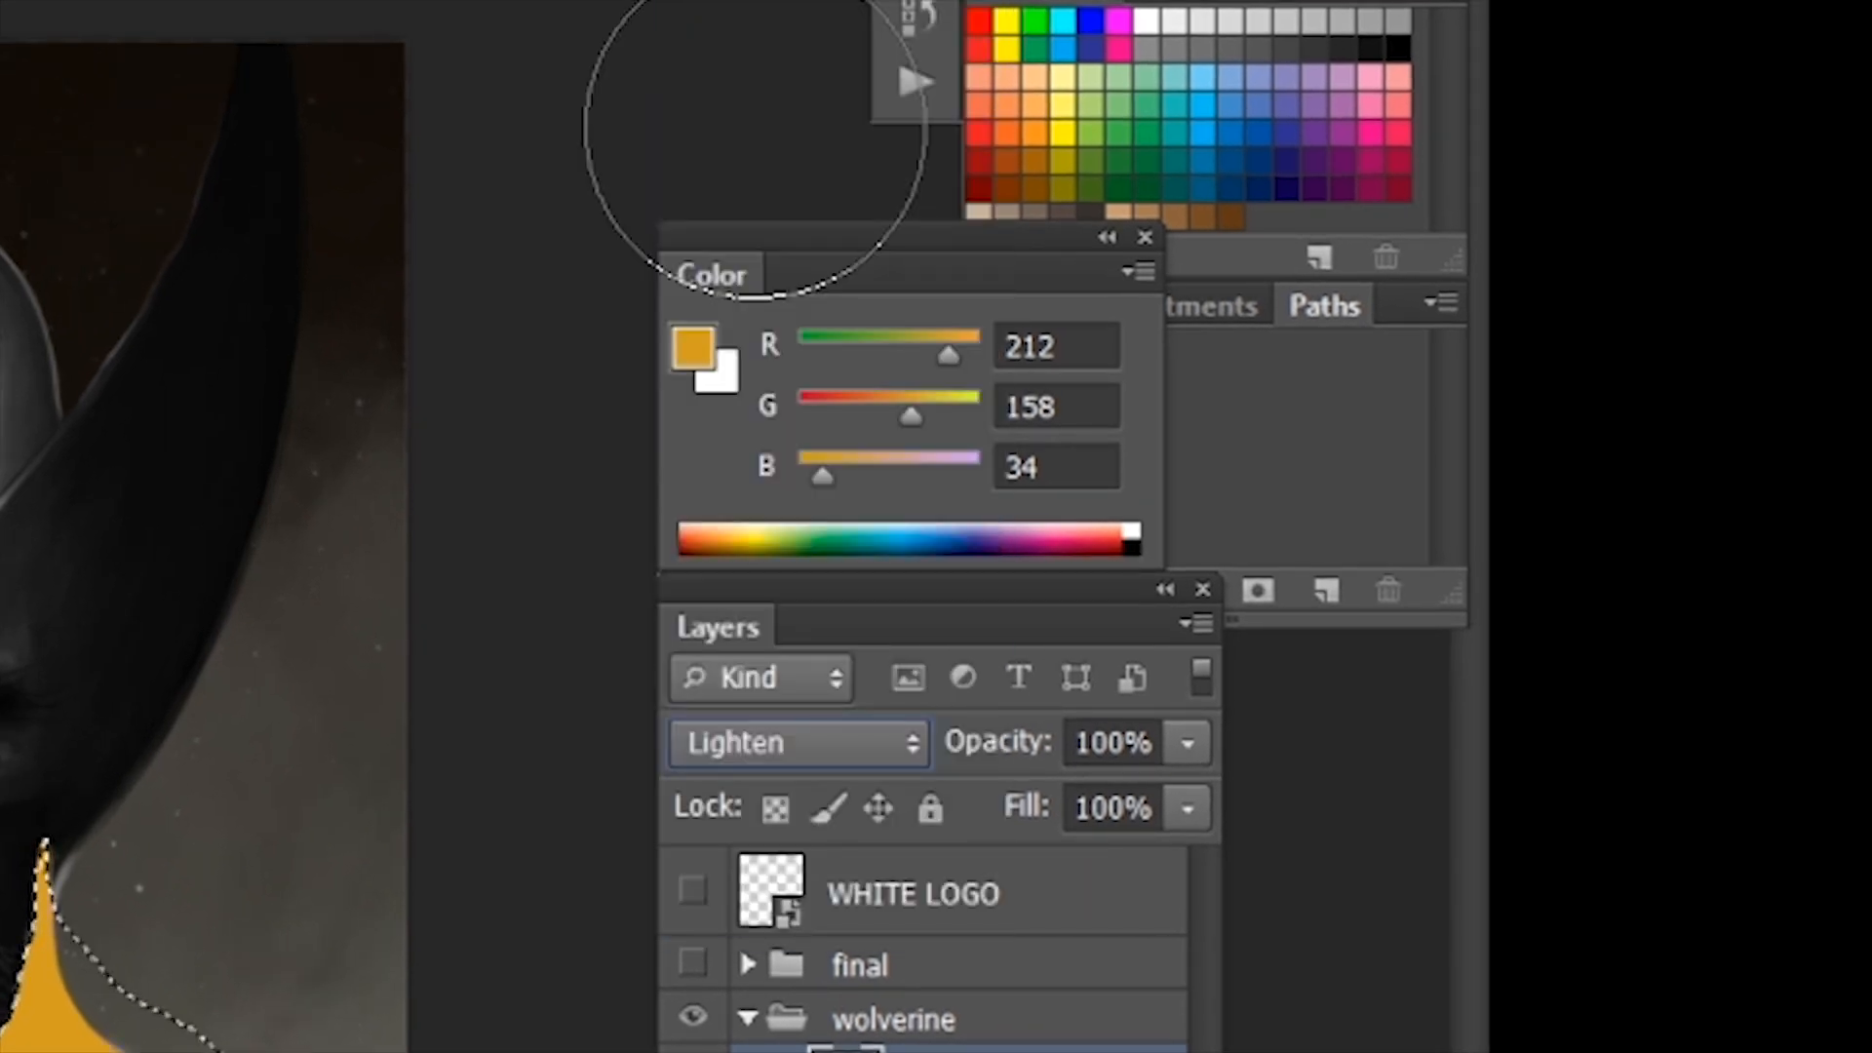
left_click(832, 751)
left_click(770, 182)
left_click(841, 745)
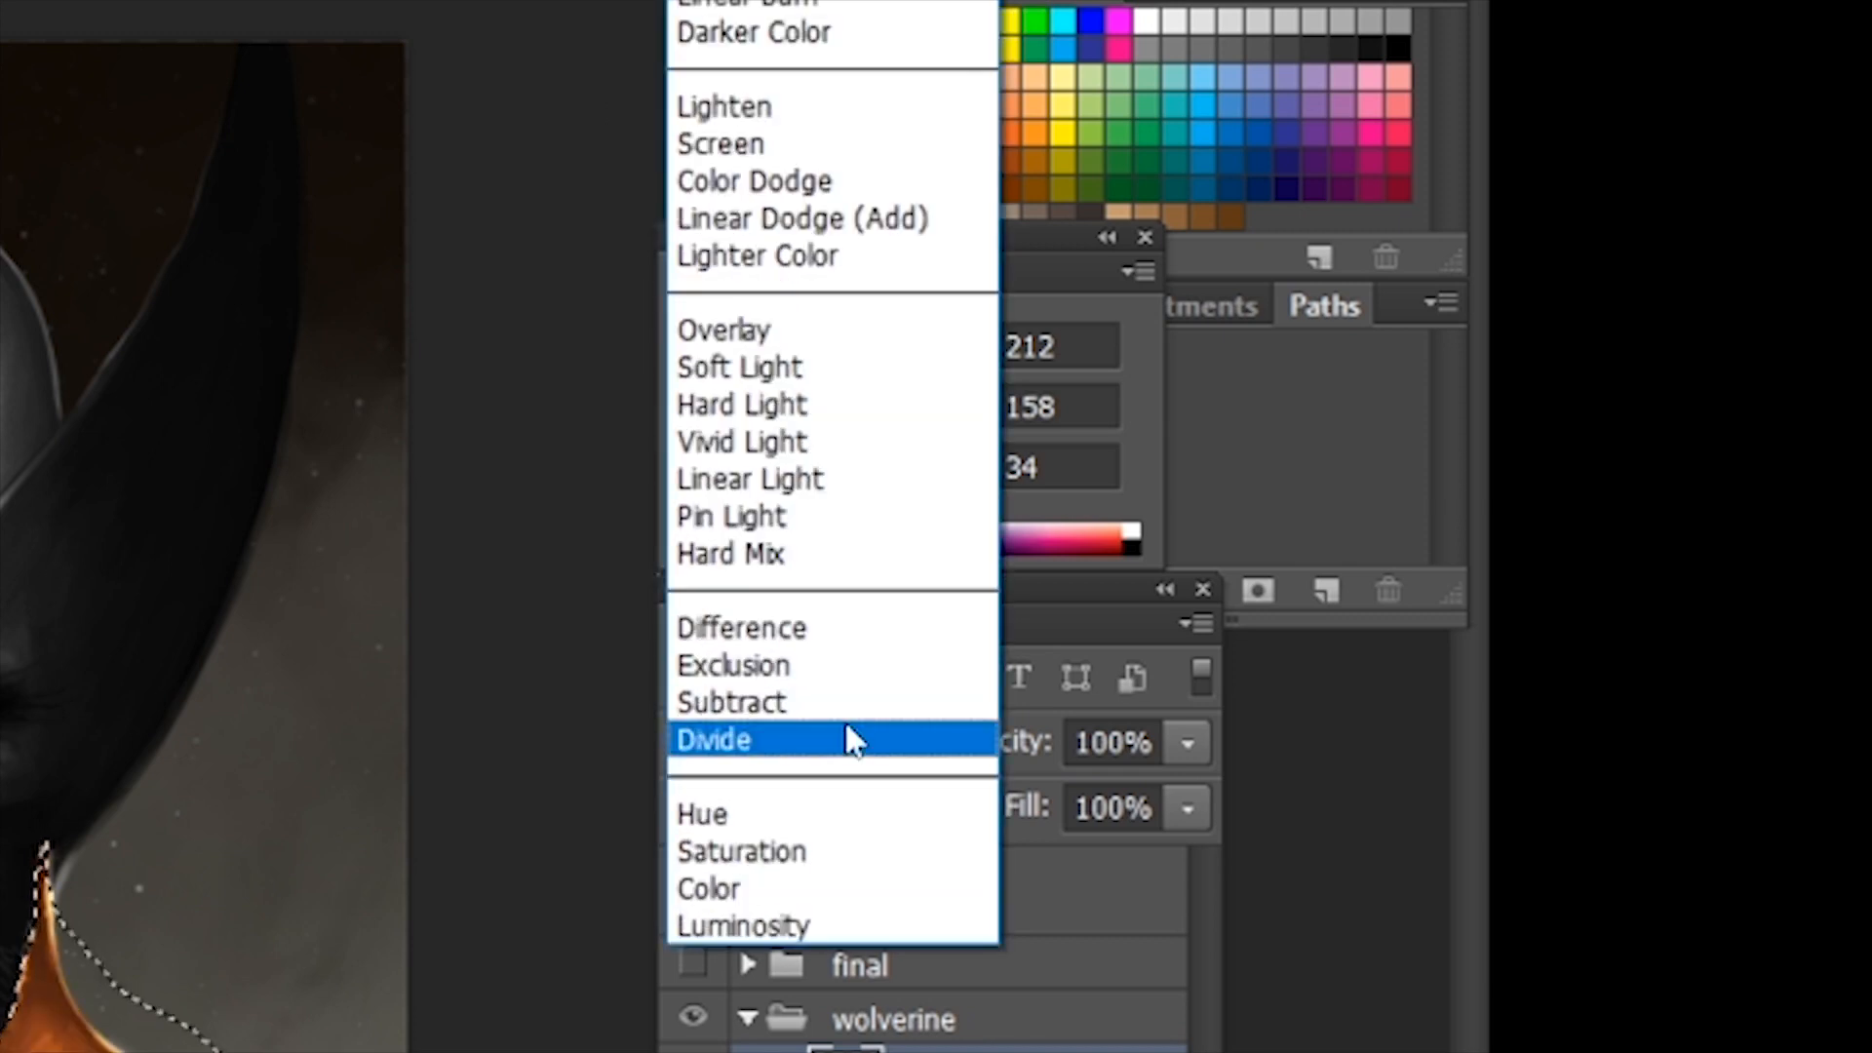
left_click(733, 889)
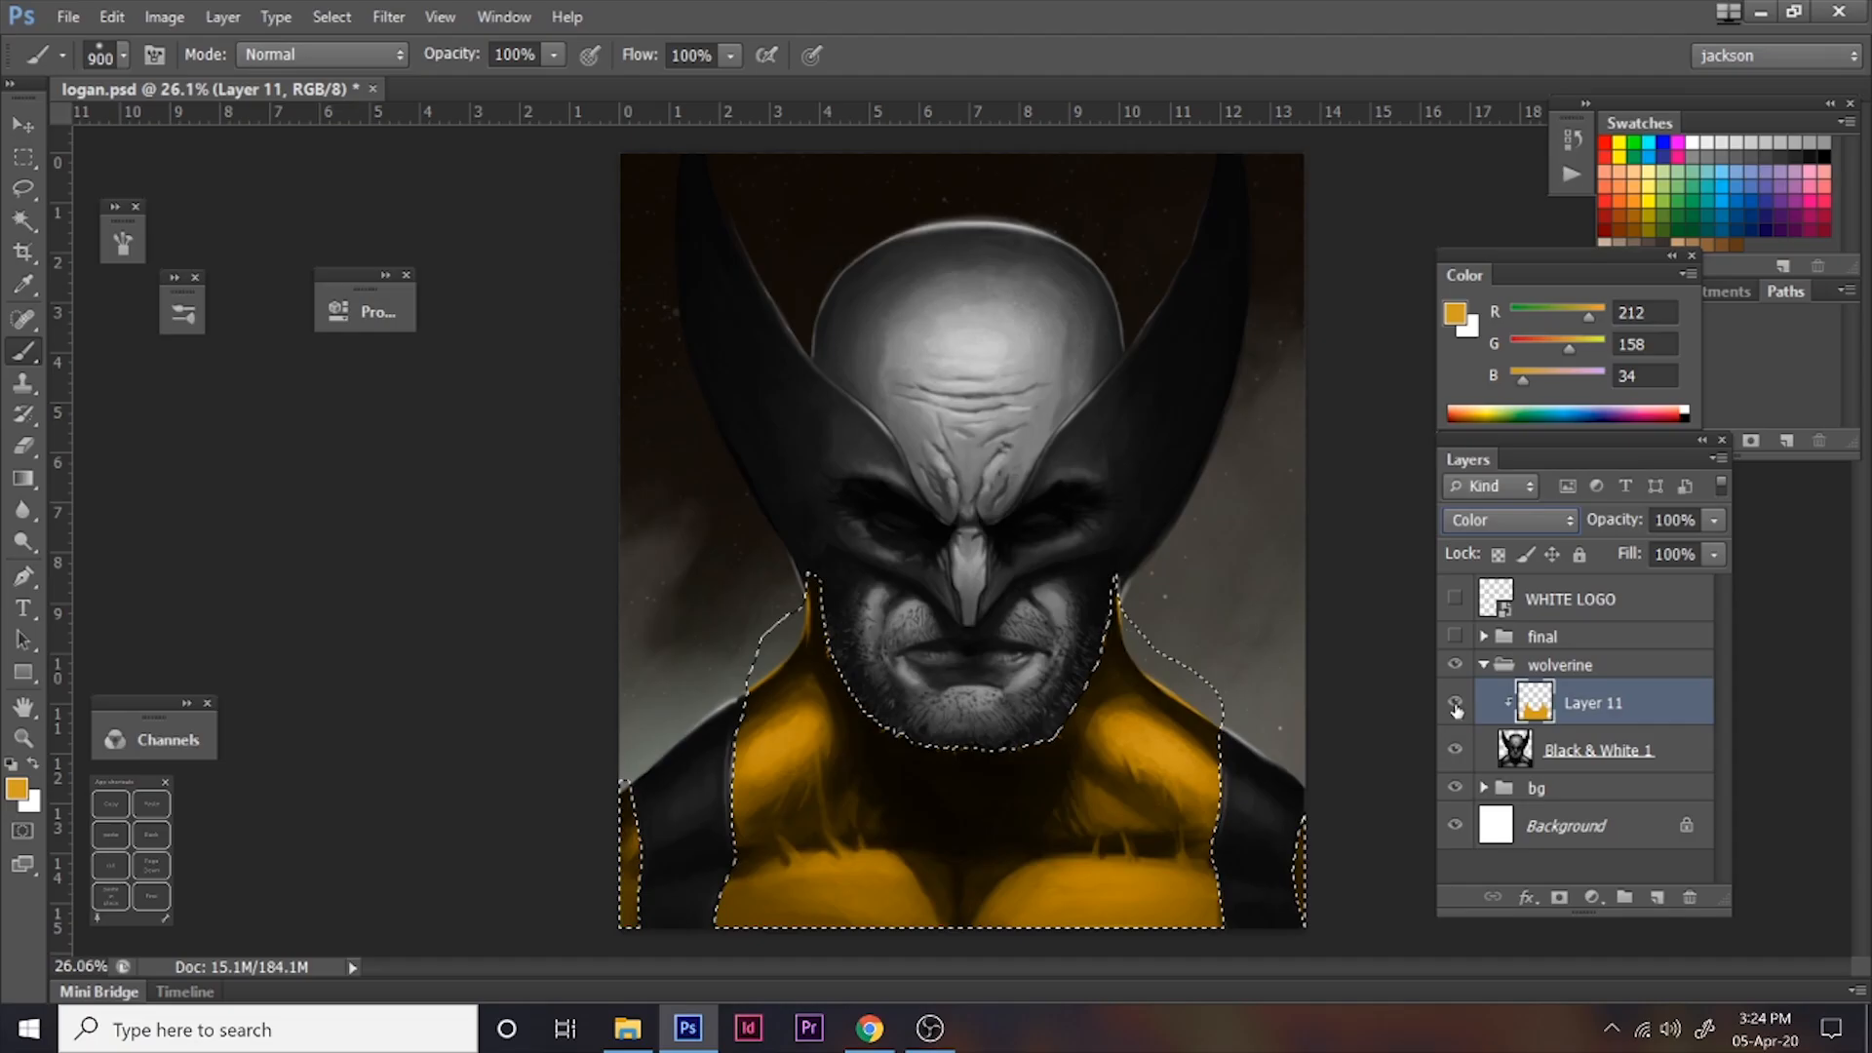
left_click(1456, 709)
left_click(1459, 714)
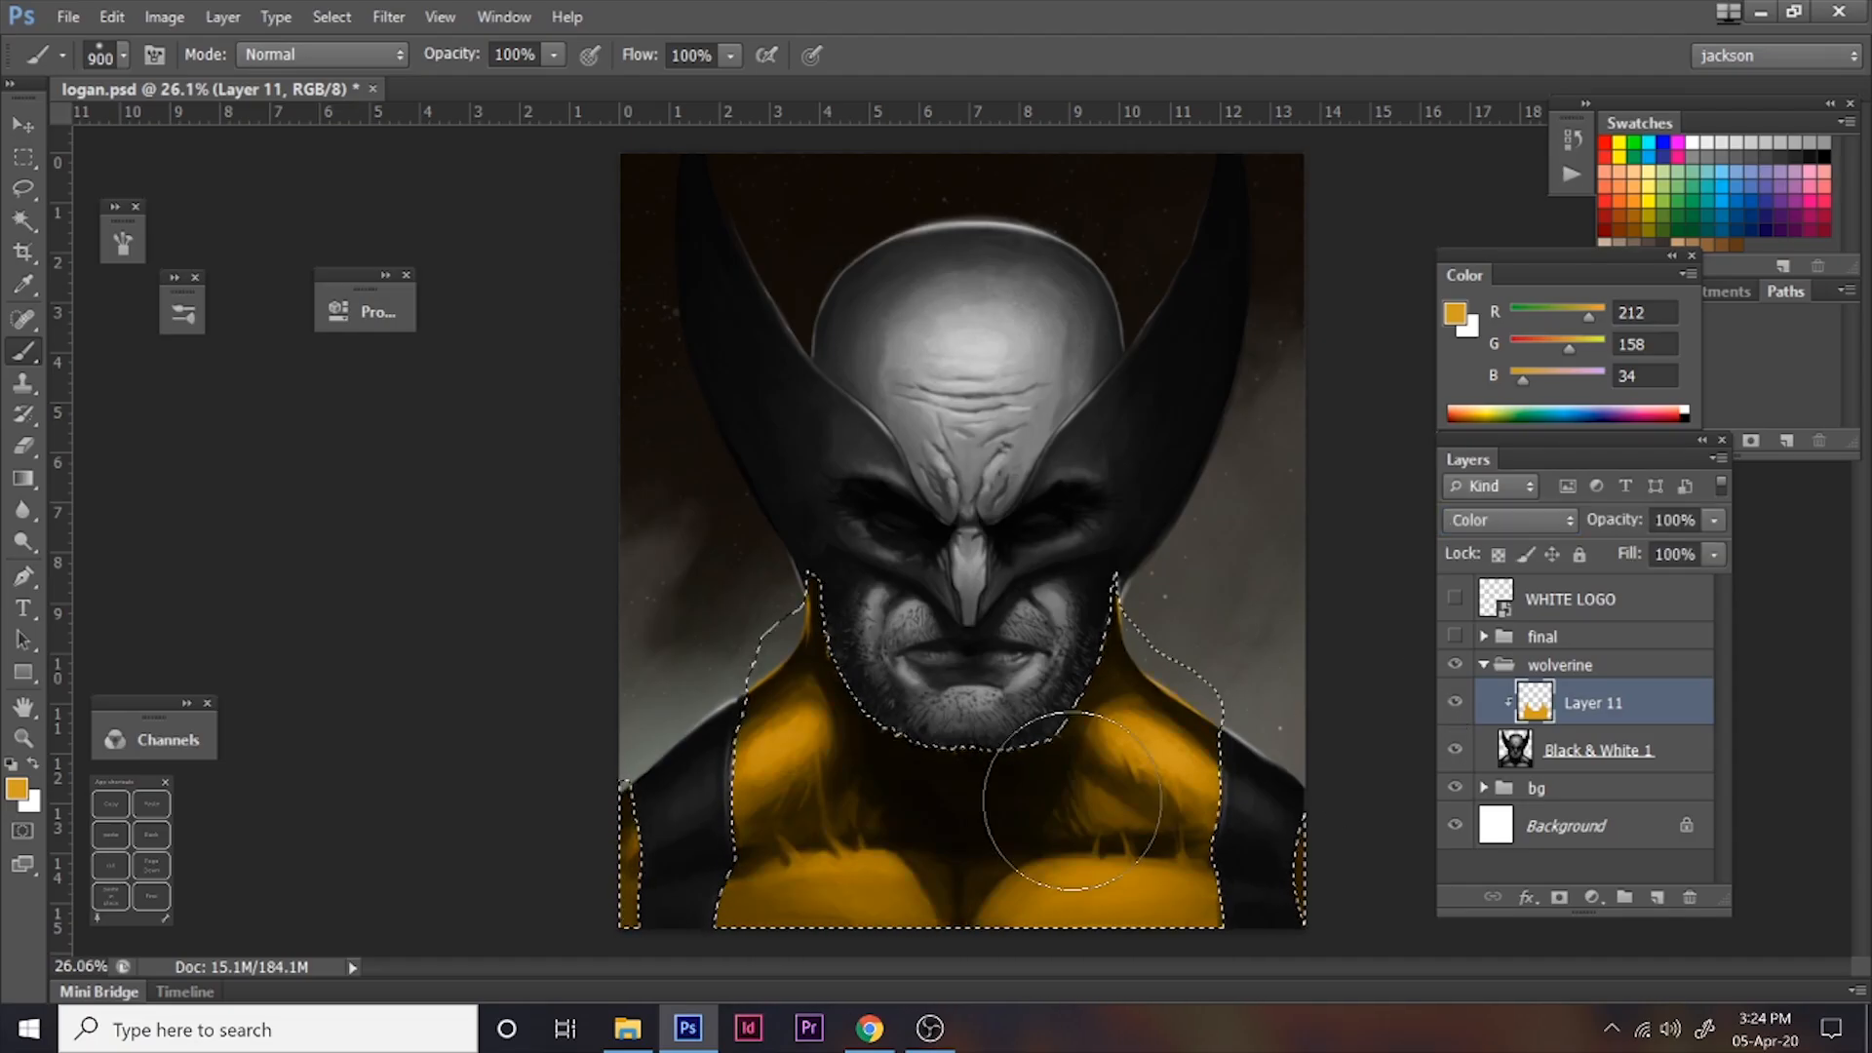
- Set the foreground colour to a muted yellow, RGB 179, 168, 71, and brush it over the left half of the selected suit
left_click(1460, 332)
left_click_drag(1021, 299, 1116, 186)
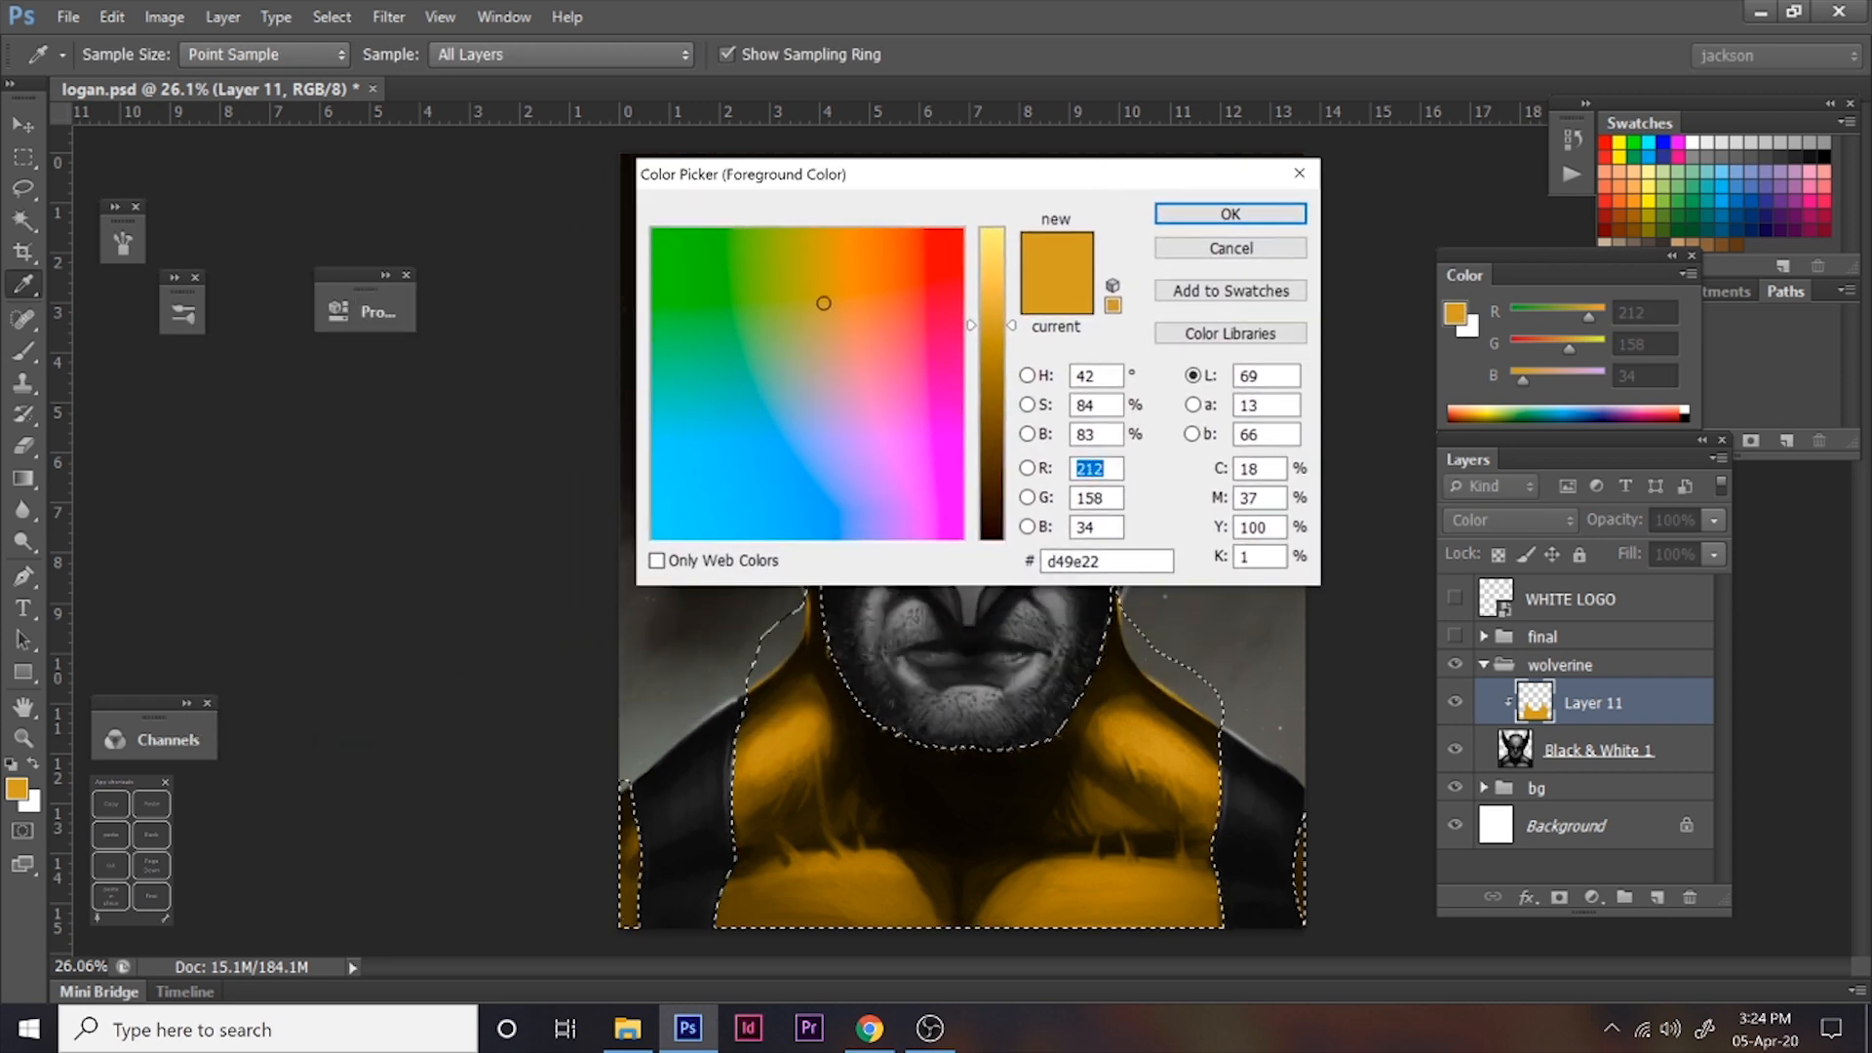
left_click(1027, 375)
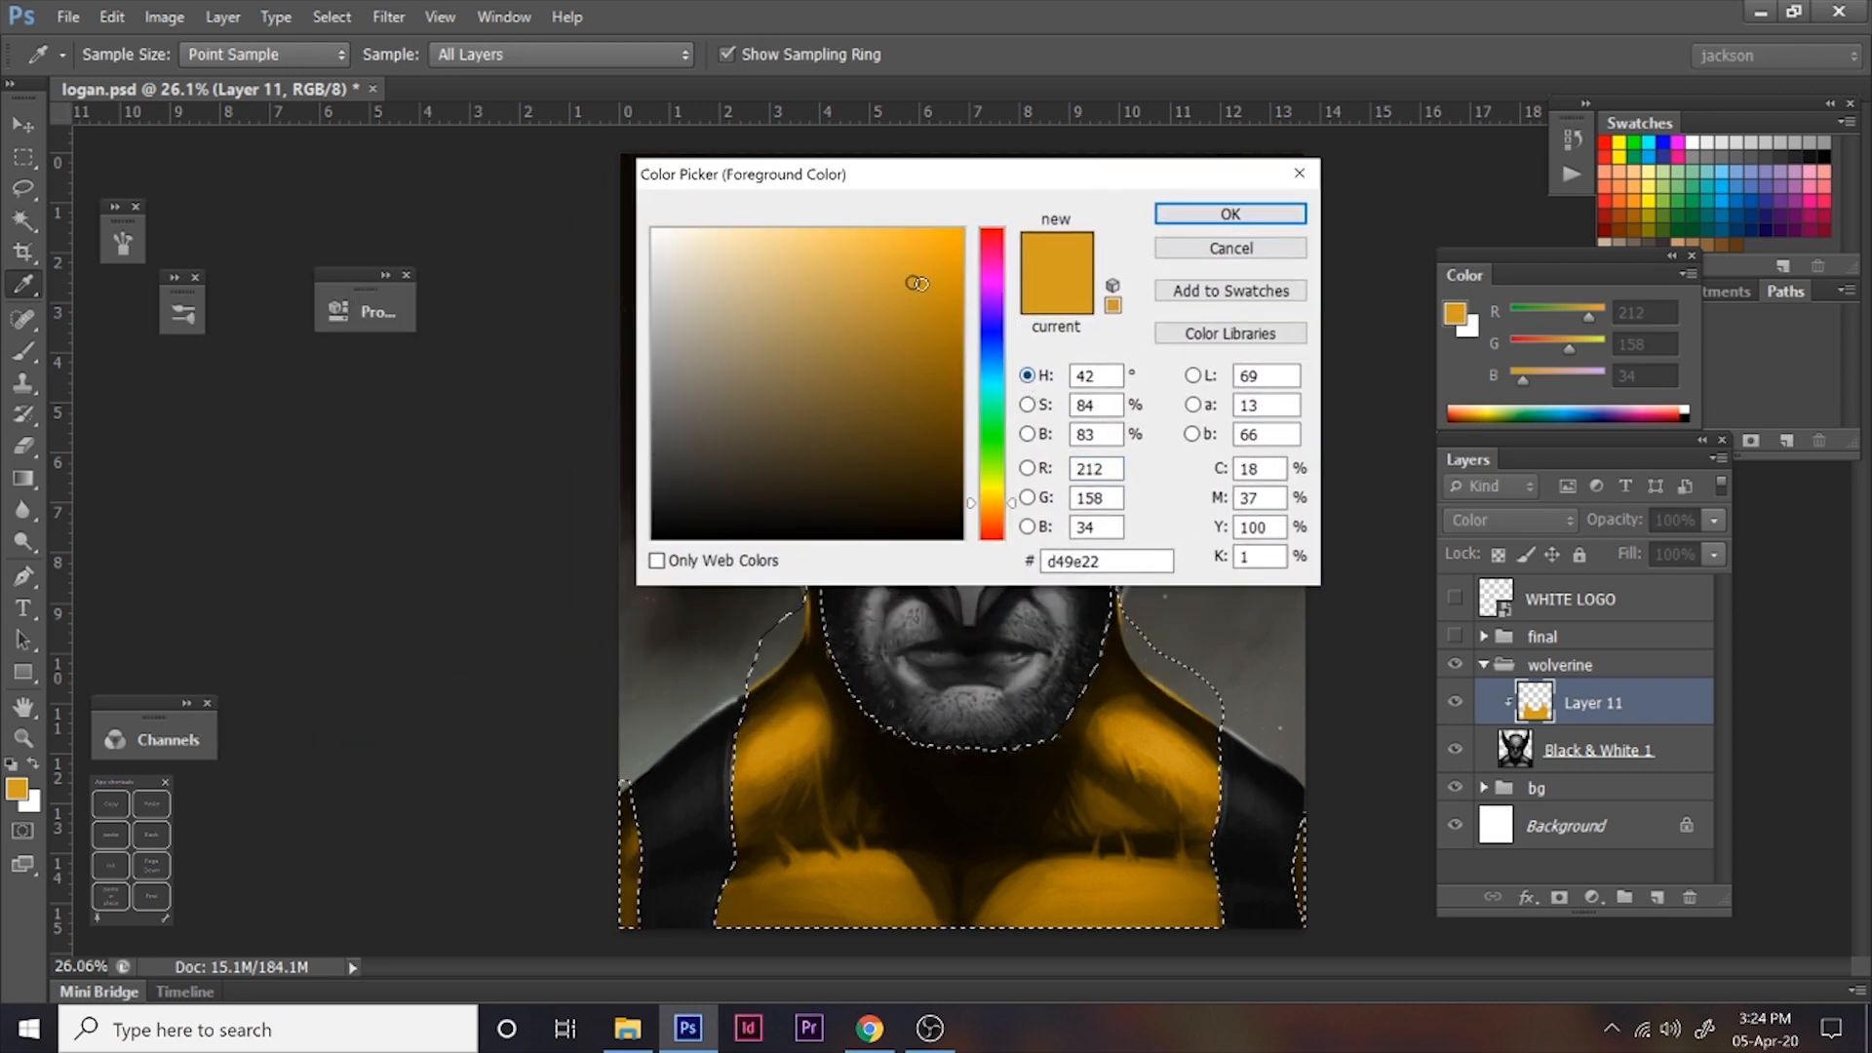
left_click_drag(910, 283, 869, 313)
left_click_drag(1009, 503, 1015, 490)
left_click_drag(868, 313, 835, 322)
key("Return")
key("b")
left_click_drag(873, 677, 848, 691)
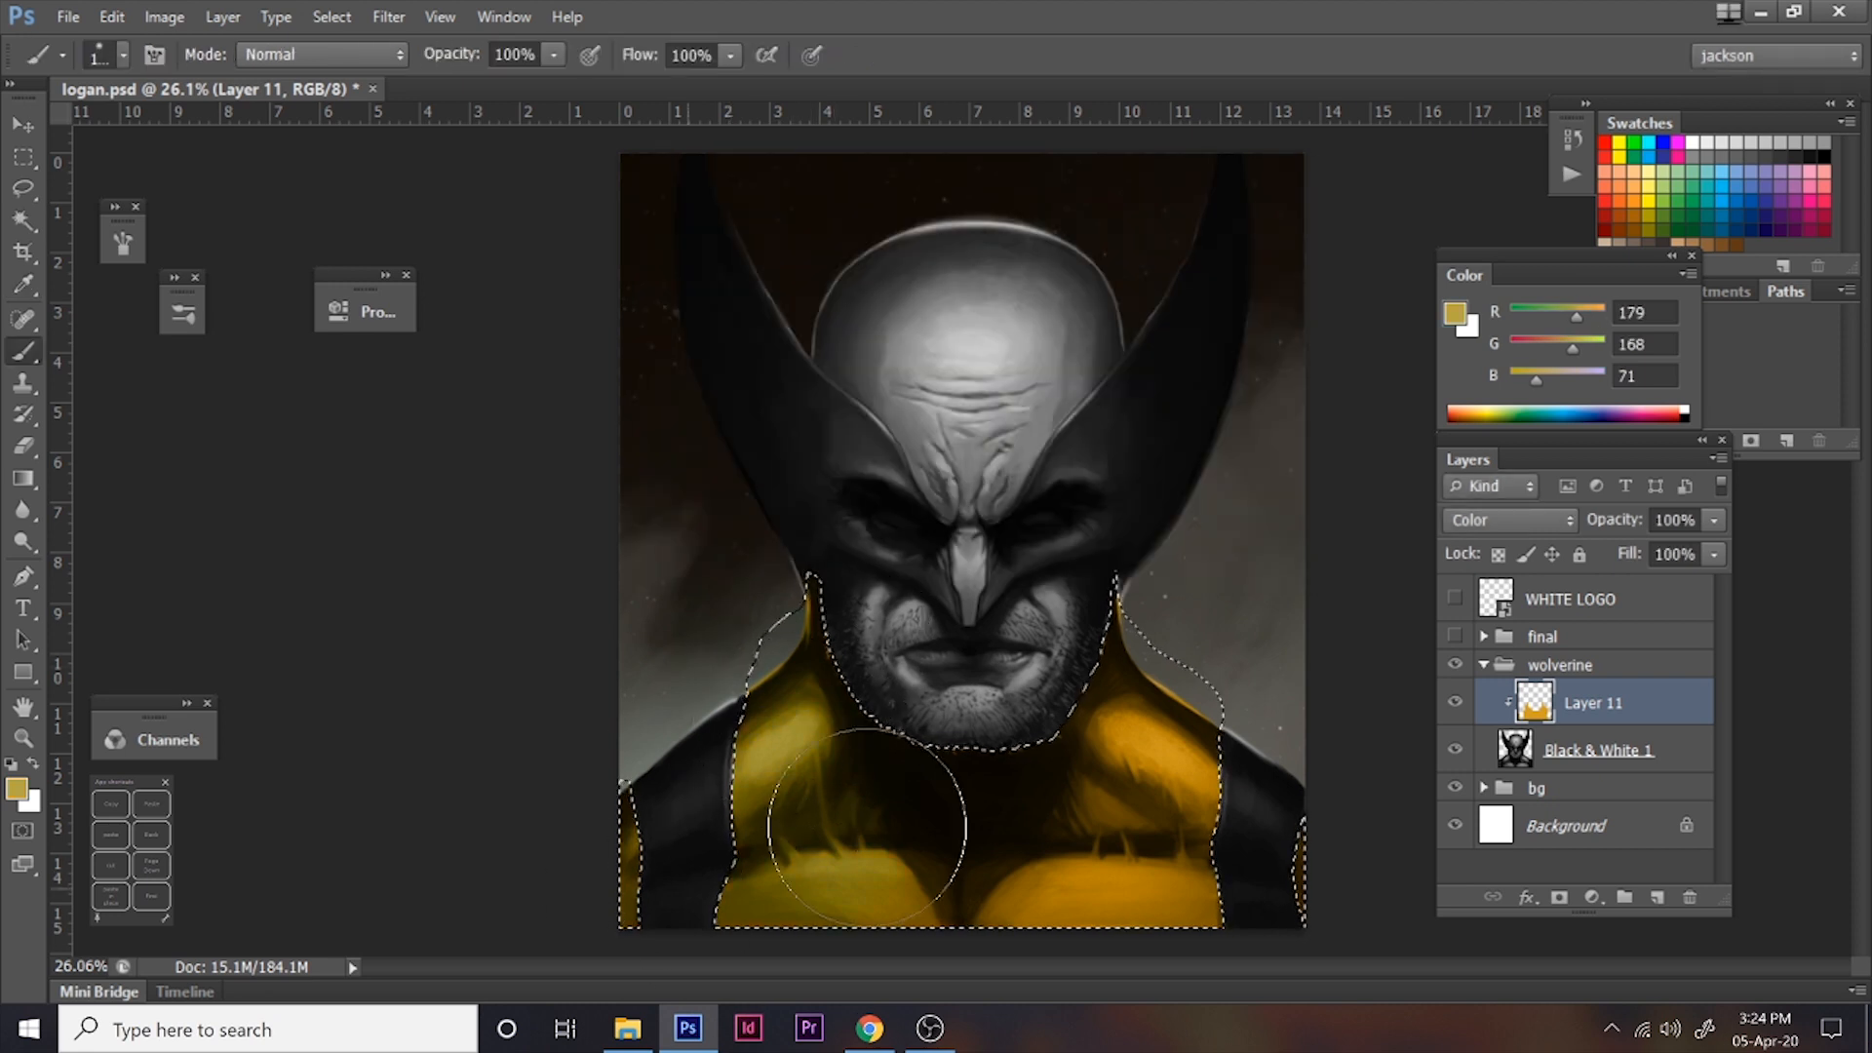
- Change the foreground colour to RGB 199, 173, 92 and brush it over the whole selected suit
left_click(1453, 314)
left_click_drag(1010, 492, 1009, 500)
left_click_drag(839, 321, 820, 295)
left_click(1230, 214)
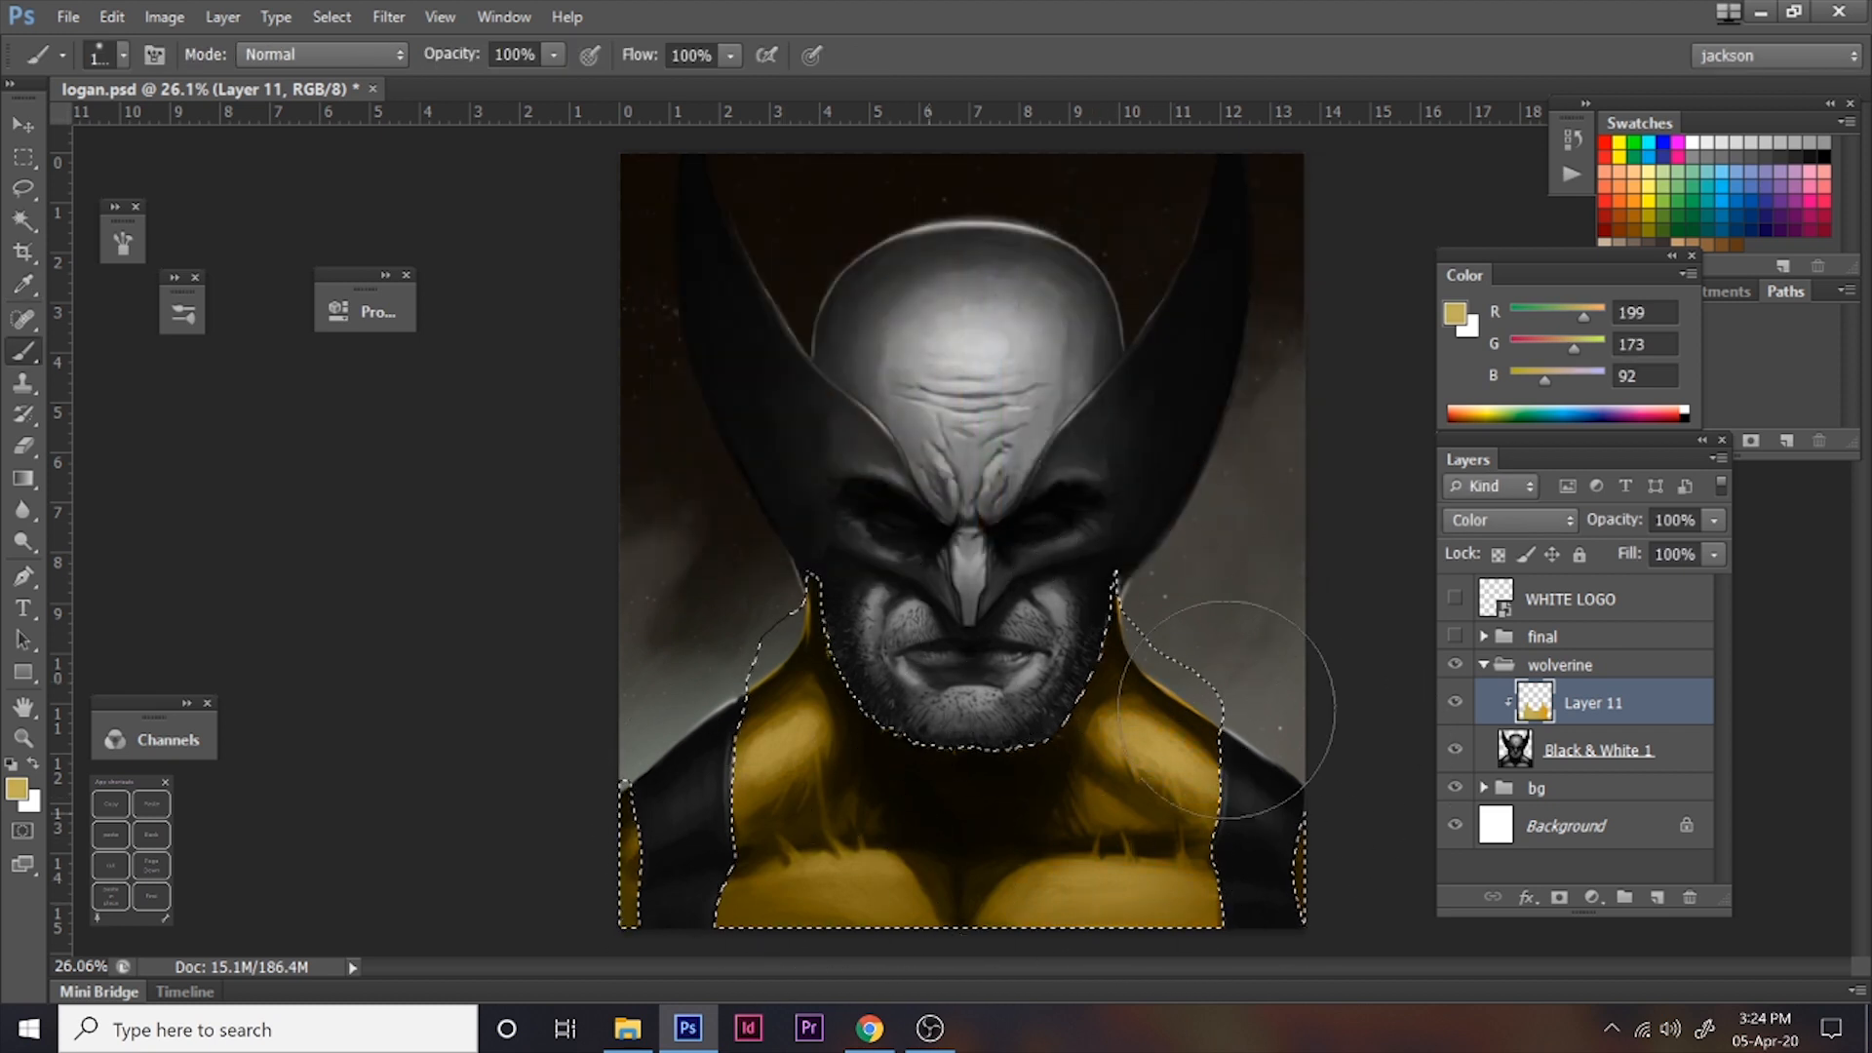
- Fill the selected suit areas with a custom golden orange using Normal mode at 100% opacity
left_click(113, 18)
left_click(149, 366)
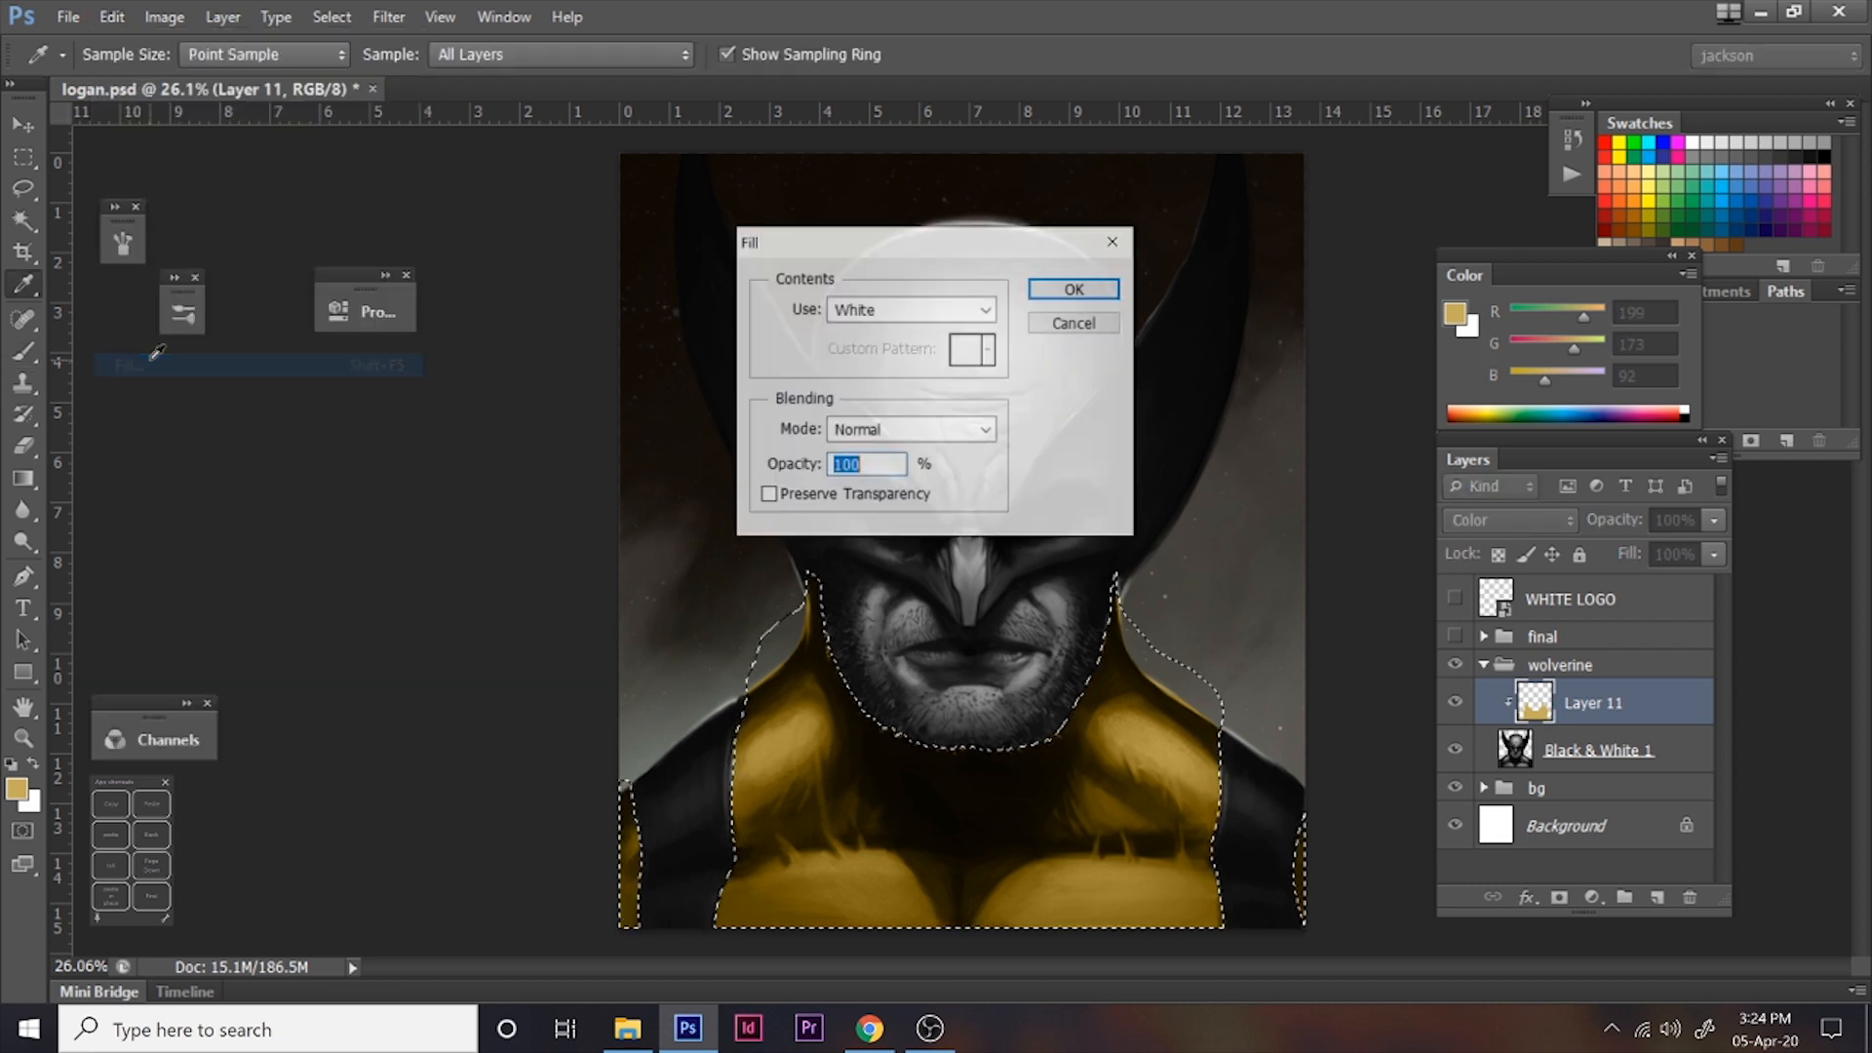
left_click(987, 312)
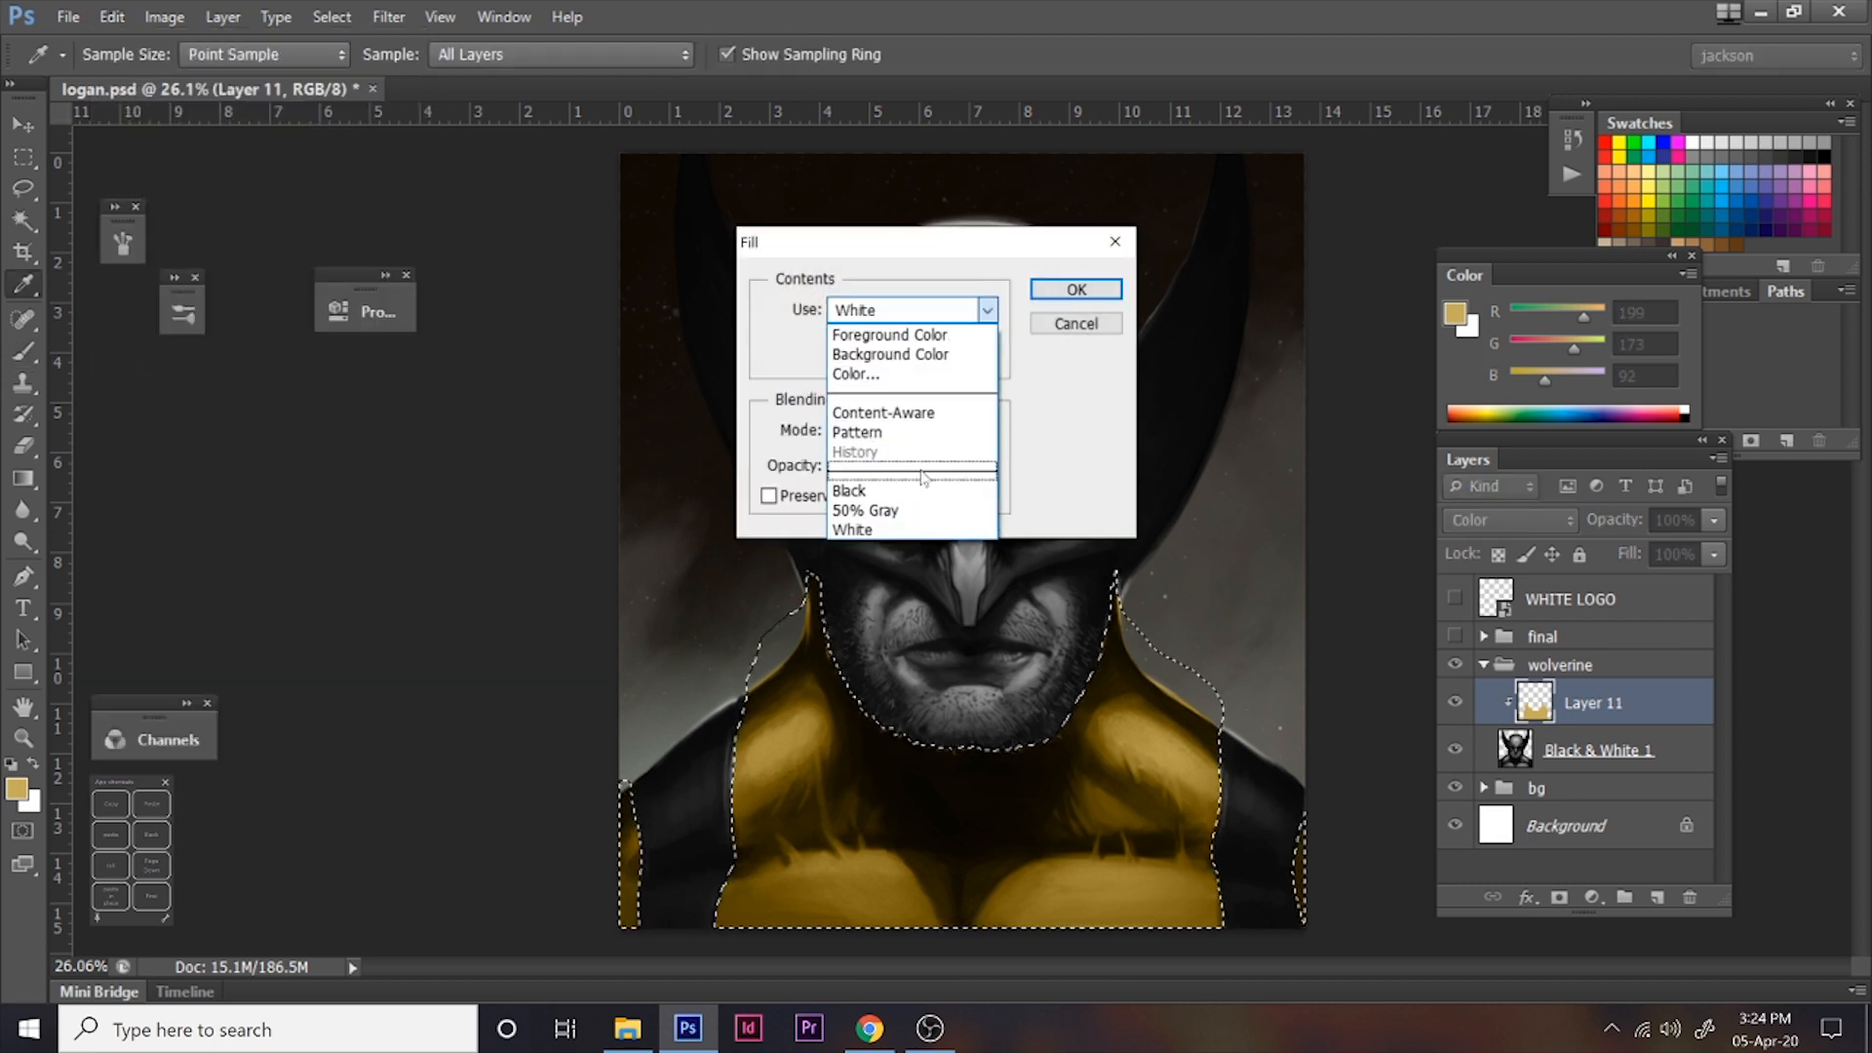
left_click(864, 375)
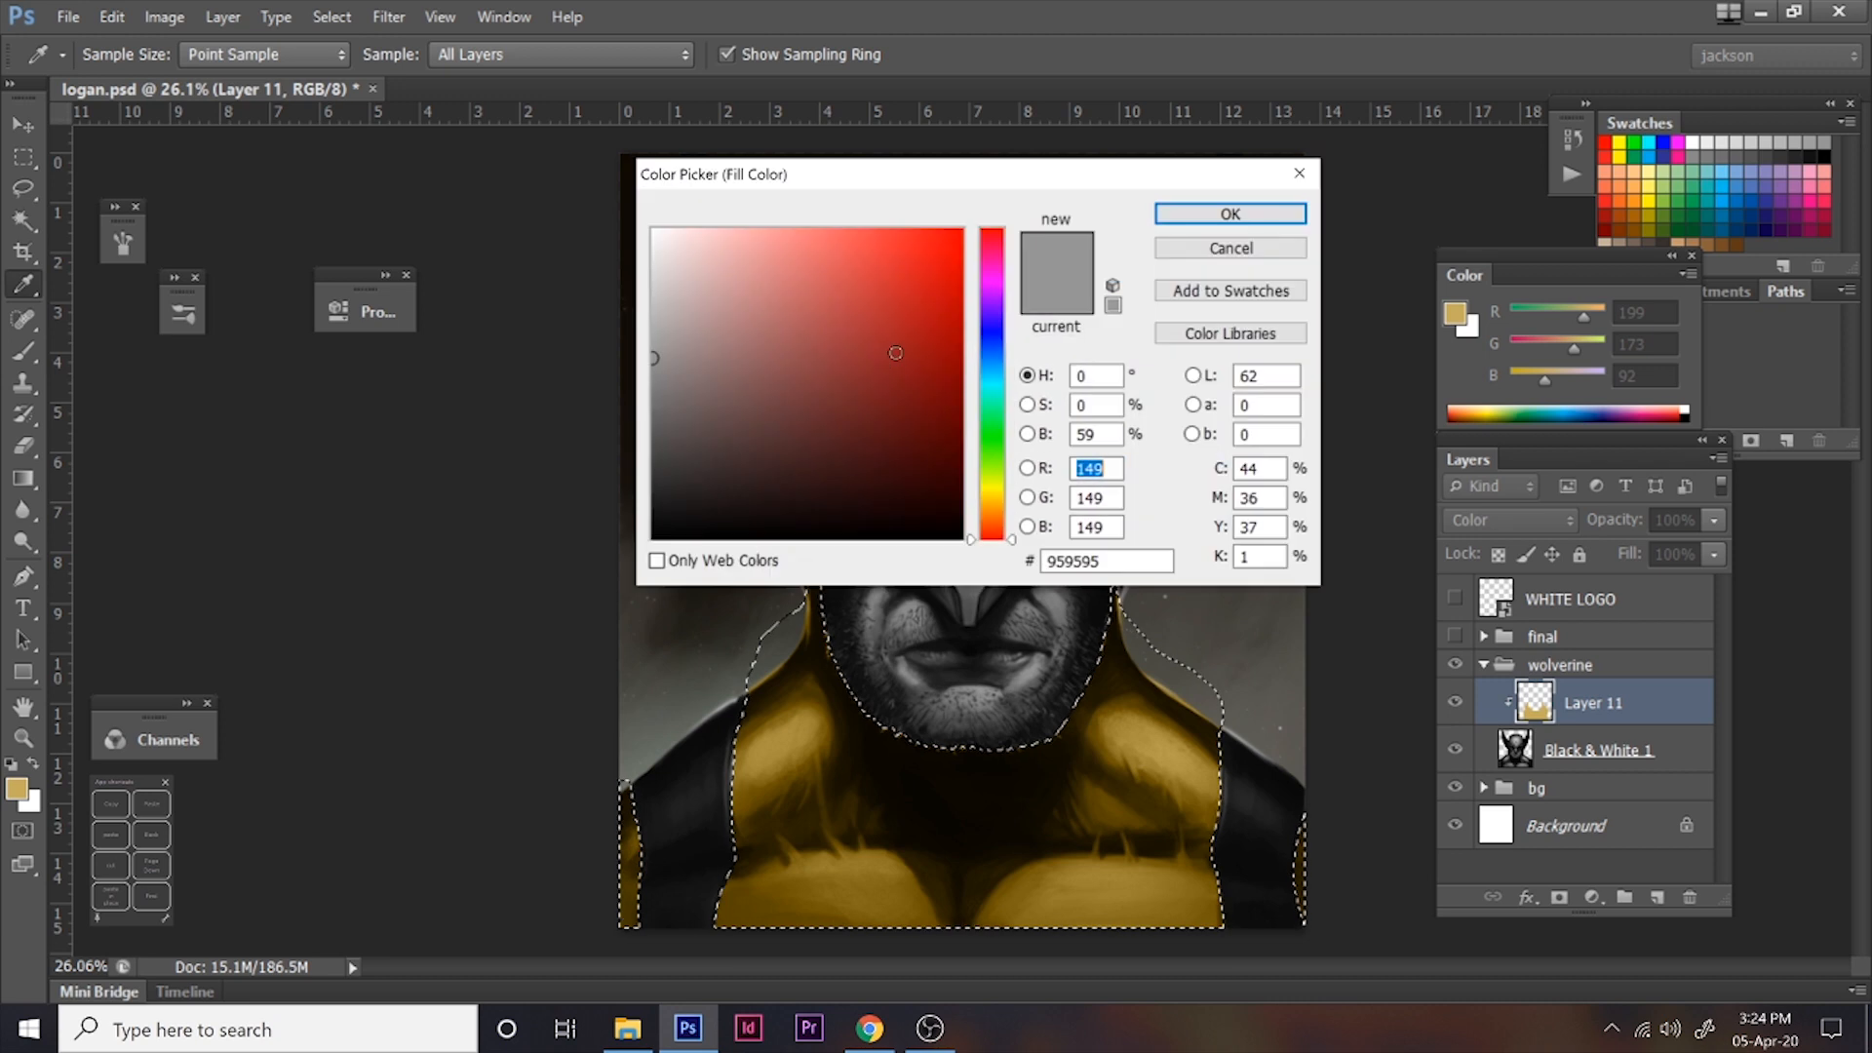
left_click_drag(1006, 520, 1012, 497)
left_click(785, 344)
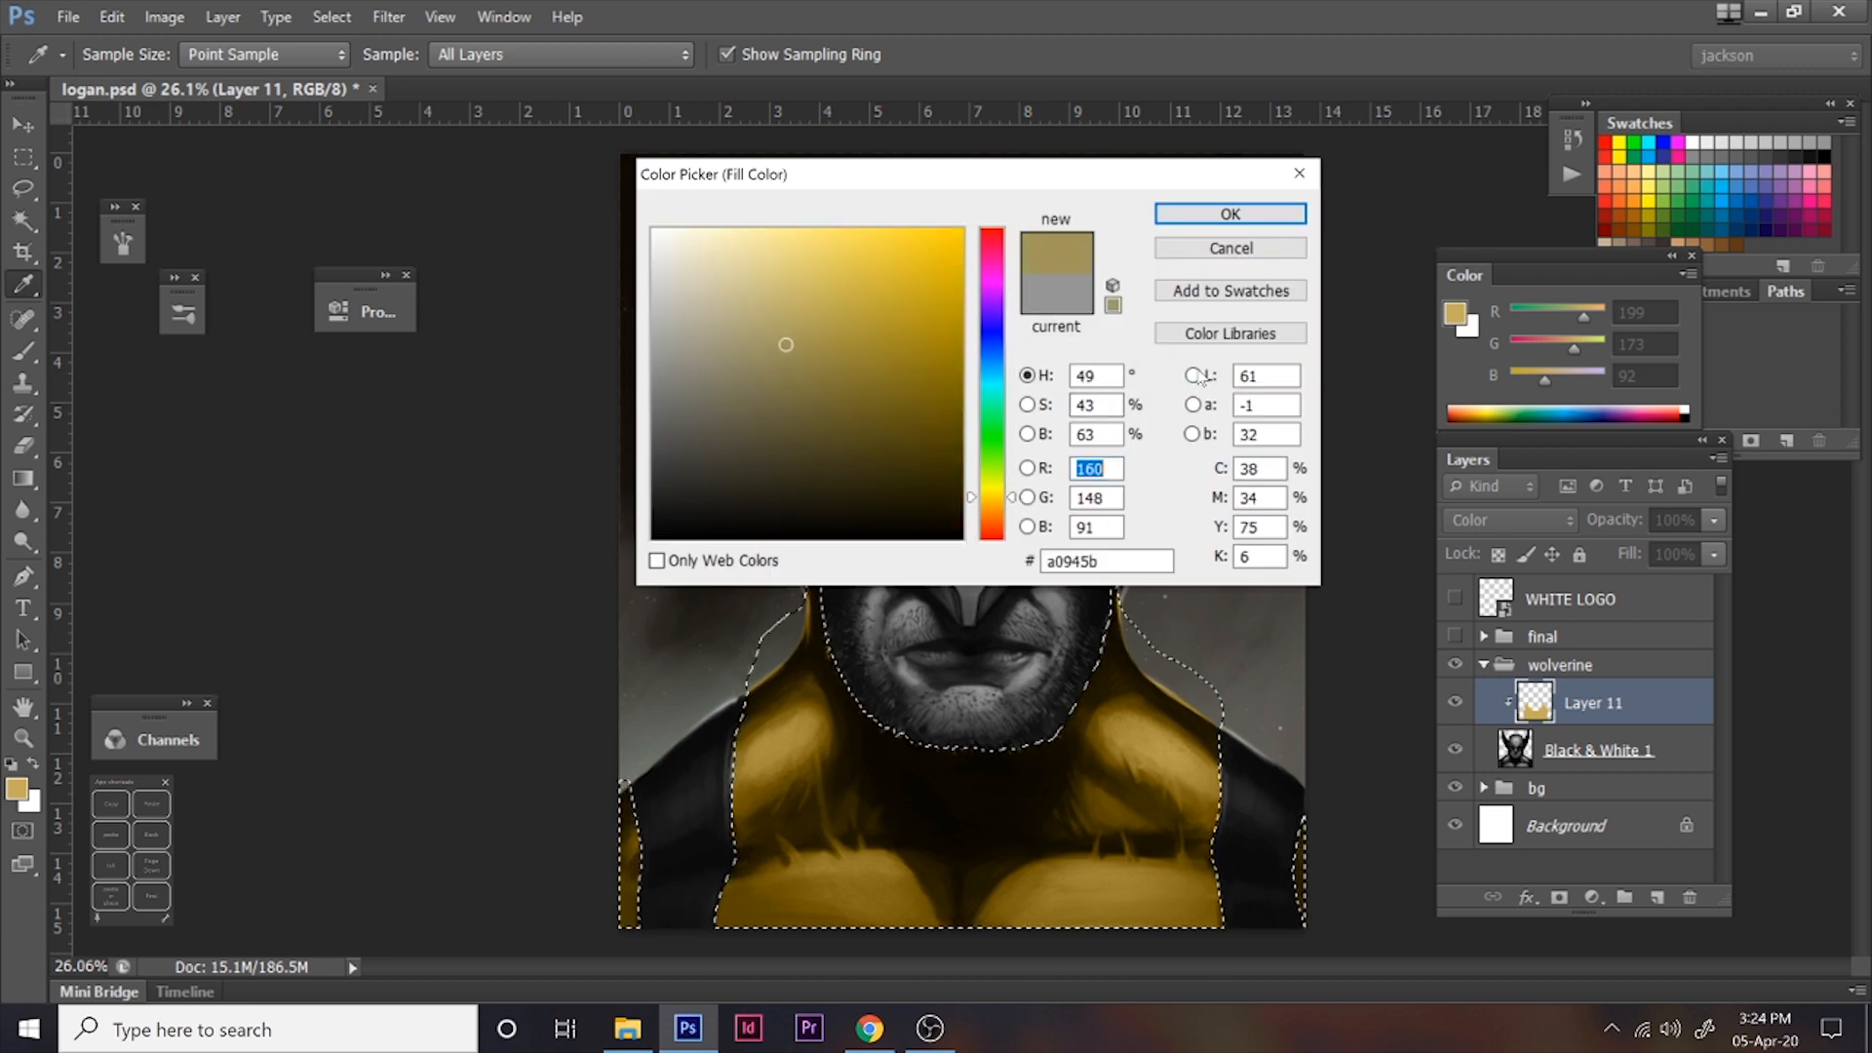
left_click(1193, 377)
left_click_drag(806, 343, 825, 307)
left_click_drag(1009, 350, 1009, 298)
left_click(1230, 214)
left_click(1072, 291)
key("b")
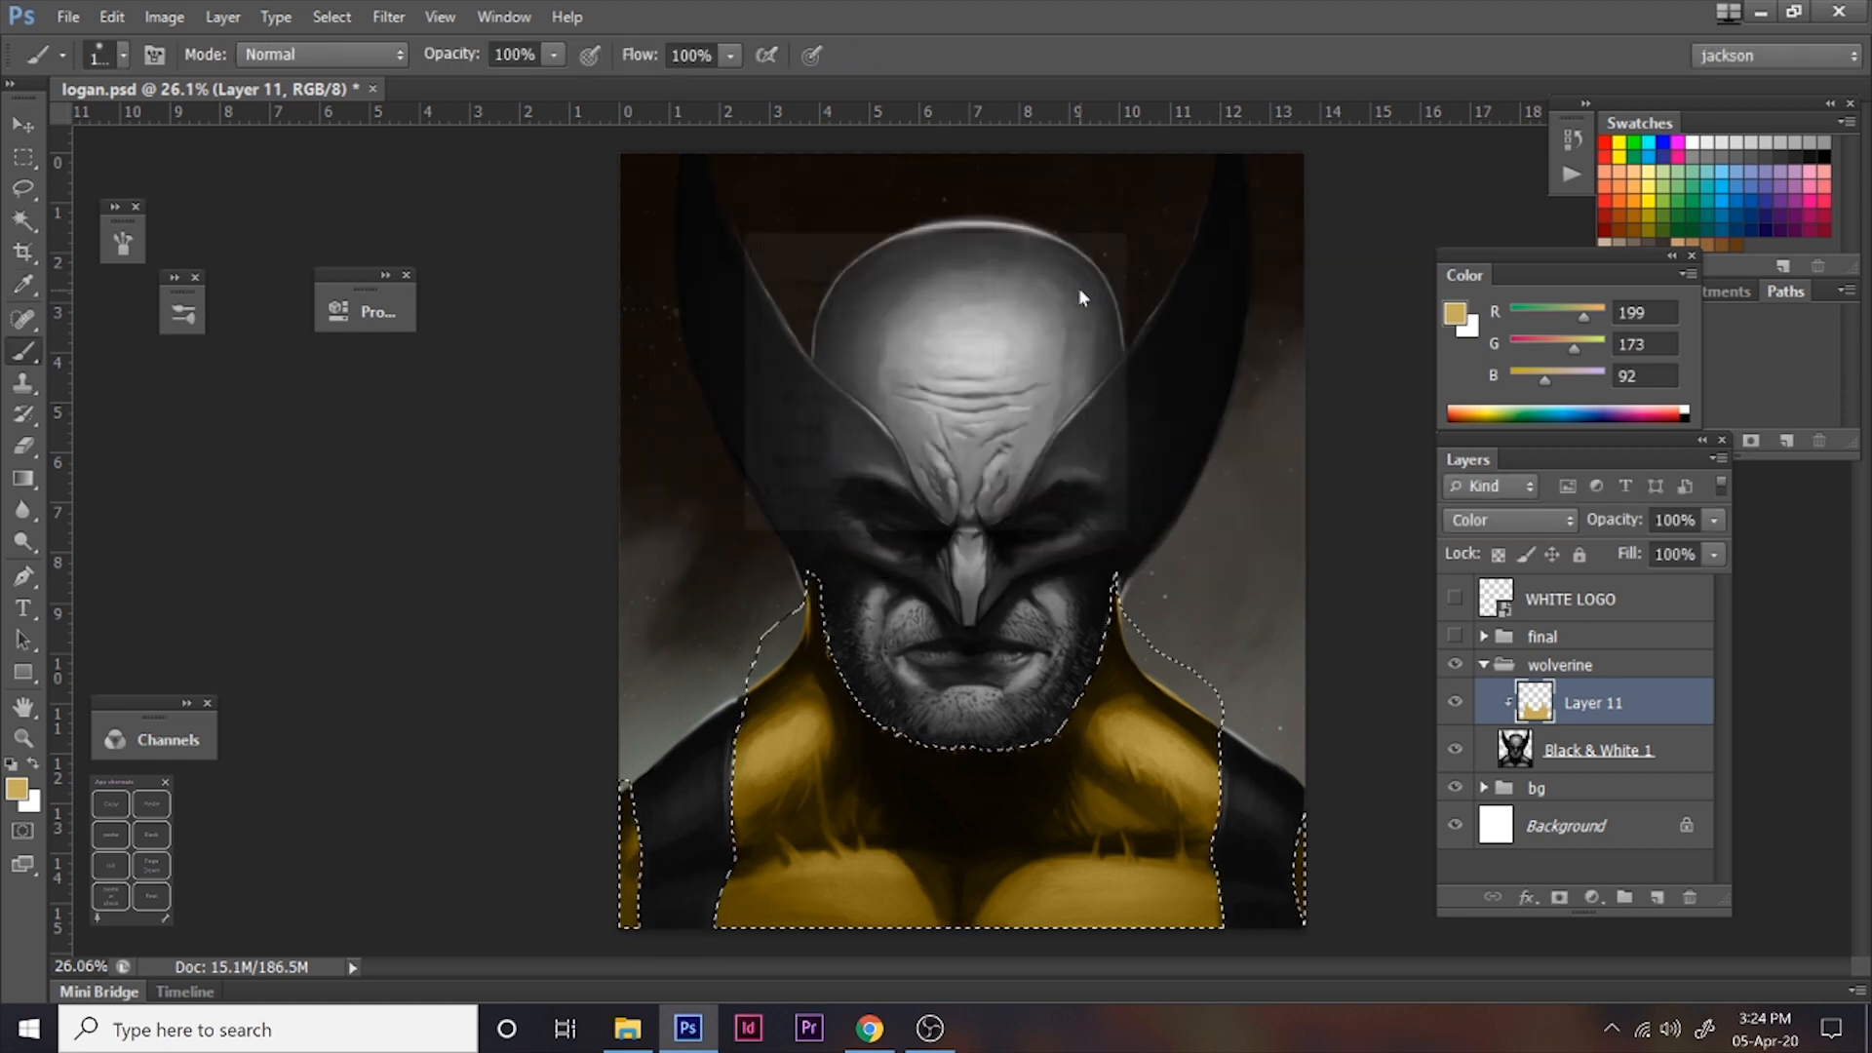
- Clear the suit selection and lasso the bald forehead and the nose piece of the mask as one combined selection
left_click(30, 196)
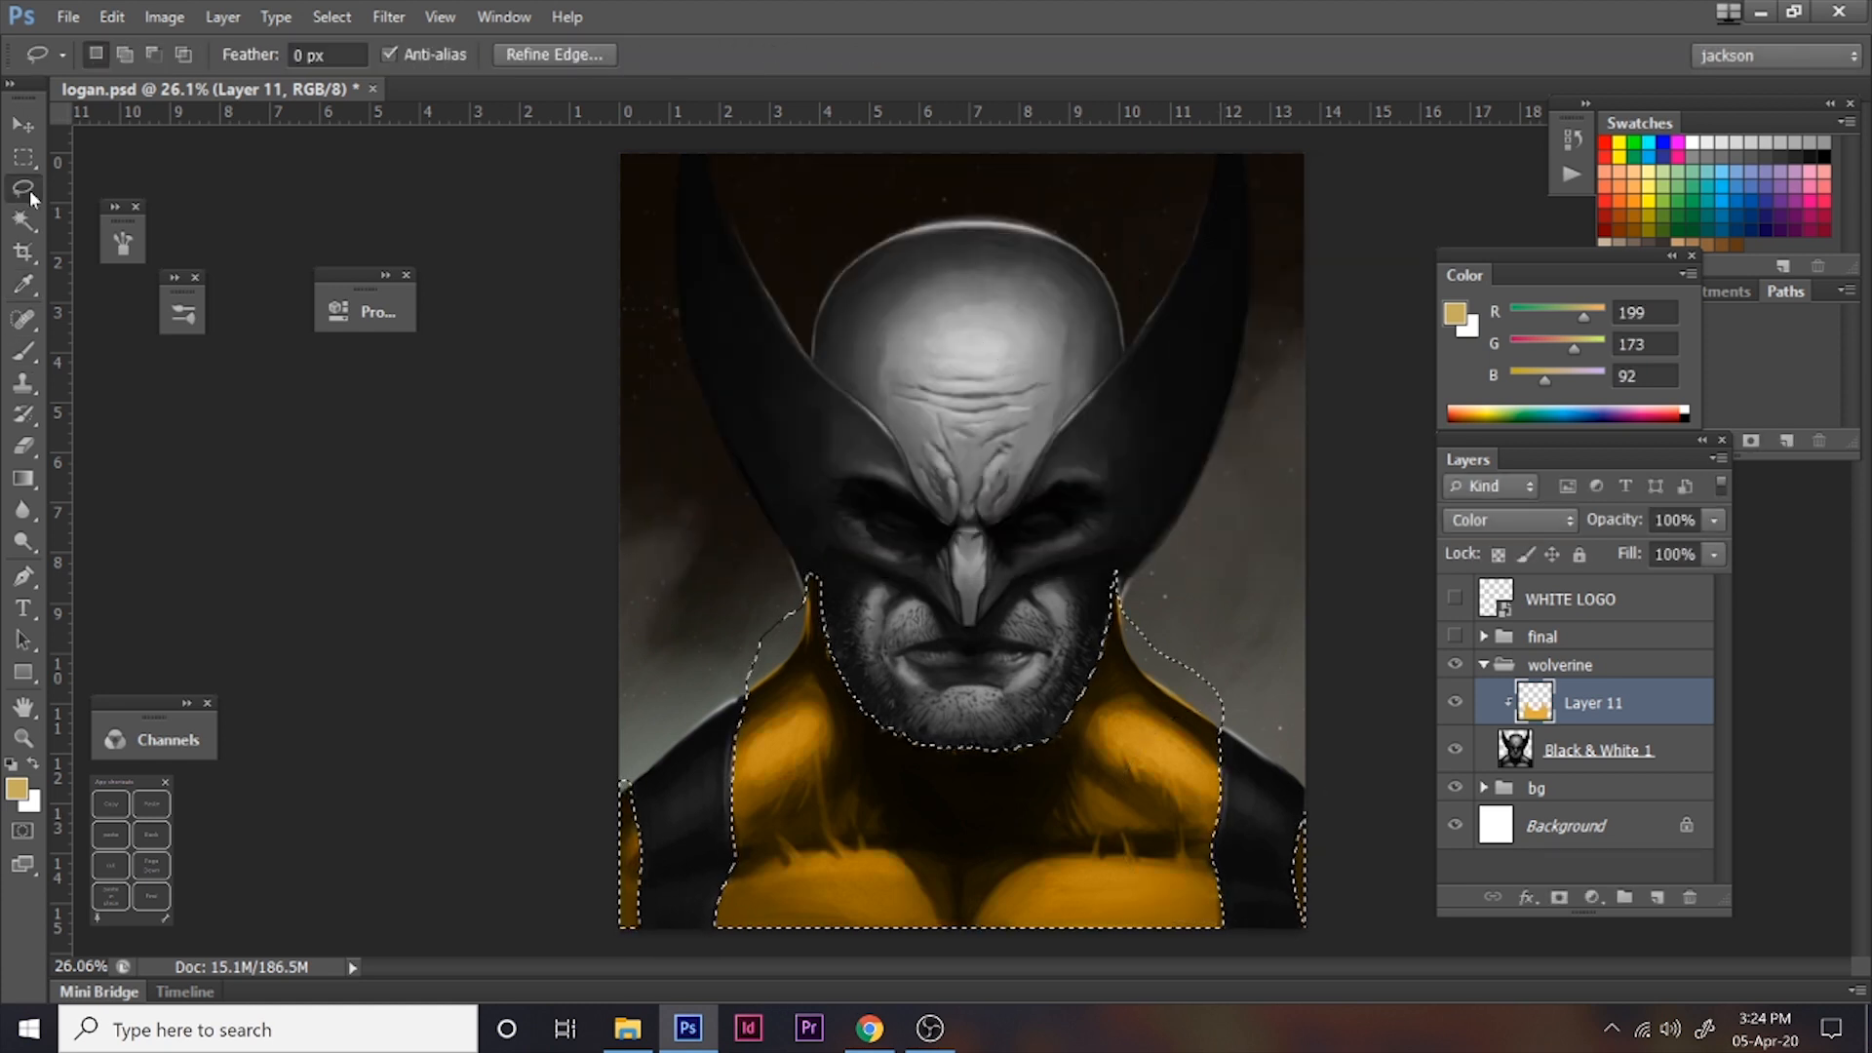
key("ctrl+d")
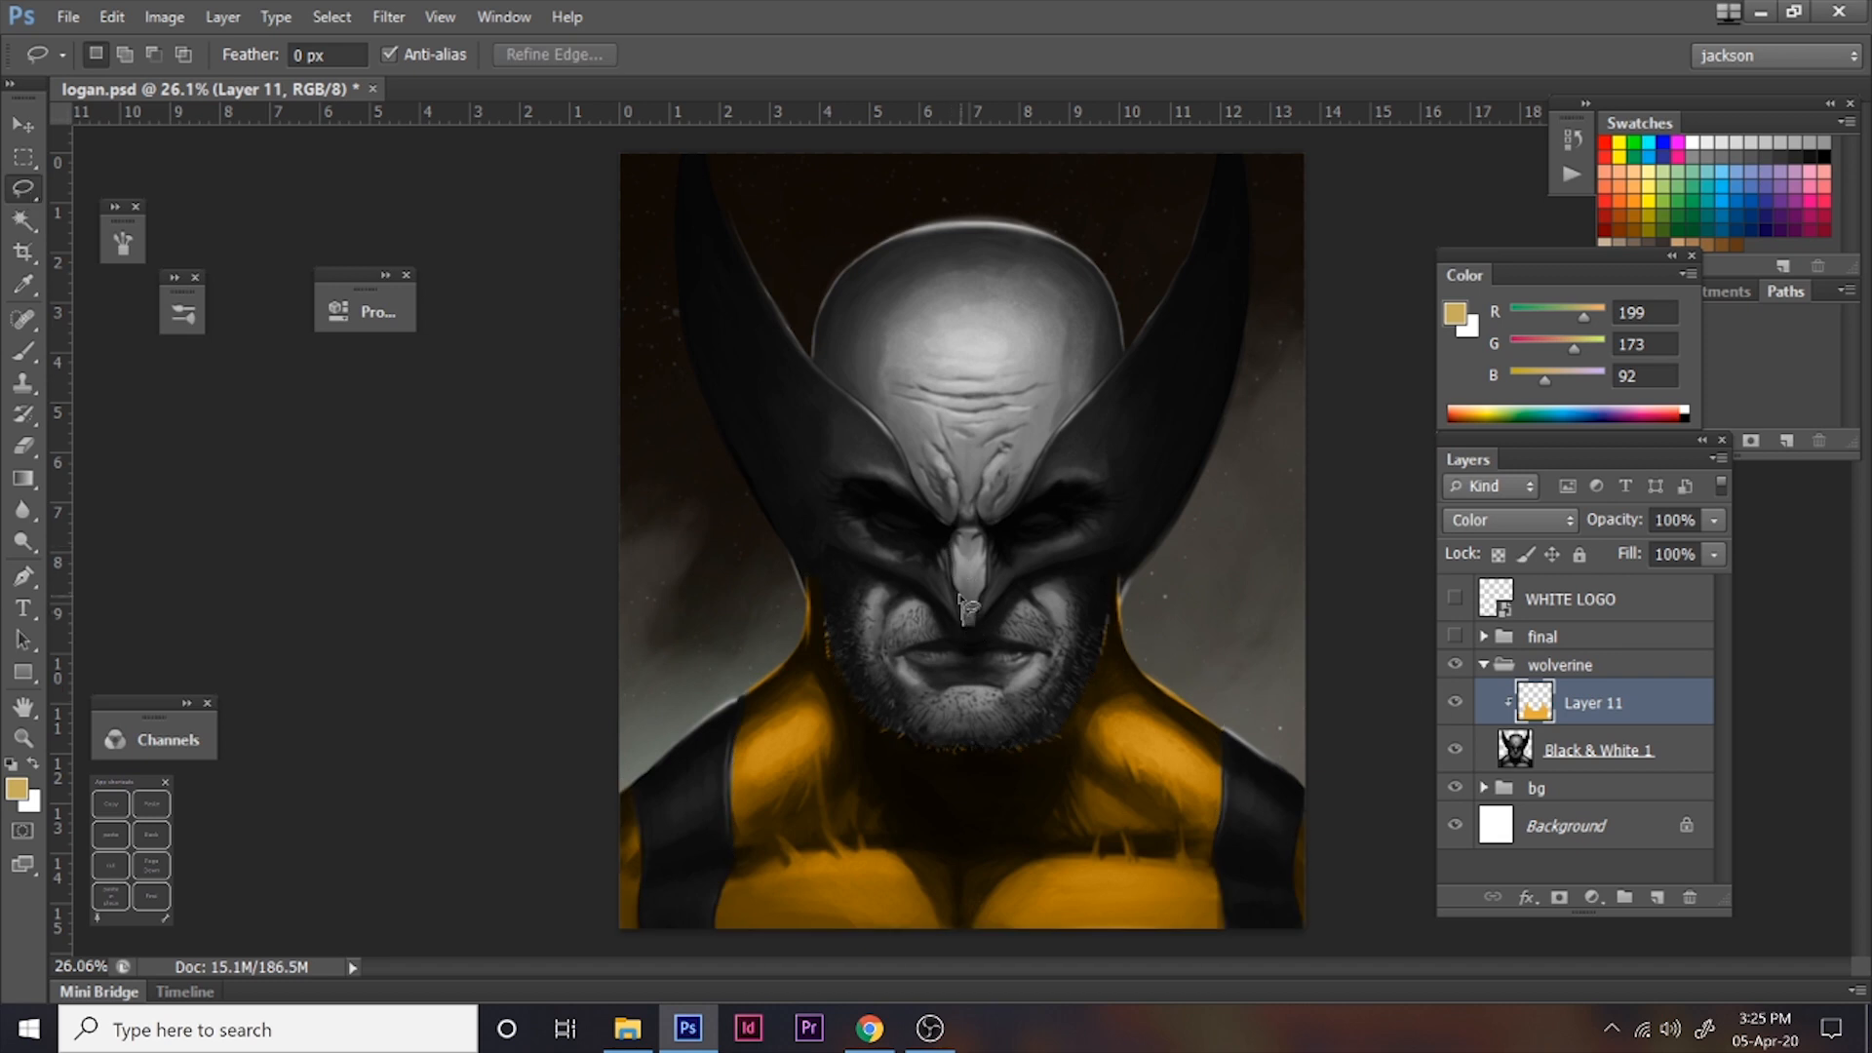
mouse_move(909, 459)
left_mouse_down()
mouse_move(920, 269)
mouse_move(1084, 210)
mouse_move(1137, 329)
left_mouse_up()
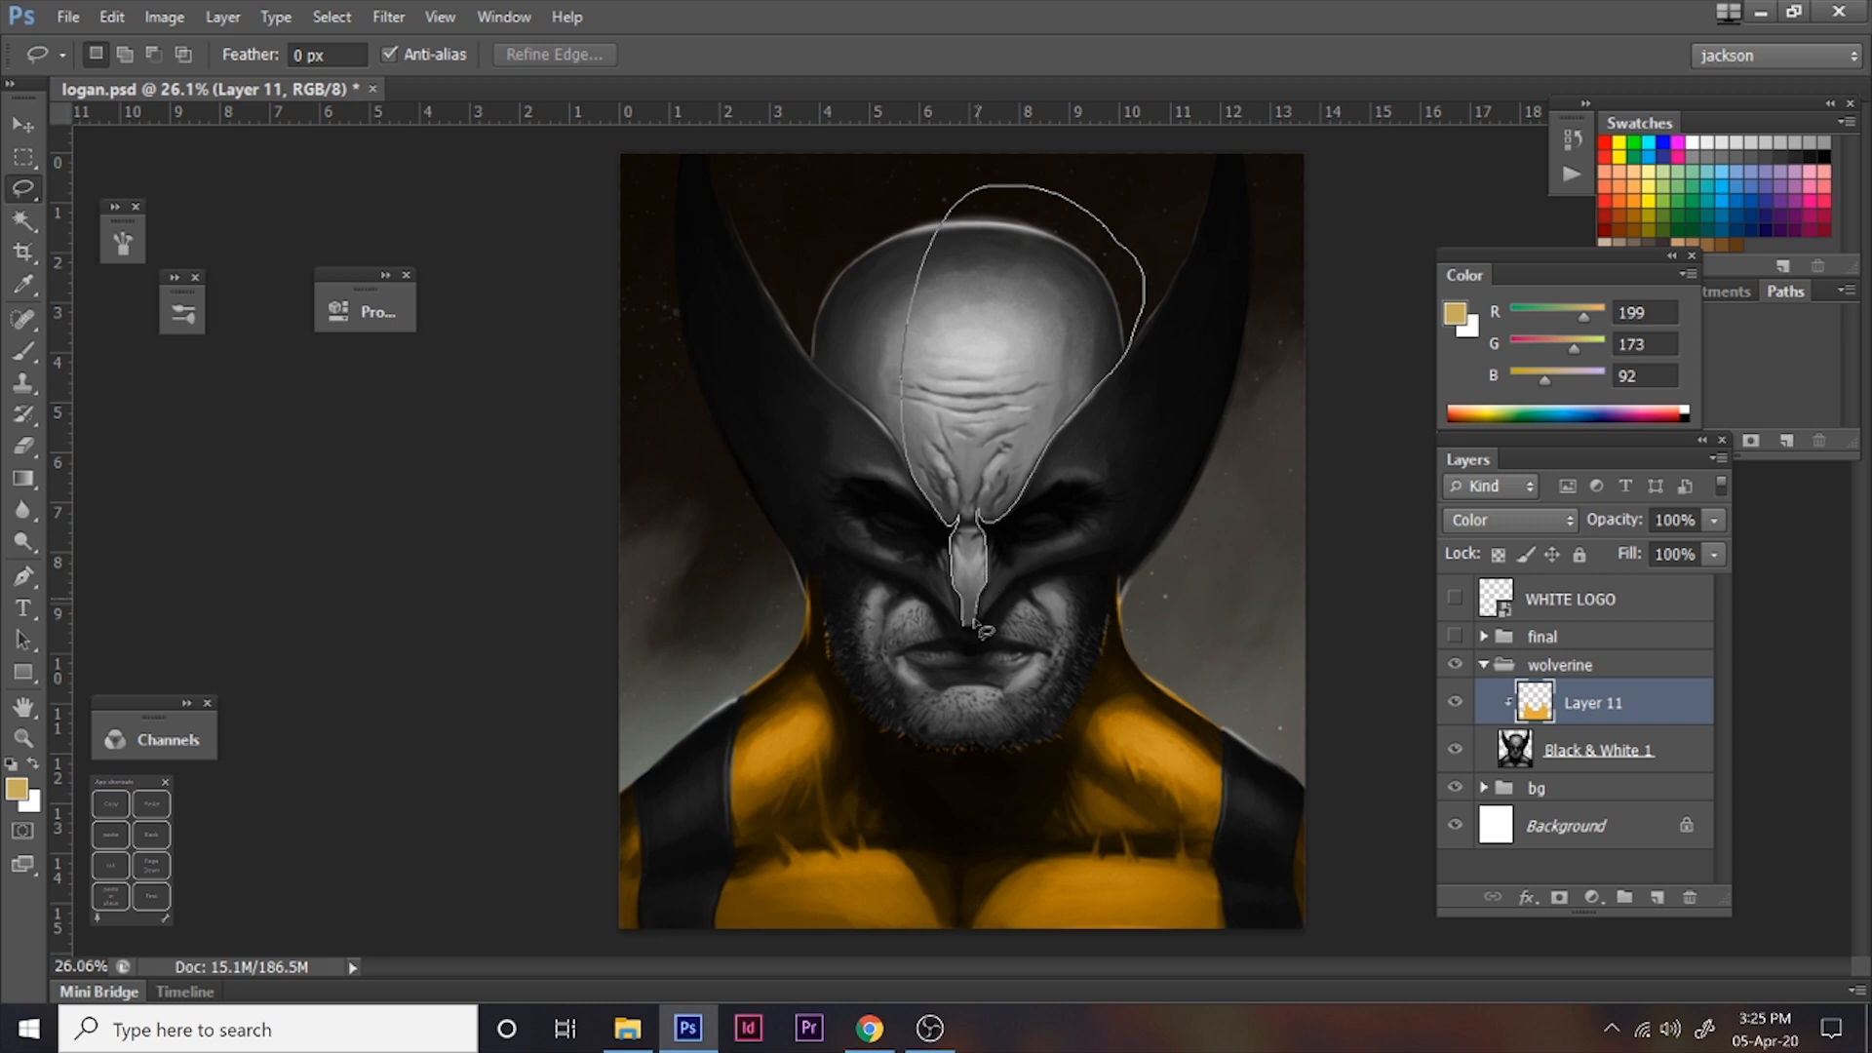
left_click_drag(965, 636, 916, 461)
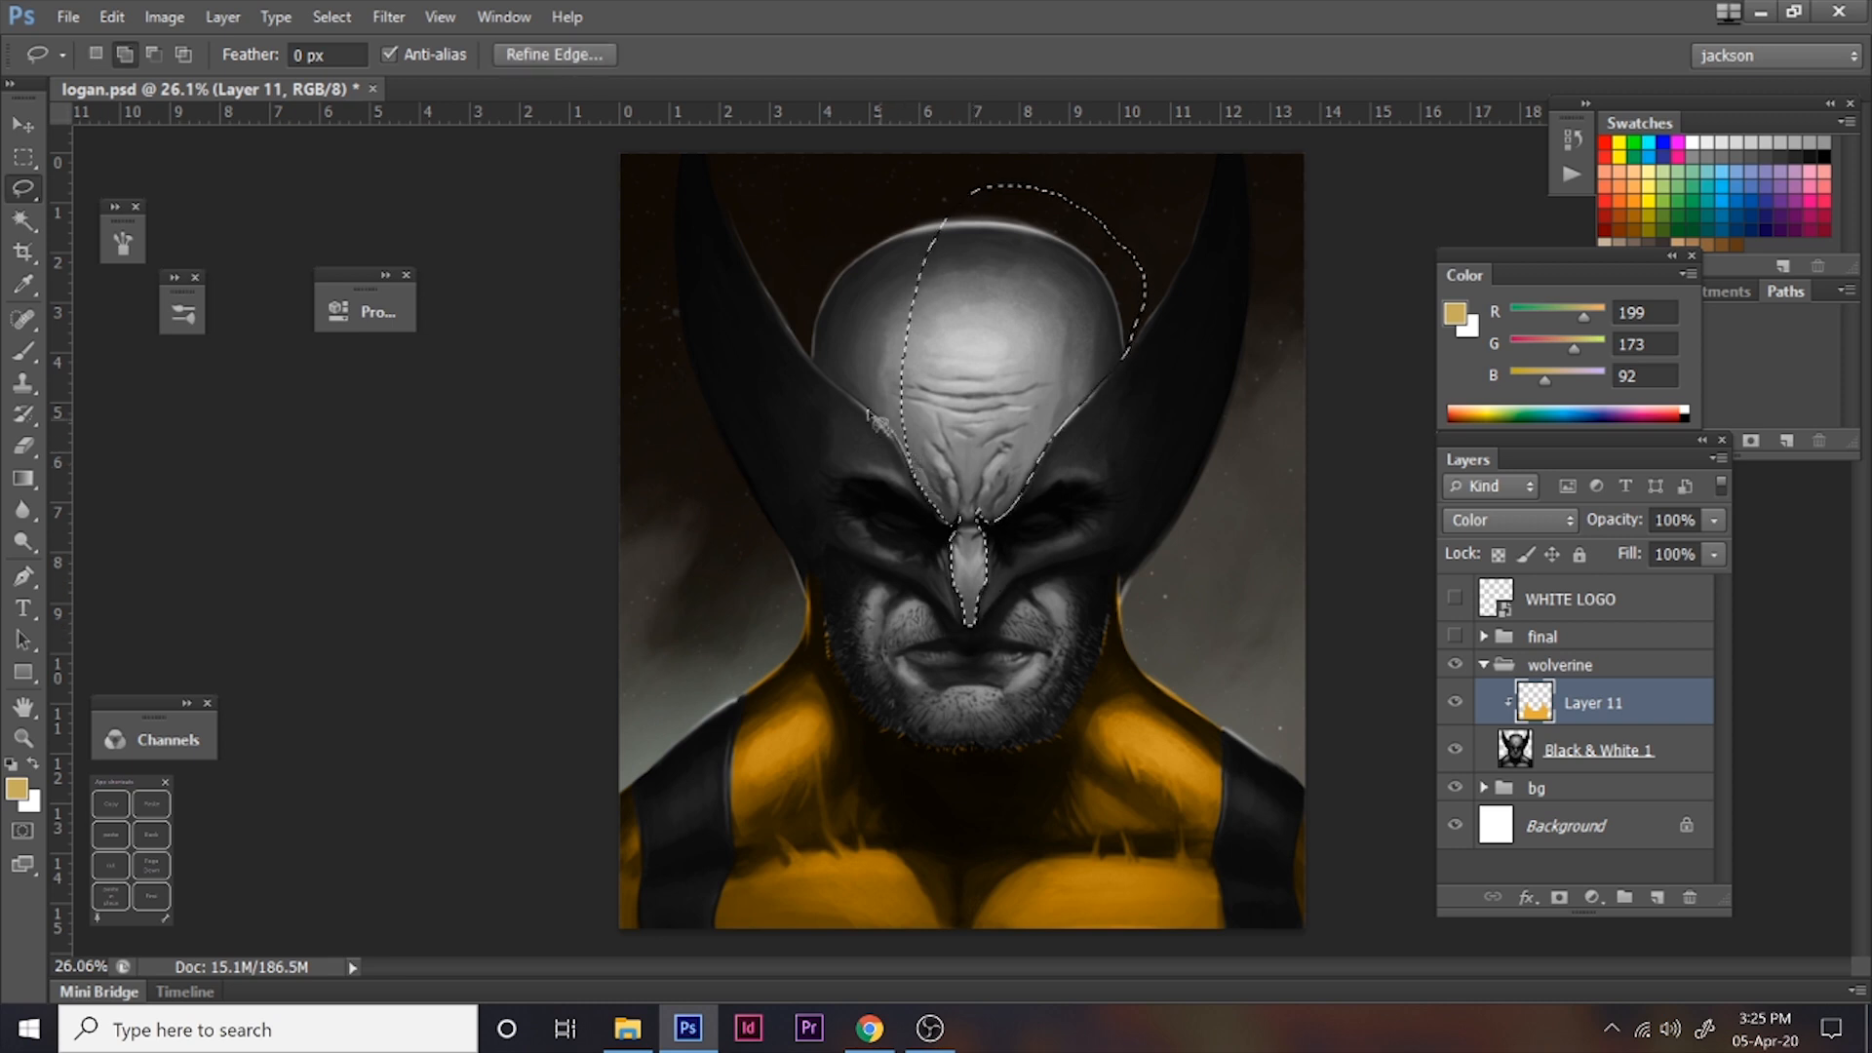
mouse_move(805, 337)
left_mouse_down()
mouse_move(1005, 177)
mouse_move(1049, 199)
left_mouse_up()
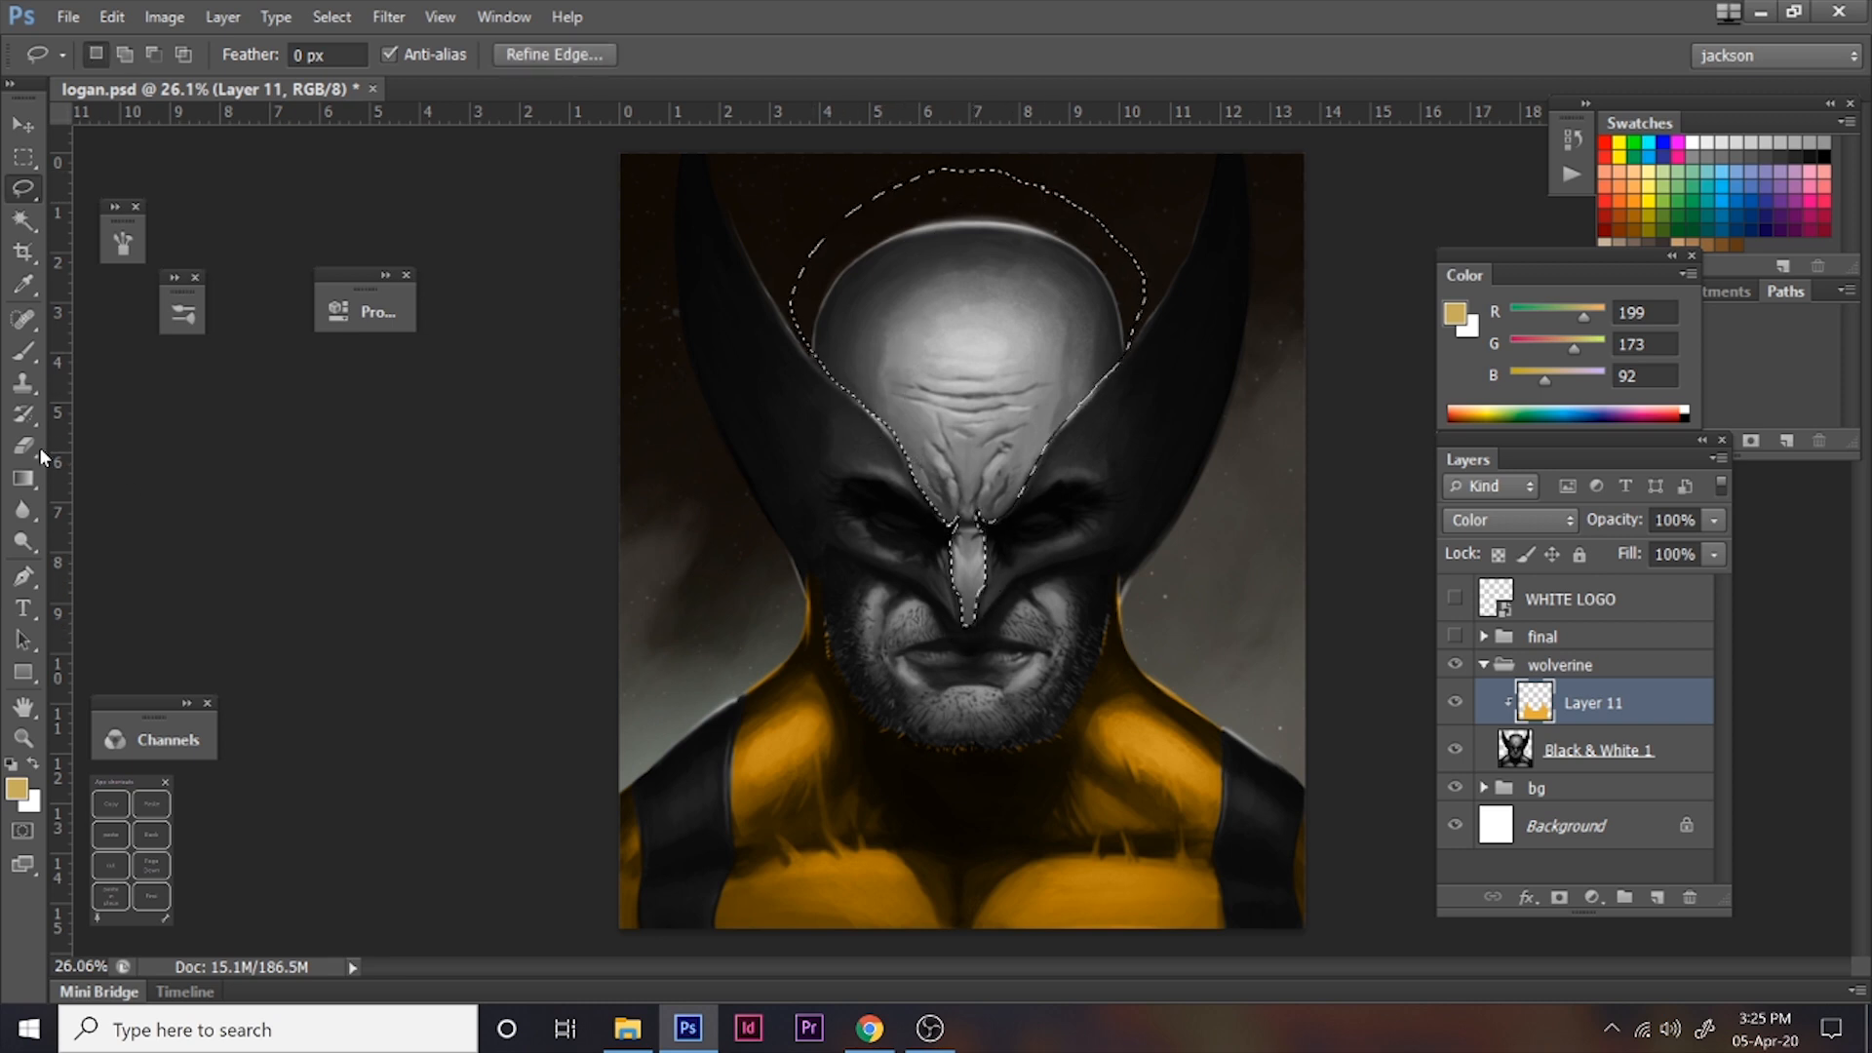
- Brush the gold foreground colour over the selected forehead and nose piece, and clear the selection
left_click(29, 354)
left_click_drag(829, 292, 897, 346)
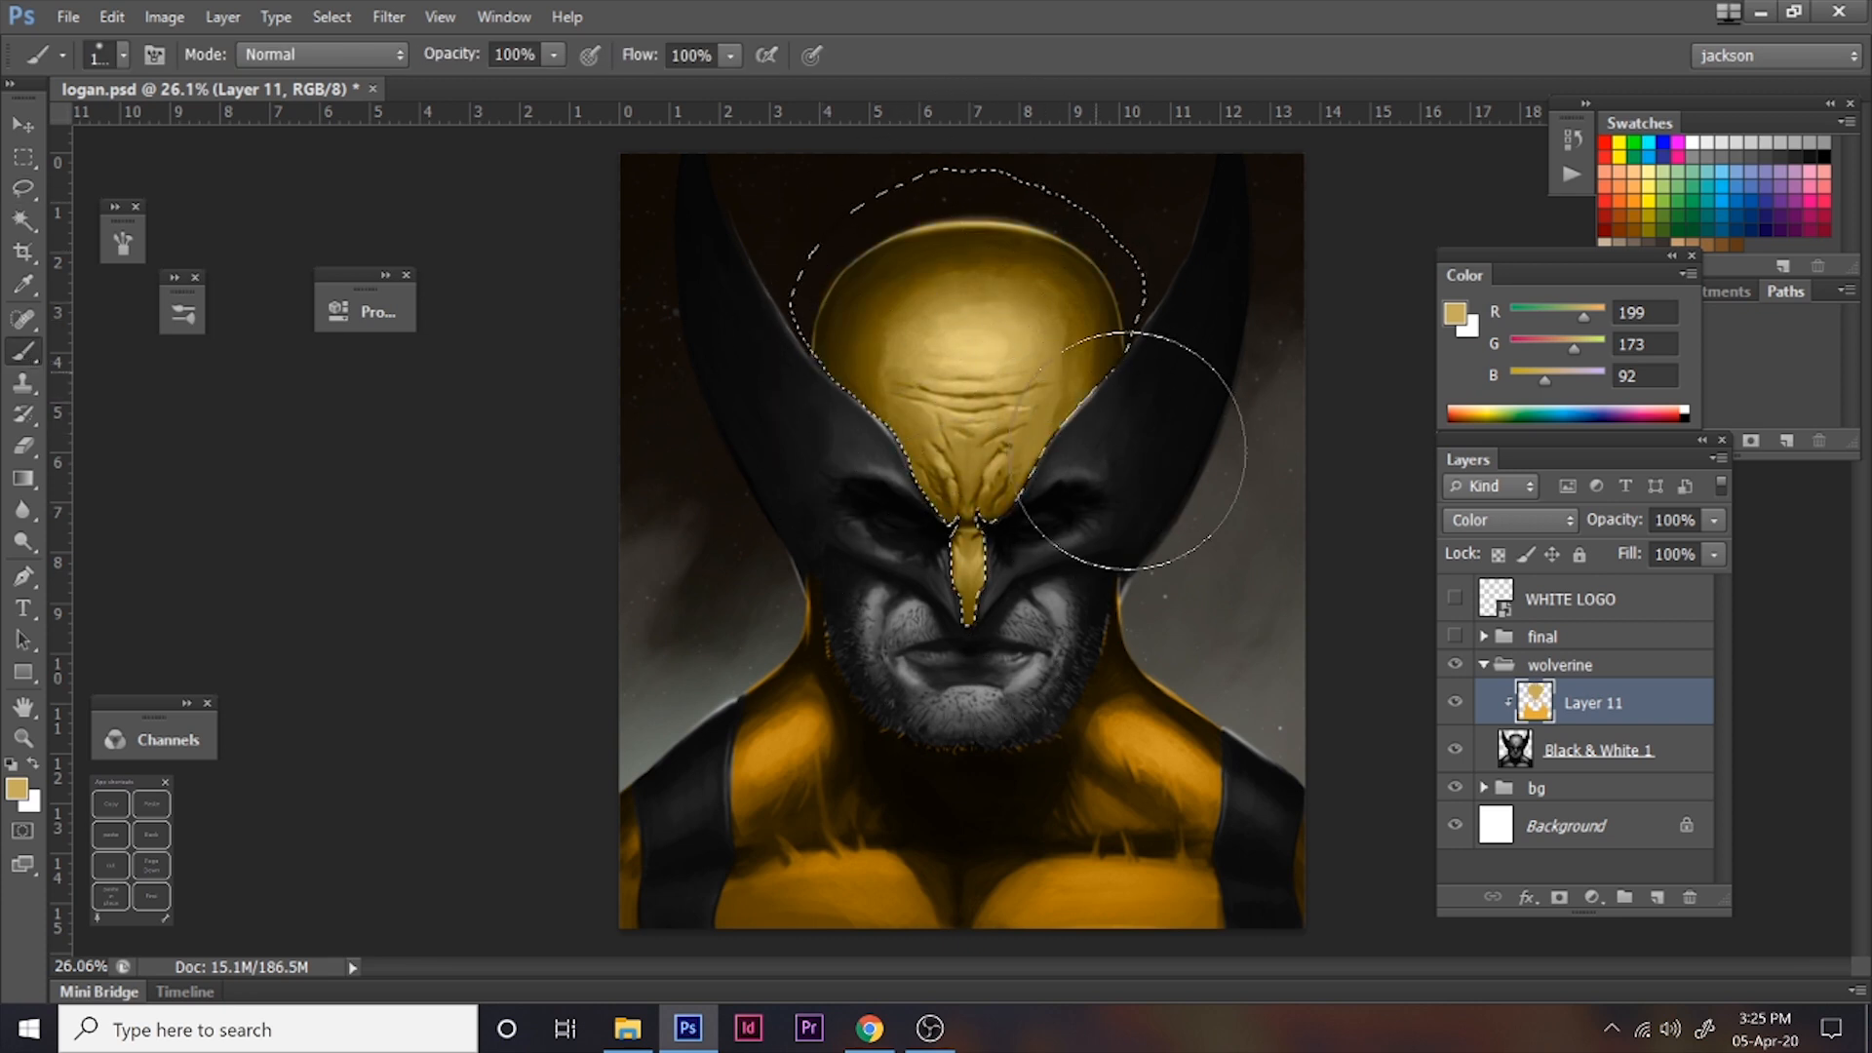
left_click(25, 195)
left_click(951, 466)
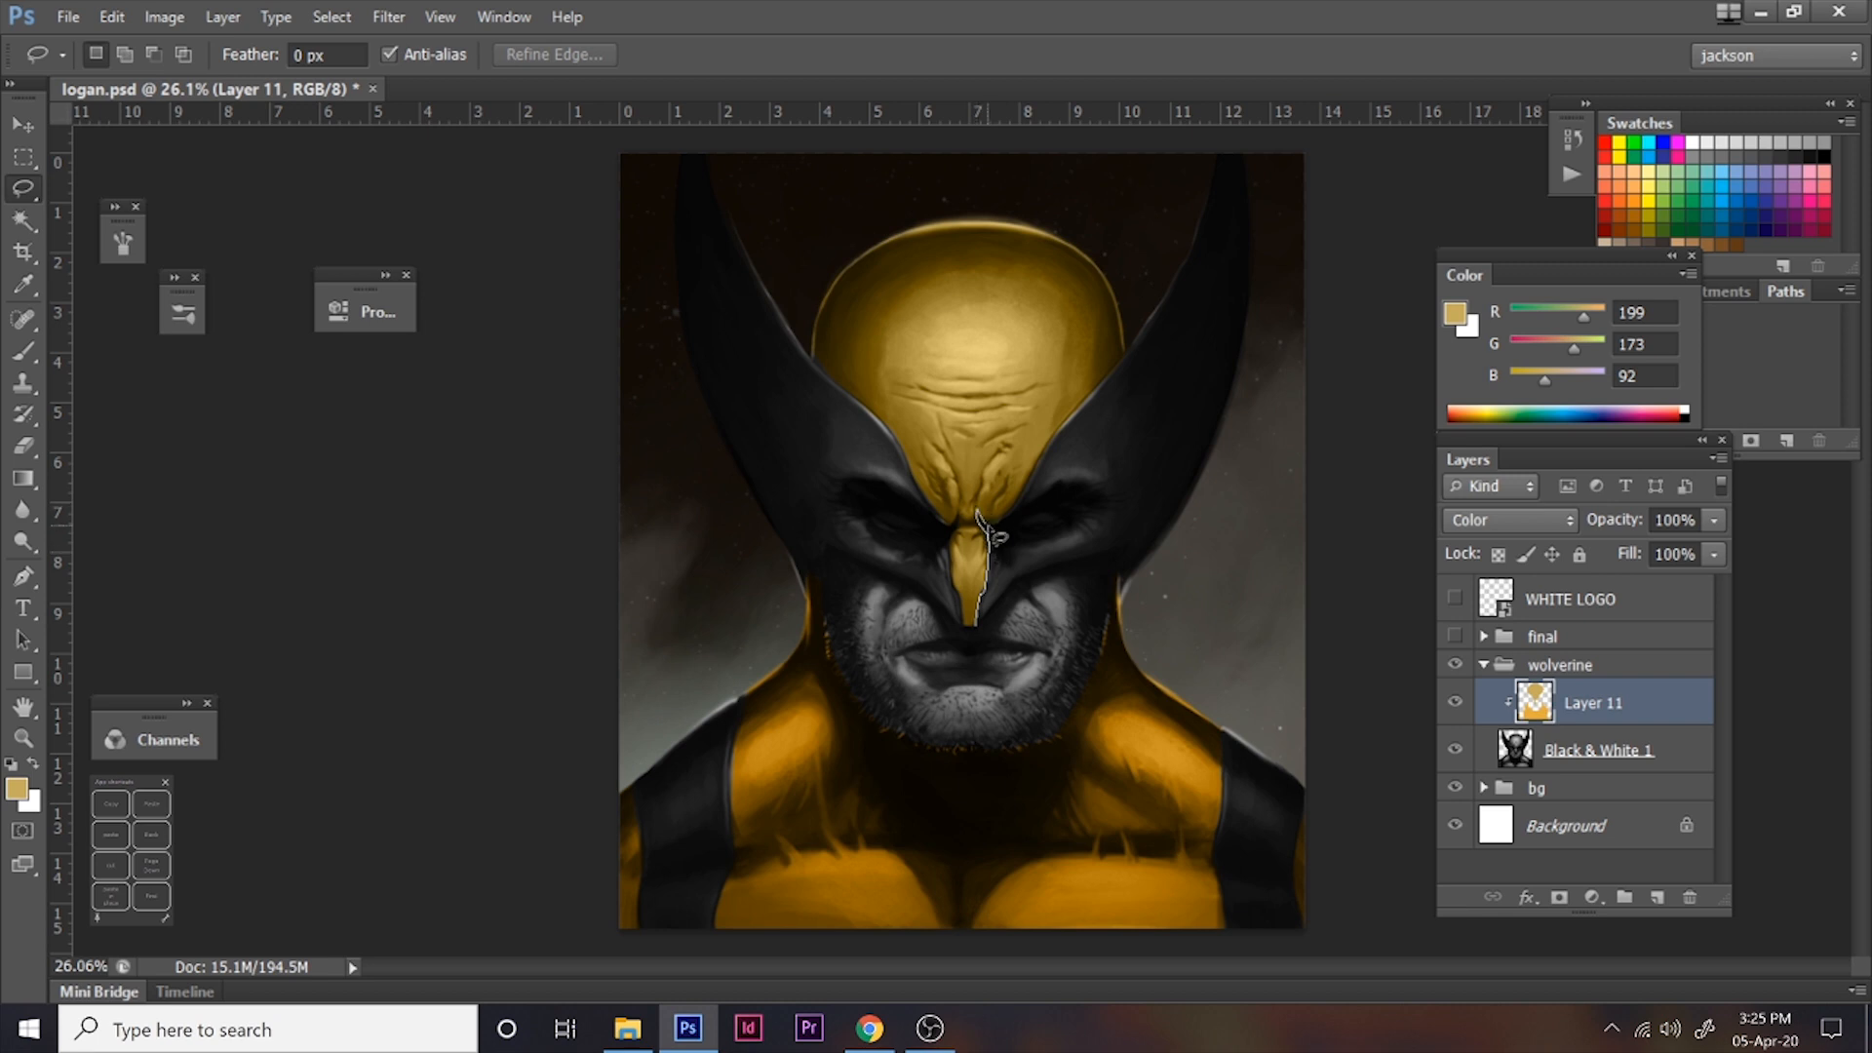
- Lasso the dark horned parts of the mask on both sides of the face as one combined selection
mouse_move(1110, 374)
left_mouse_down()
mouse_move(1190, 166)
mouse_move(1310, 271)
mouse_move(1229, 534)
left_mouse_up()
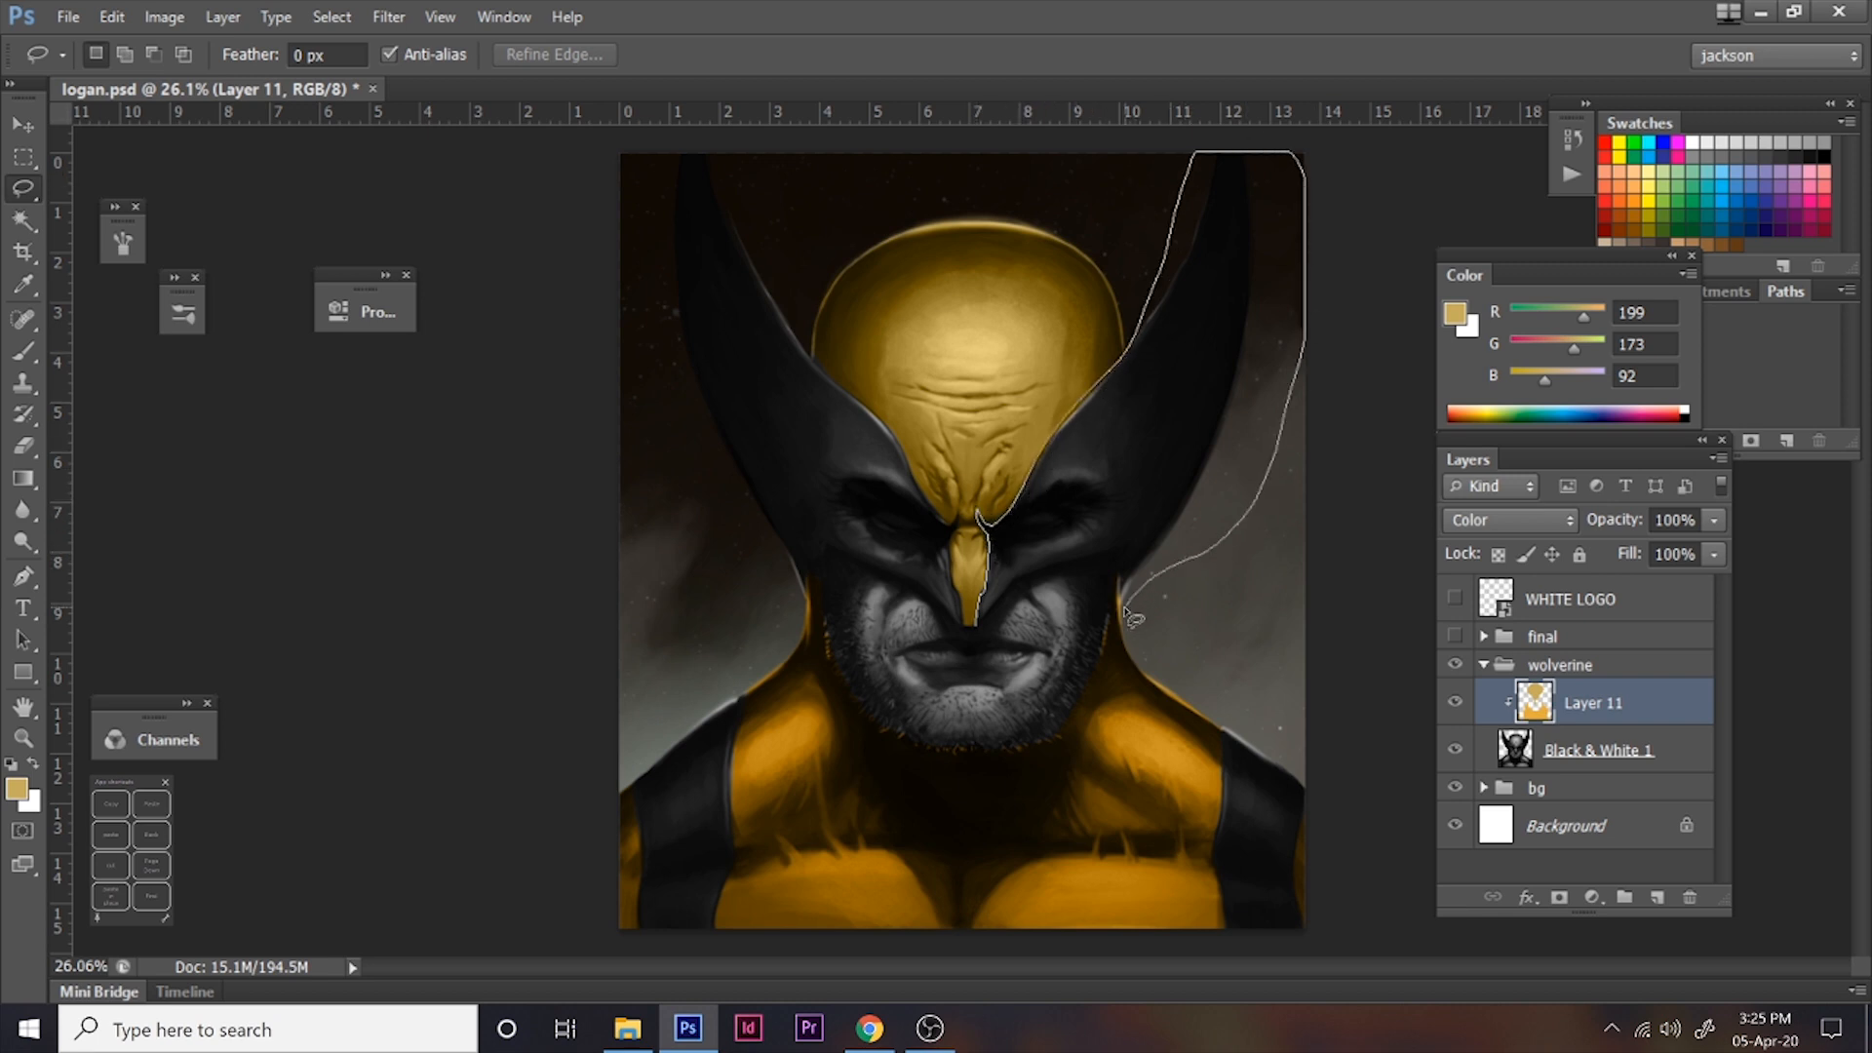
mouse_move(1120, 565)
left_mouse_down()
mouse_move(1032, 574)
mouse_move(983, 624)
left_mouse_up()
key("shift")
mouse_move(806, 538)
left_mouse_down()
mouse_move(790, 614)
mouse_move(802, 600)
left_mouse_up()
mouse_move(777, 542)
left_mouse_down()
mouse_move(699, 409)
mouse_move(650, 176)
mouse_move(737, 131)
mouse_move(790, 312)
left_mouse_up()
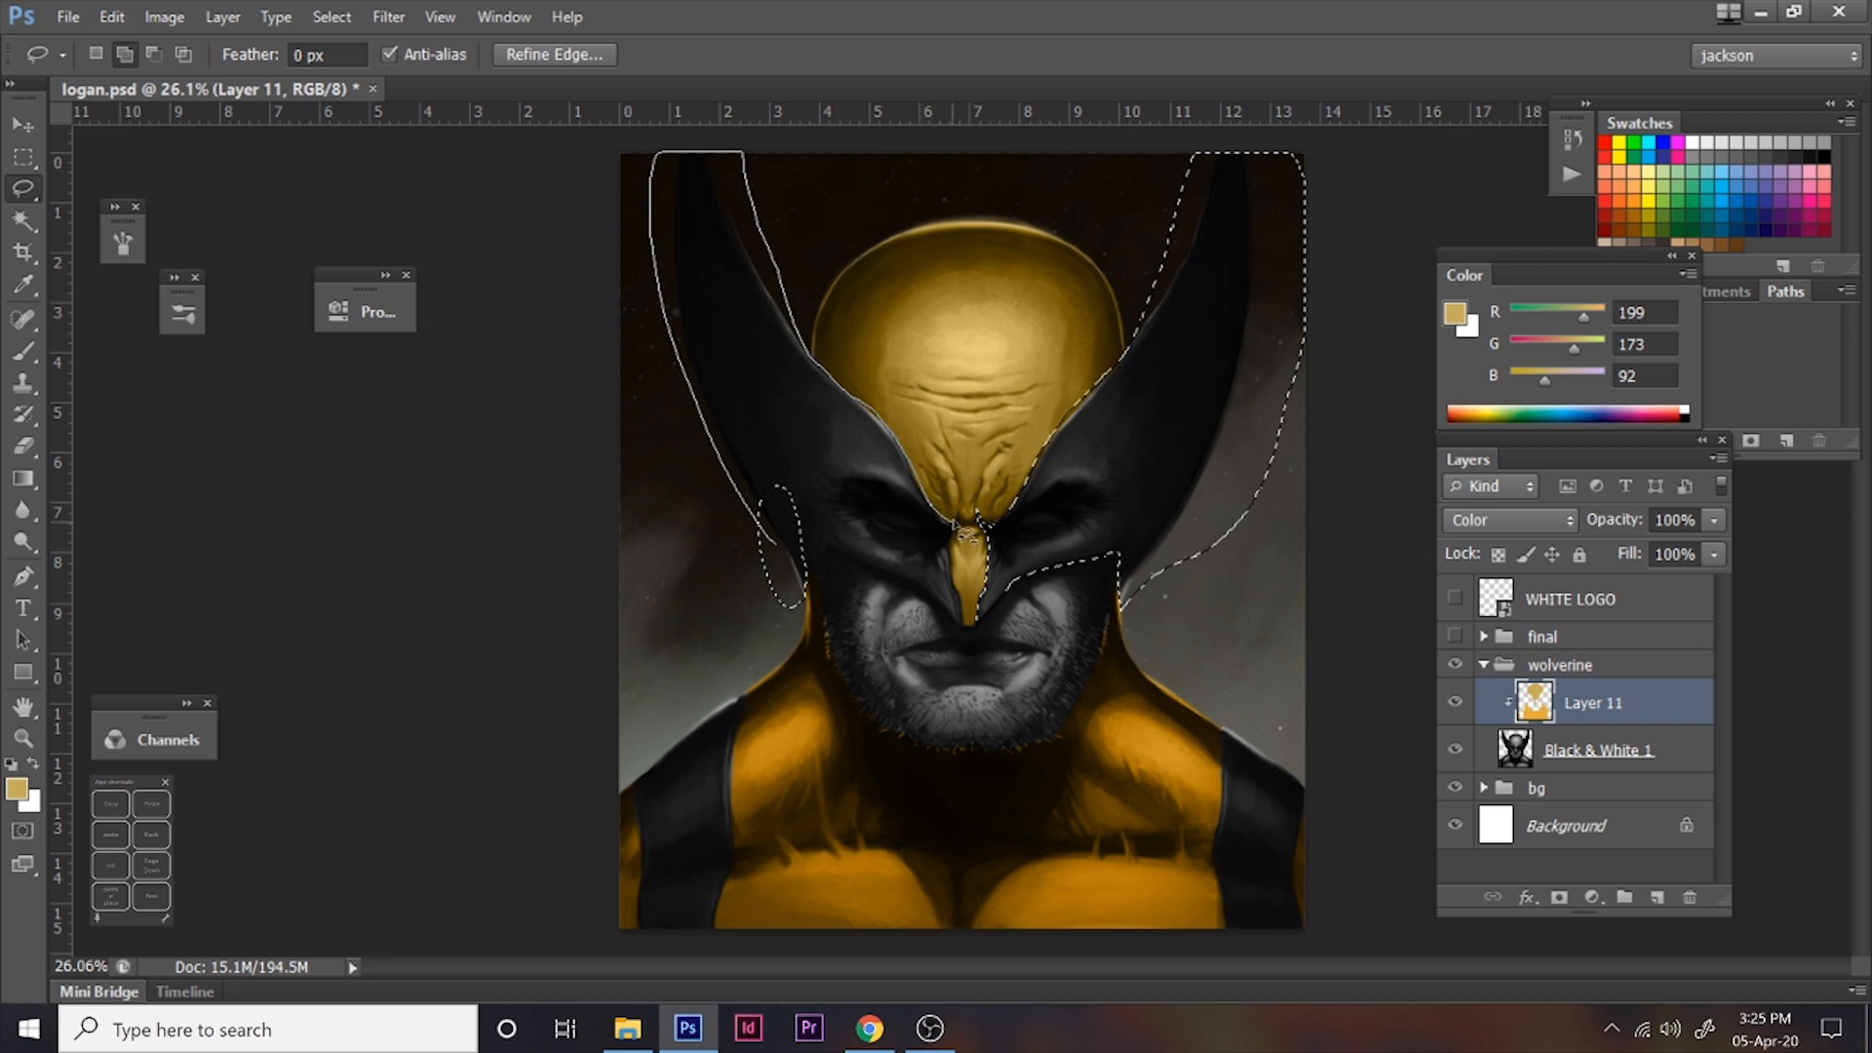
left_click_drag(916, 564, 822, 554)
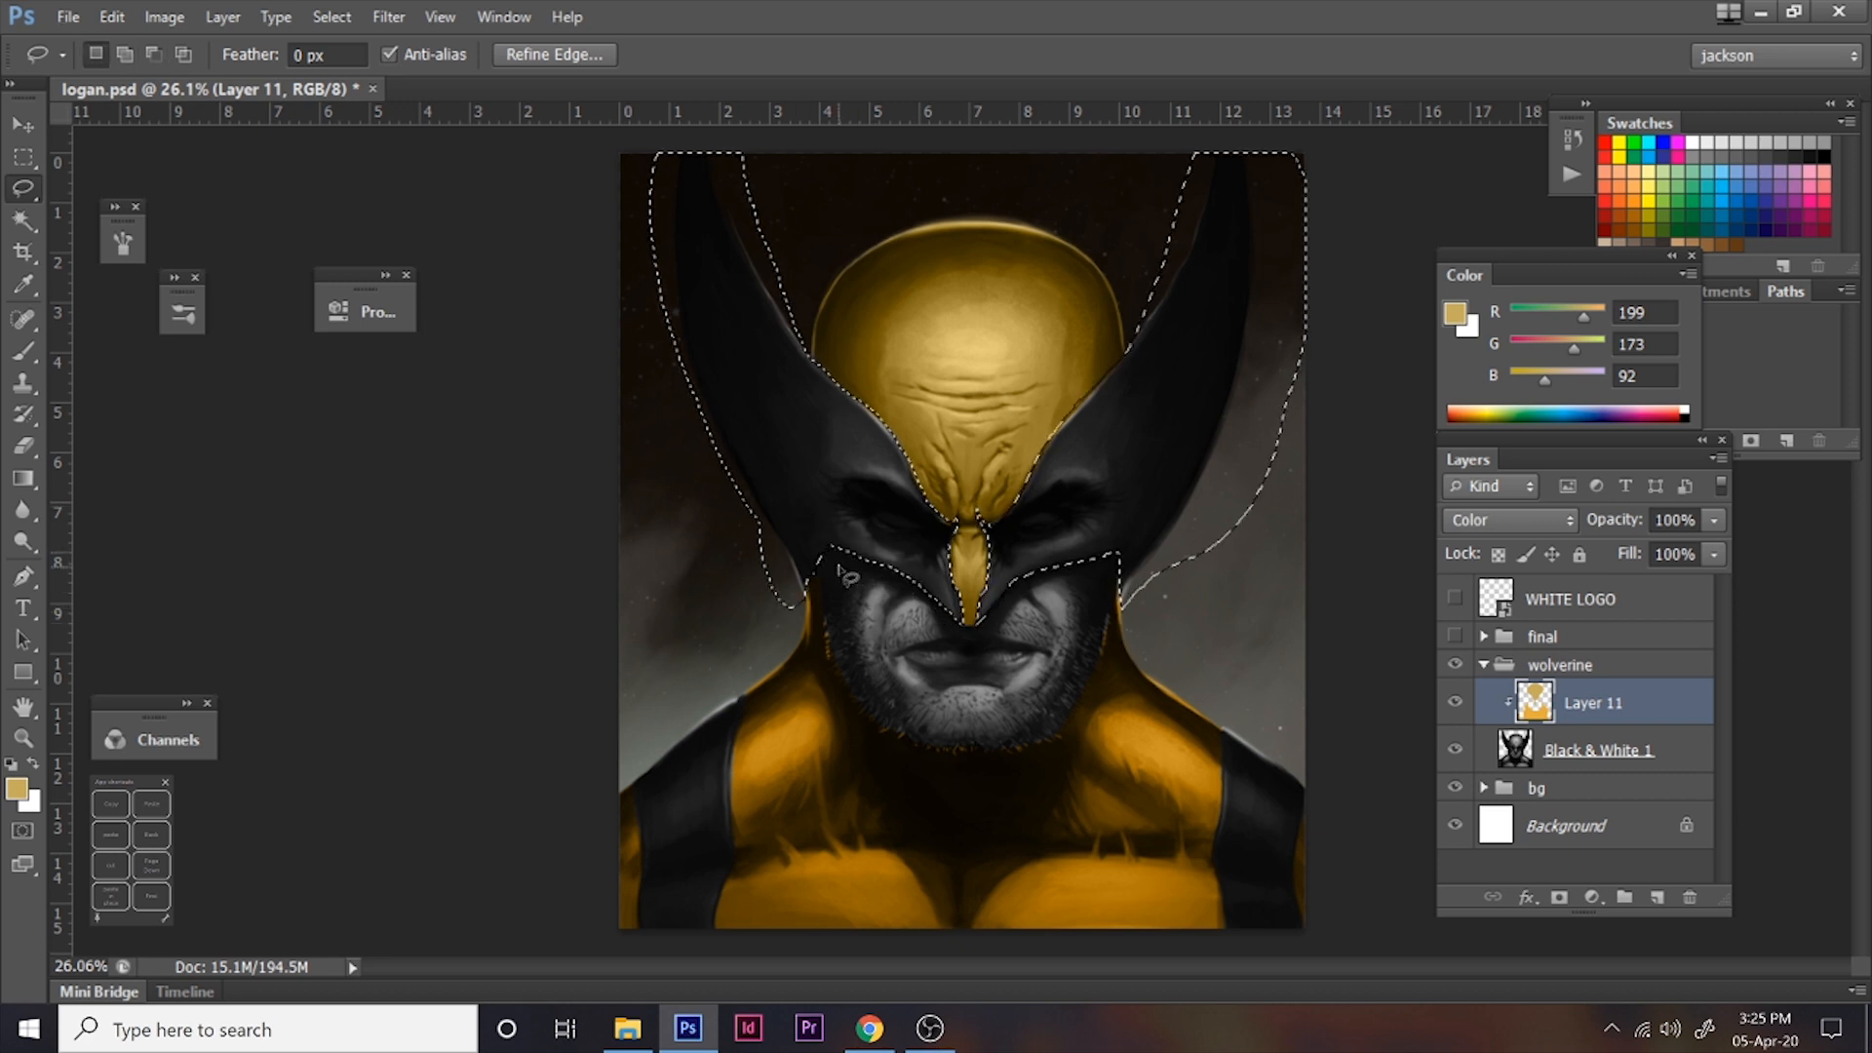
- Try a neutral grey foreground colour of RGB 98, 104, 103 by brushing it over the selected mask
key("b")
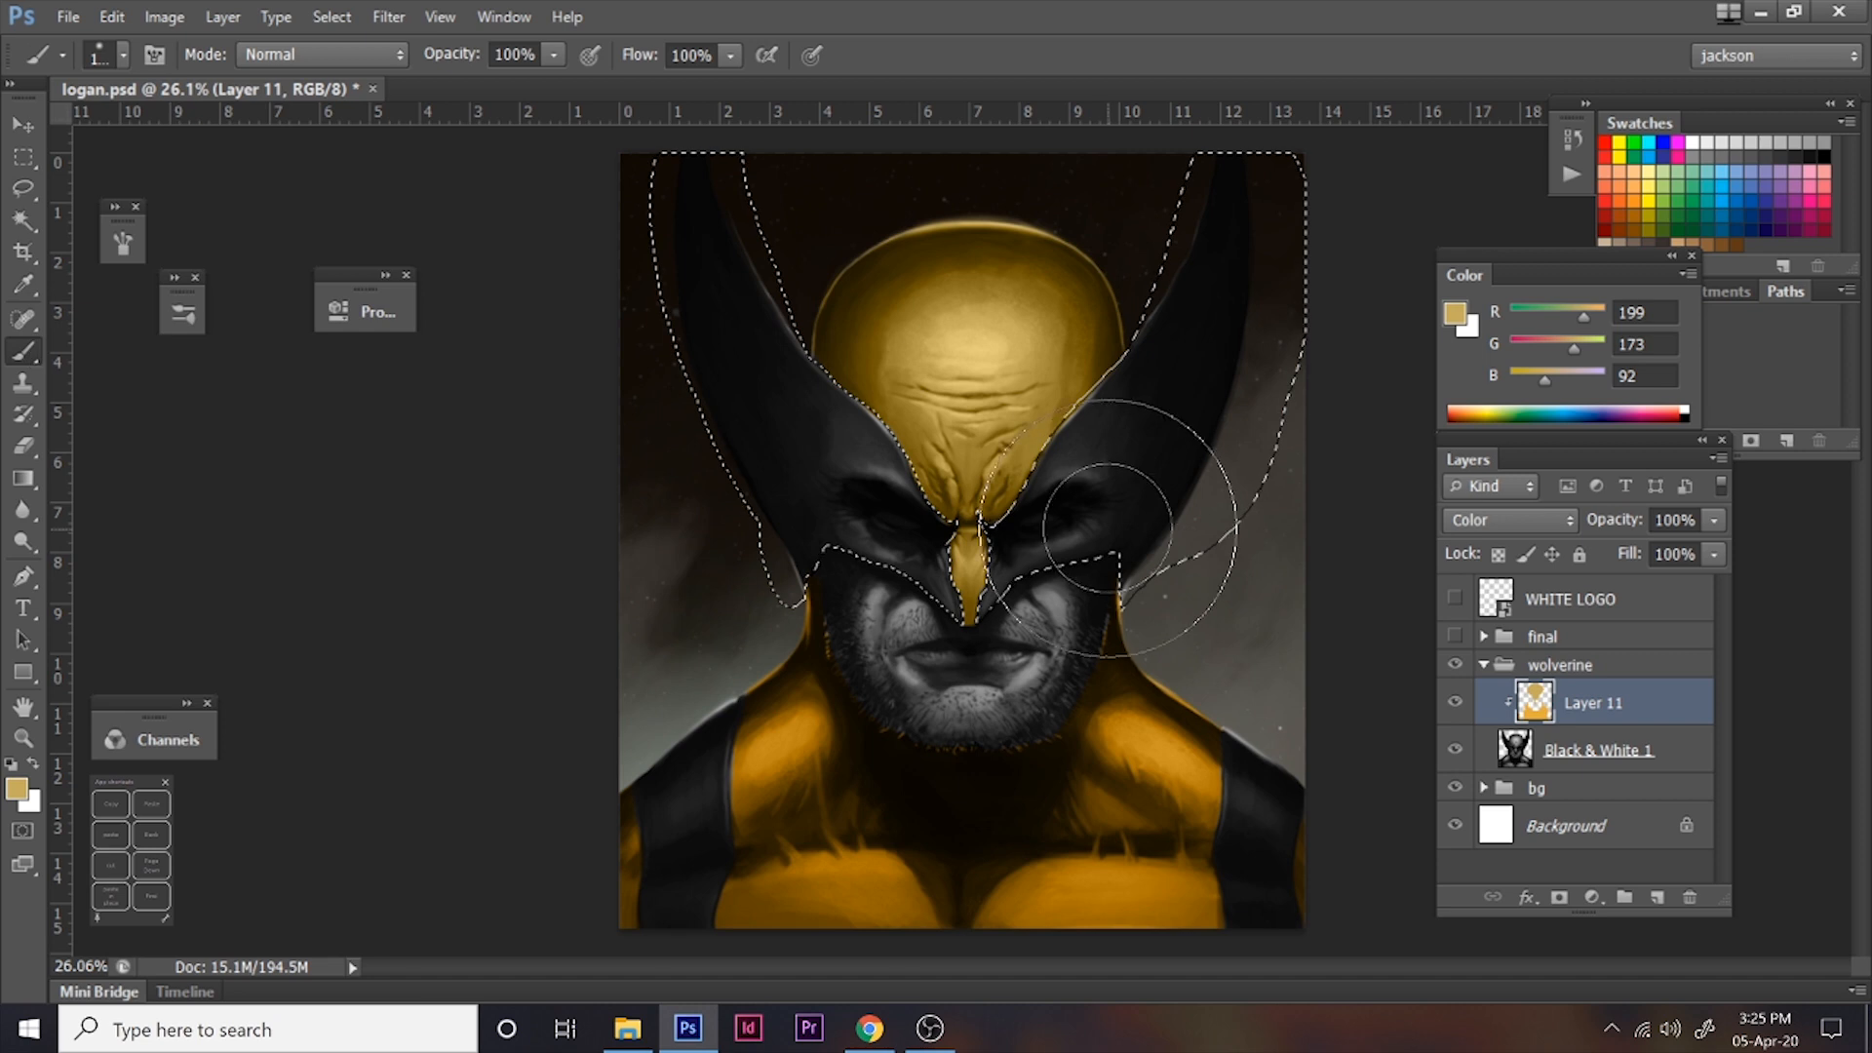
left_click(1458, 310)
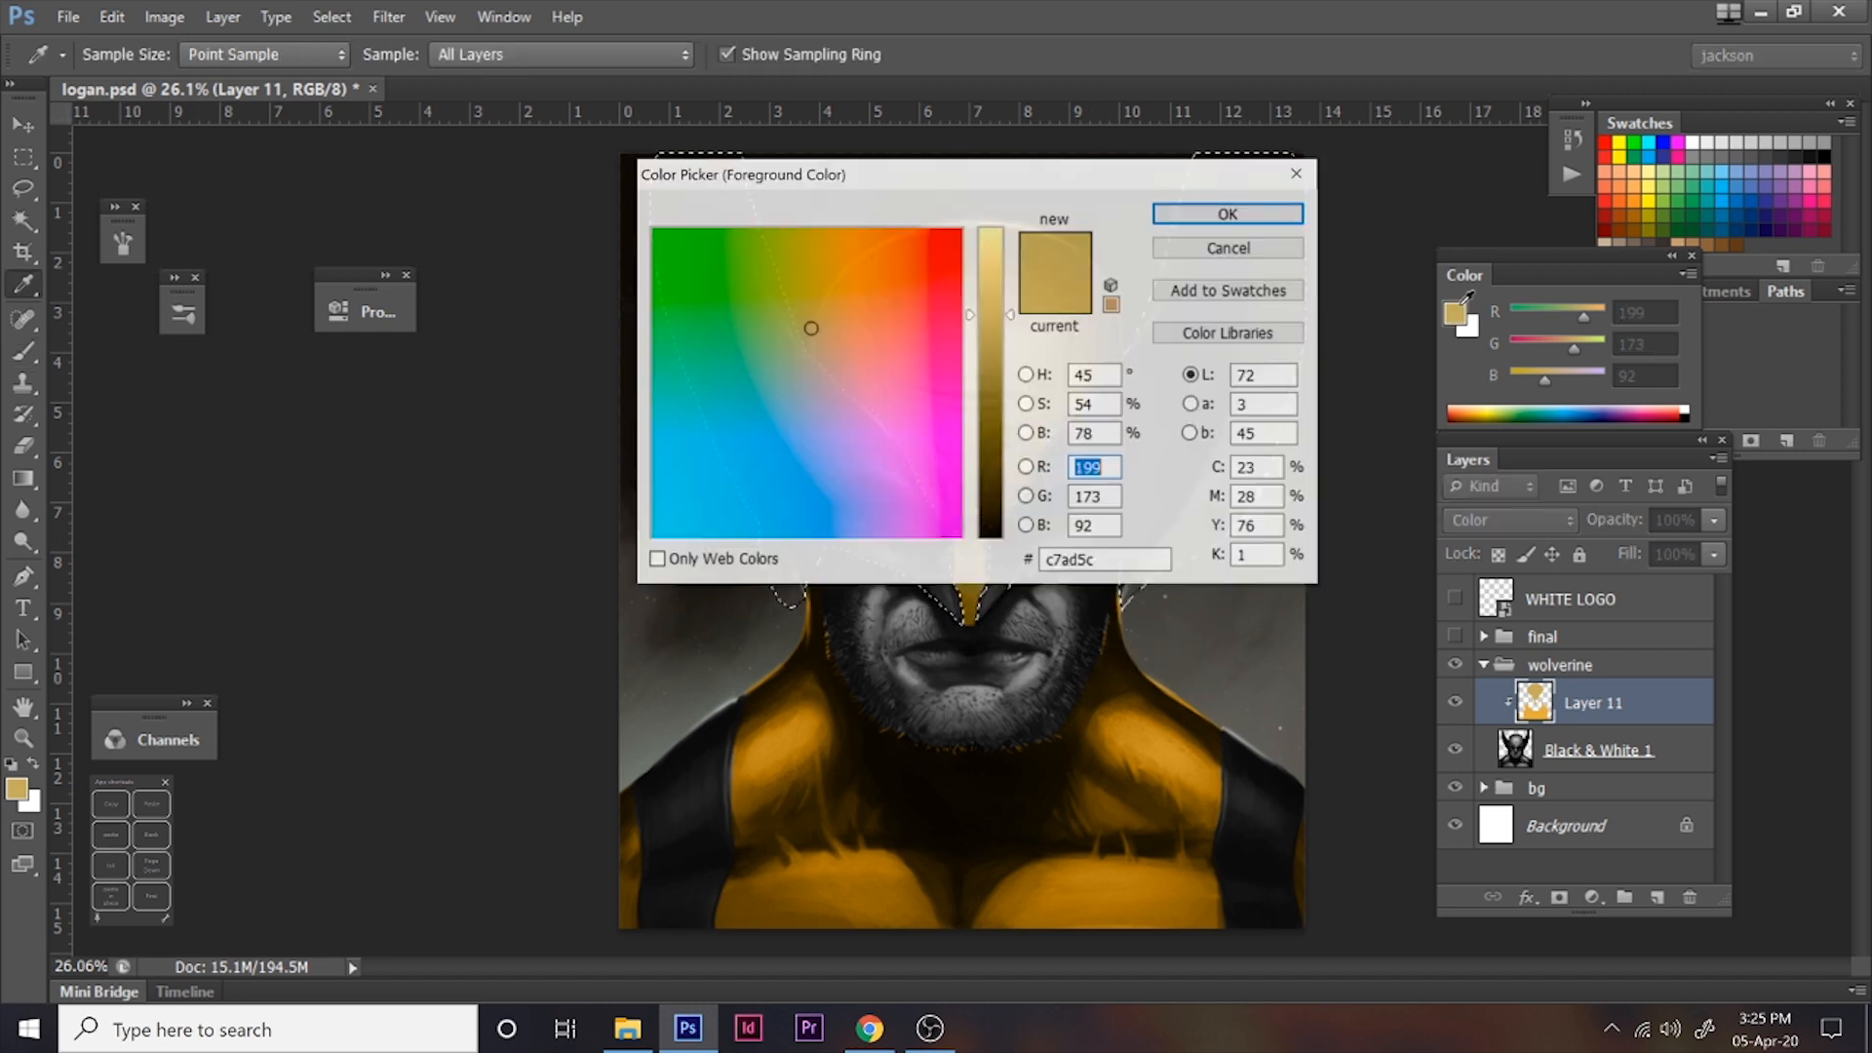
left_click(806, 367)
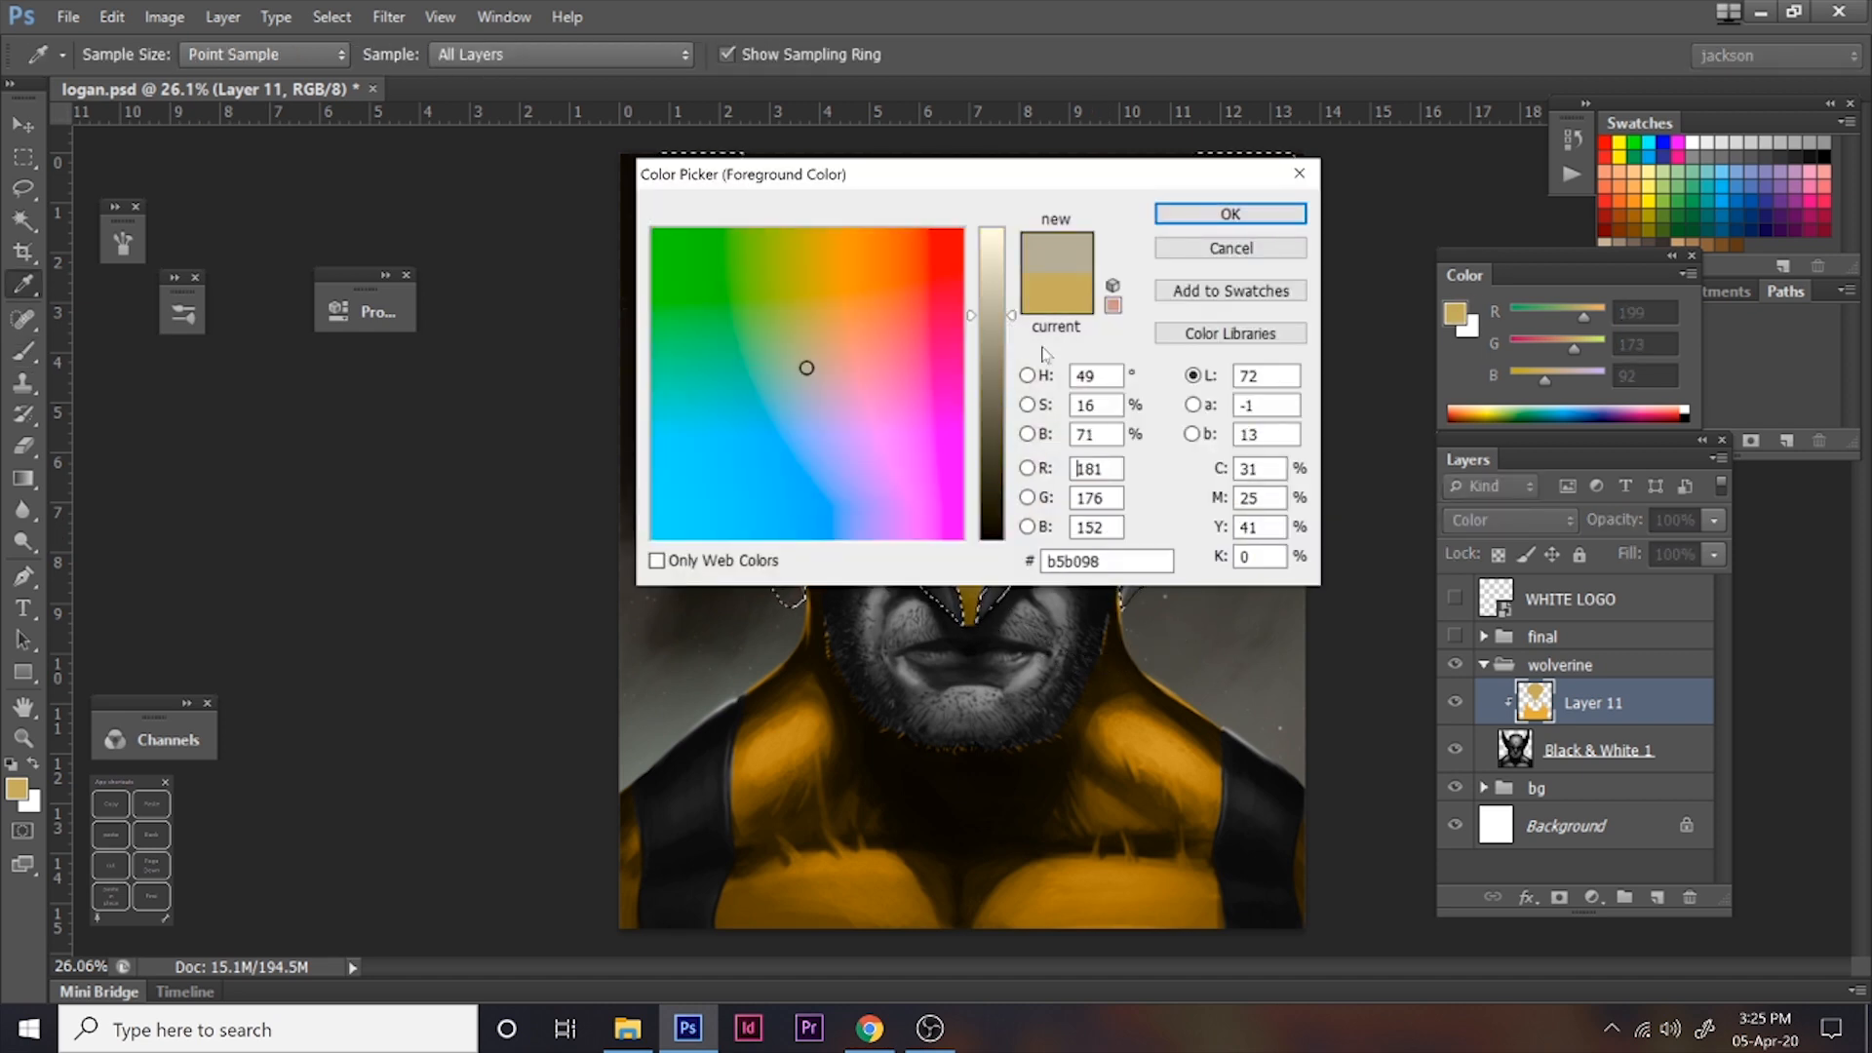
left_click(797, 380)
left_click(793, 396)
left_click_drag(1014, 315, 1014, 404)
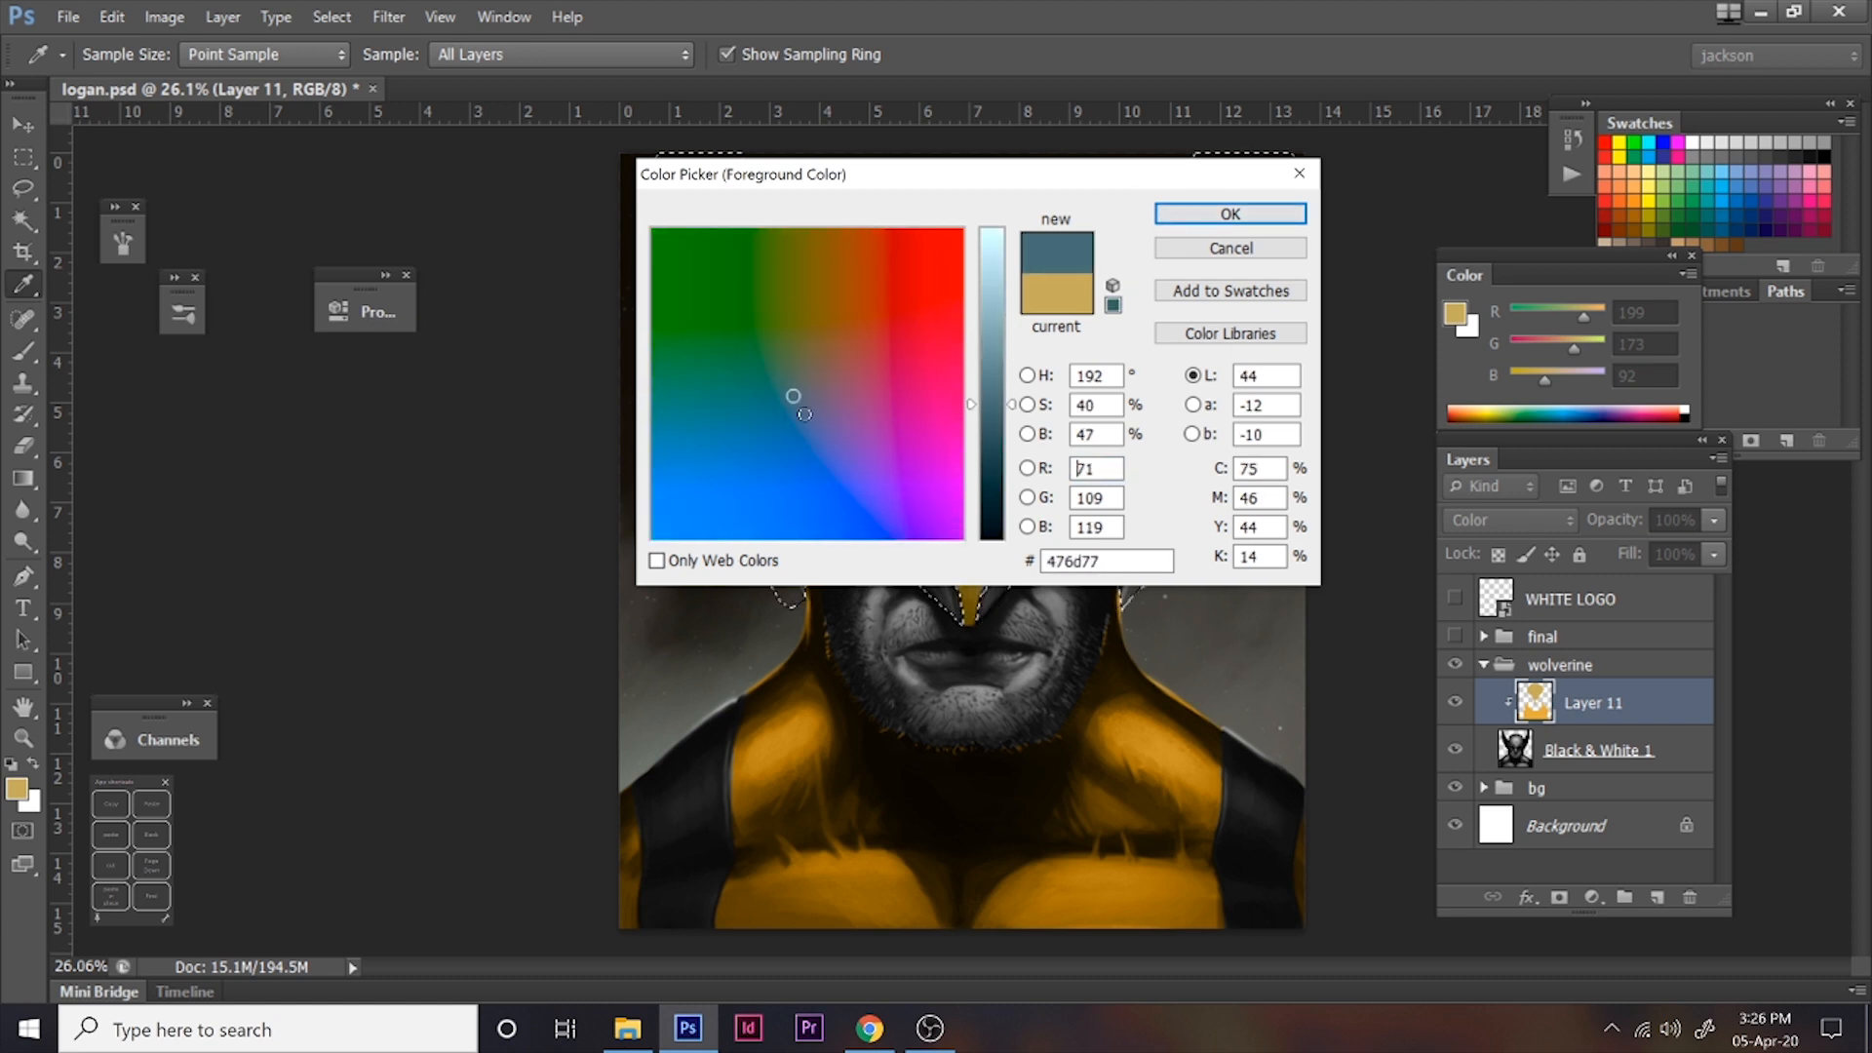
key("Return")
key("b")
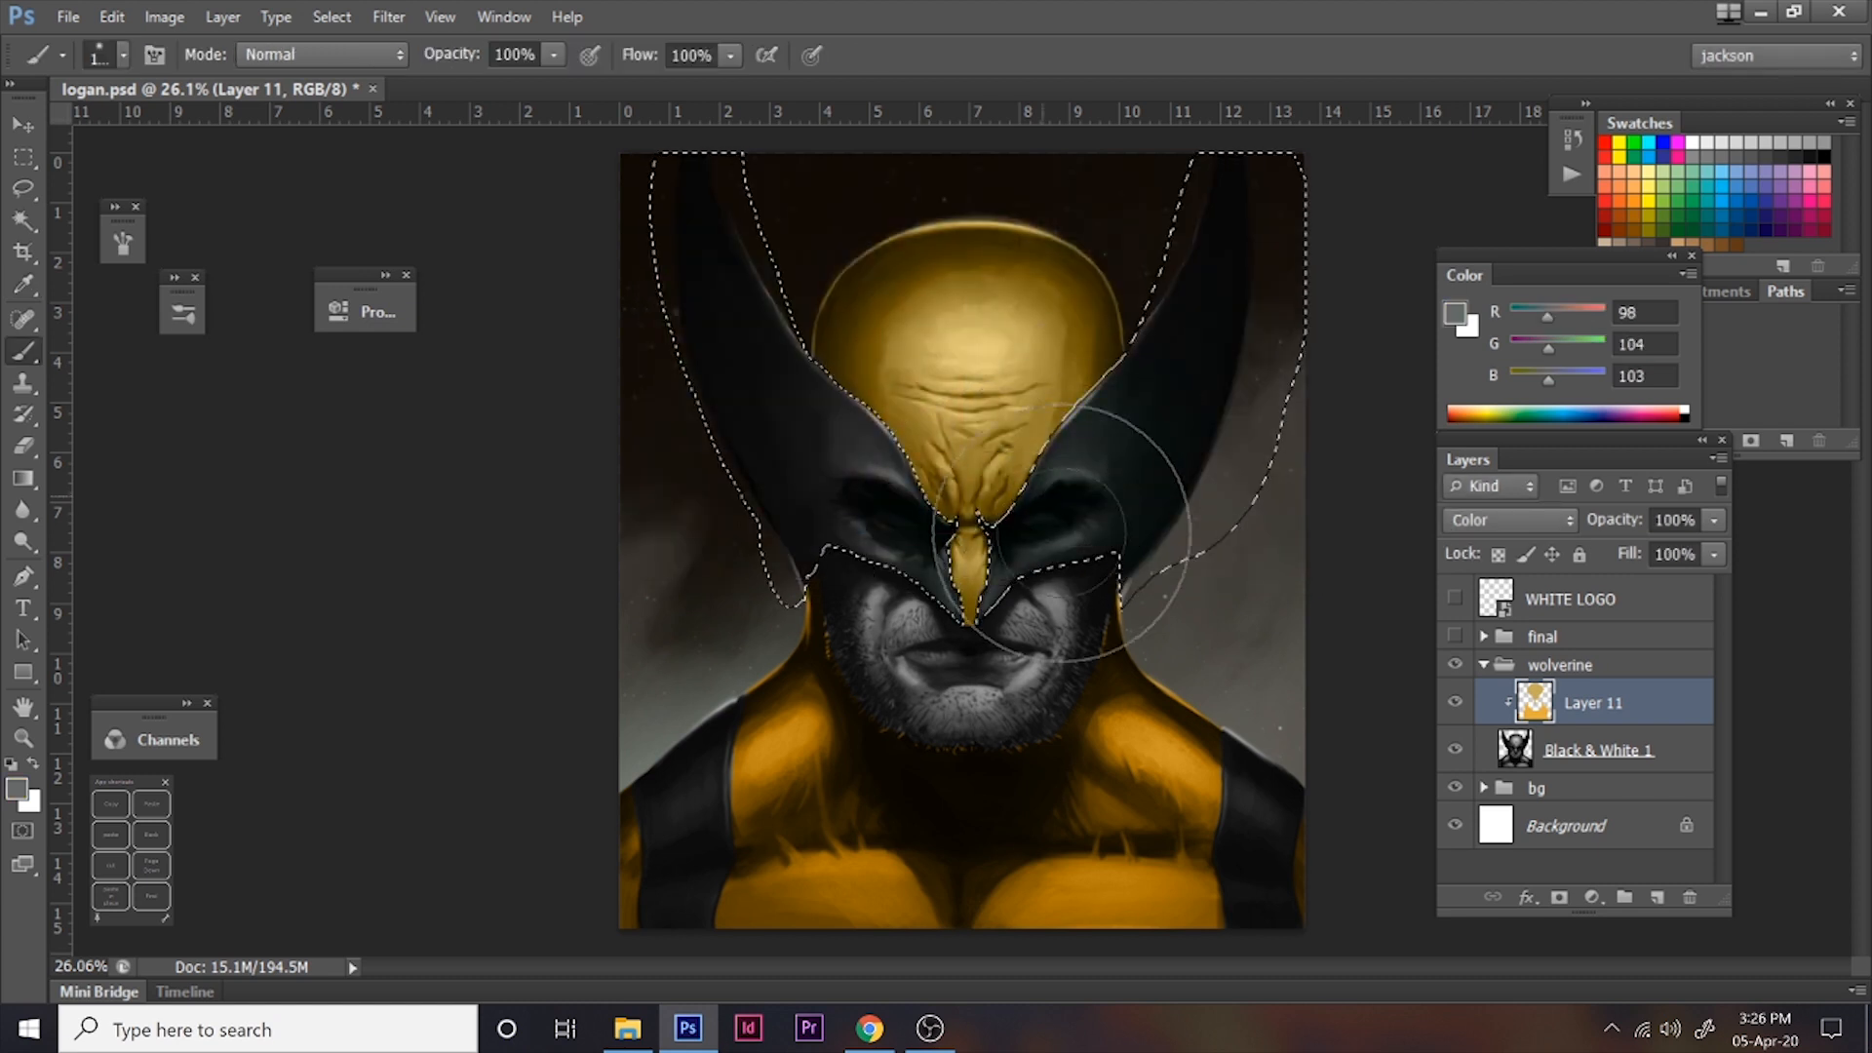
left_click_drag(1075, 527, 1063, 621)
- Try a blue-grey of RGB 83, 107, 114 and a green-grey of RGB 70, 89, 74 on the selected mask
left_click(1454, 314)
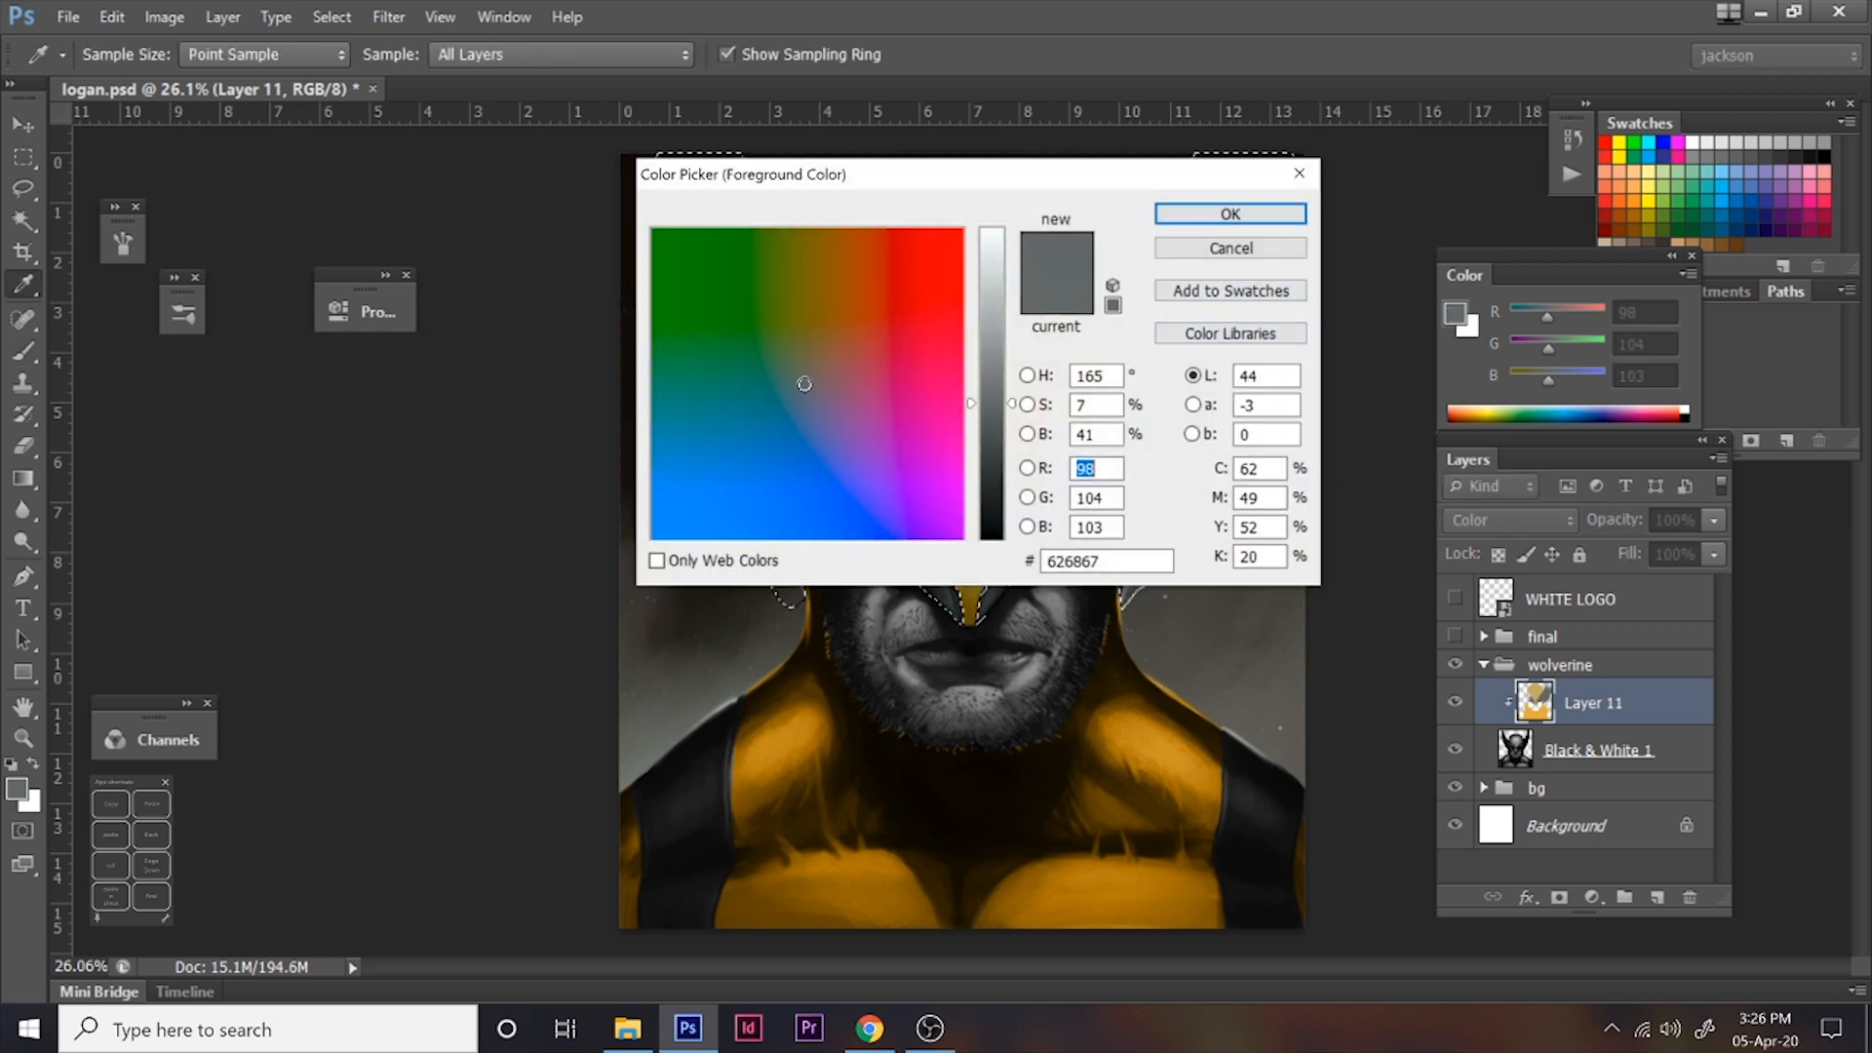
key("Return")
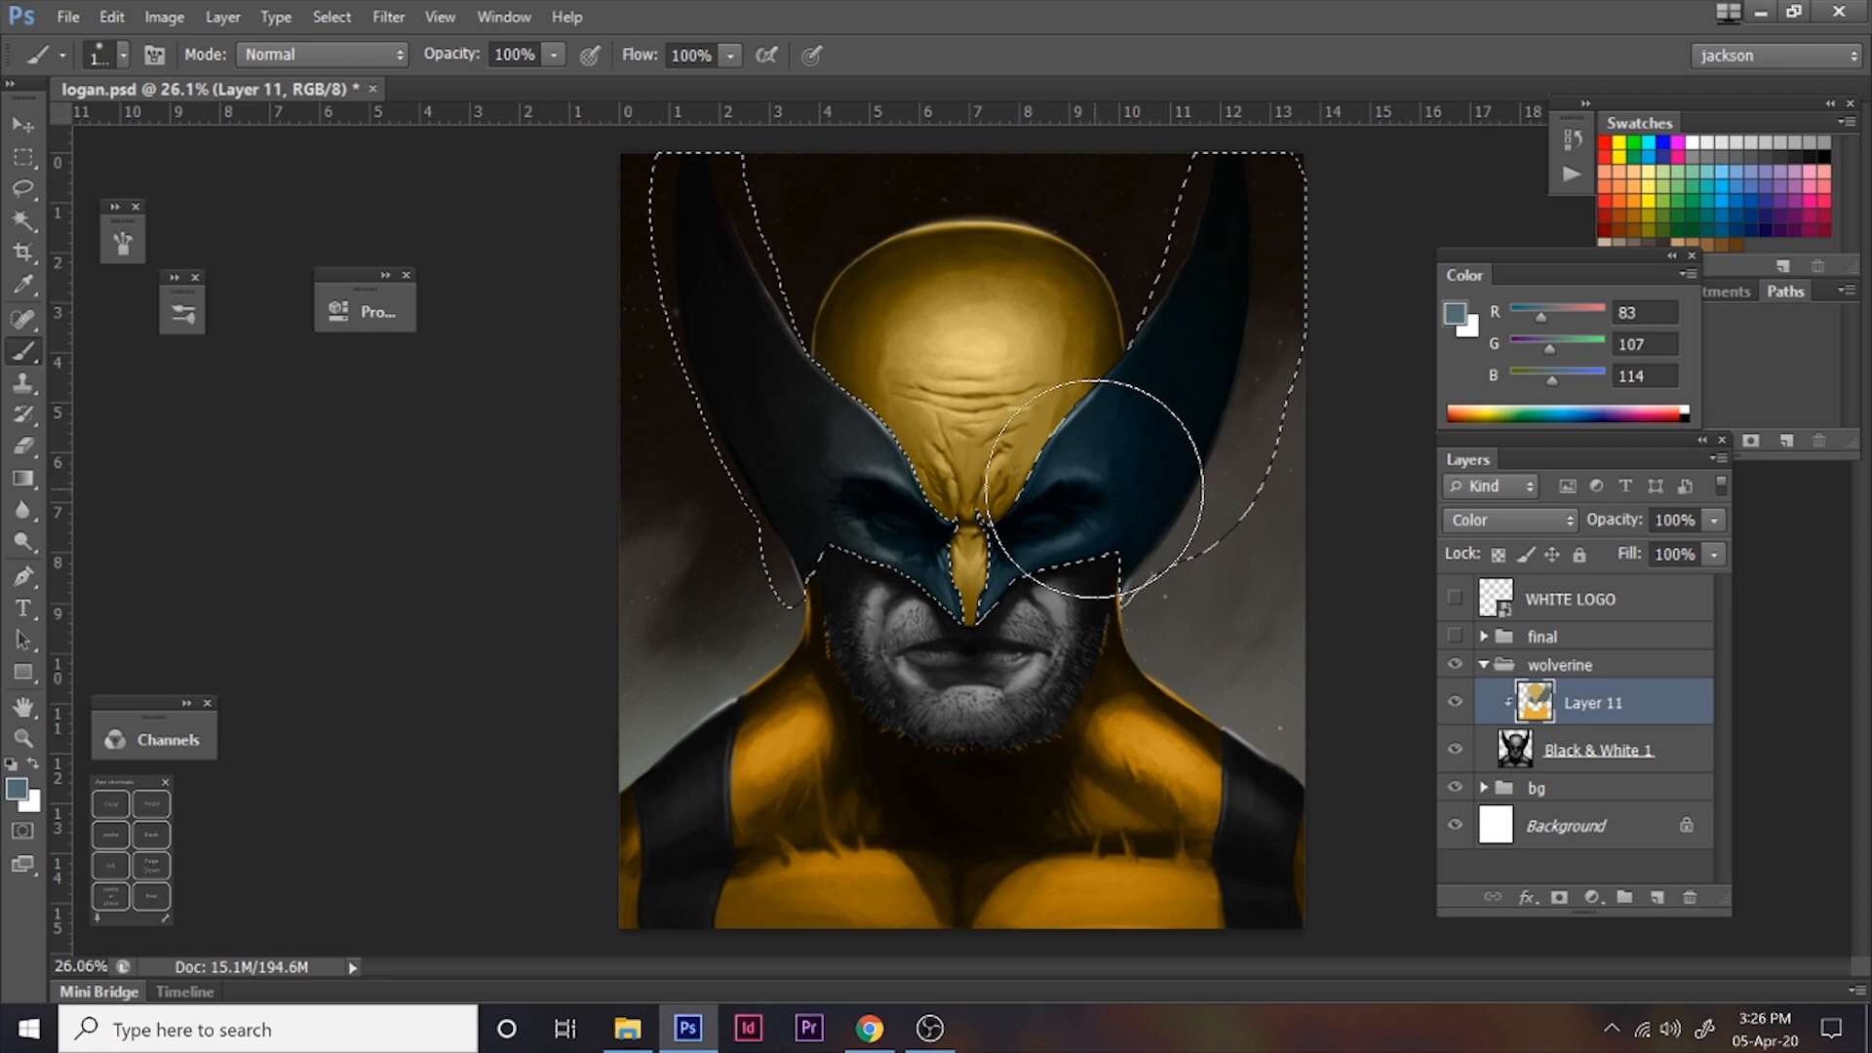
left_click(1453, 314)
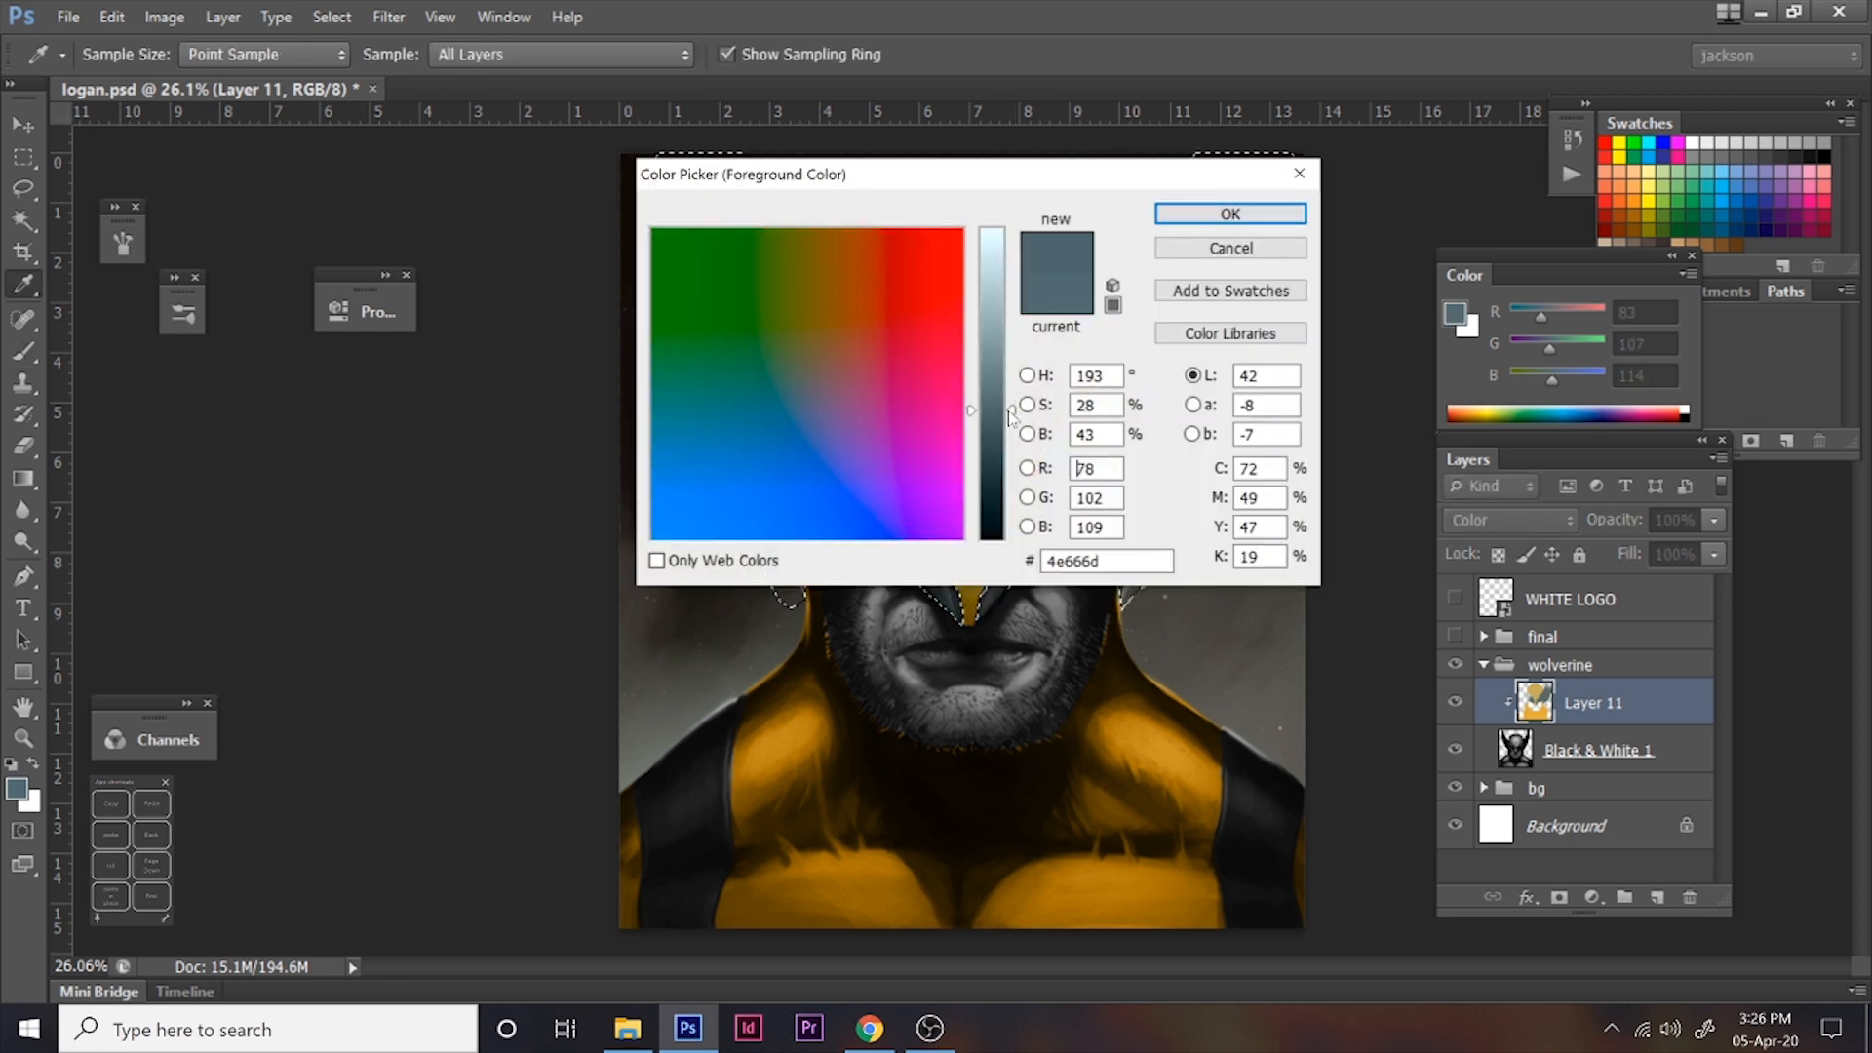
left_click_drag(1009, 412, 1009, 429)
left_click(1231, 214)
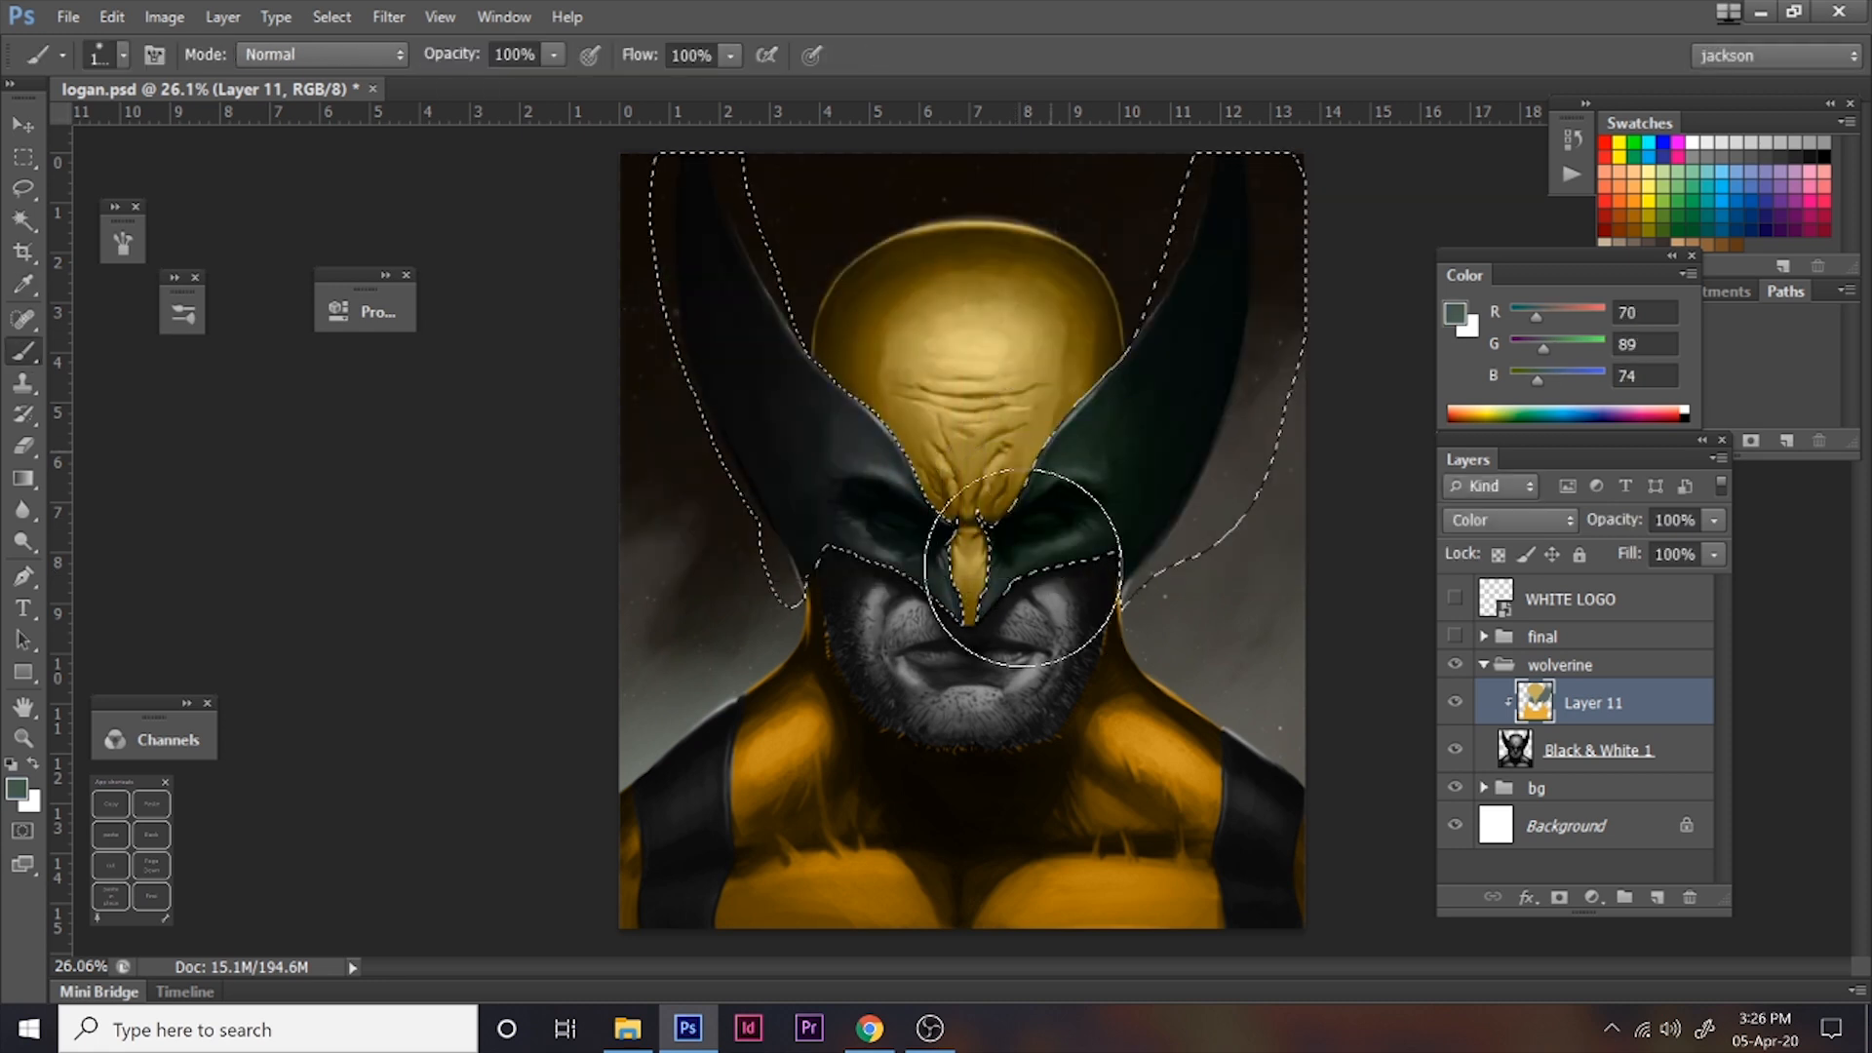
- Brush the selected mask with a dark grey of RGB 73, 72, 78 at 61% brush opacity
left_click_drag(553, 54, 505, 82)
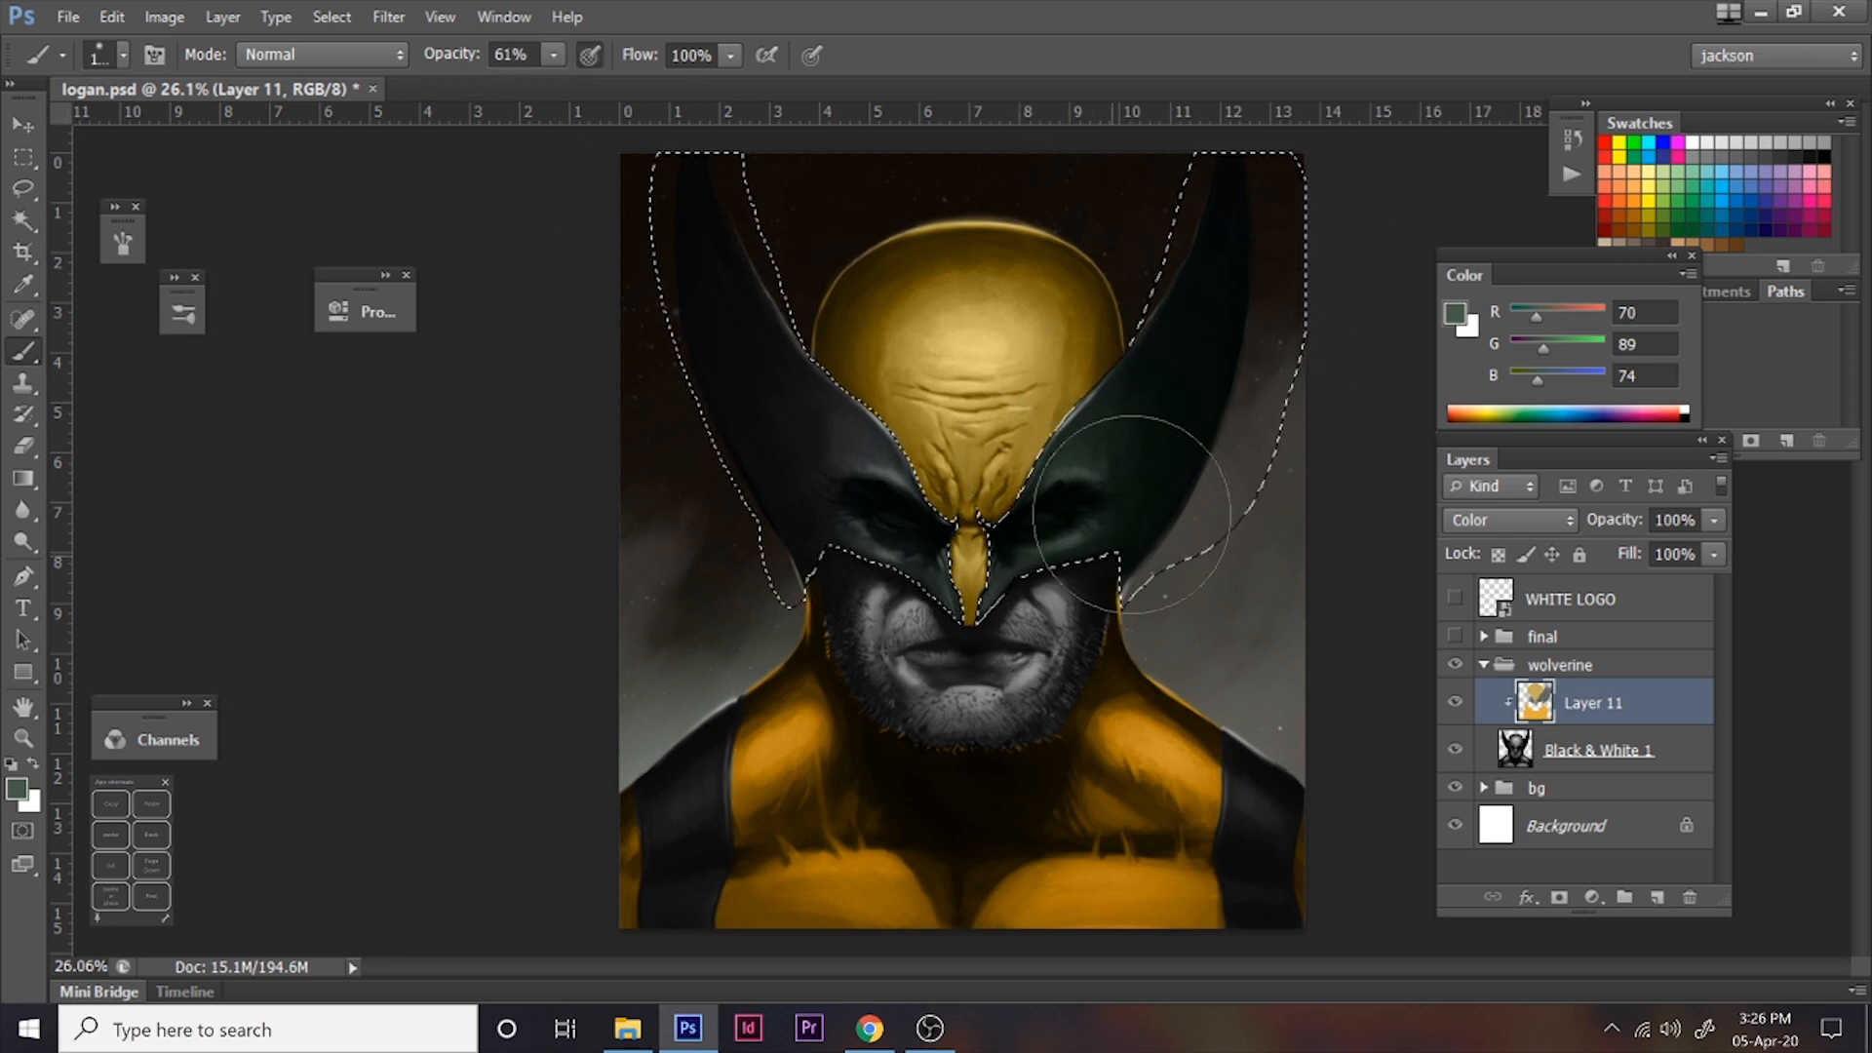
left_click(1455, 312)
left_click_drag(1011, 429, 1010, 432)
mouse_move(793, 368)
left_mouse_down()
mouse_move(773, 388)
mouse_move(822, 385)
left_mouse_up()
left_click_drag(1016, 431, 1014, 444)
left_click(808, 388)
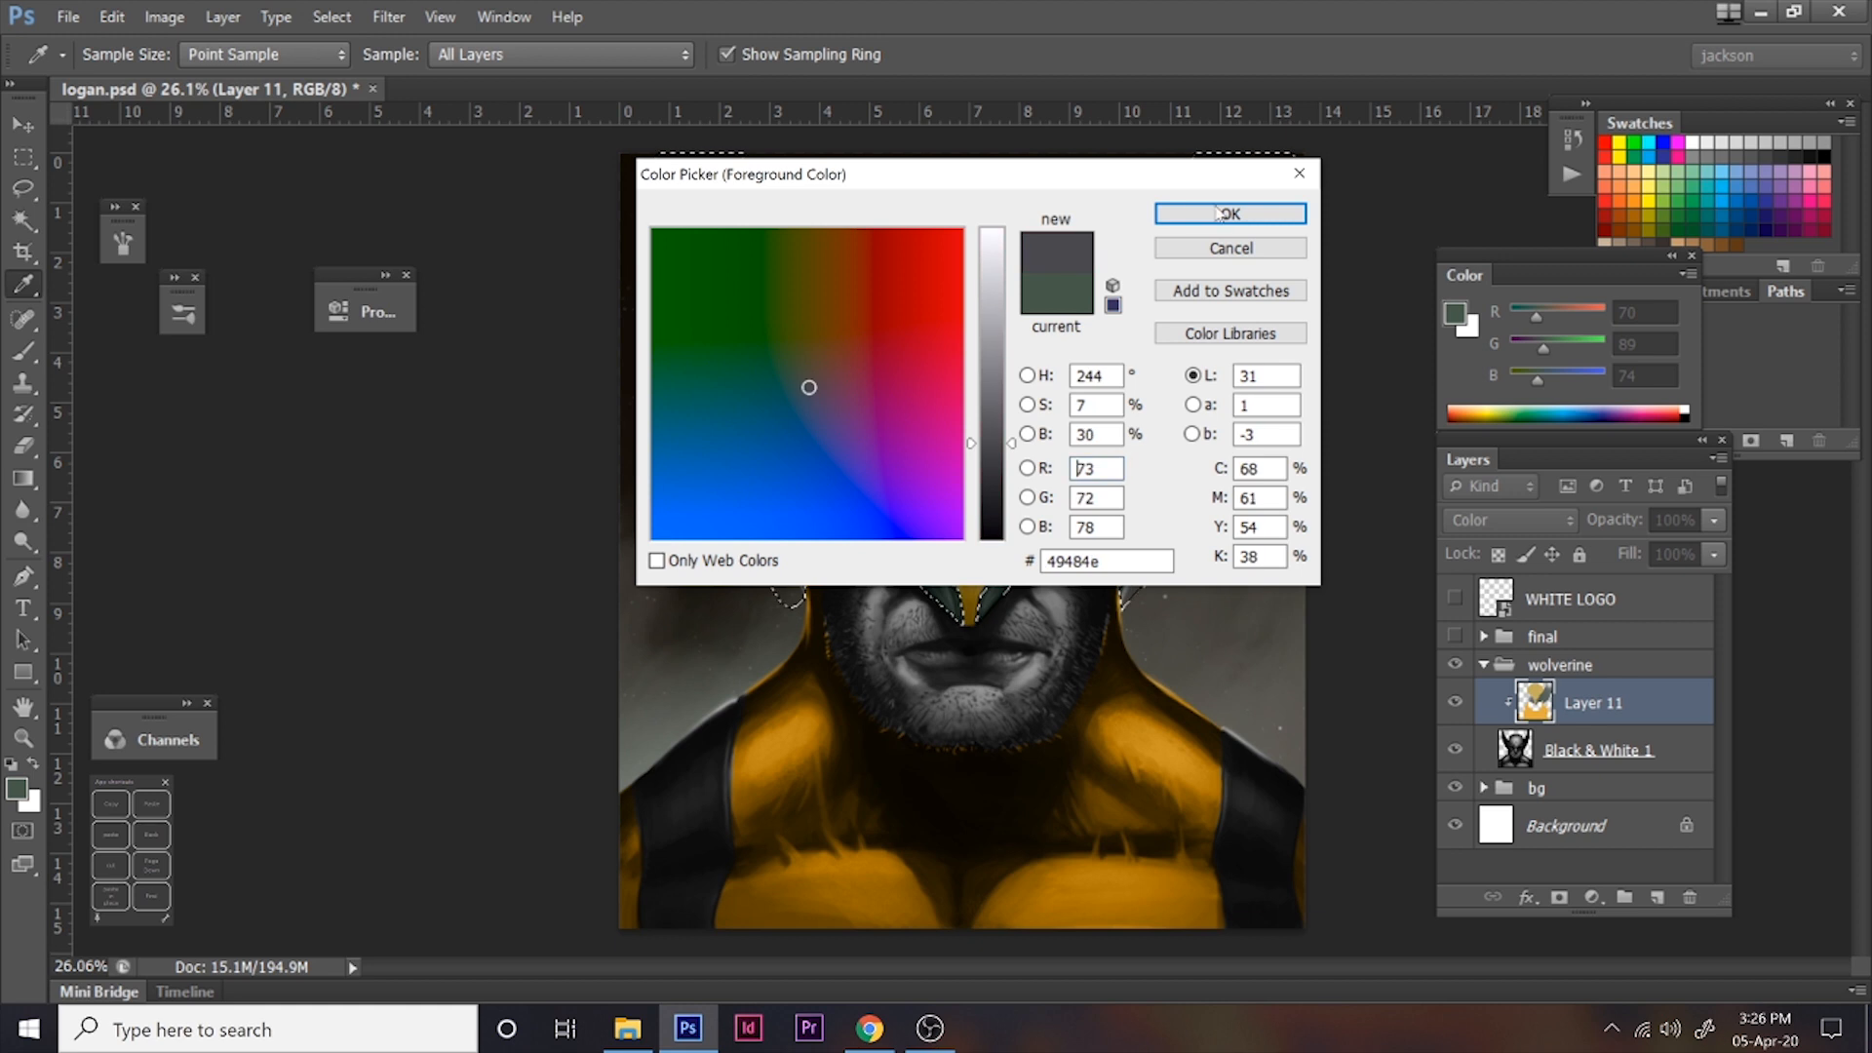
left_click(1231, 214)
mouse_move(1113, 580)
left_mouse_down()
mouse_move(1204, 270)
mouse_move(1076, 485)
mouse_move(841, 465)
mouse_move(770, 509)
mouse_move(797, 519)
mouse_move(951, 455)
left_mouse_up()
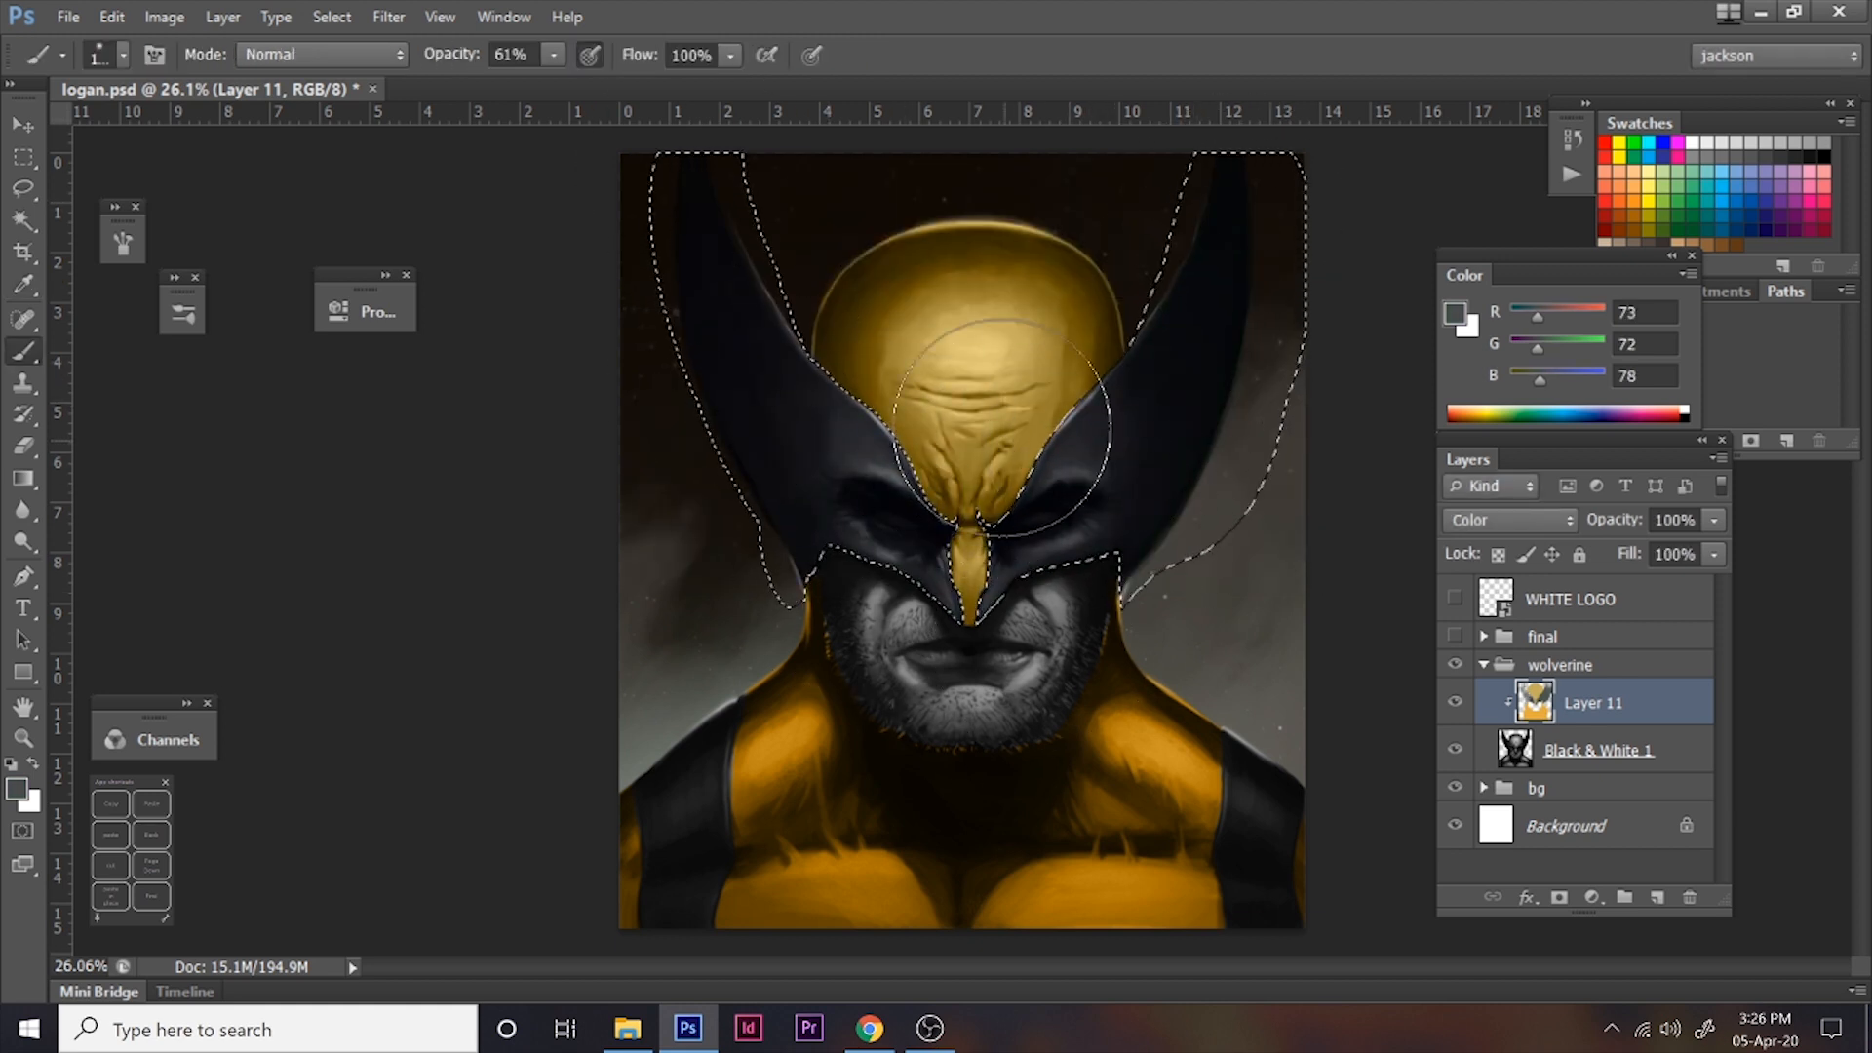
- Replace the selection with a lasso around both dark shoulder panels and brush them with the dark grey foreground colour
left_click(23, 189)
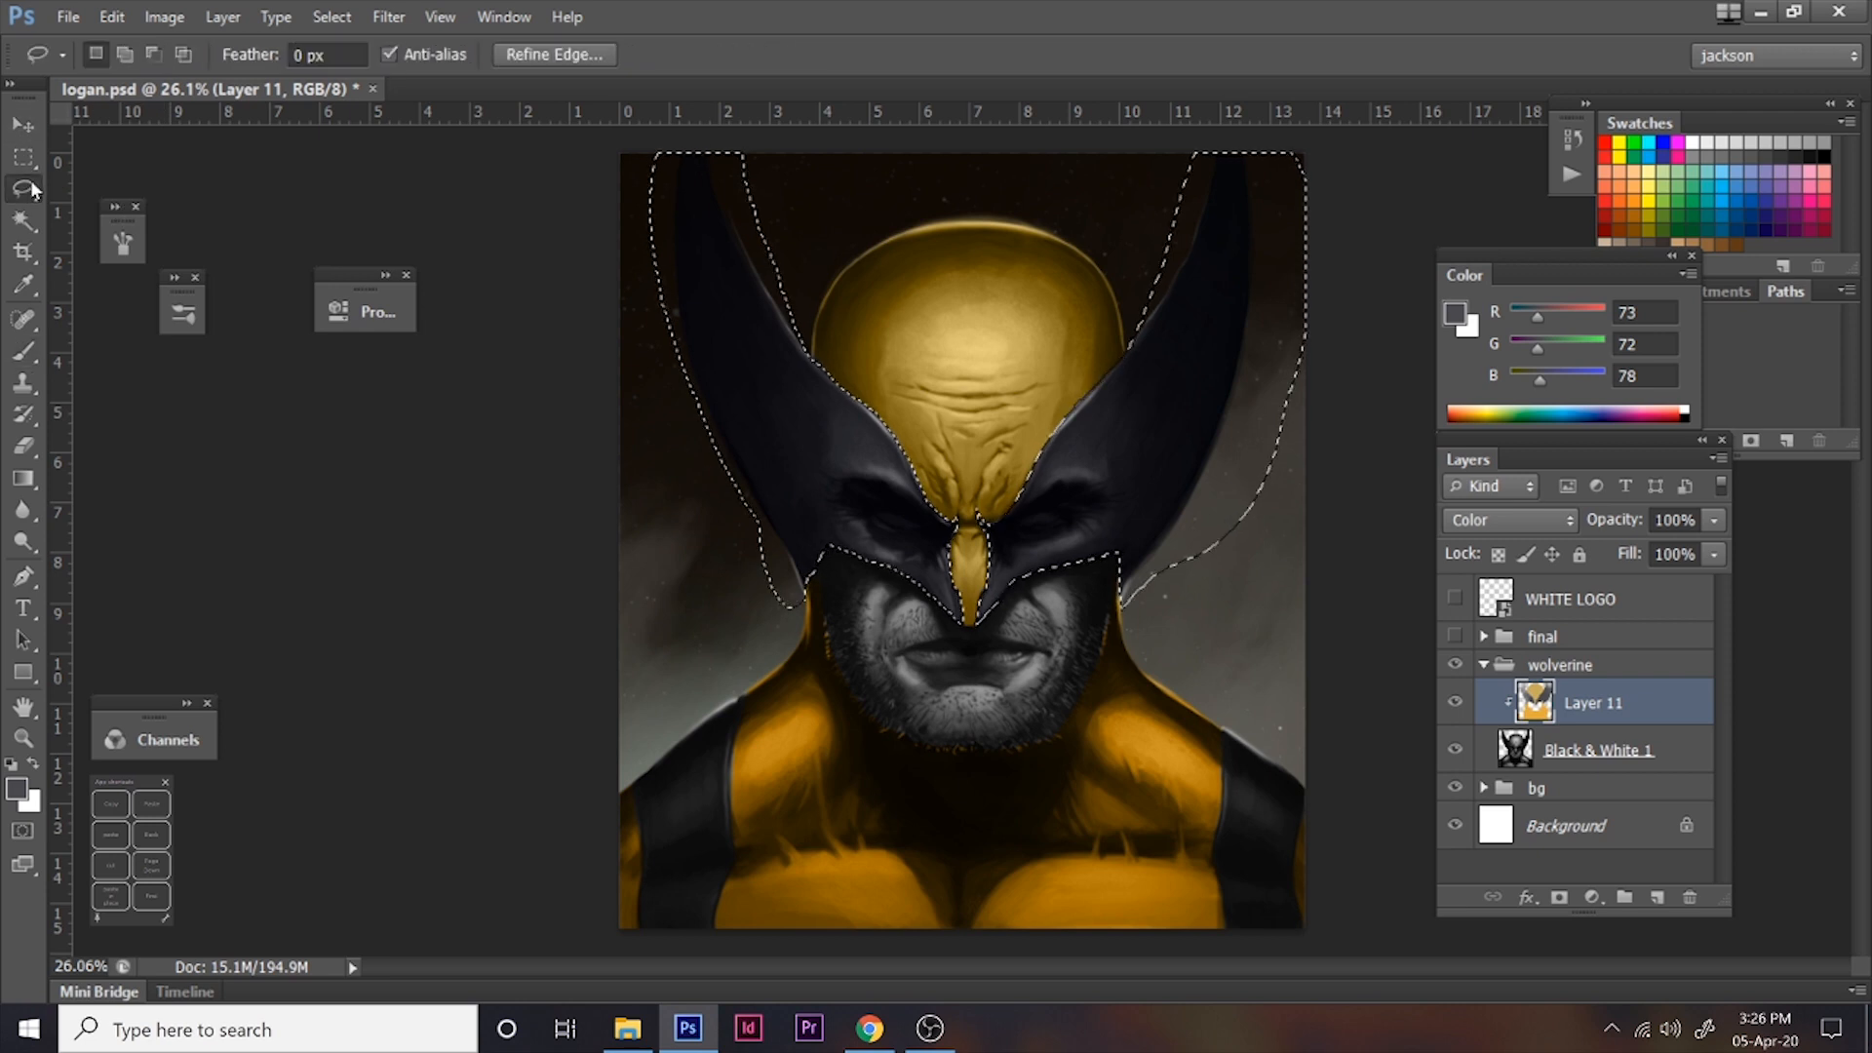
key("ctrl+d")
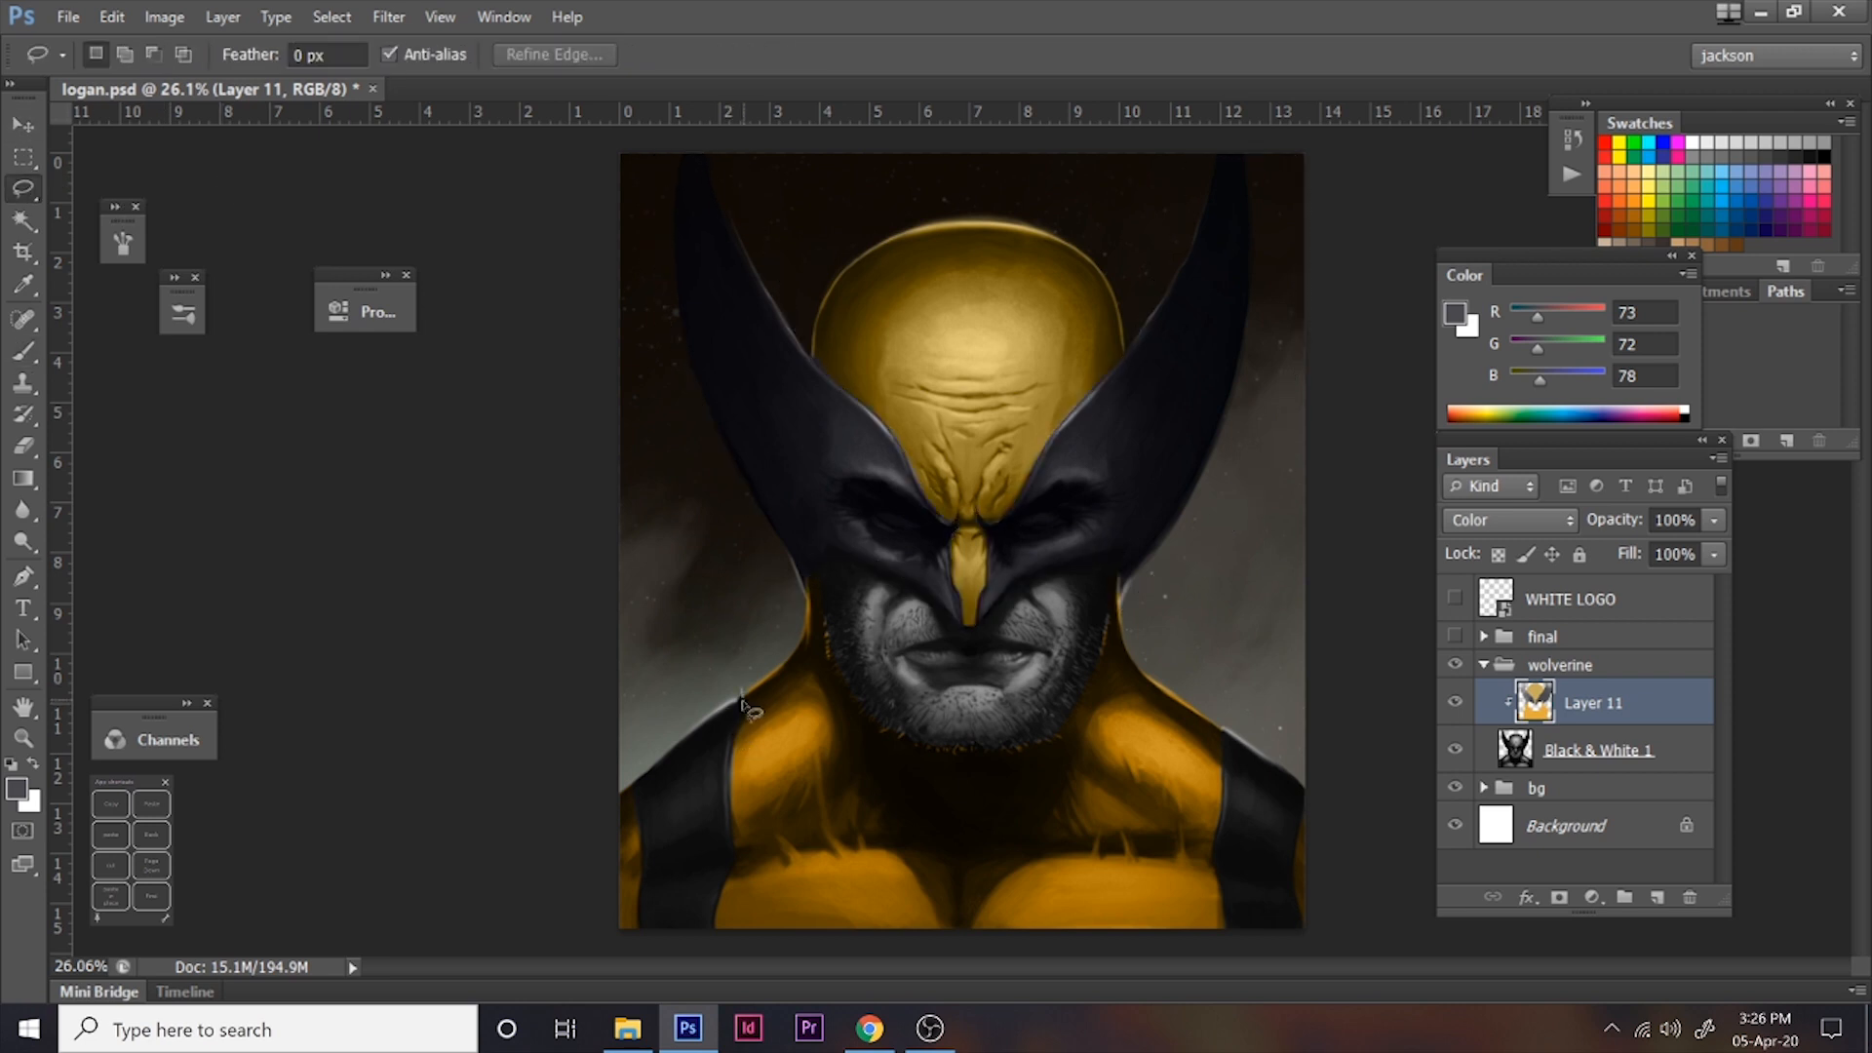
left_click_drag(730, 828, 726, 875)
left_click_drag(652, 934, 638, 924)
mouse_move(645, 854)
left_mouse_down()
mouse_move(635, 788)
mouse_move(731, 688)
left_mouse_up()
mouse_move(1220, 934)
left_mouse_down()
mouse_move(1219, 734)
mouse_move(1266, 732)
mouse_move(1305, 770)
mouse_move(1307, 934)
left_mouse_up()
left_click(29, 351)
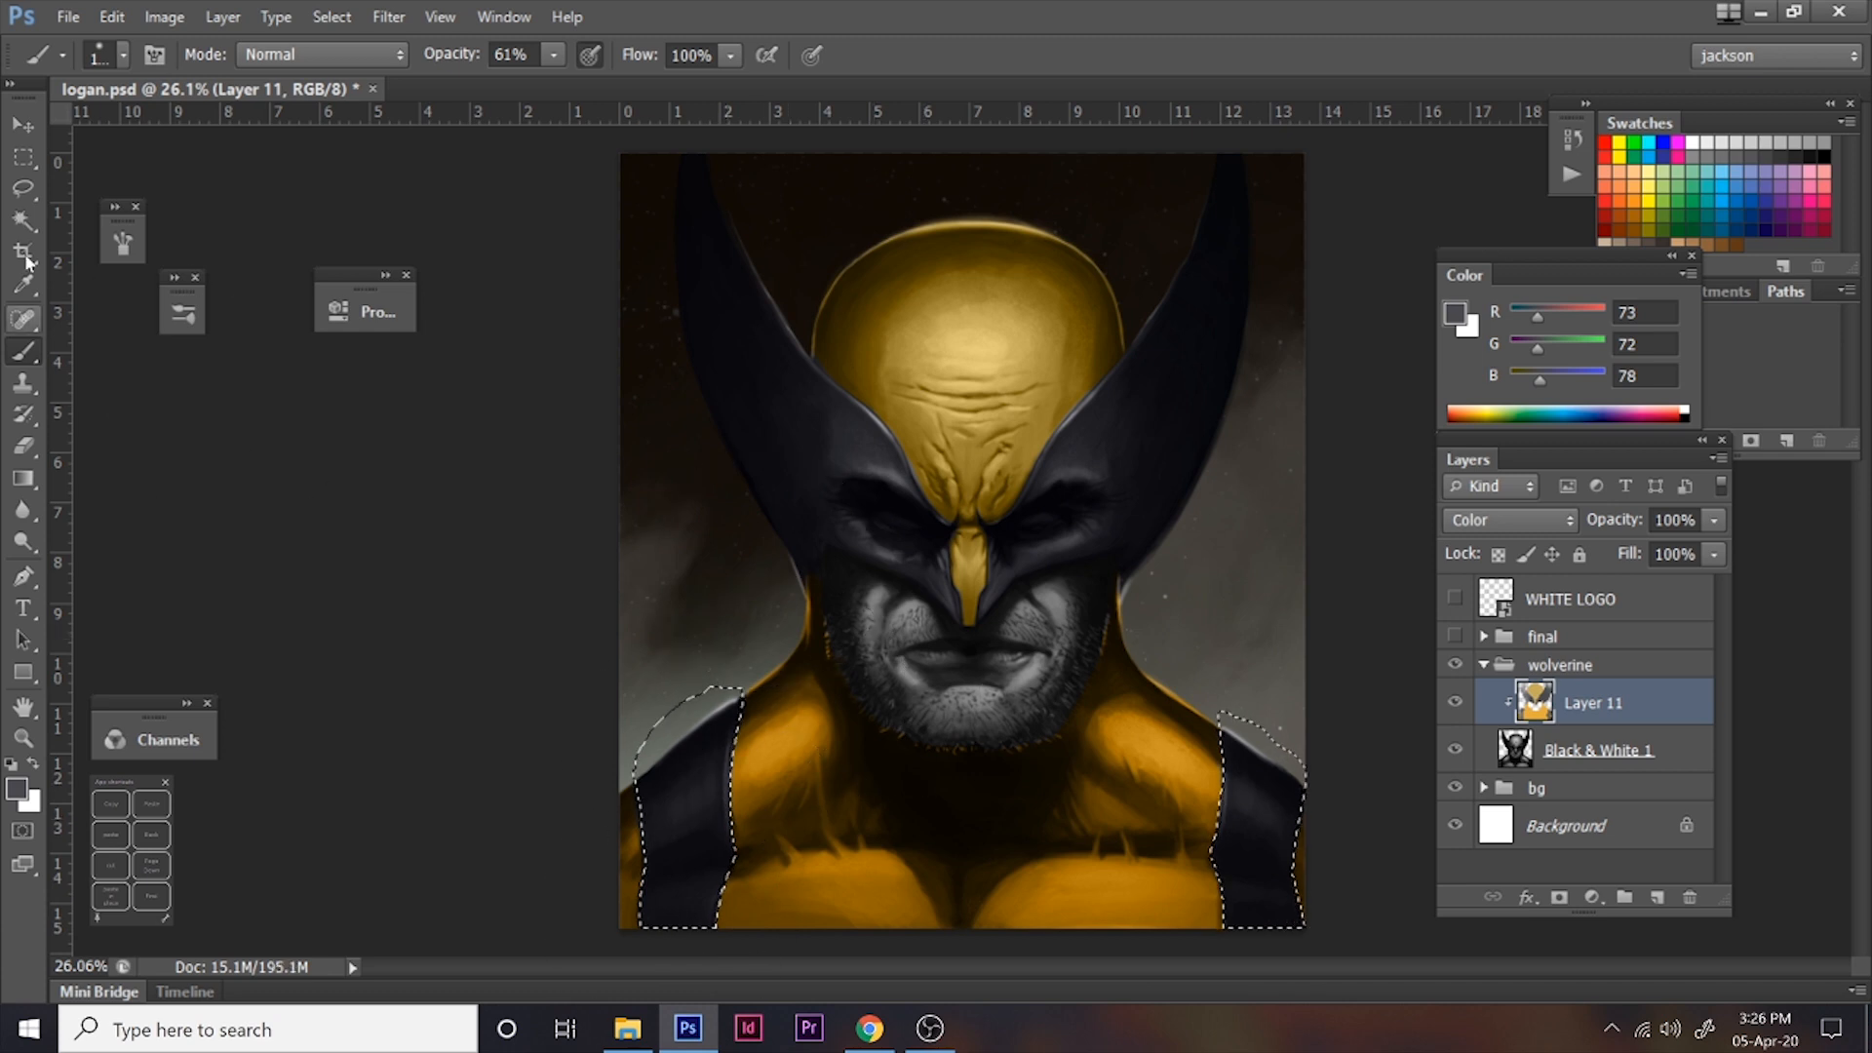
- Lasso the exposed lower face, including the whole beard, as a new selection and switch to the Brush tool
left_click(23, 189)
mouse_move(1115, 578)
left_mouse_down()
mouse_move(1104, 663)
mouse_move(1014, 719)
mouse_move(968, 656)
mouse_move(1019, 577)
mouse_move(1112, 551)
mouse_move(1118, 570)
left_mouse_up()
key("shift")
mouse_move(938, 609)
left_mouse_down()
mouse_move(820, 544)
mouse_move(828, 645)
mouse_move(872, 694)
mouse_move(987, 722)
mouse_move(1093, 673)
mouse_move(1057, 743)
mouse_move(895, 739)
left_mouse_up()
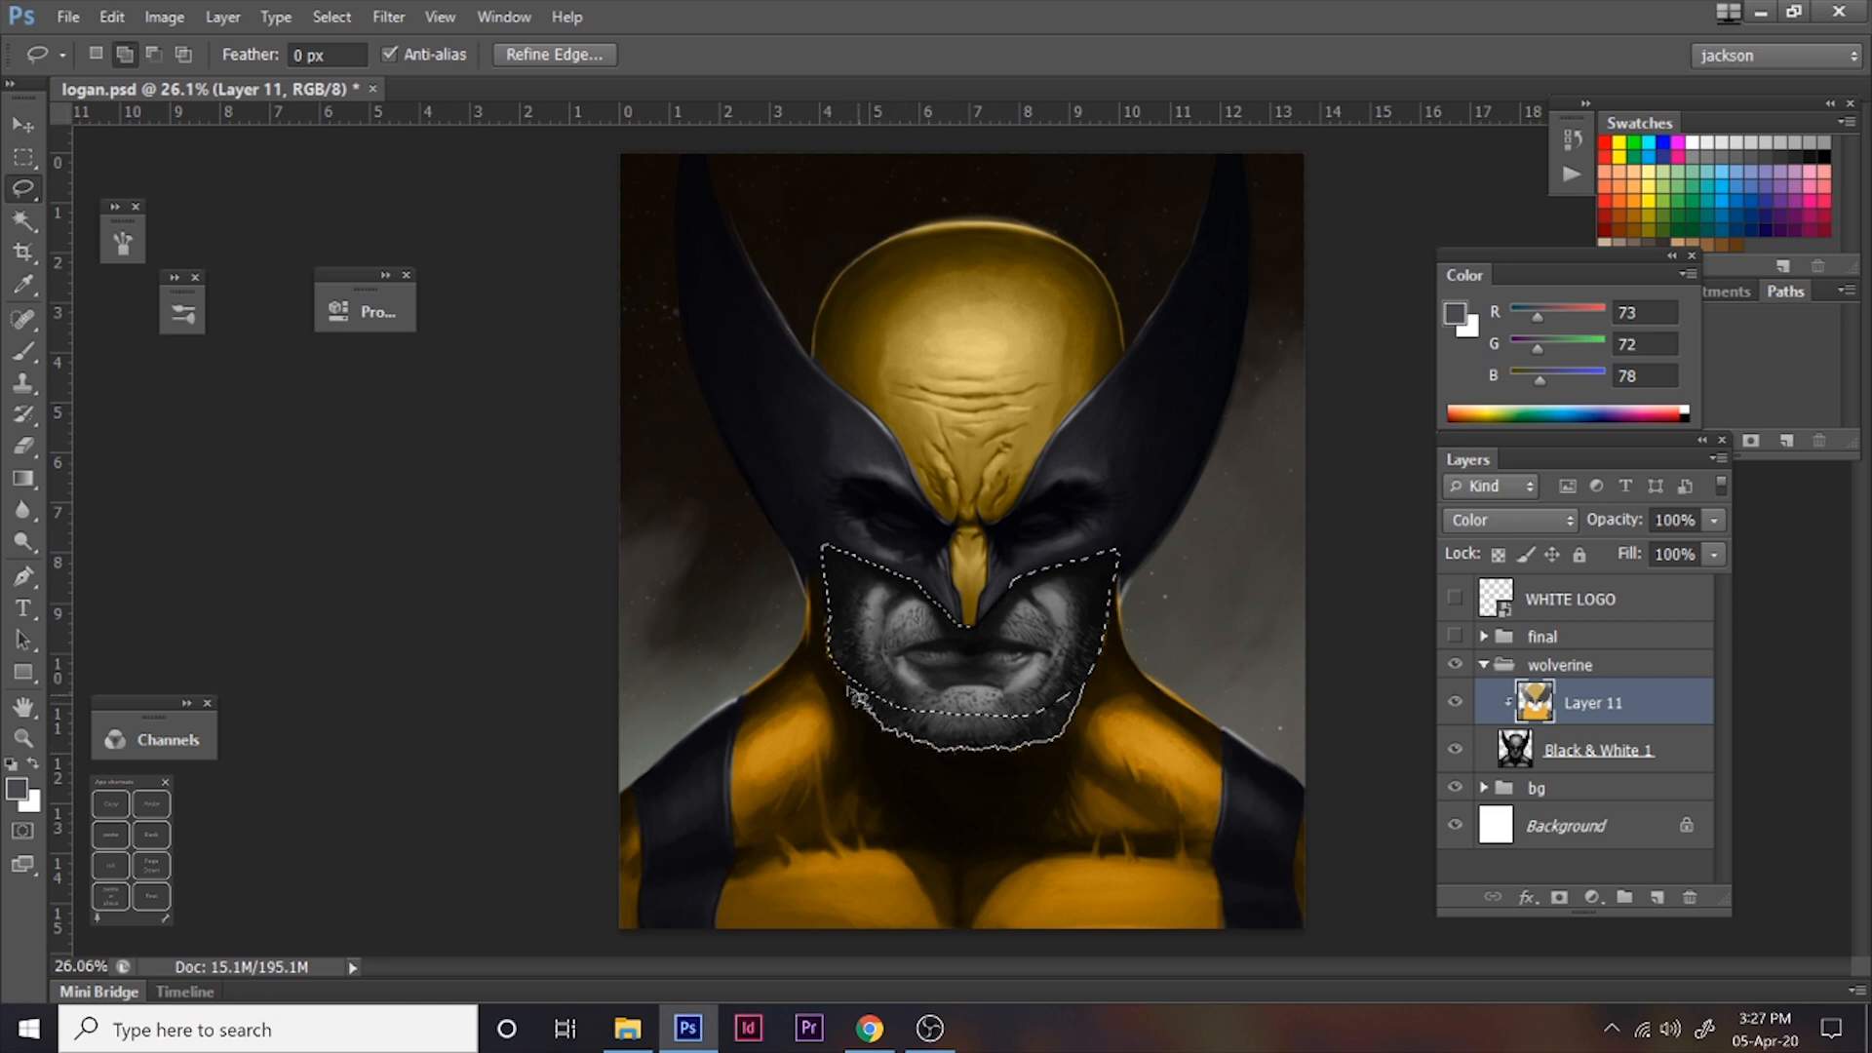
left_click_drag(844, 680, 833, 636)
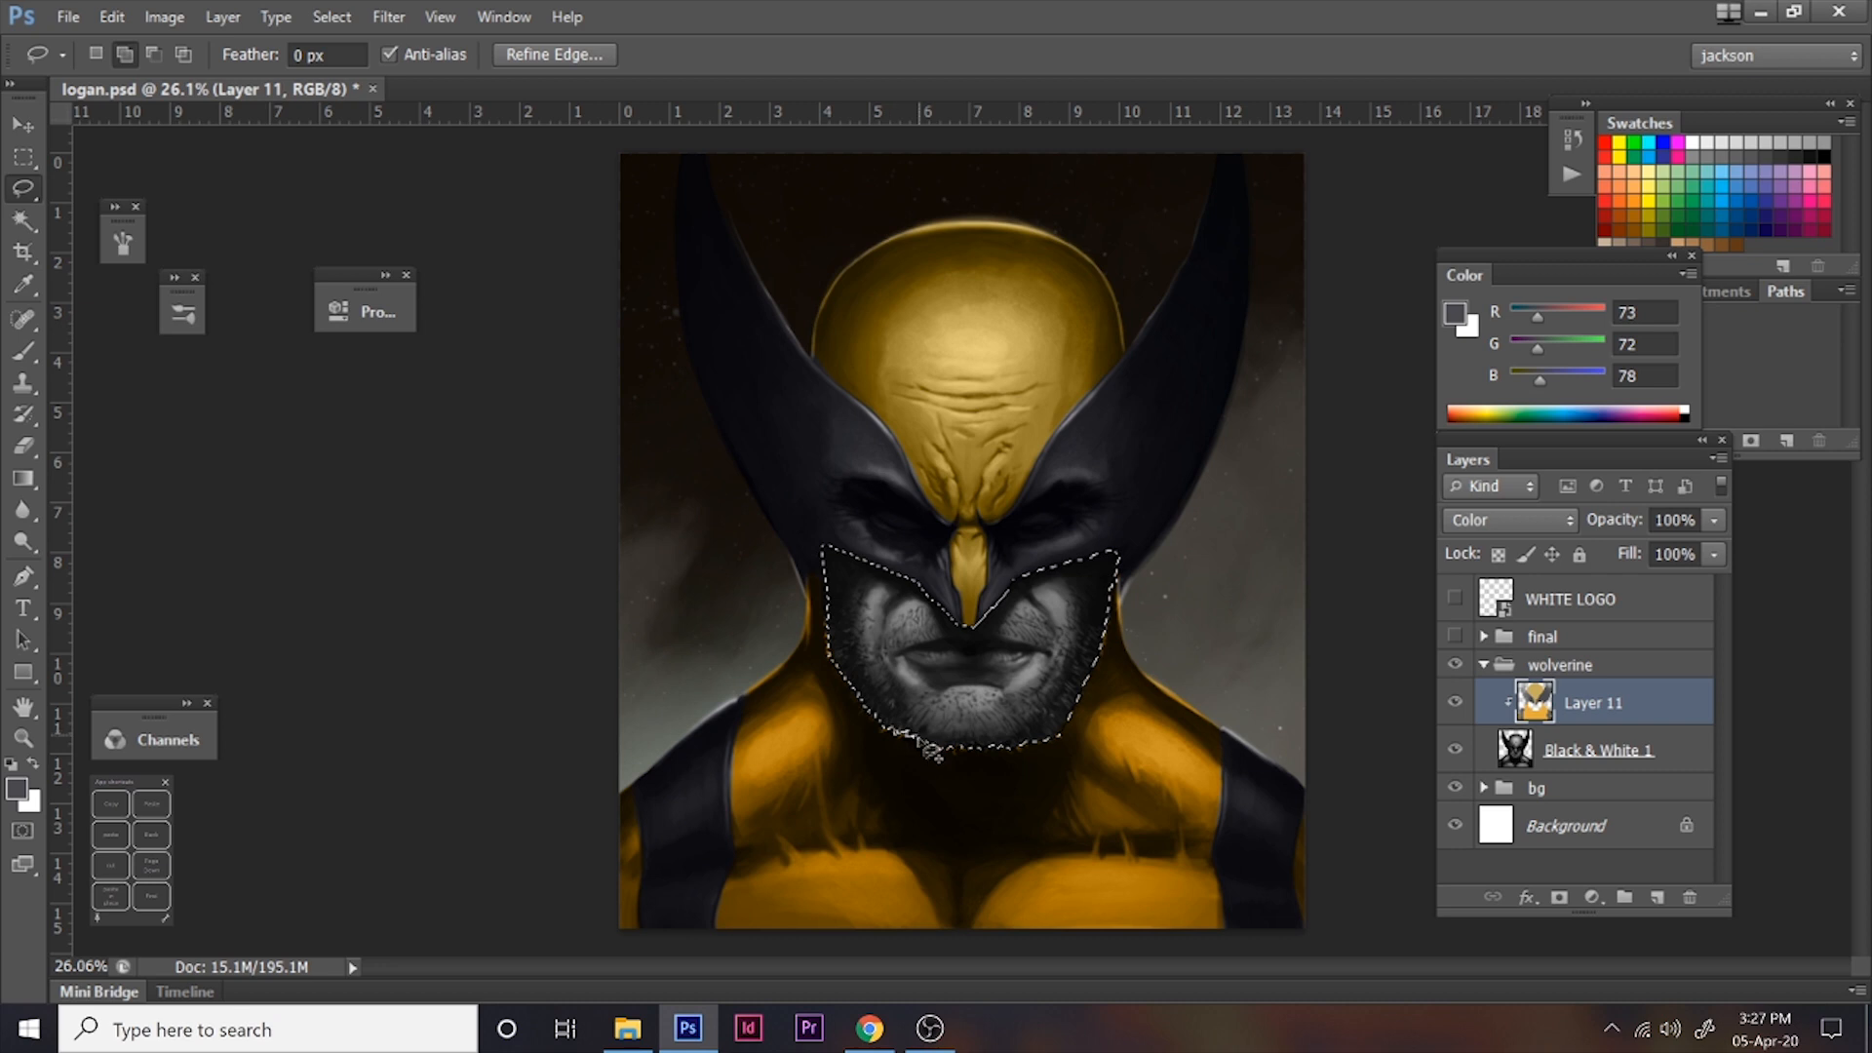
left_click(33, 349)
- Try the Overlay blend mode on Layer 11 and return the layer to Color
left_click(1529, 532)
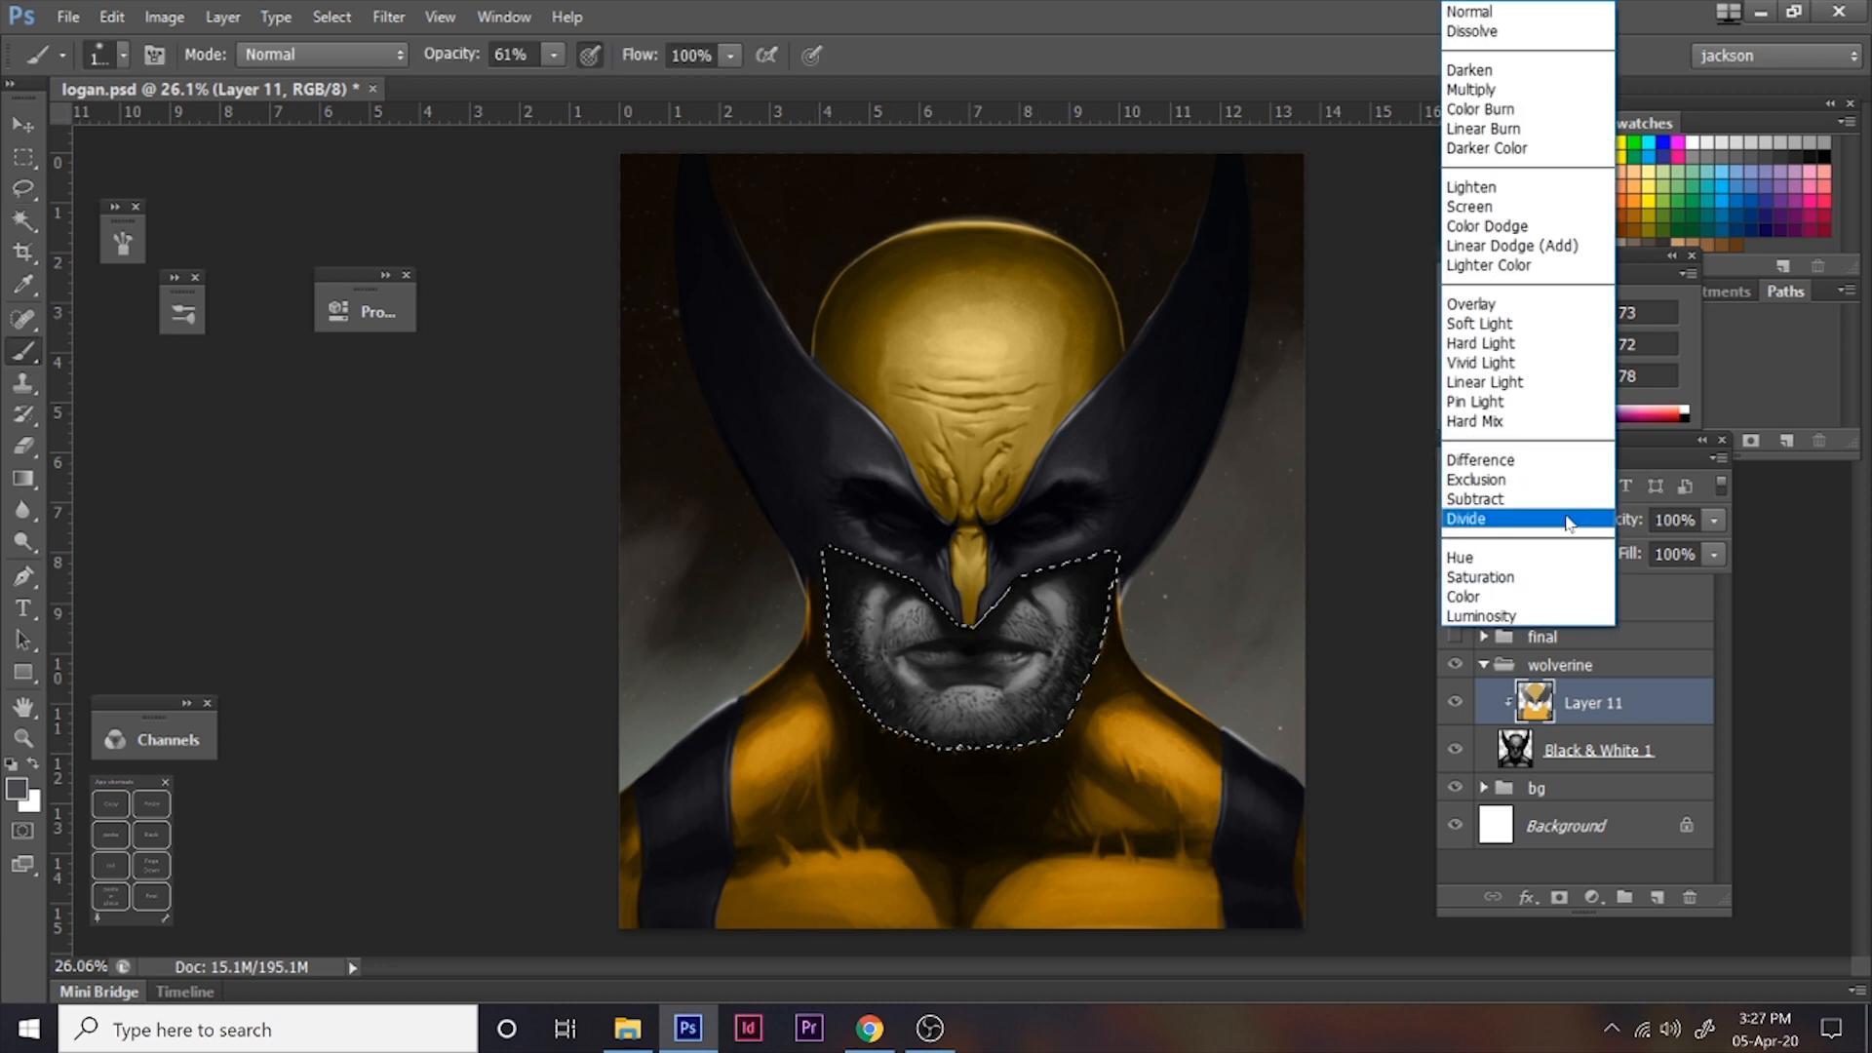
left_click(1489, 298)
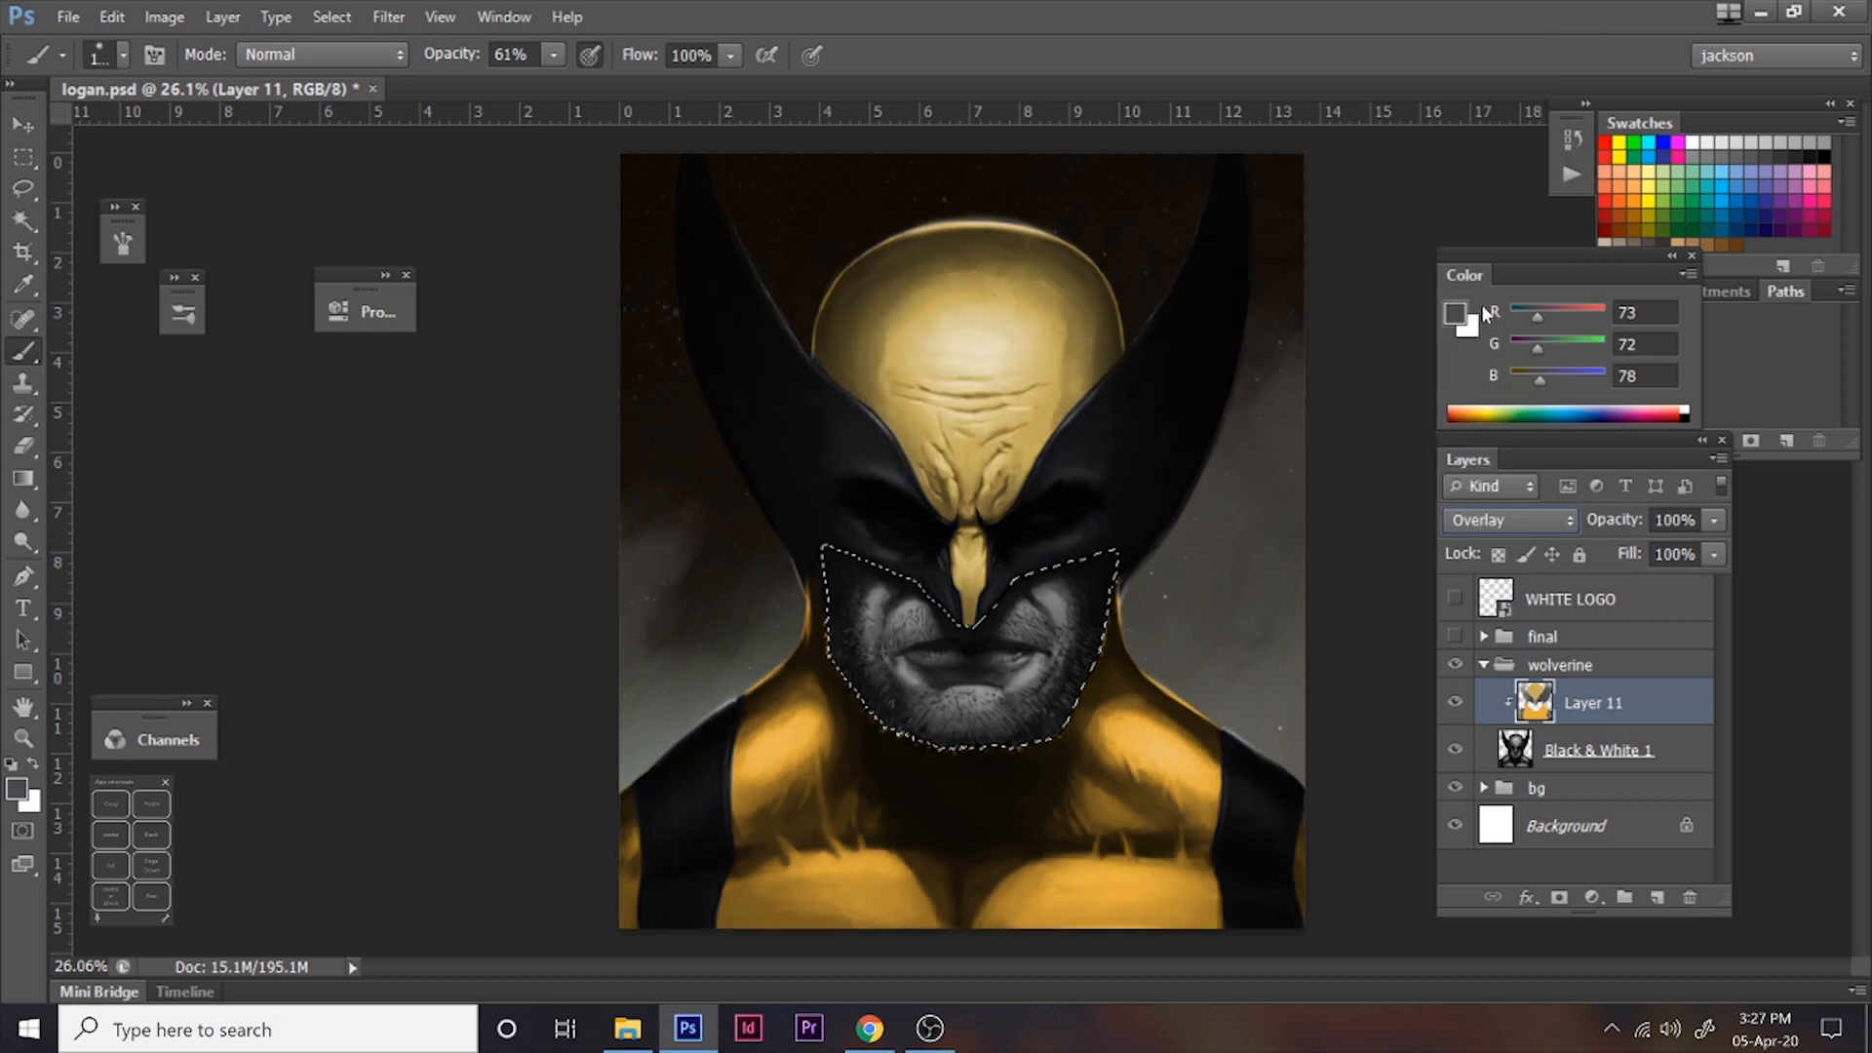
left_click(1521, 521)
left_click(1473, 599)
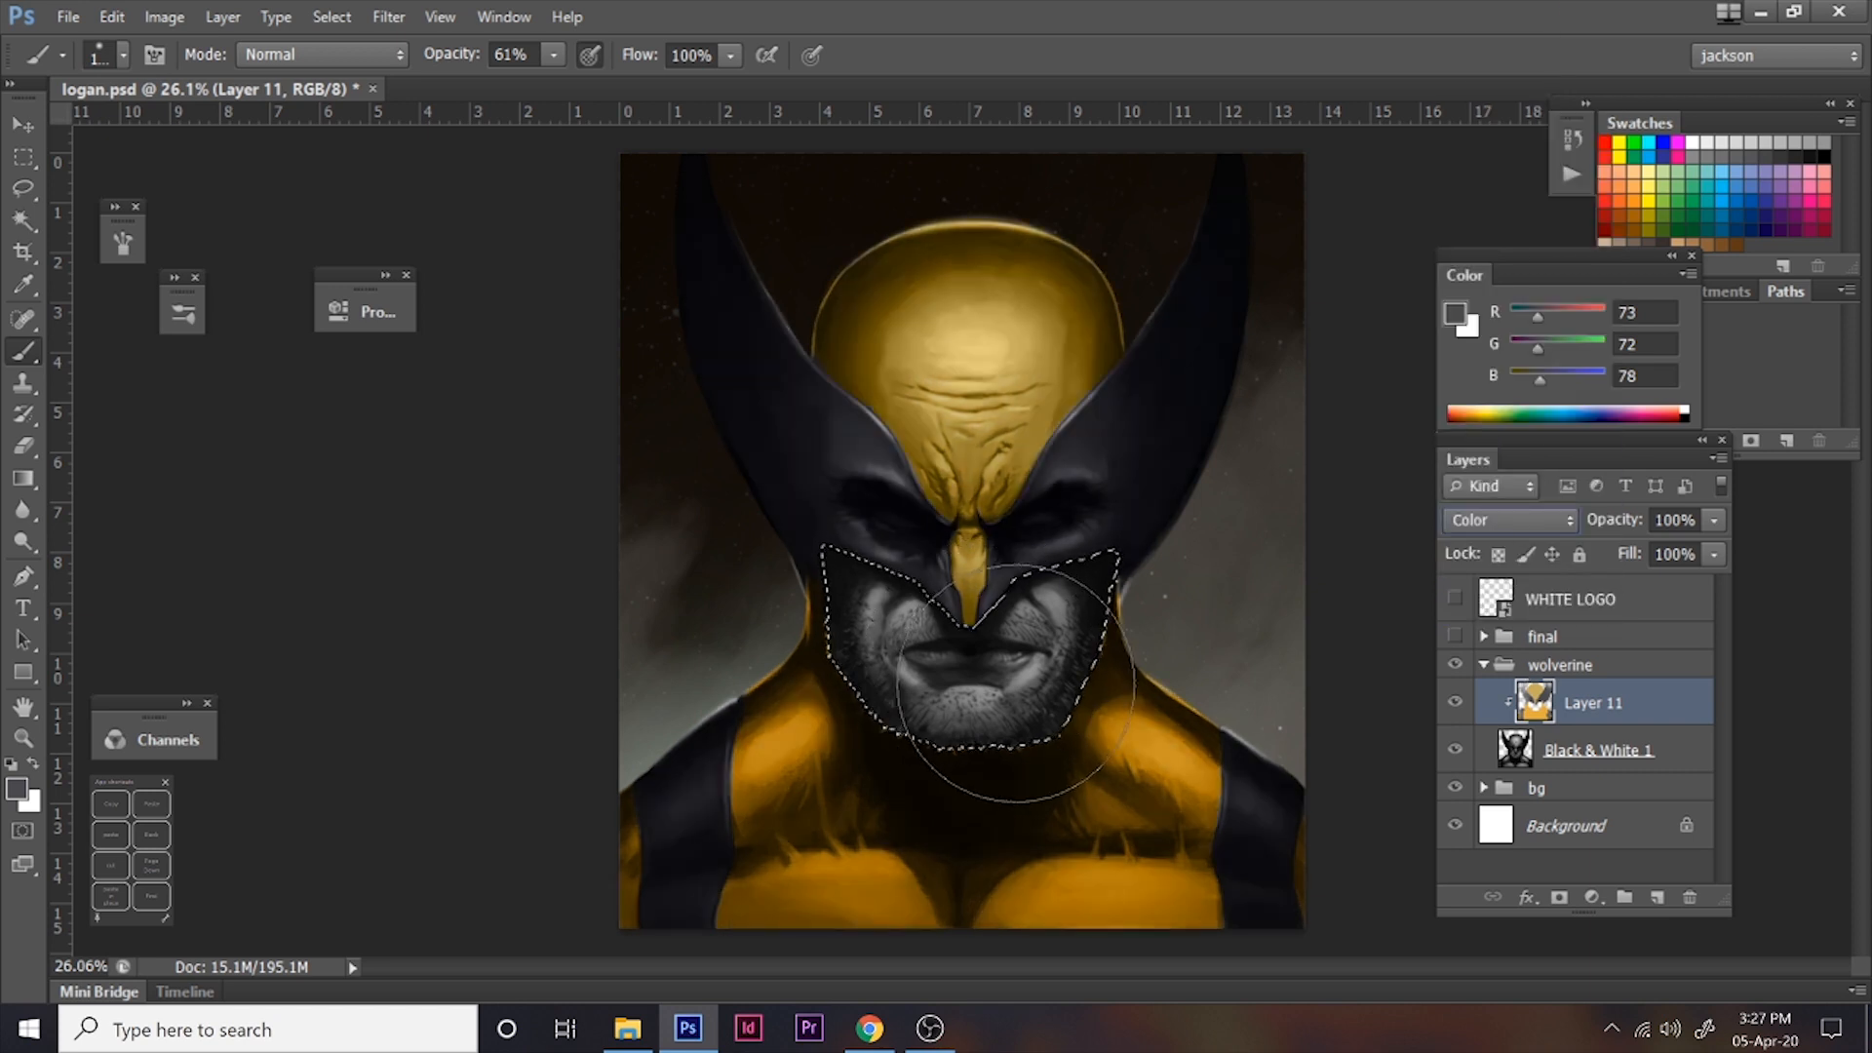
- Set the foreground colour to a light skin orange of RGB 255, 172, 120
left_click(1460, 325)
left_click_drag(1010, 440, 1017, 341)
left_click(820, 378)
left_click(850, 342)
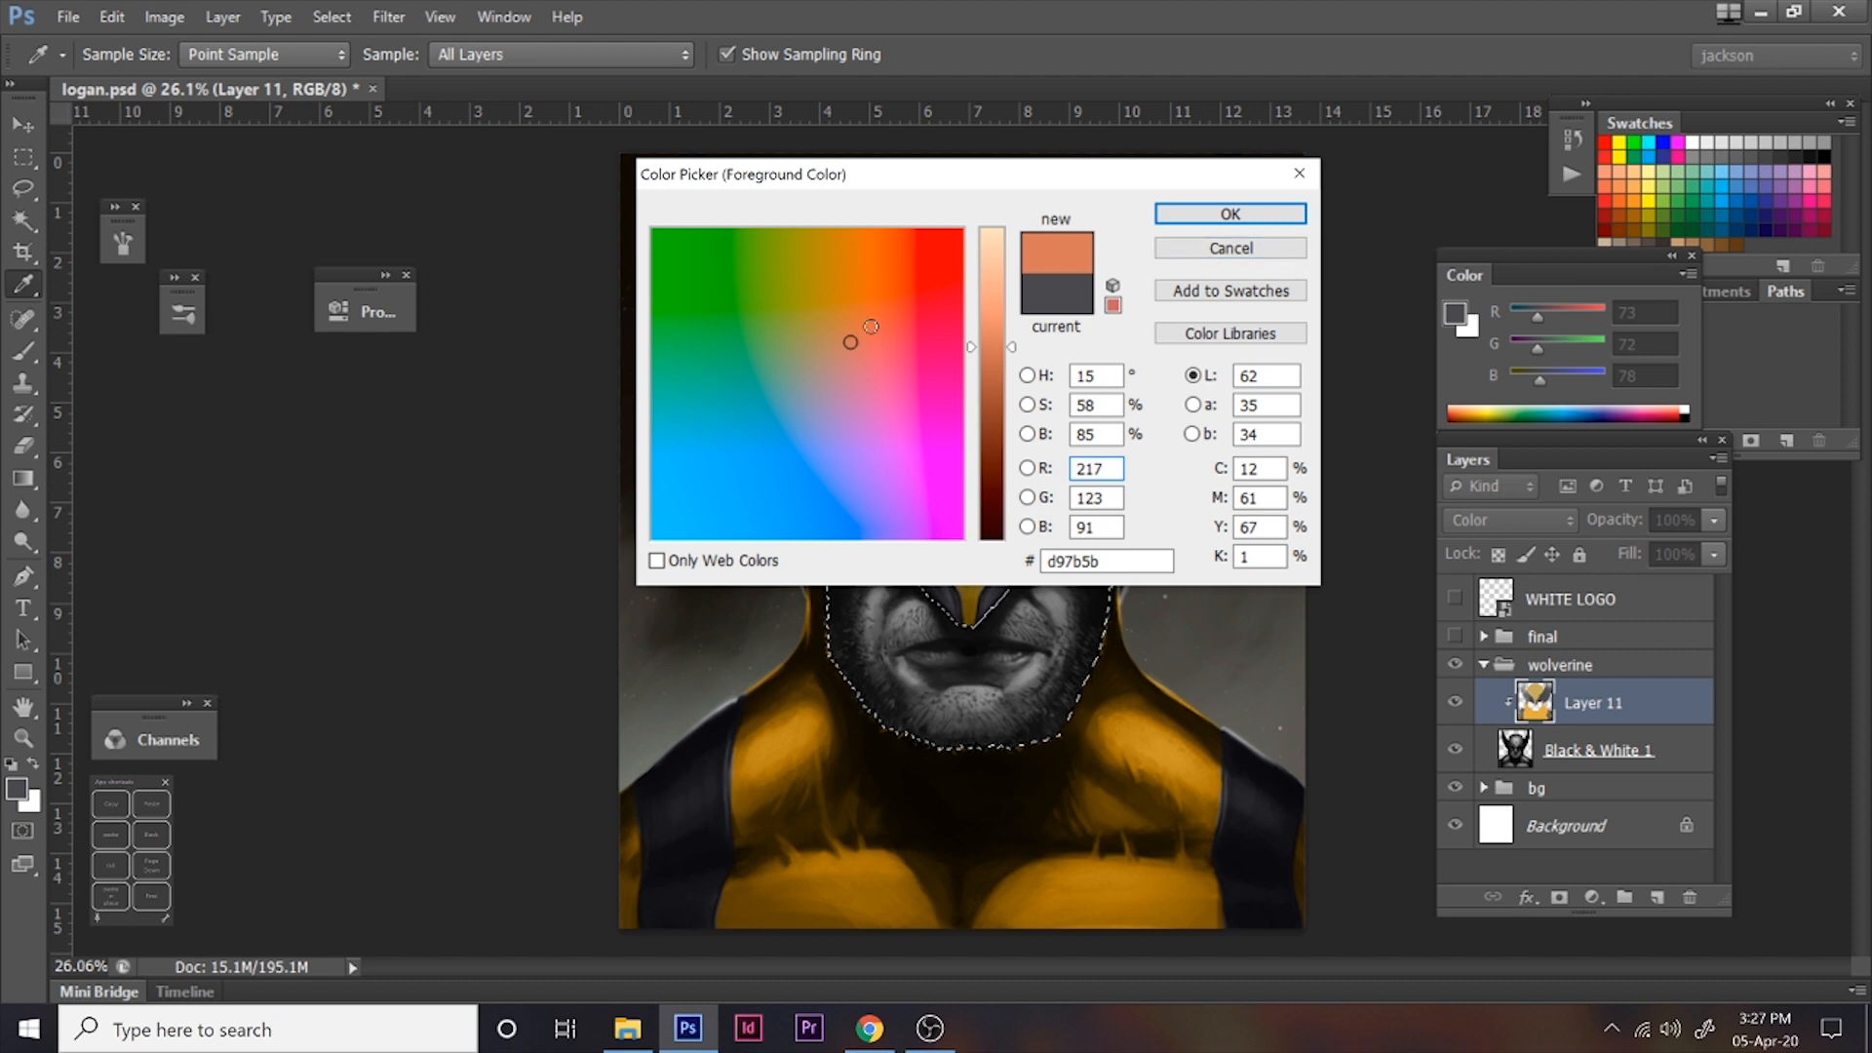
left_click_drag(1014, 347, 1016, 293)
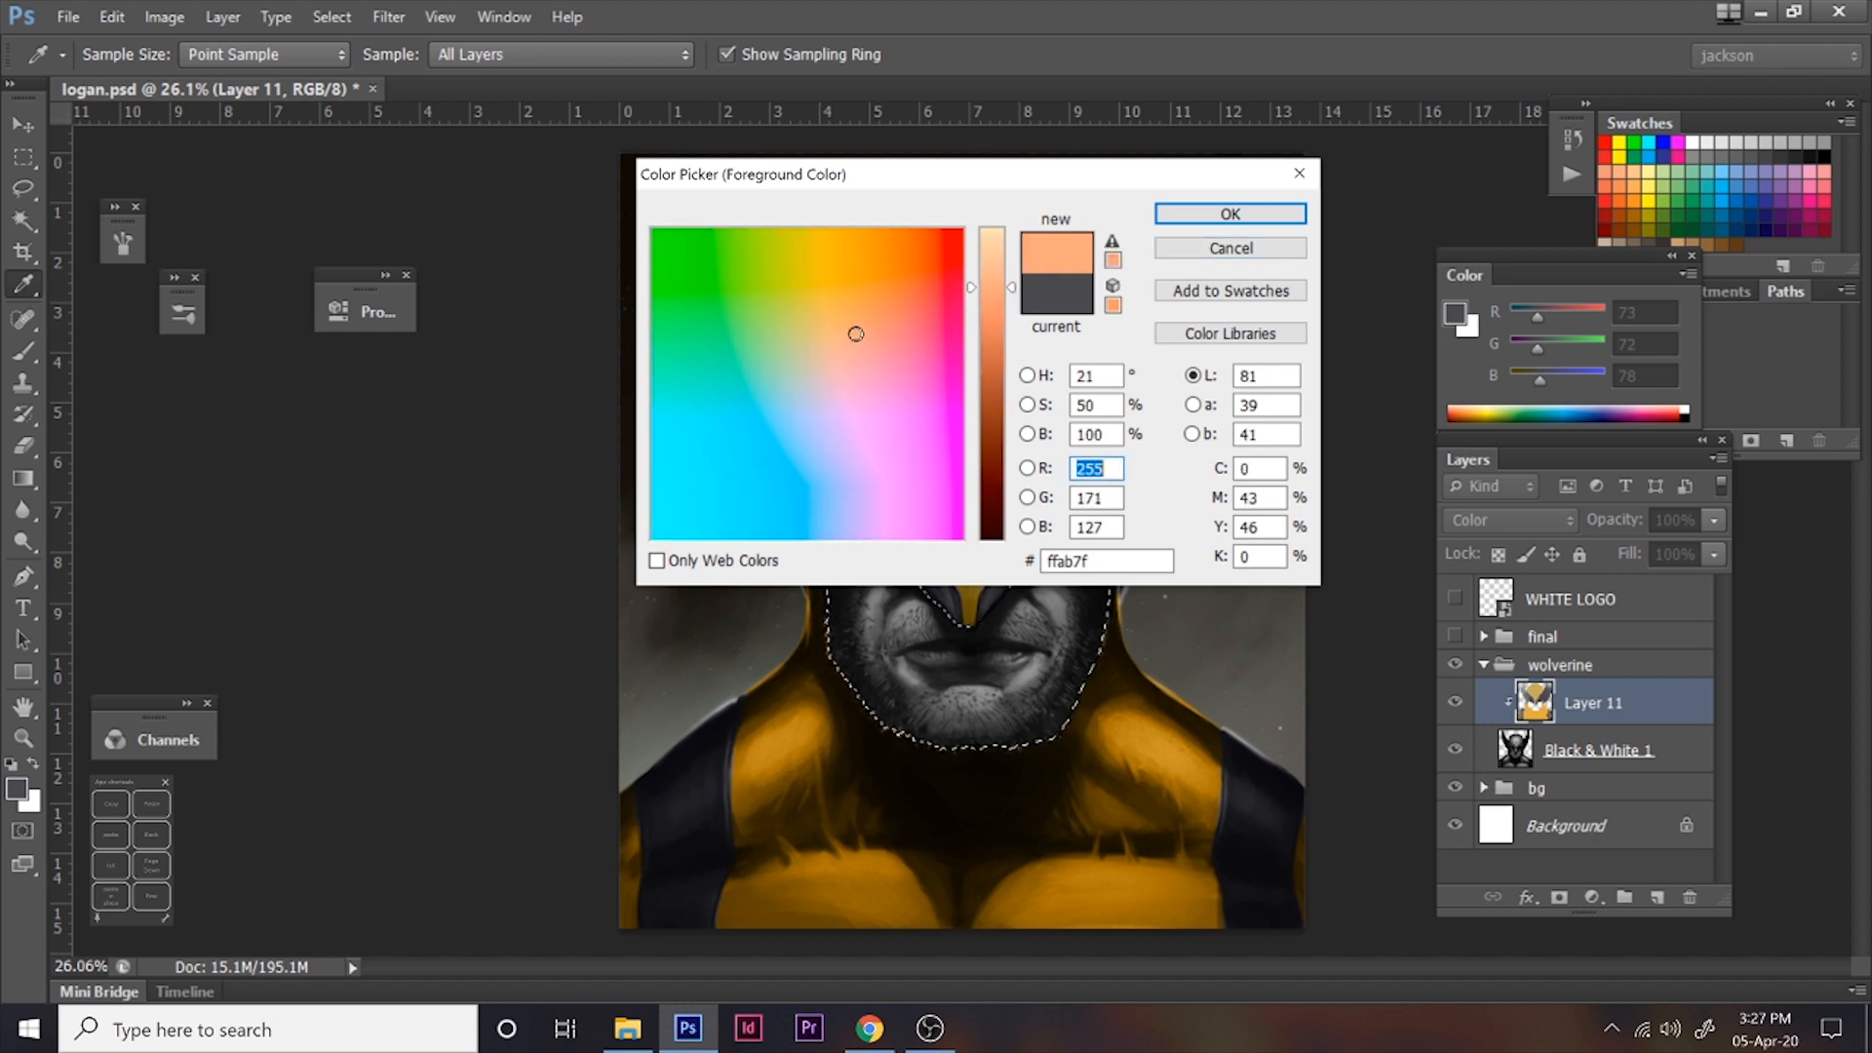
left_click_drag(858, 324, 866, 328)
left_click_drag(1016, 285, 1014, 287)
left_click(1192, 219)
- Try the skin colour on the selected face at 61% and at 100% brush opacity, undoing each attempt
mouse_move(1107, 588)
left_mouse_down()
mouse_move(1063, 682)
mouse_move(1097, 546)
mouse_move(894, 684)
left_mouse_up()
key("ctrl+z")
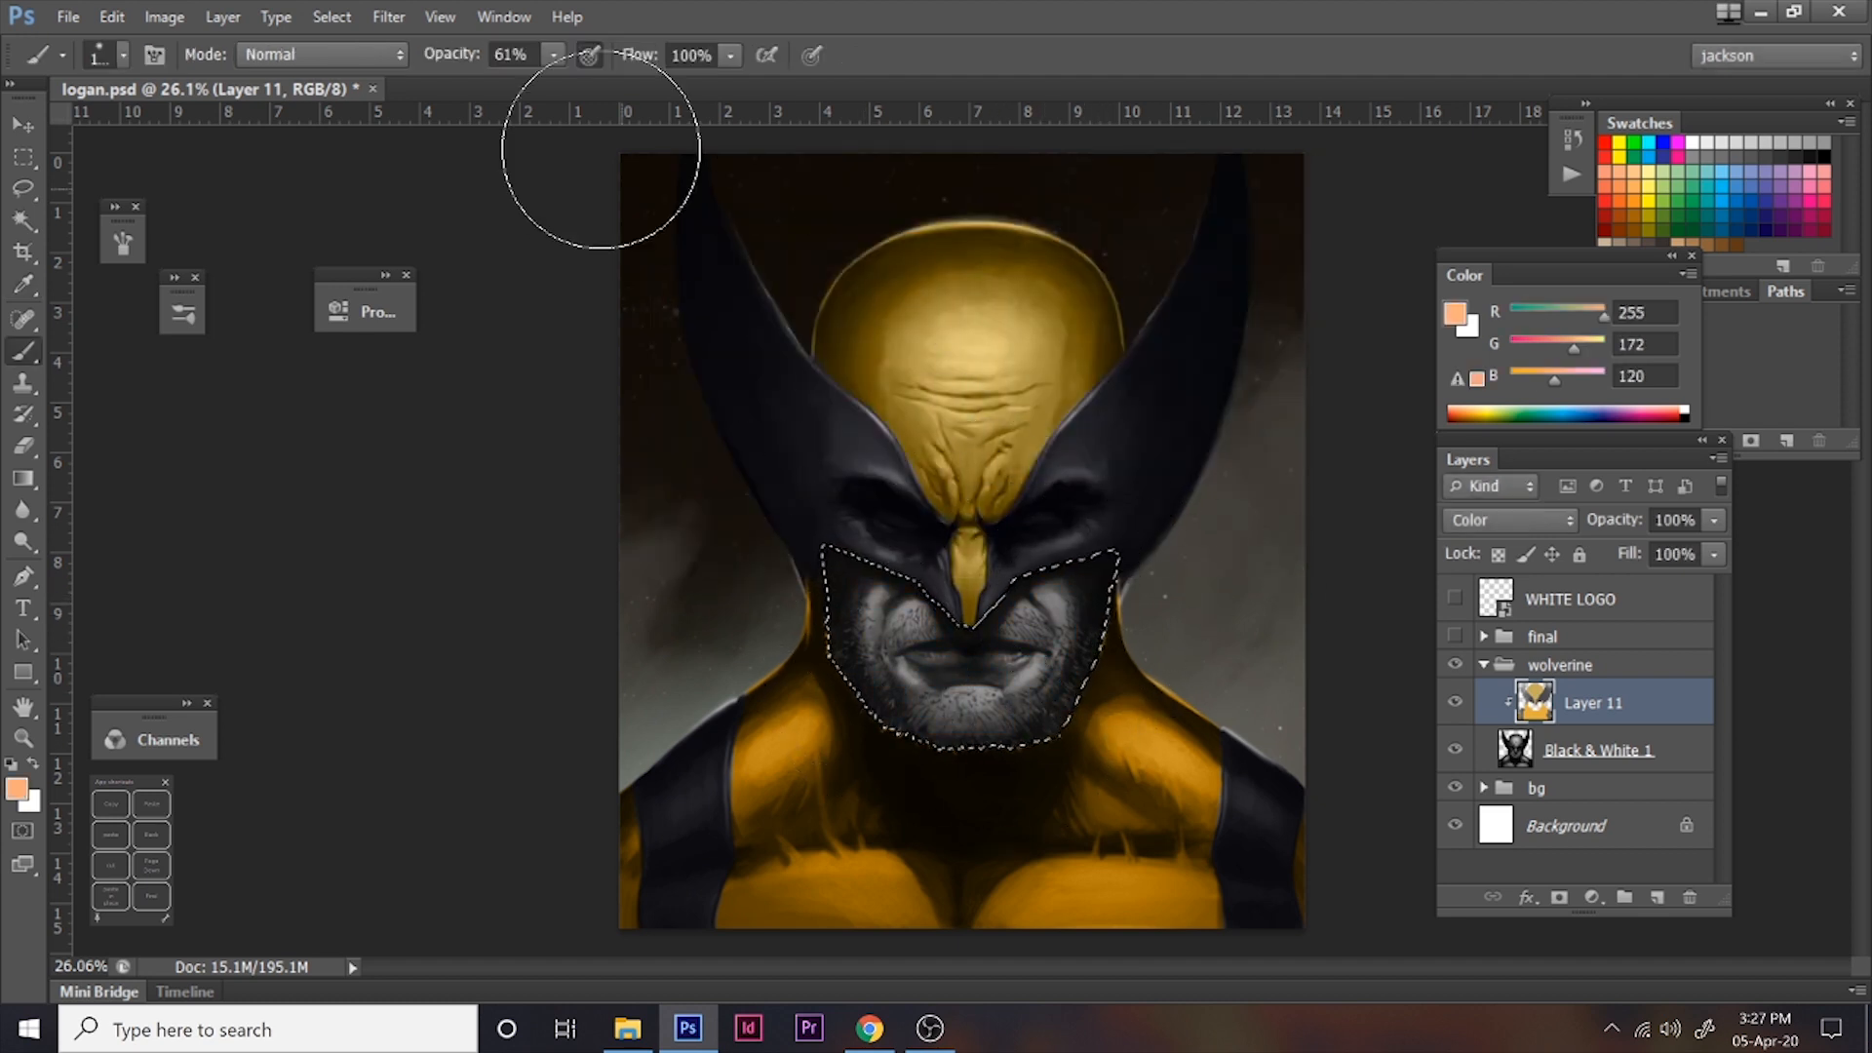
left_click_drag(546, 54, 710, 108)
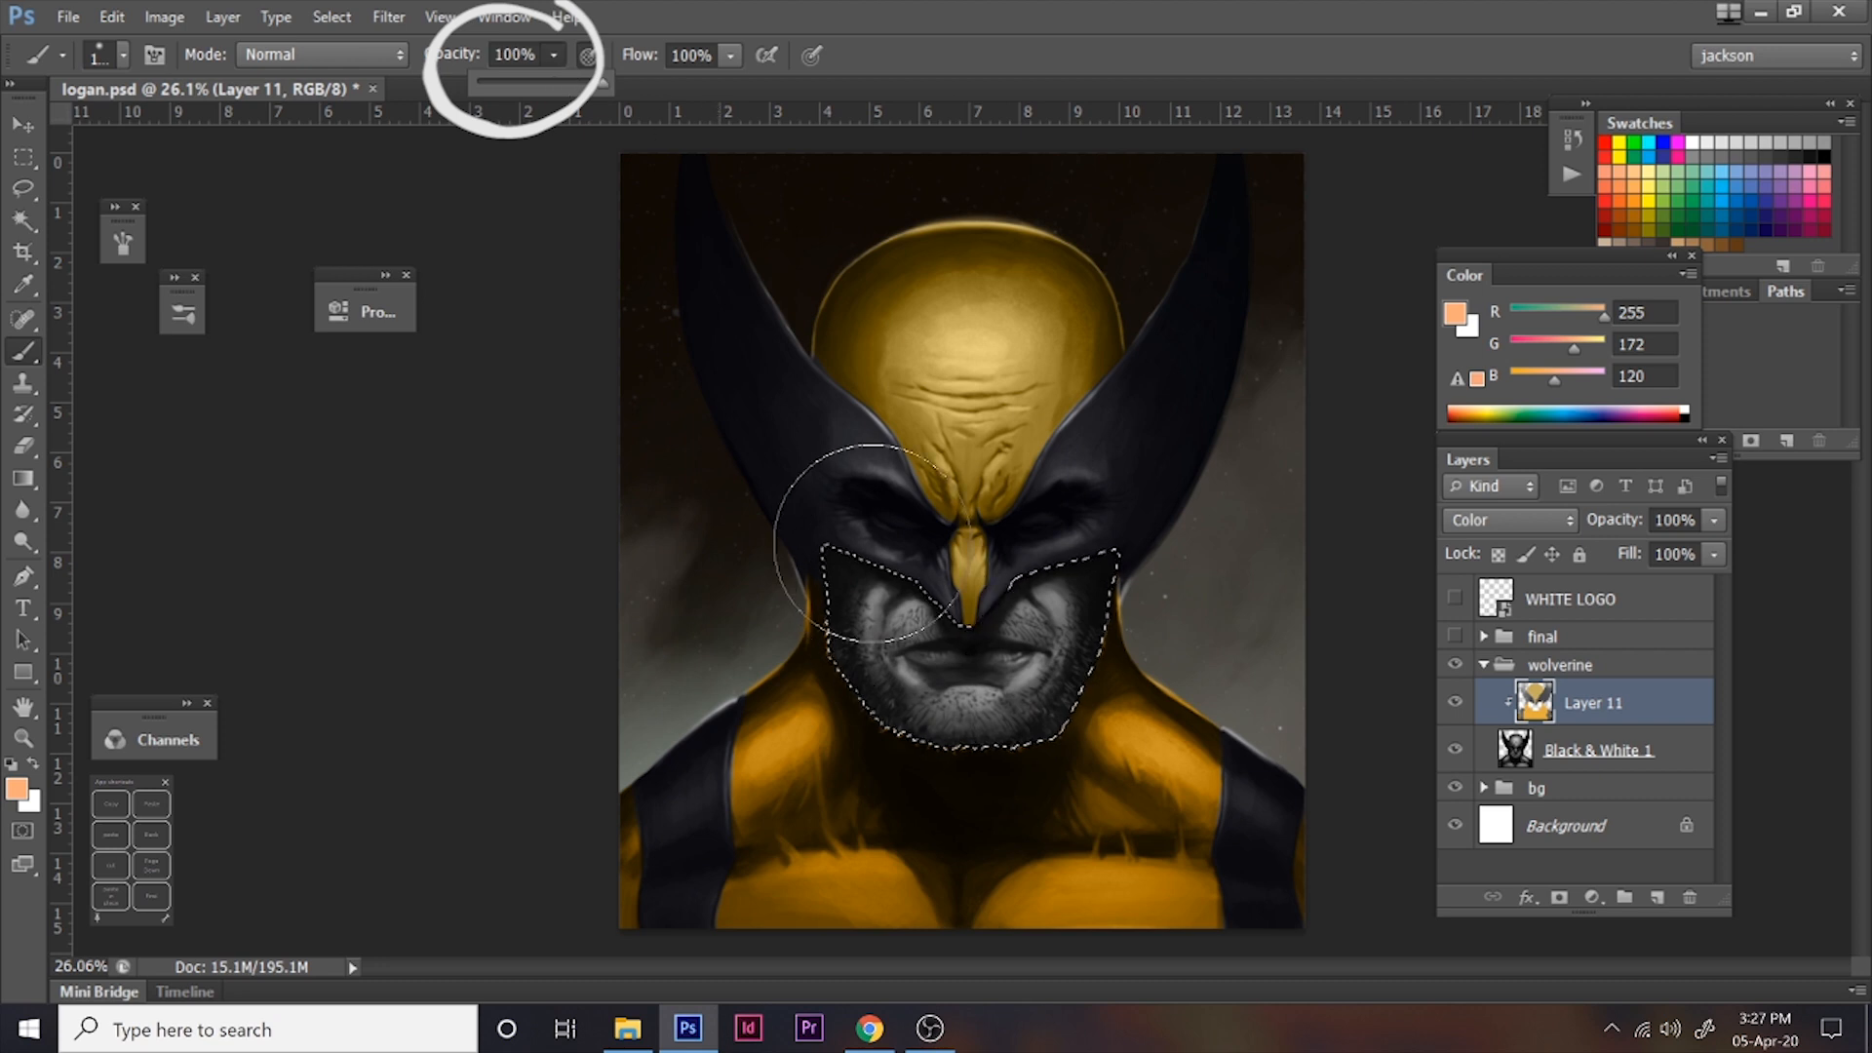
left_click_drag(815, 544, 947, 549)
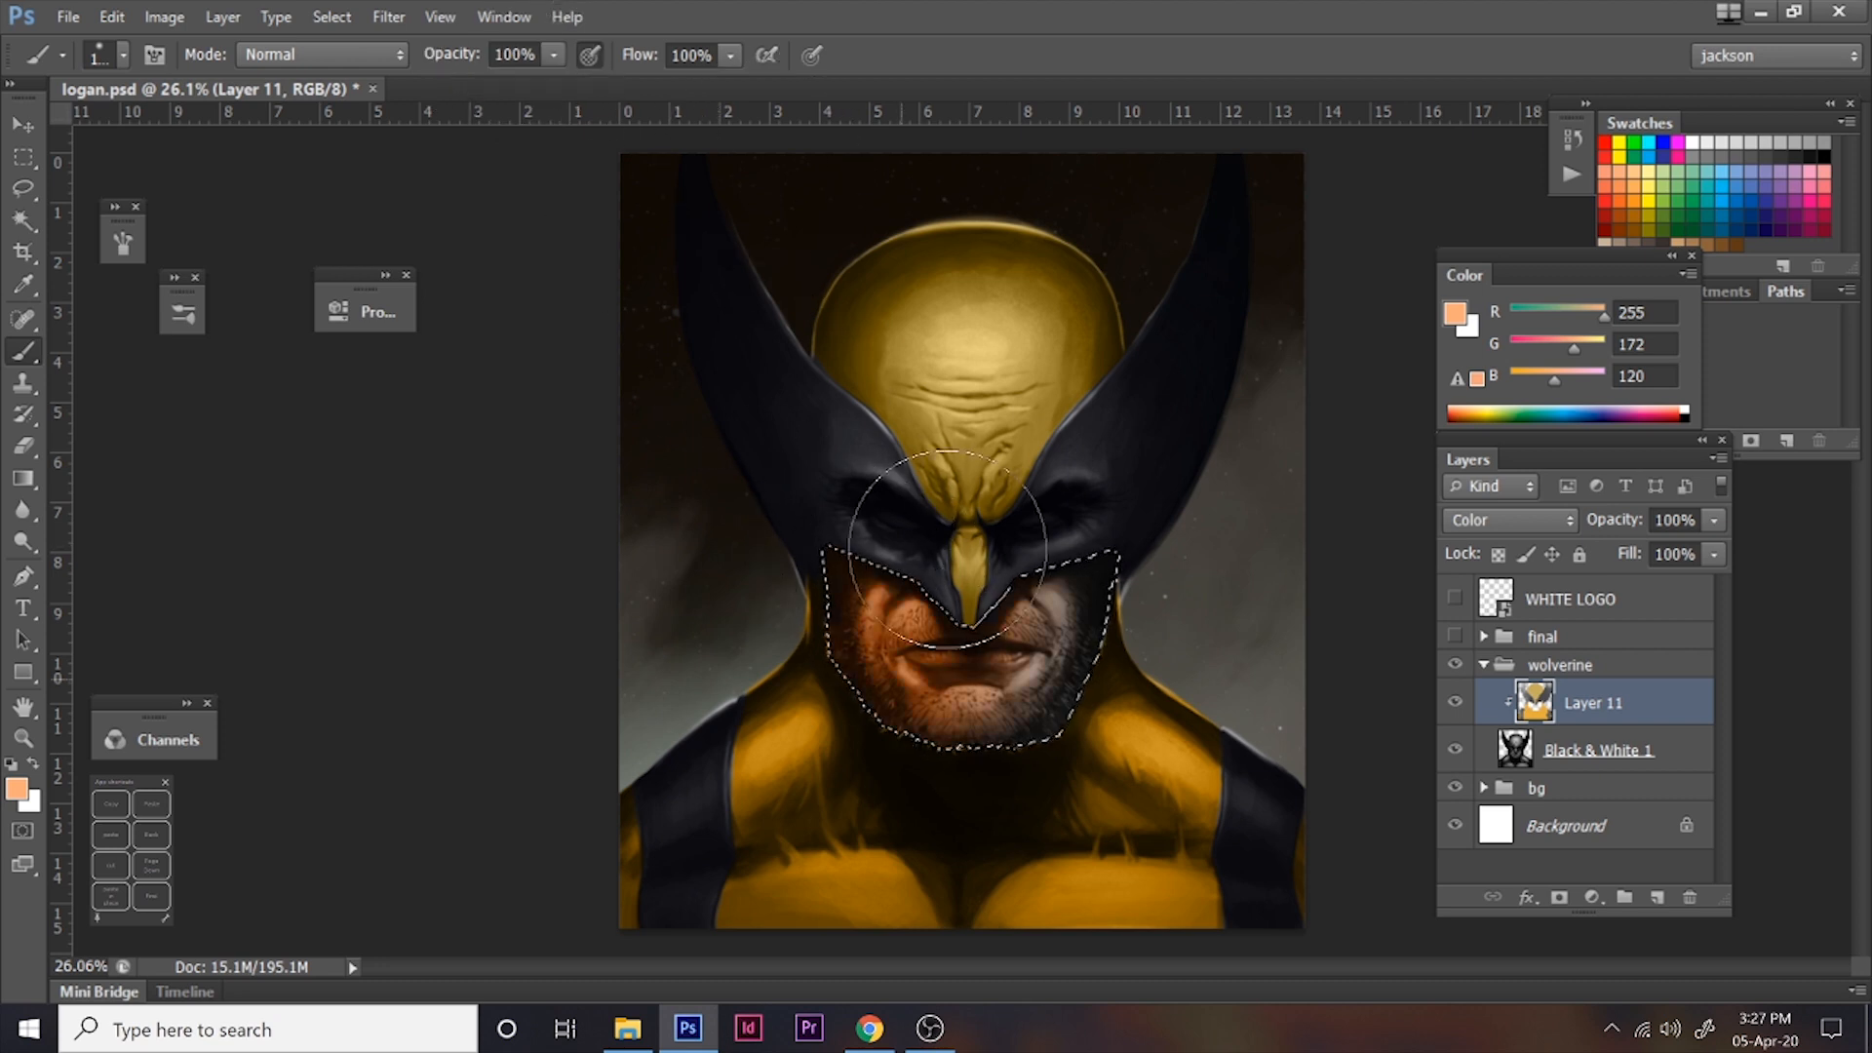
key("ctrl+z")
- Brush the skin colour over the selected lower face at 59% brush opacity, and clear the selection
left_click(554, 55)
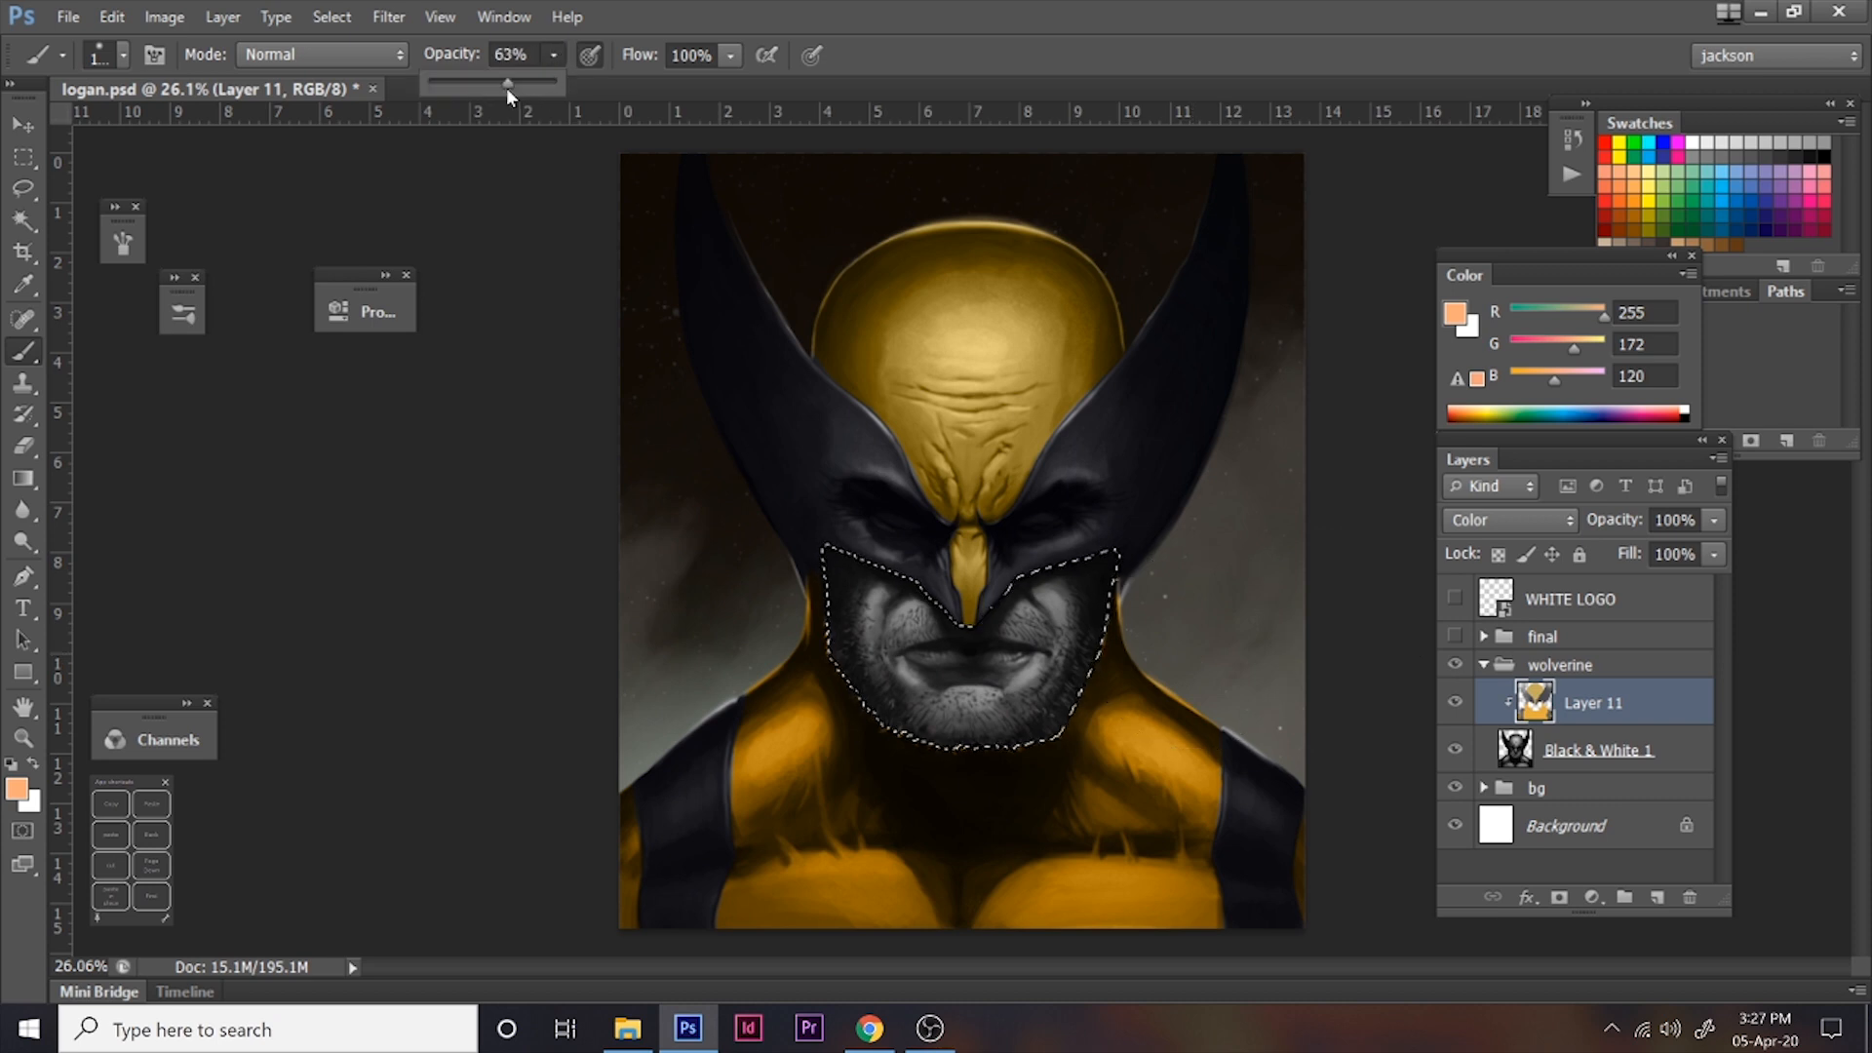
left_click_drag(503, 88, 498, 84)
left_click_drag(857, 689, 874, 676)
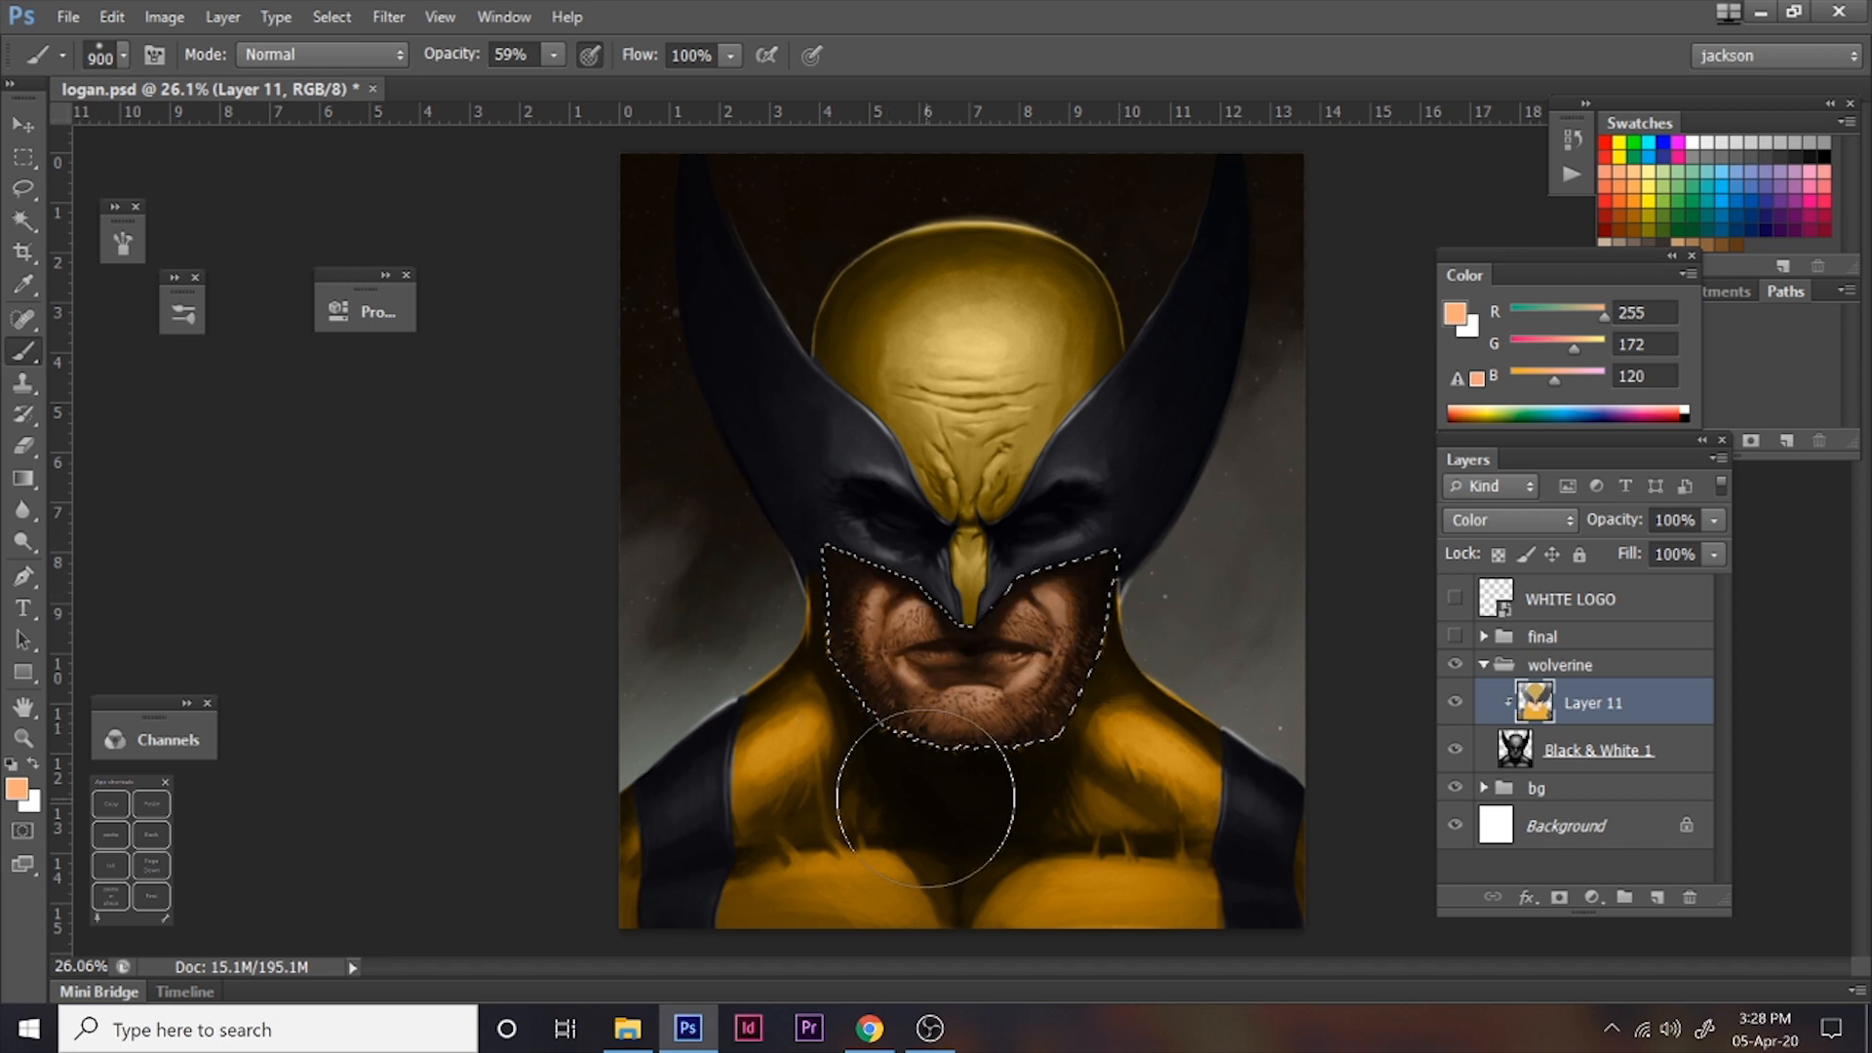
mouse_move(886, 726)
left_mouse_down()
mouse_move(1075, 542)
mouse_move(1023, 683)
mouse_move(823, 563)
mouse_move(1218, 612)
left_mouse_up()
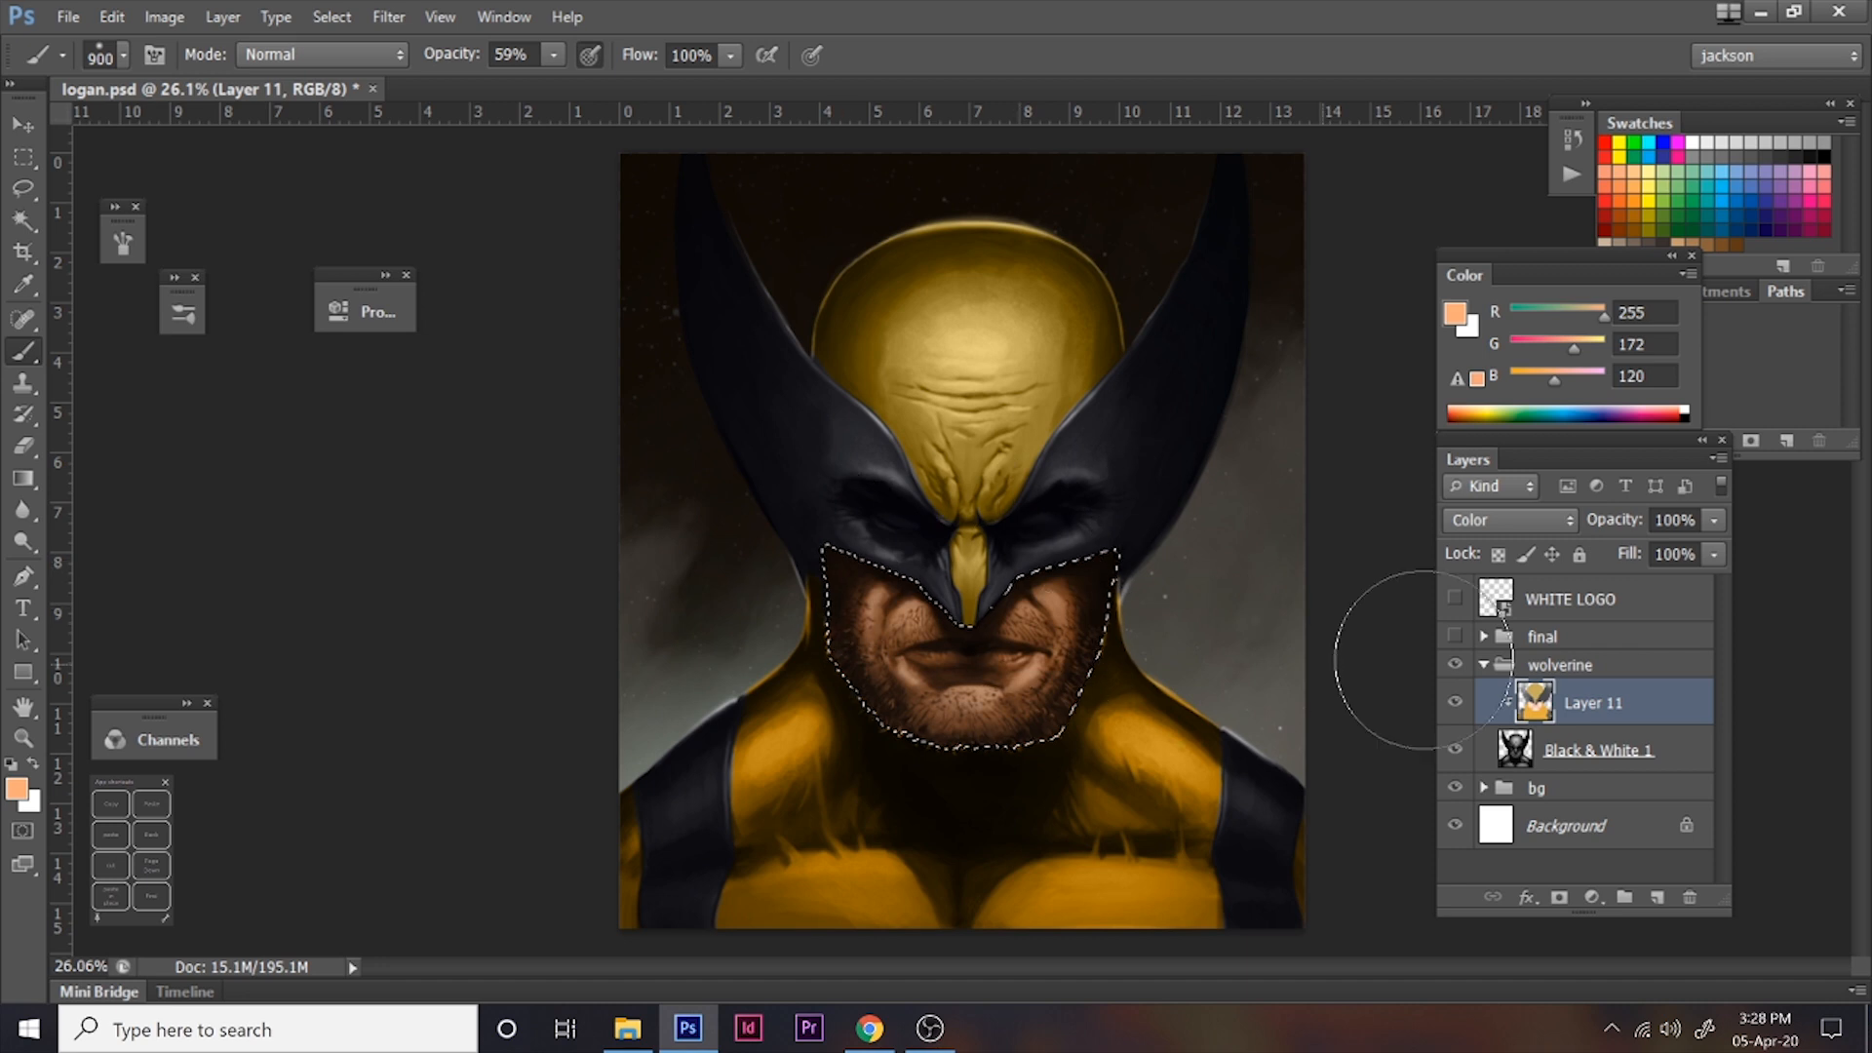
key("ctrl+d")
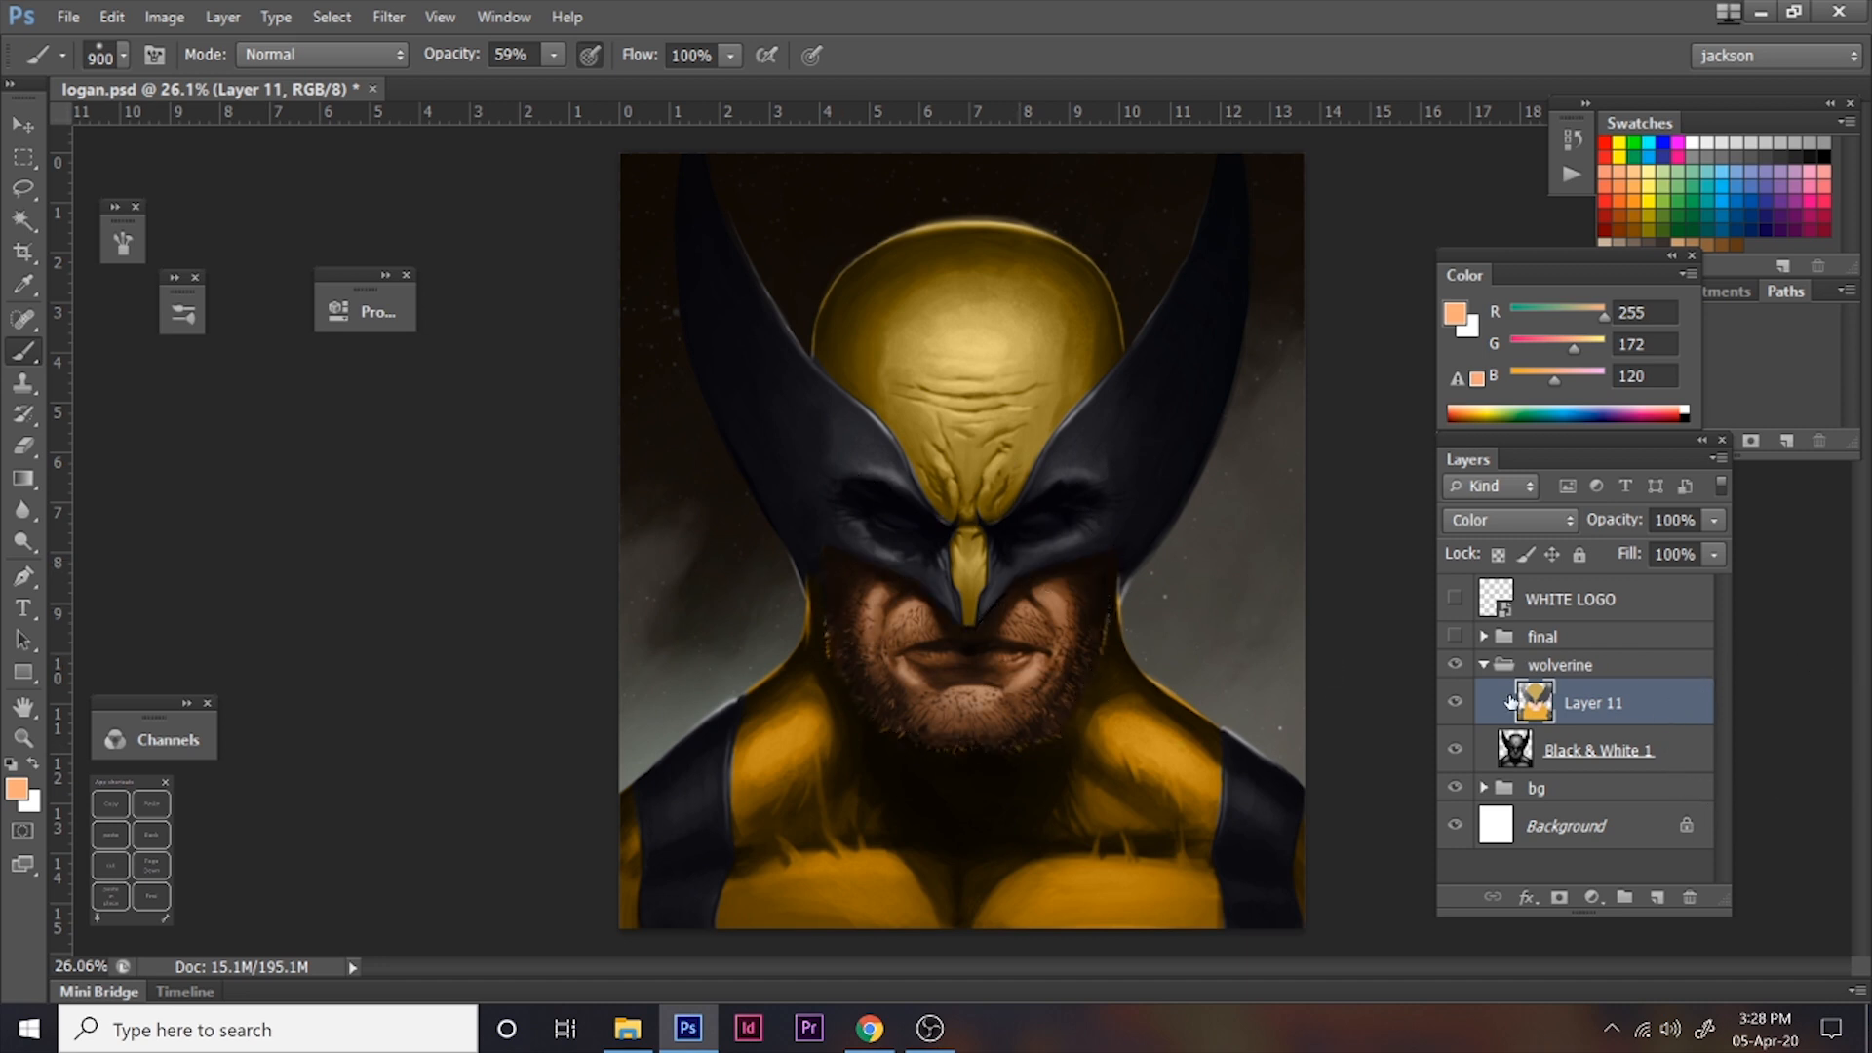
- Toggle the visibility of Layer 11 to compare the portrait with and without its colouring
right_click(1175, 616)
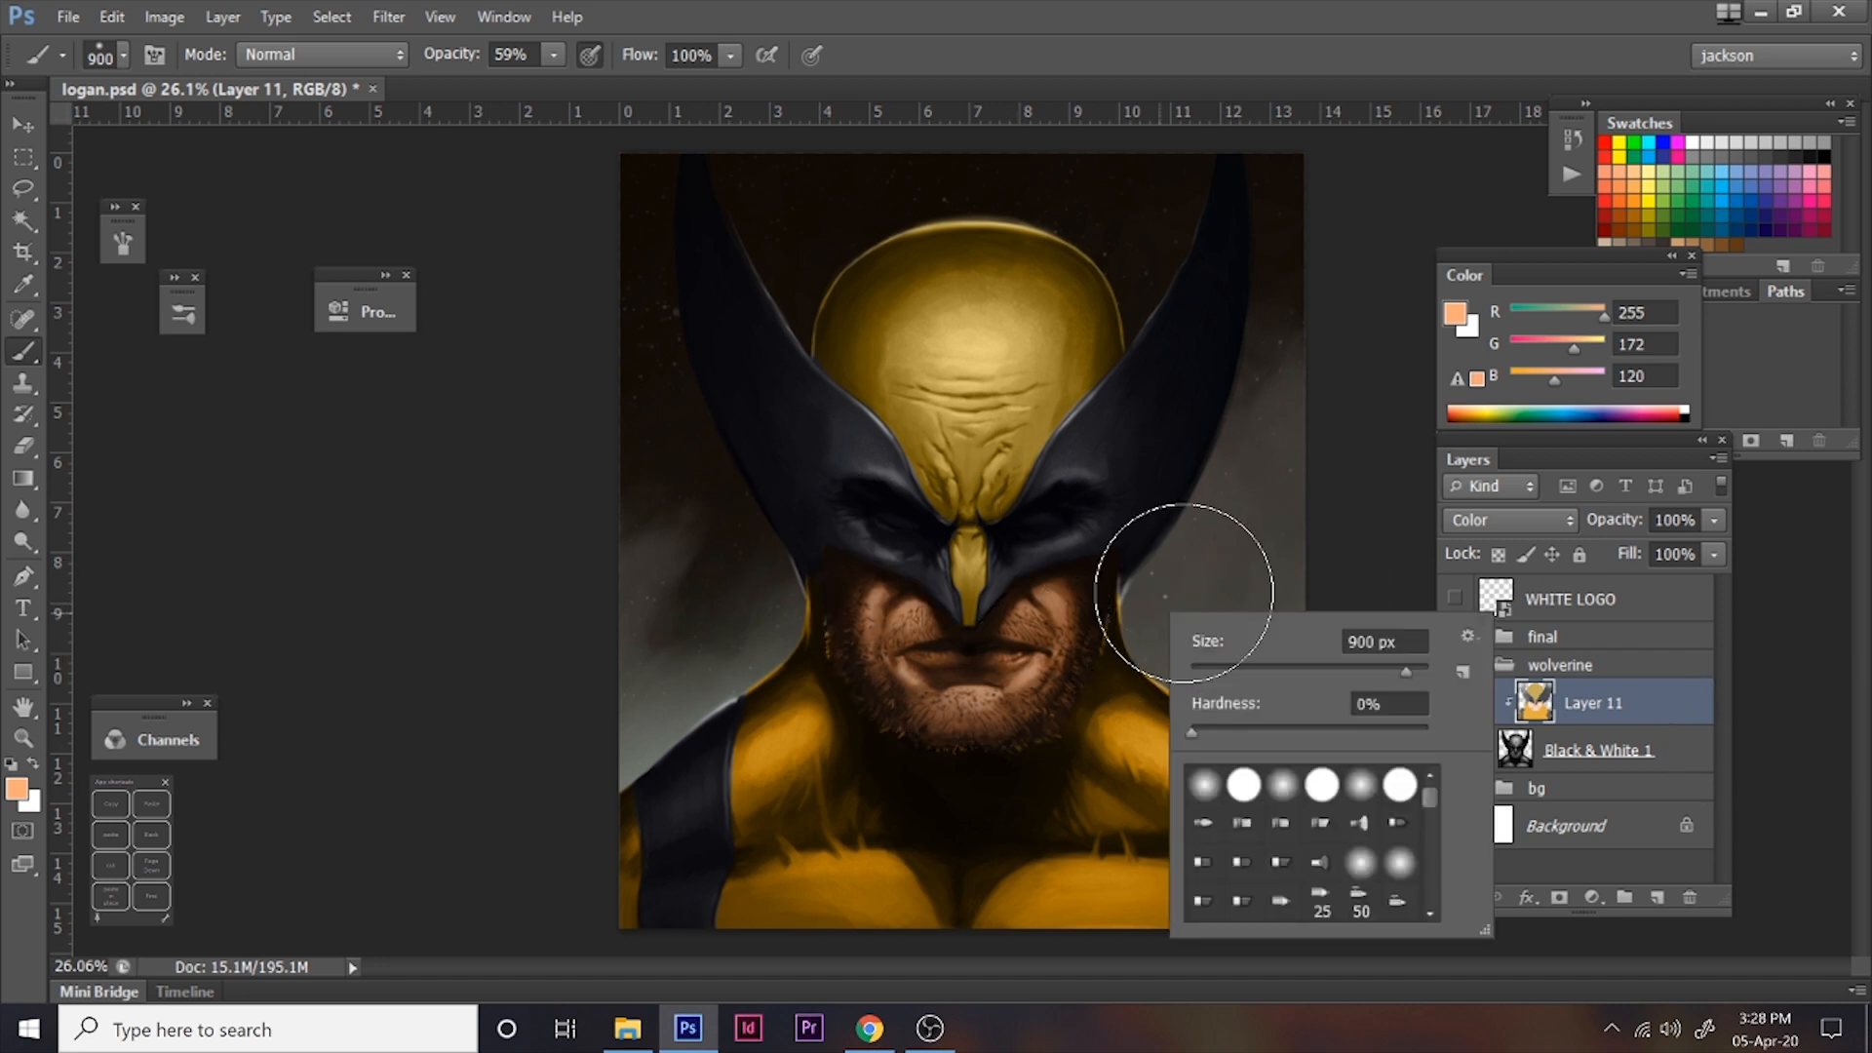
left_click(1579, 706)
left_click(1469, 712)
left_click(1468, 715)
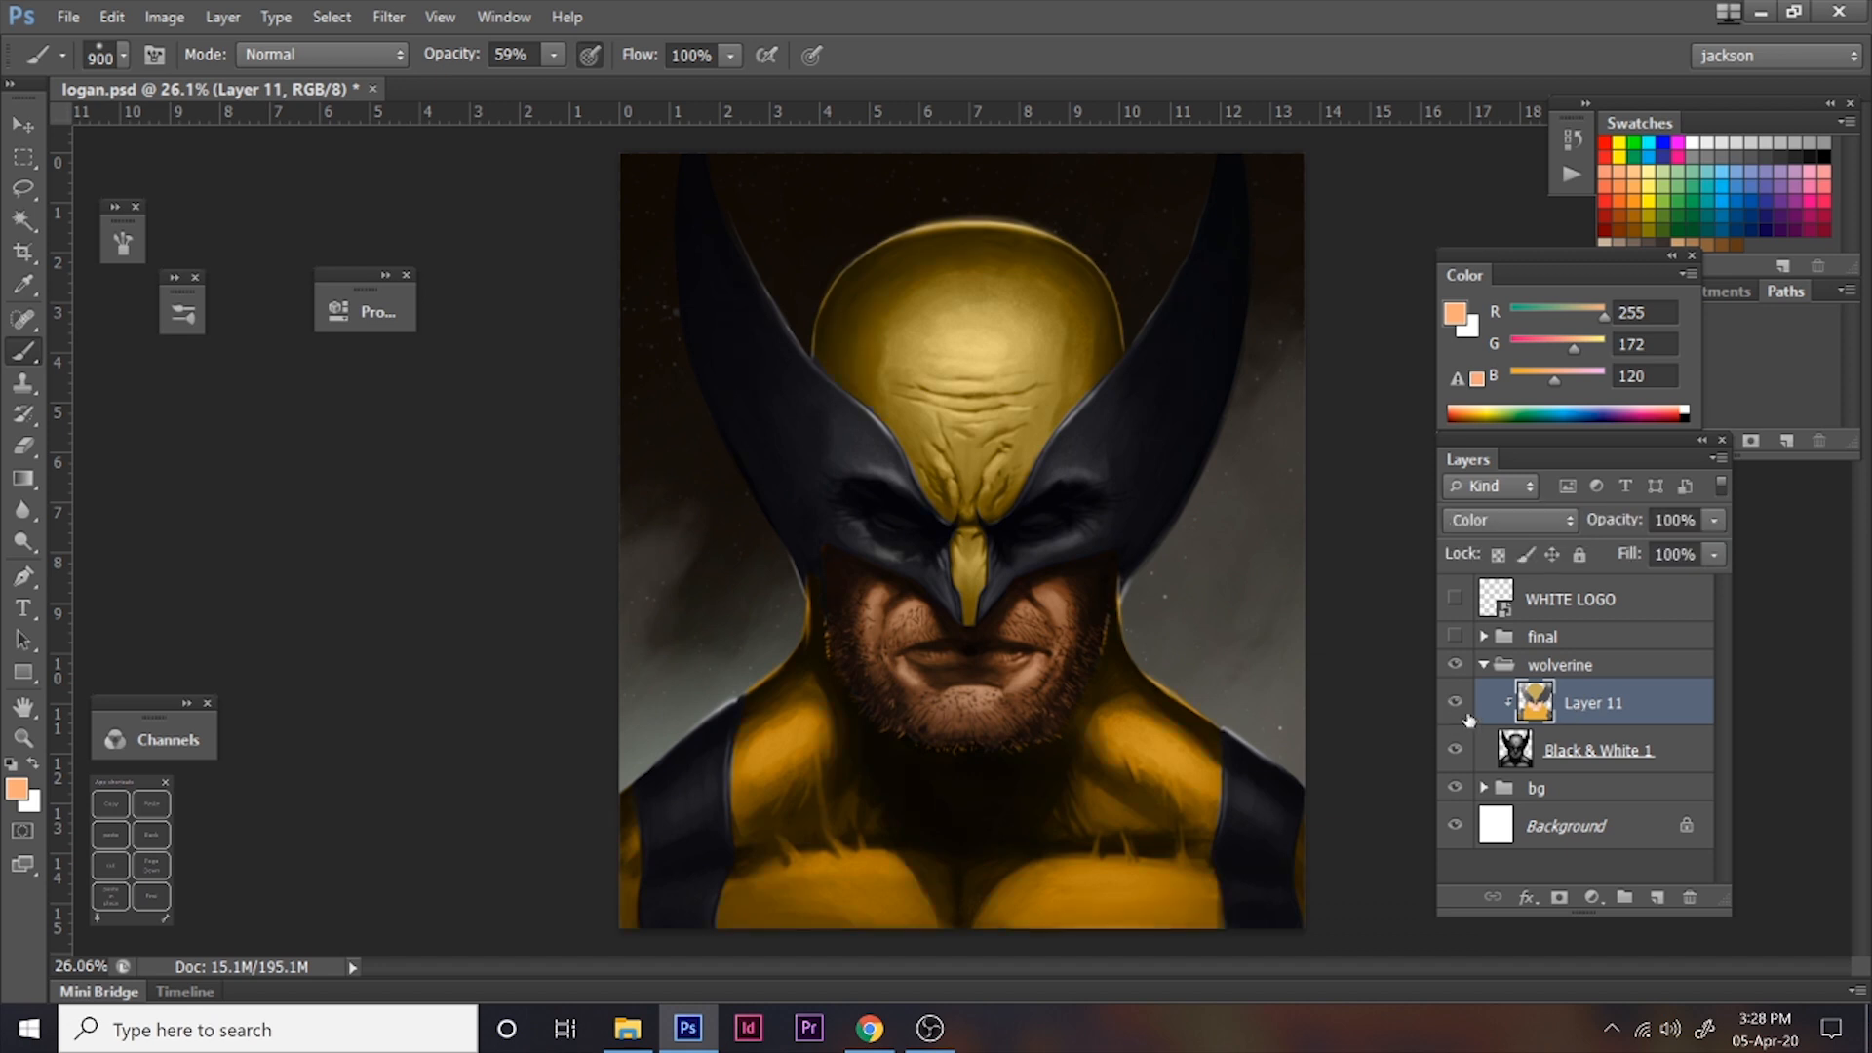
left_click(1456, 704)
left_click(1456, 702)
left_click(1459, 713)
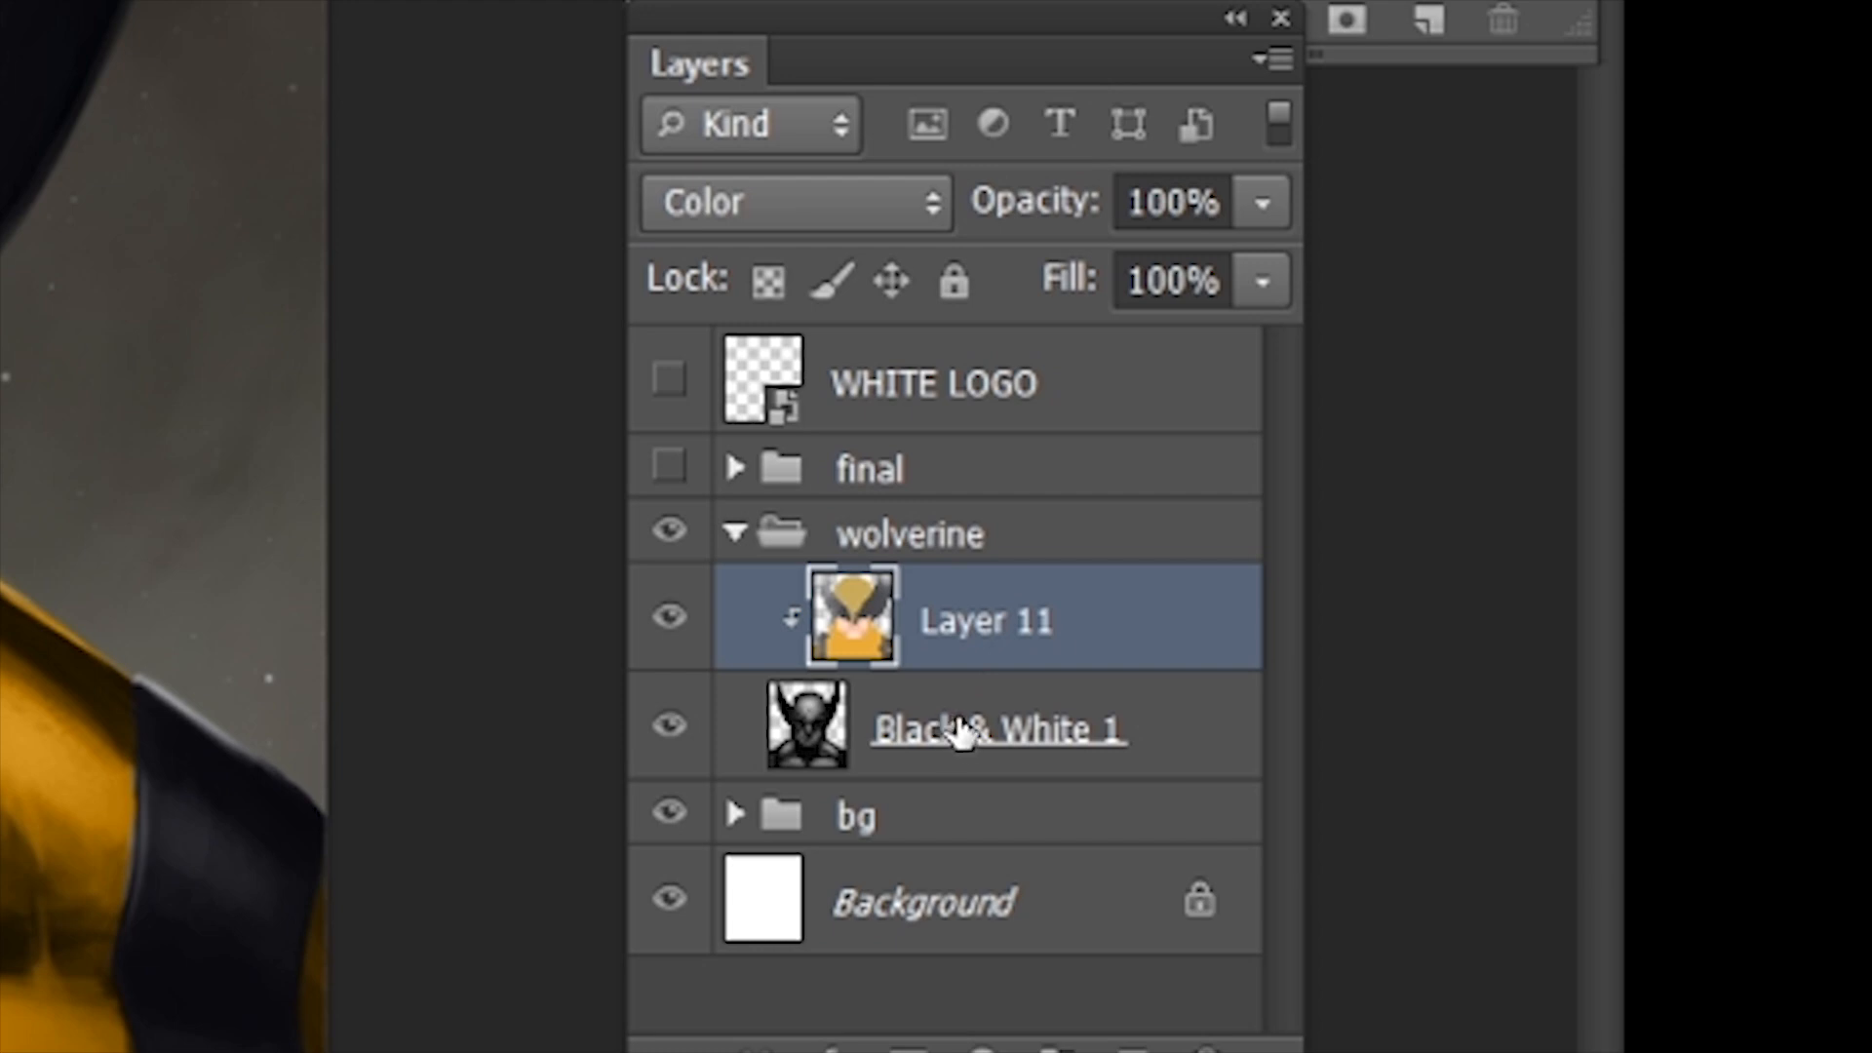
- Try merging Layer 11 and Black & White 1 into a single layer
left_click(953, 731, "shift")
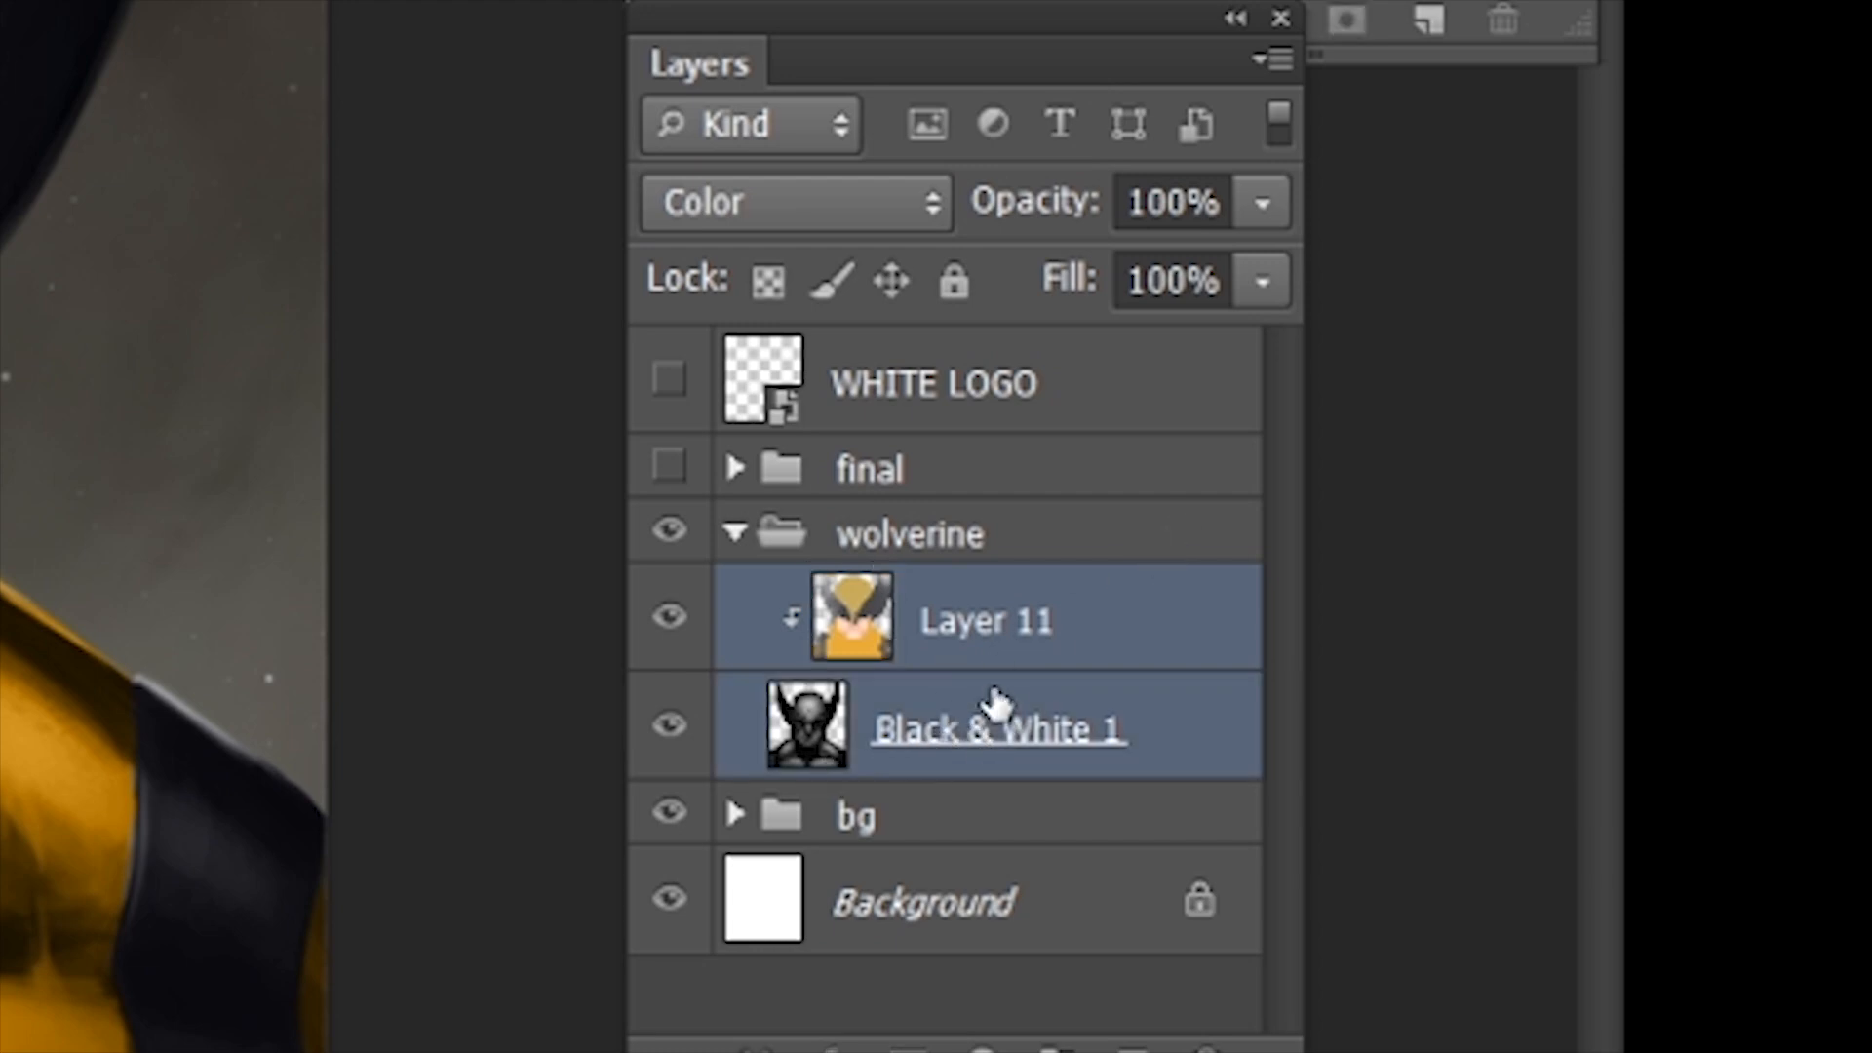
right_click(996, 668)
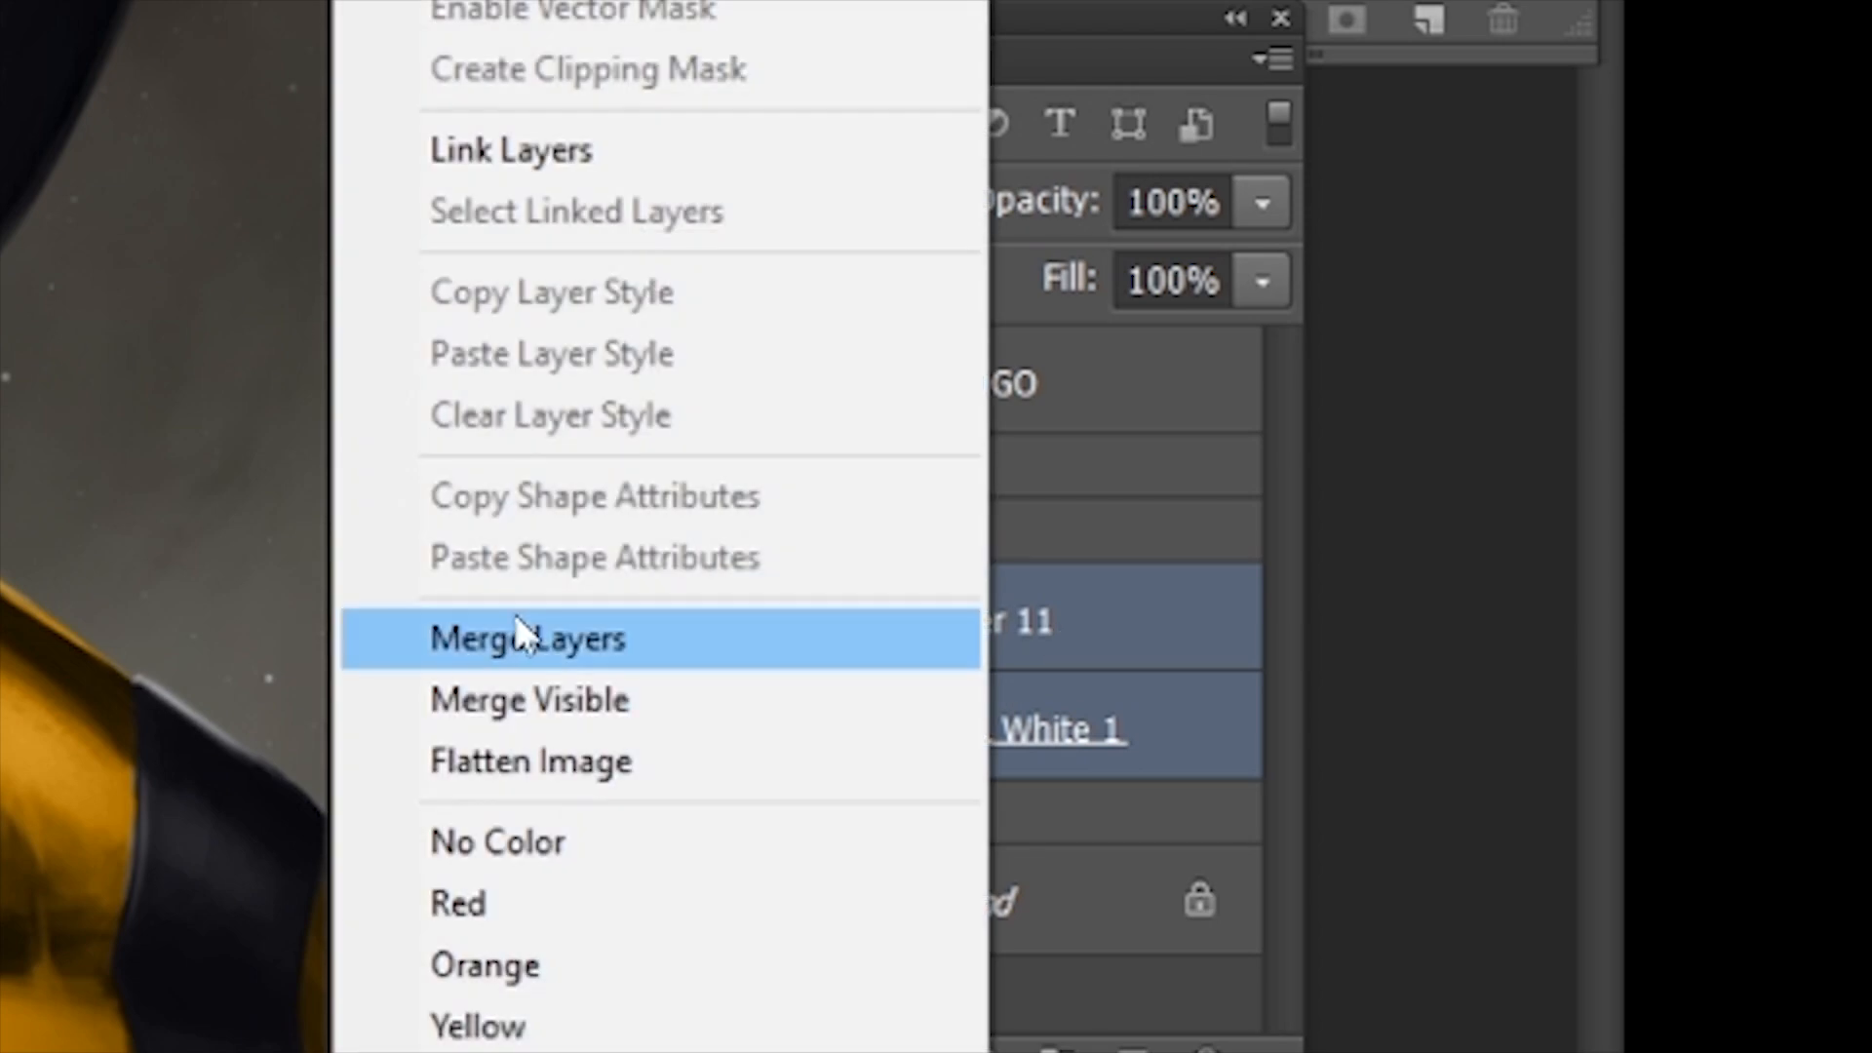
left_click(530, 645)
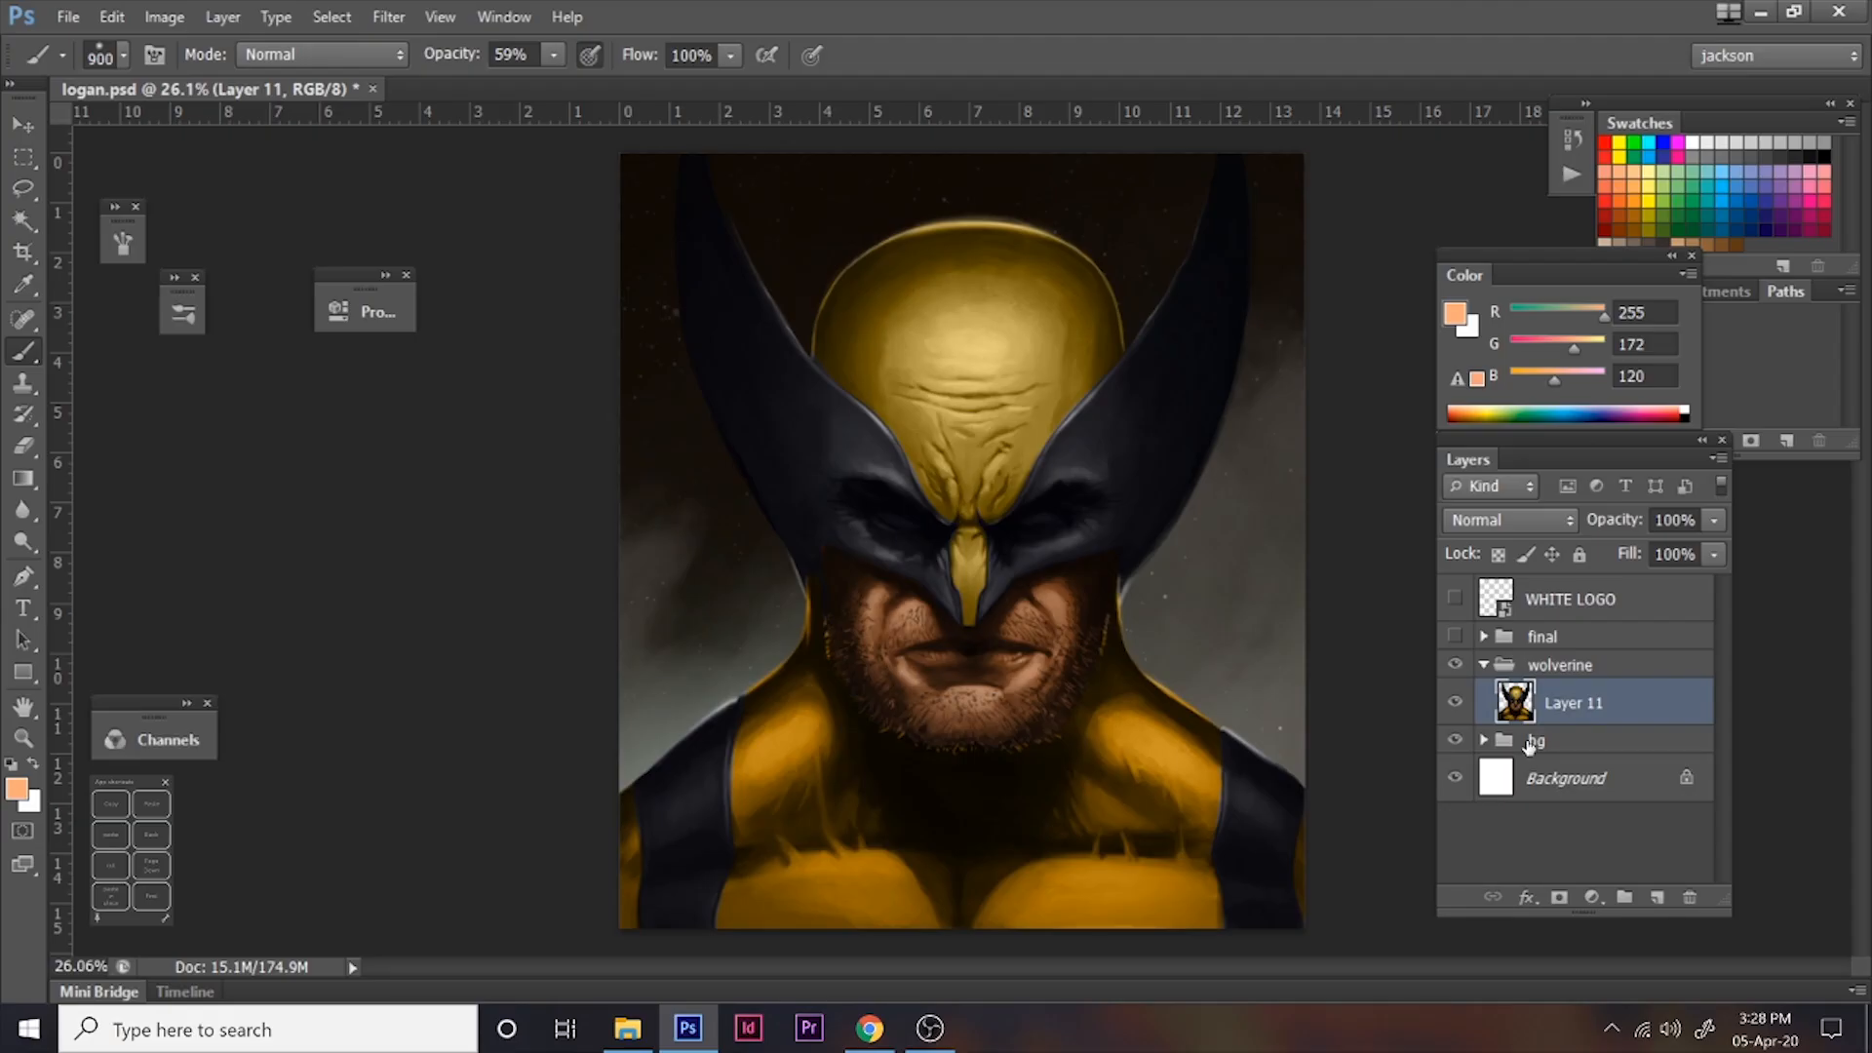
left_click(667, 621)
left_click(1456, 703)
- Reduce the brush size to 250 px
key("bracketleft")
key("bracketleft")
key("bracketleft")
key("bracketleft")
key("bracketleft")
key("bracketleft")
key("bracketleft")
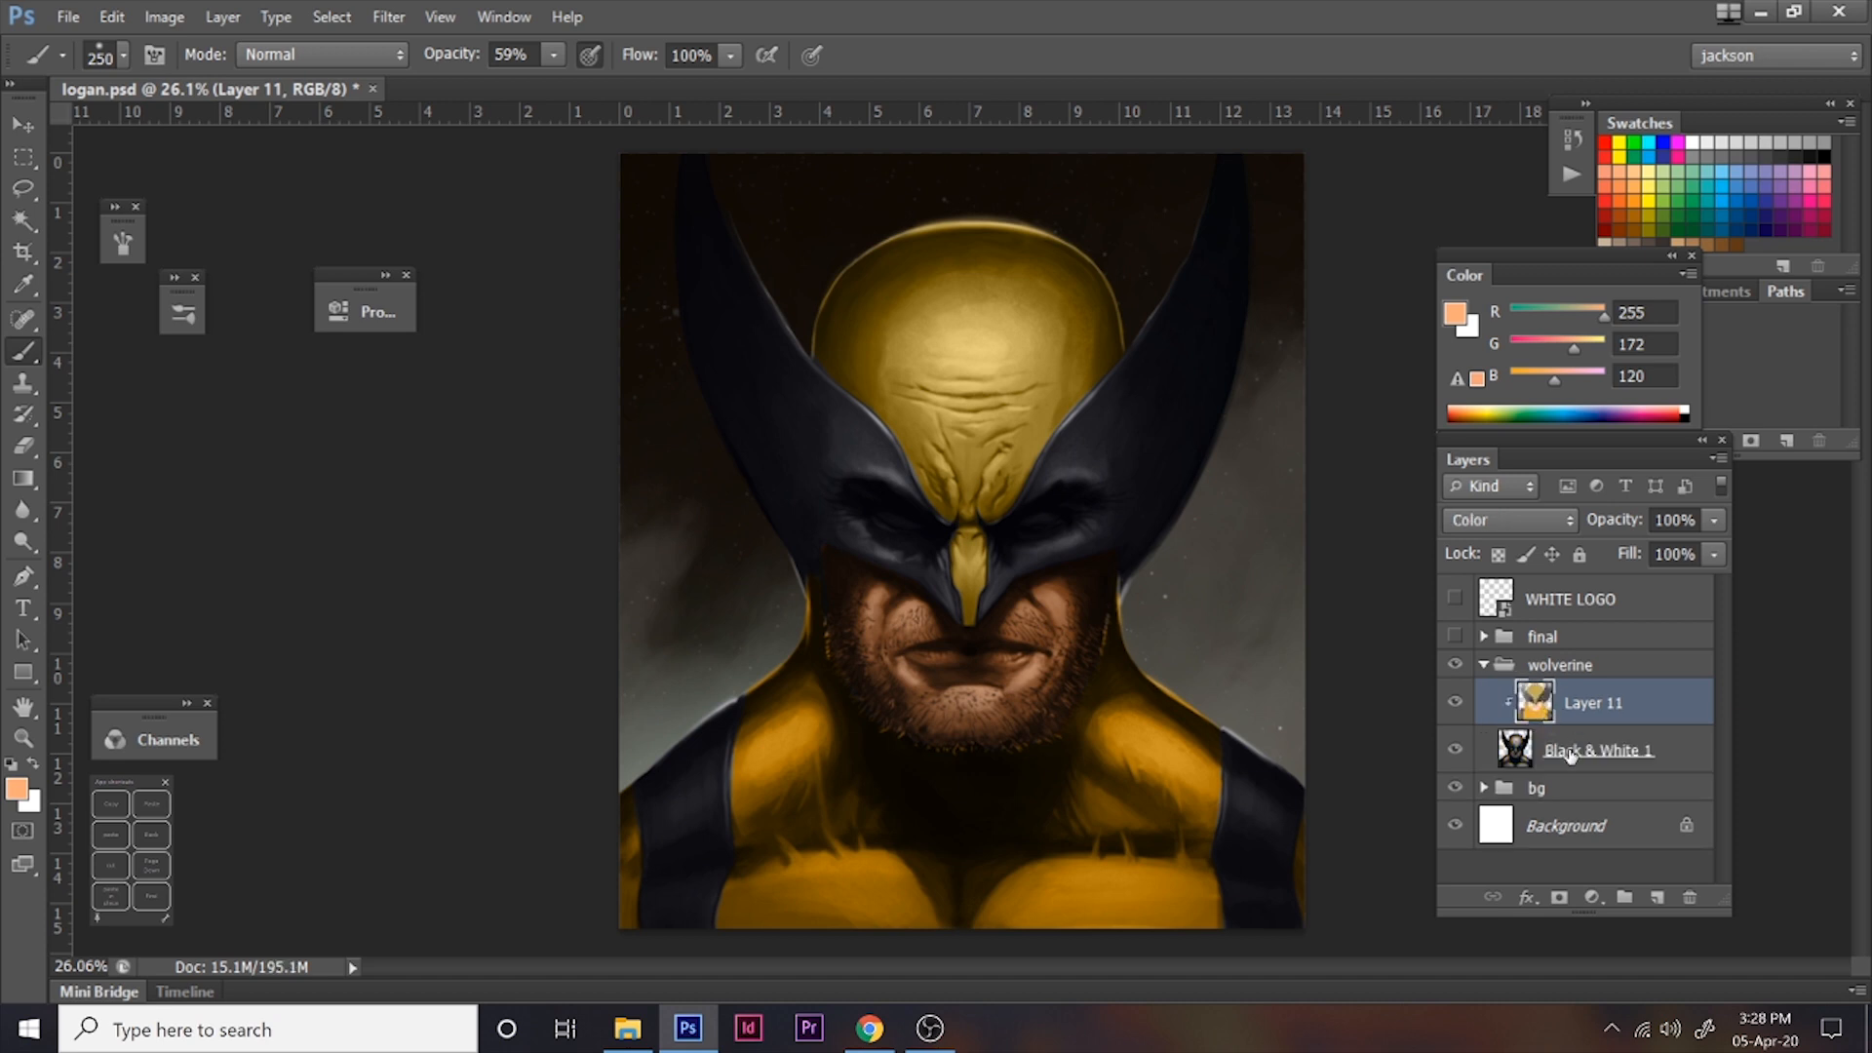
left_click(1570, 756, "shift")
key("ctrl+j")
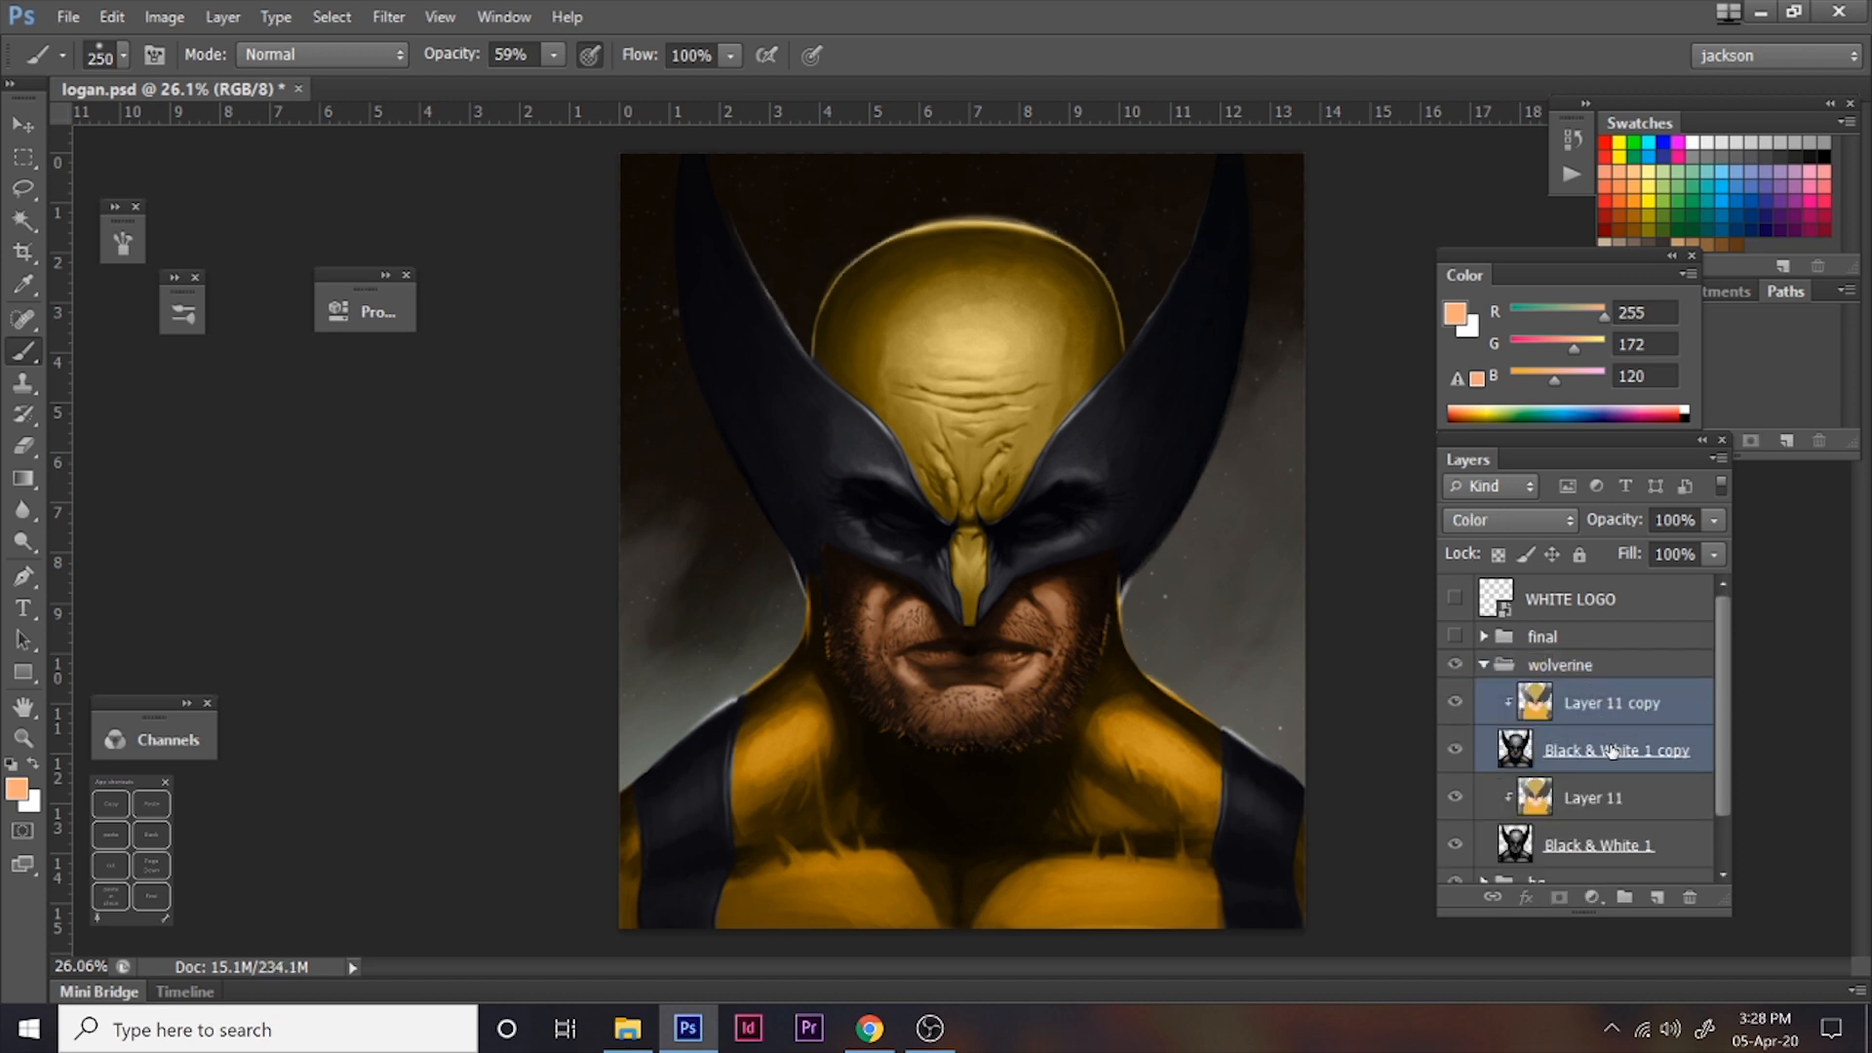
key("Delete")
- Duplicate Layer 11 and Black & White 1 and merge the two copies, keeping the originals hidden
left_click(1570, 754, "shift")
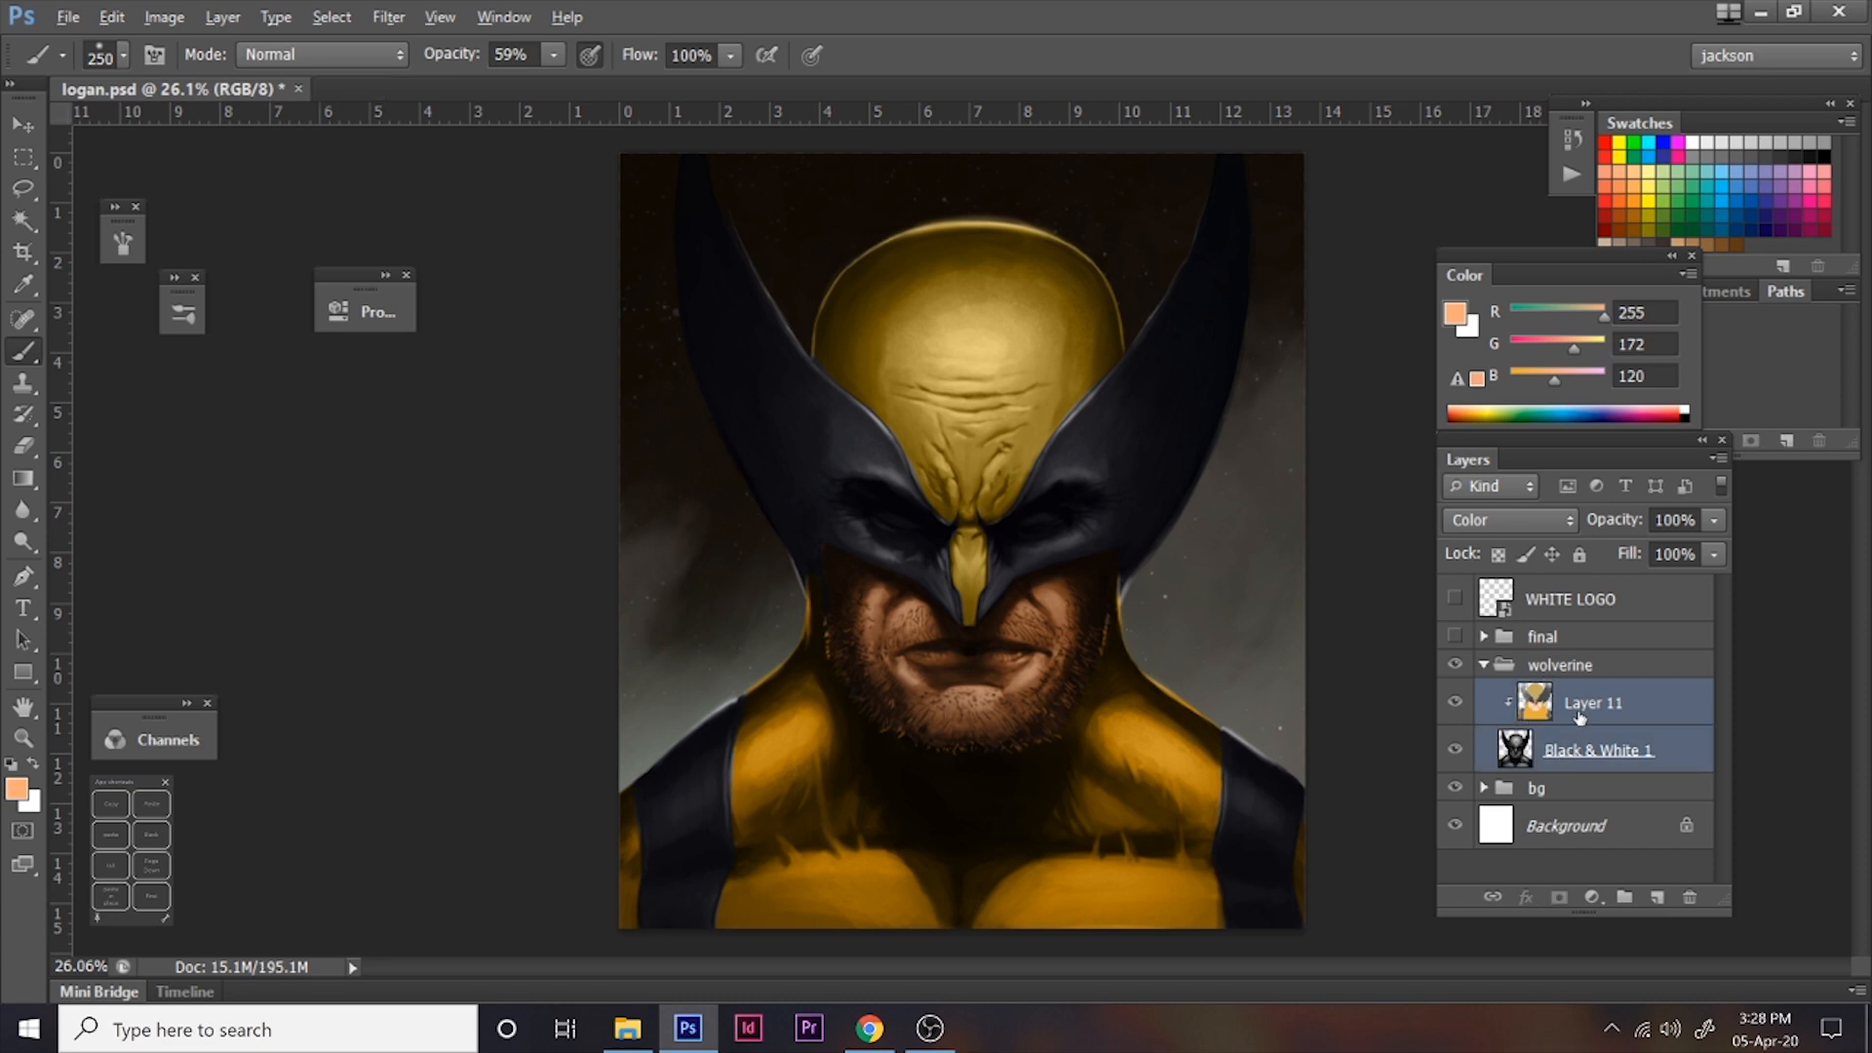
left_click_drag(1593, 716, 1596, 701)
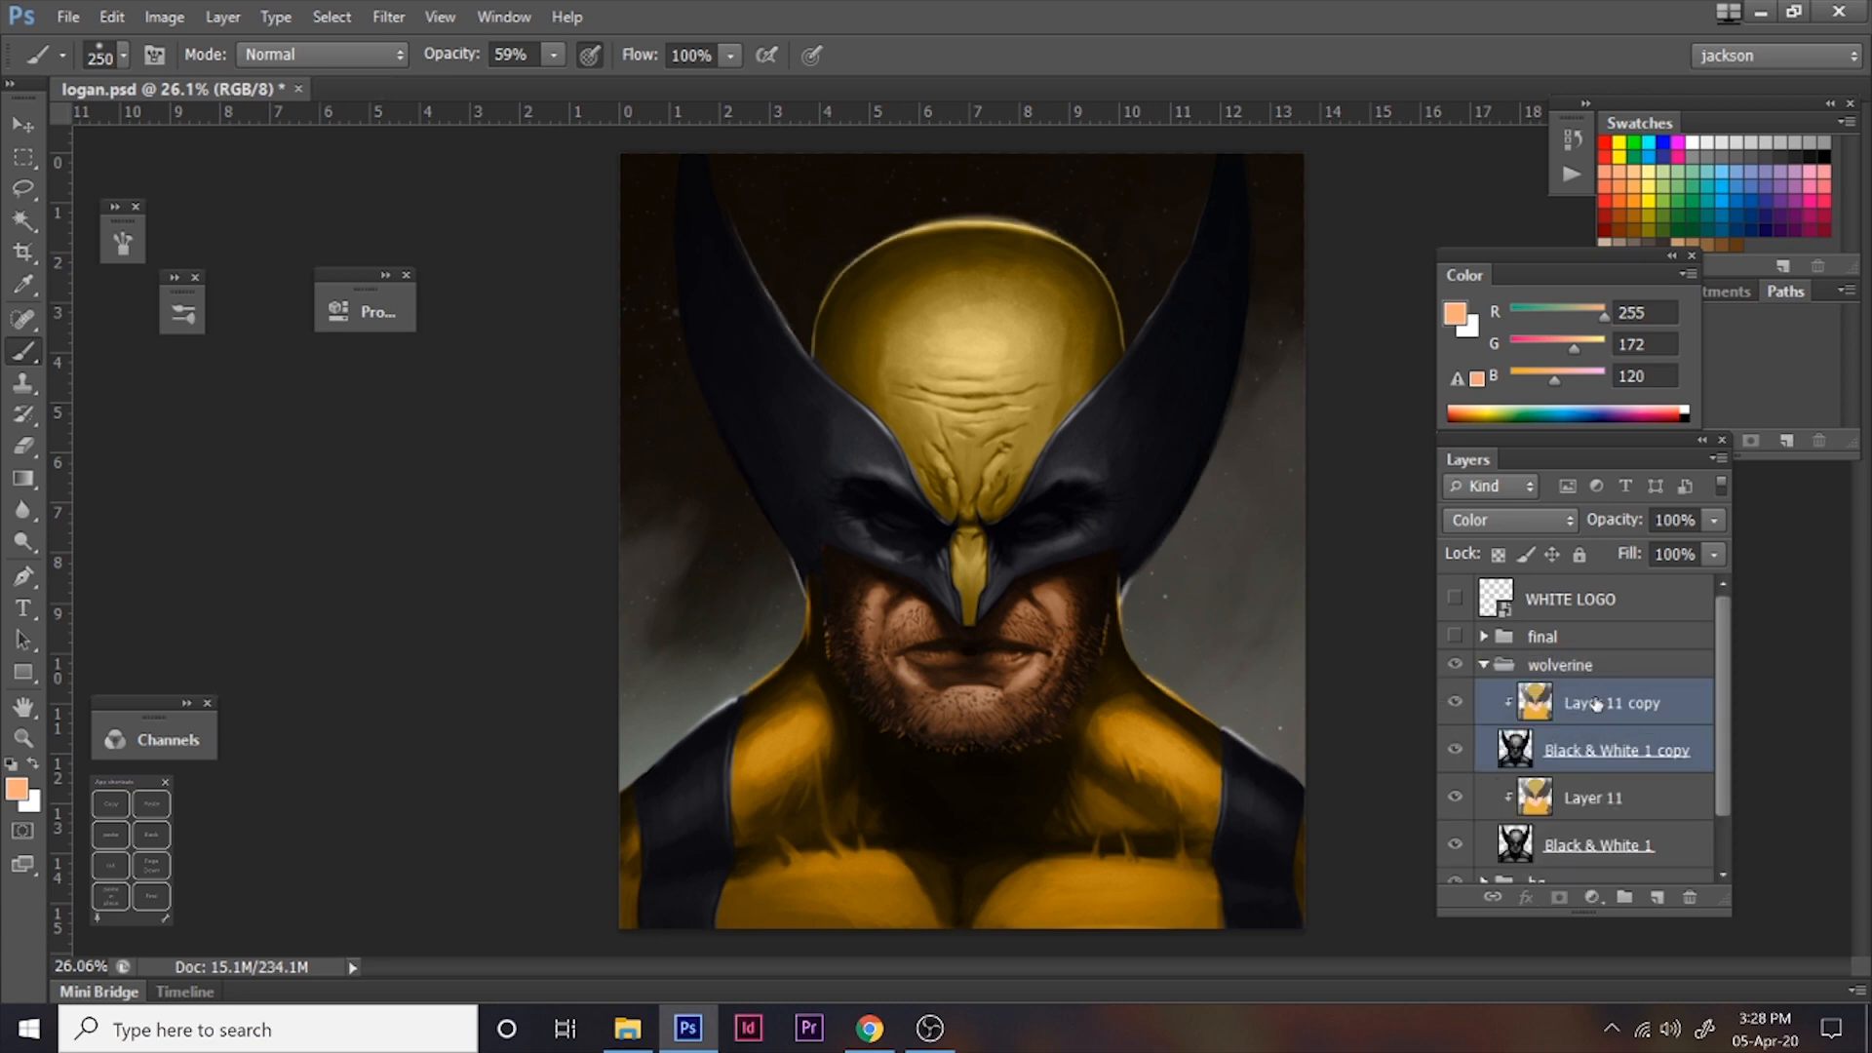
left_click(1457, 835)
right_click(1596, 716)
left_click(1434, 719)
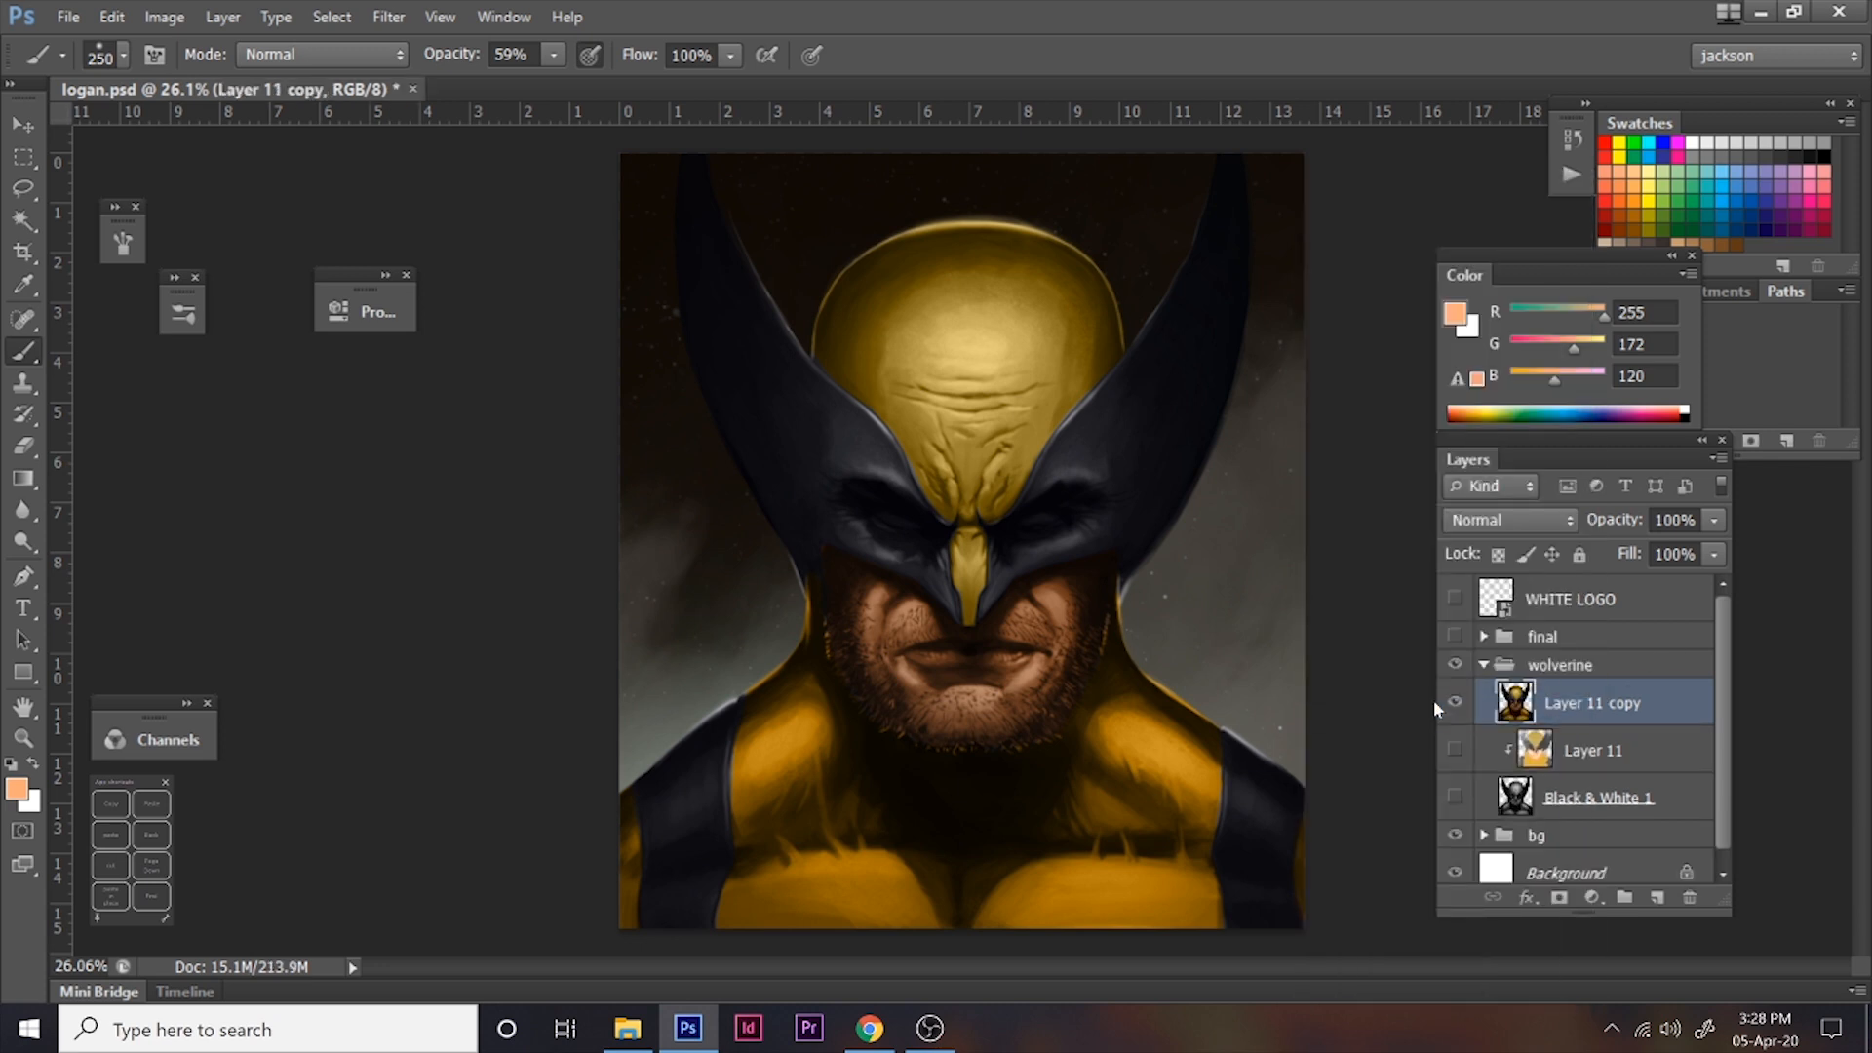
- Toggle the visibility of the merged layer and the two original layers to compare them
mouse_move(1151, 671)
left_mouse_down()
mouse_move(1124, 690)
mouse_move(1155, 698)
left_mouse_up()
left_click(1455, 702)
left_click(1454, 797)
left_click(1454, 750)
left_click(1453, 800)
left_click(1453, 792)
left_click(1455, 797)
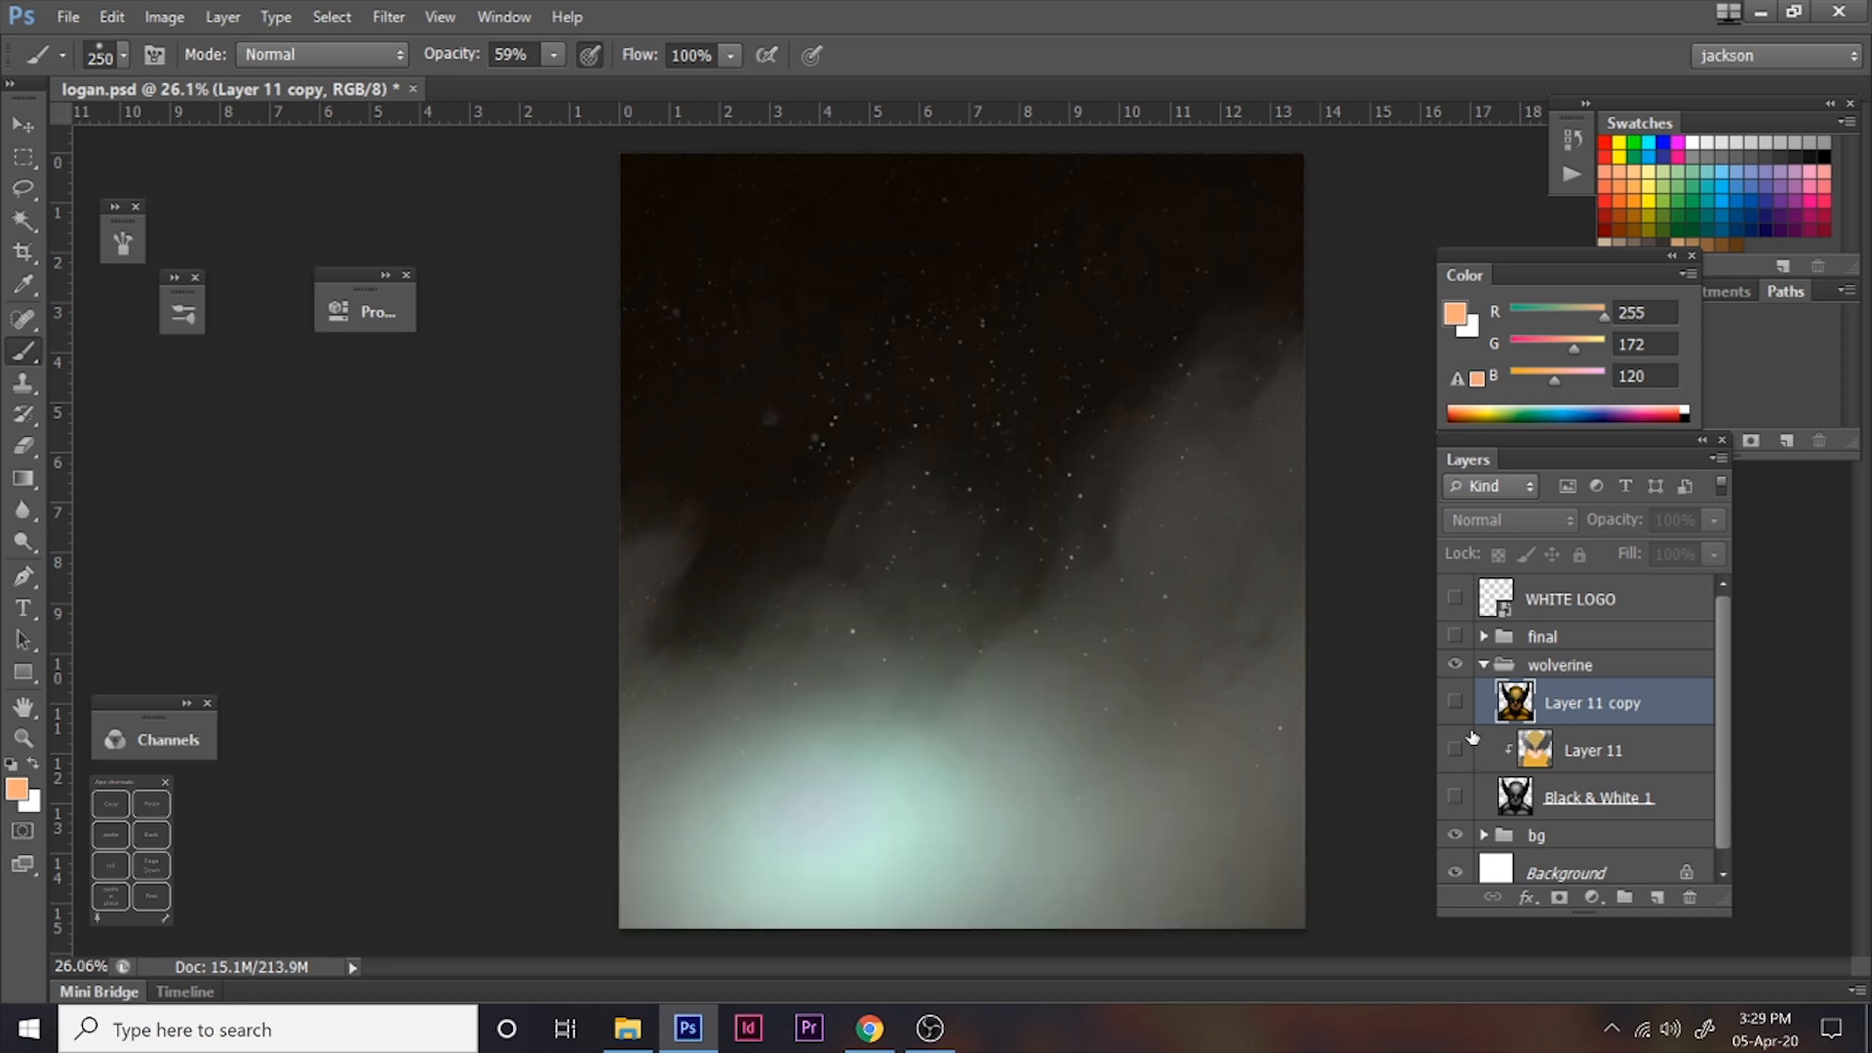
left_click(1455, 702)
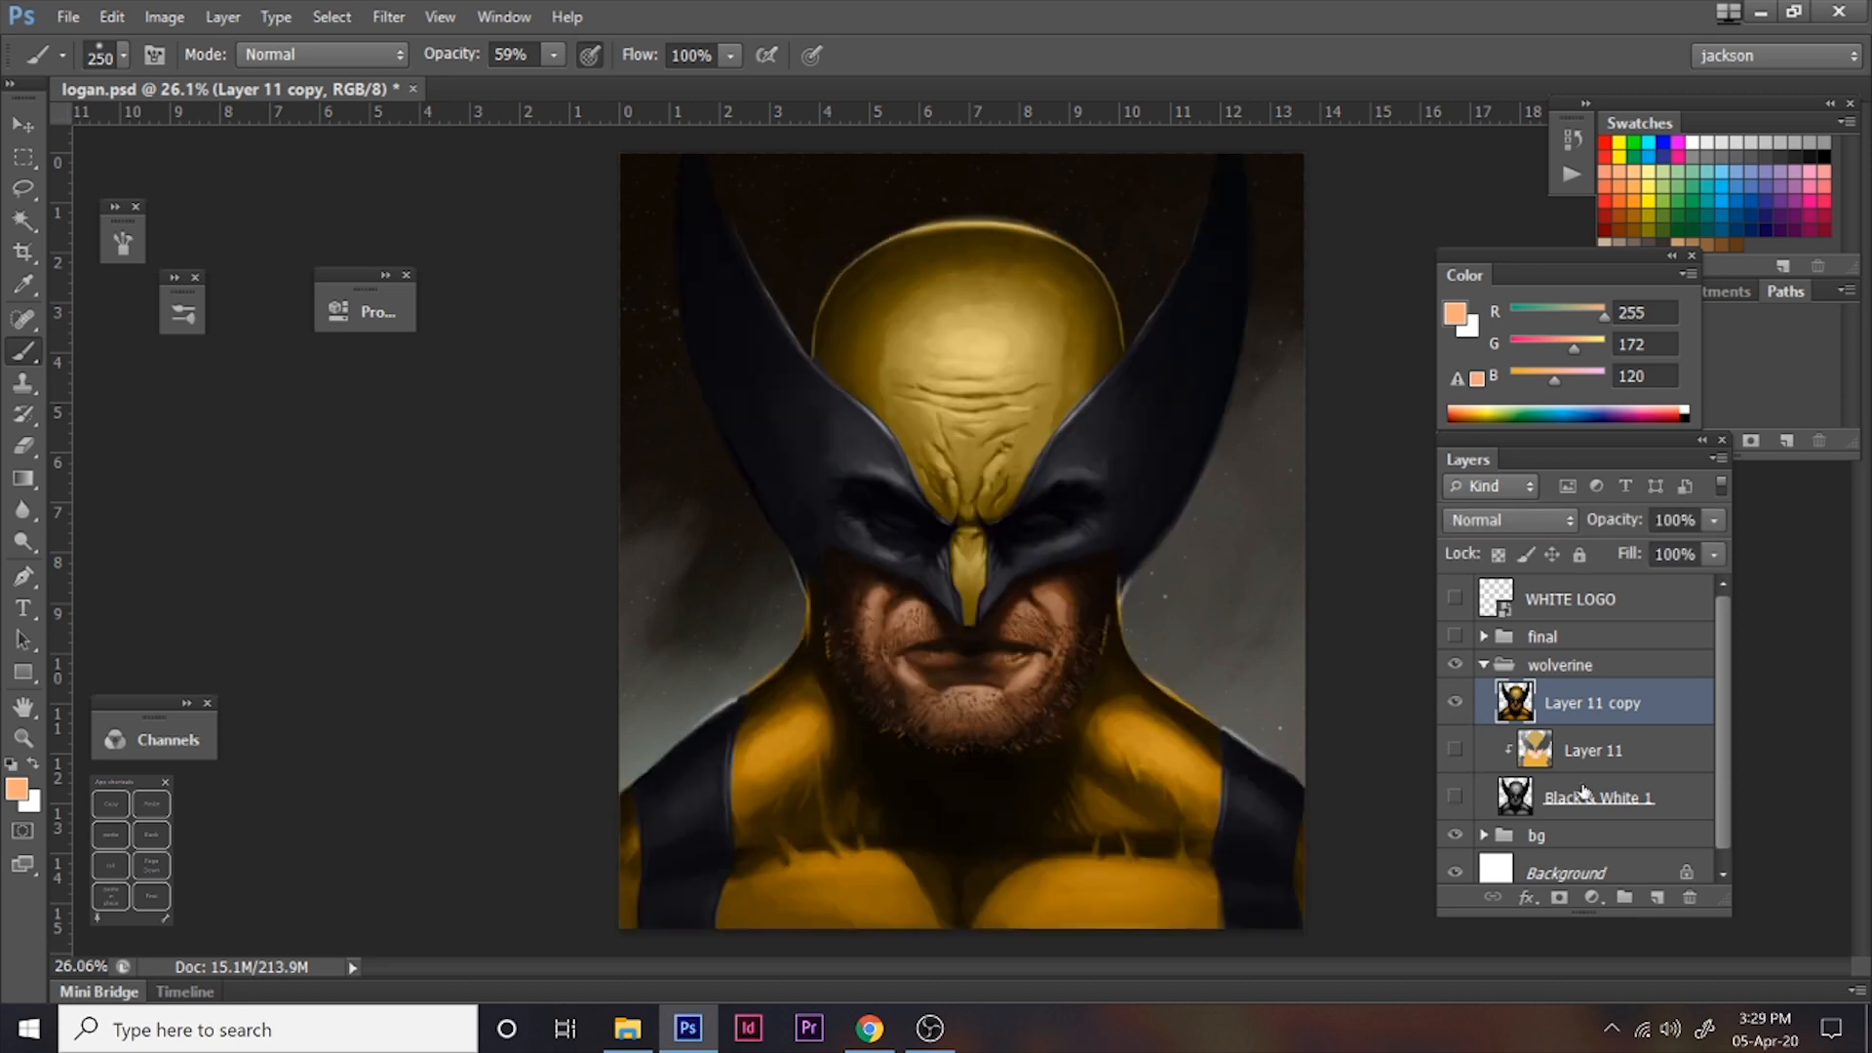
- Set the brush to Color Dodge mode at 44% opacity
key("bracketright")
key("bracketright")
key("bracketright")
key("bracketleft")
key("bracketleft")
key("bracketleft")
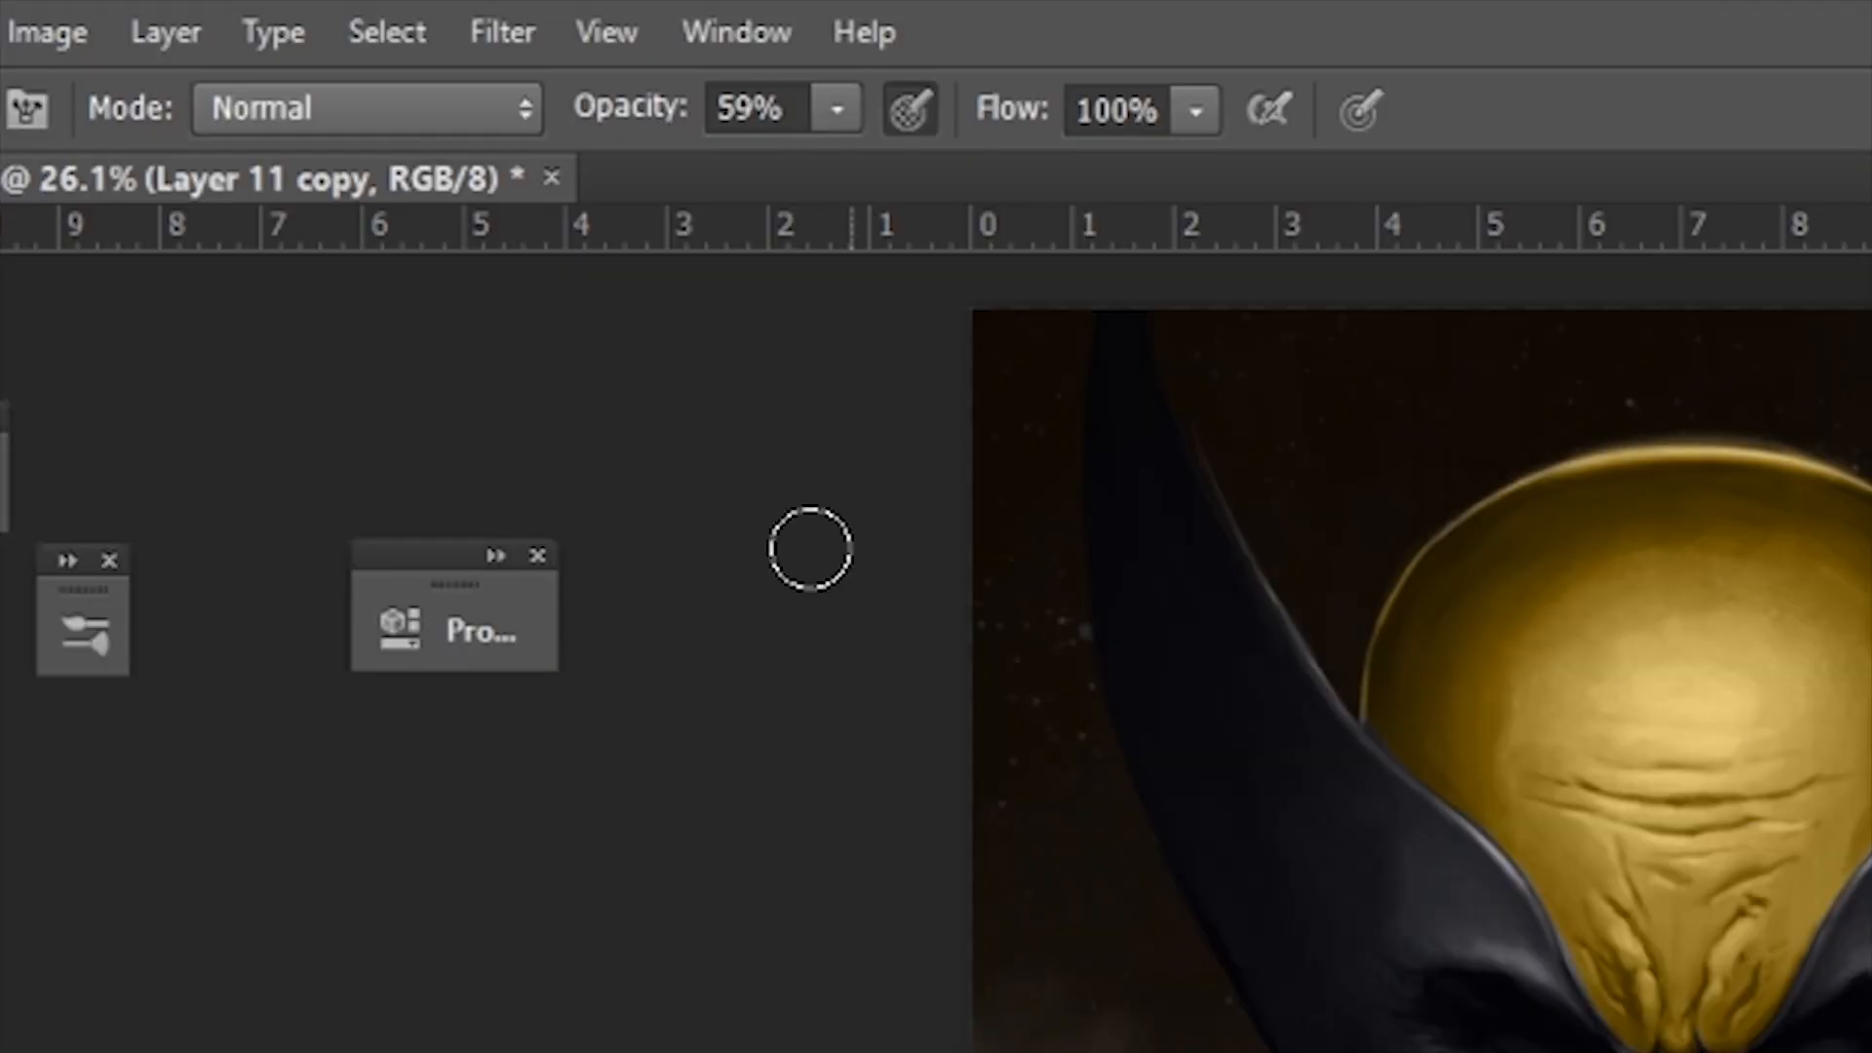
left_click(511, 129)
left_click(353, 685)
left_click_drag(844, 111, 805, 168)
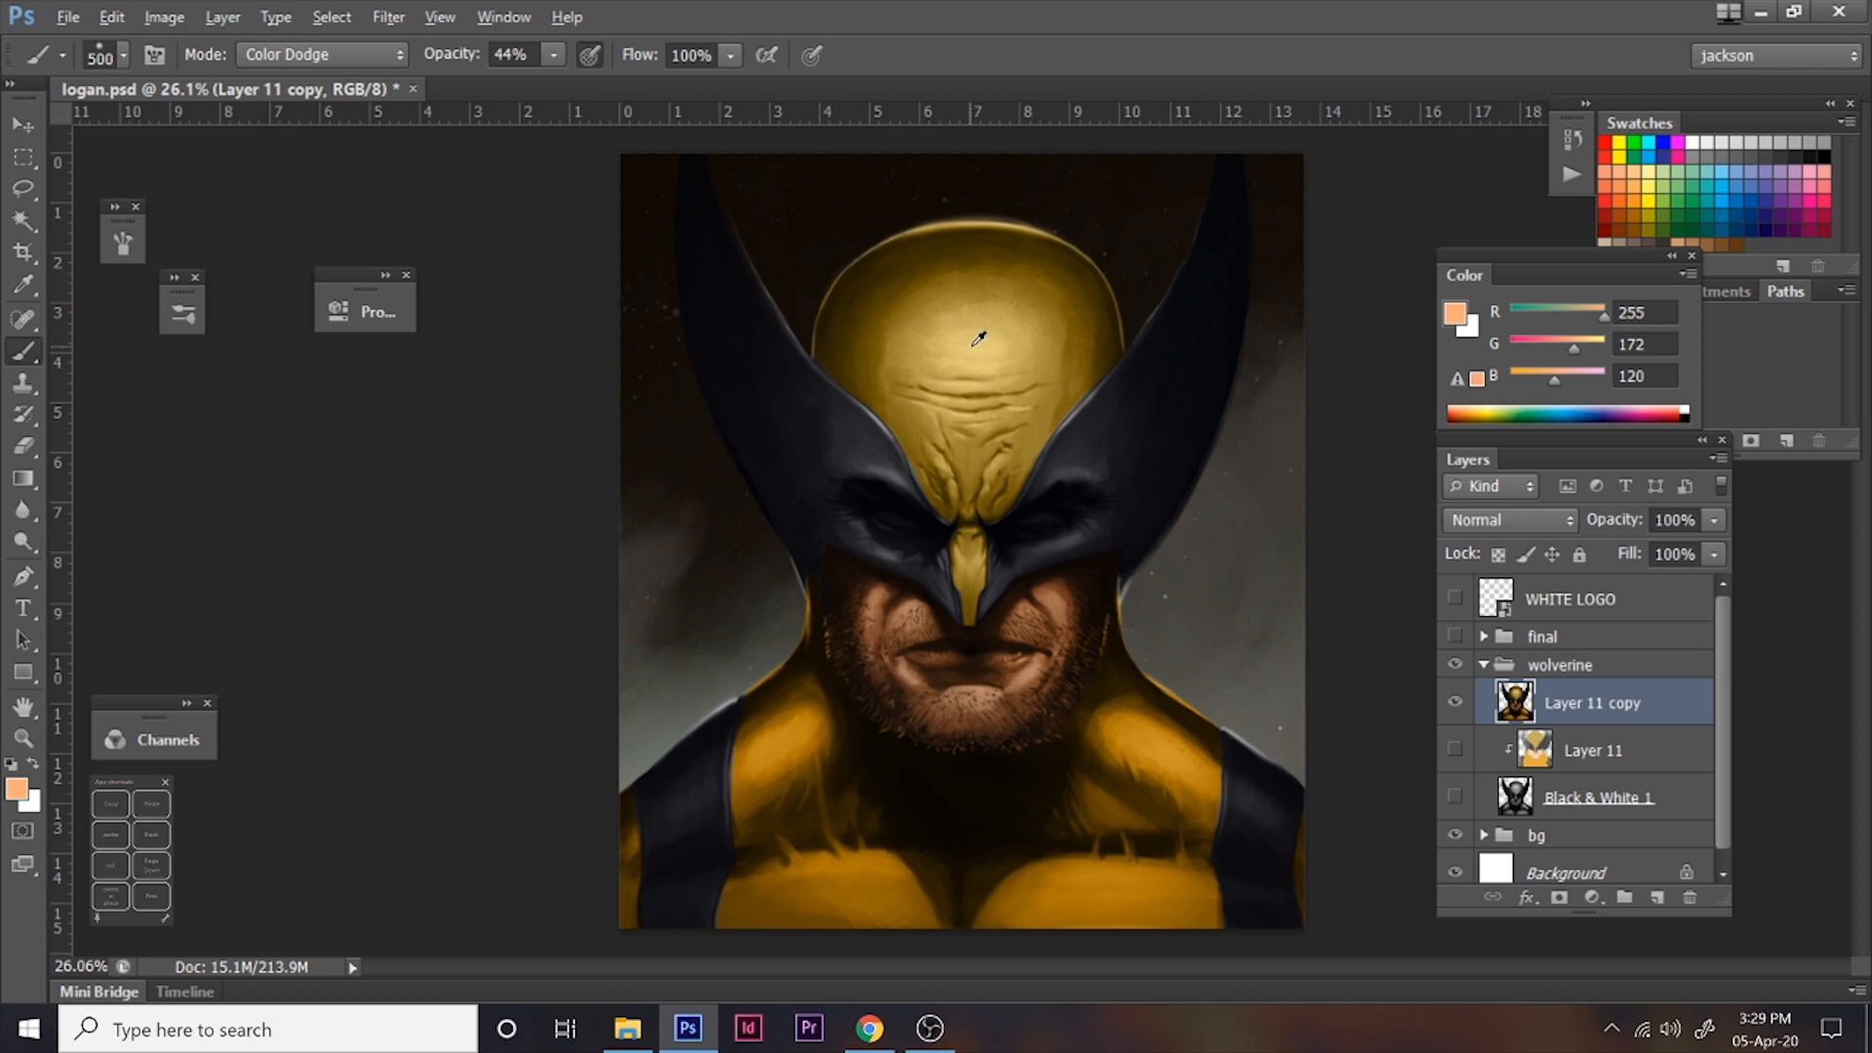
- Sample the mask's yellow from the forehead and brighten the foreground colour to RGB 255, 207, 82
left_click(981, 337, "alt")
left_click(1456, 312)
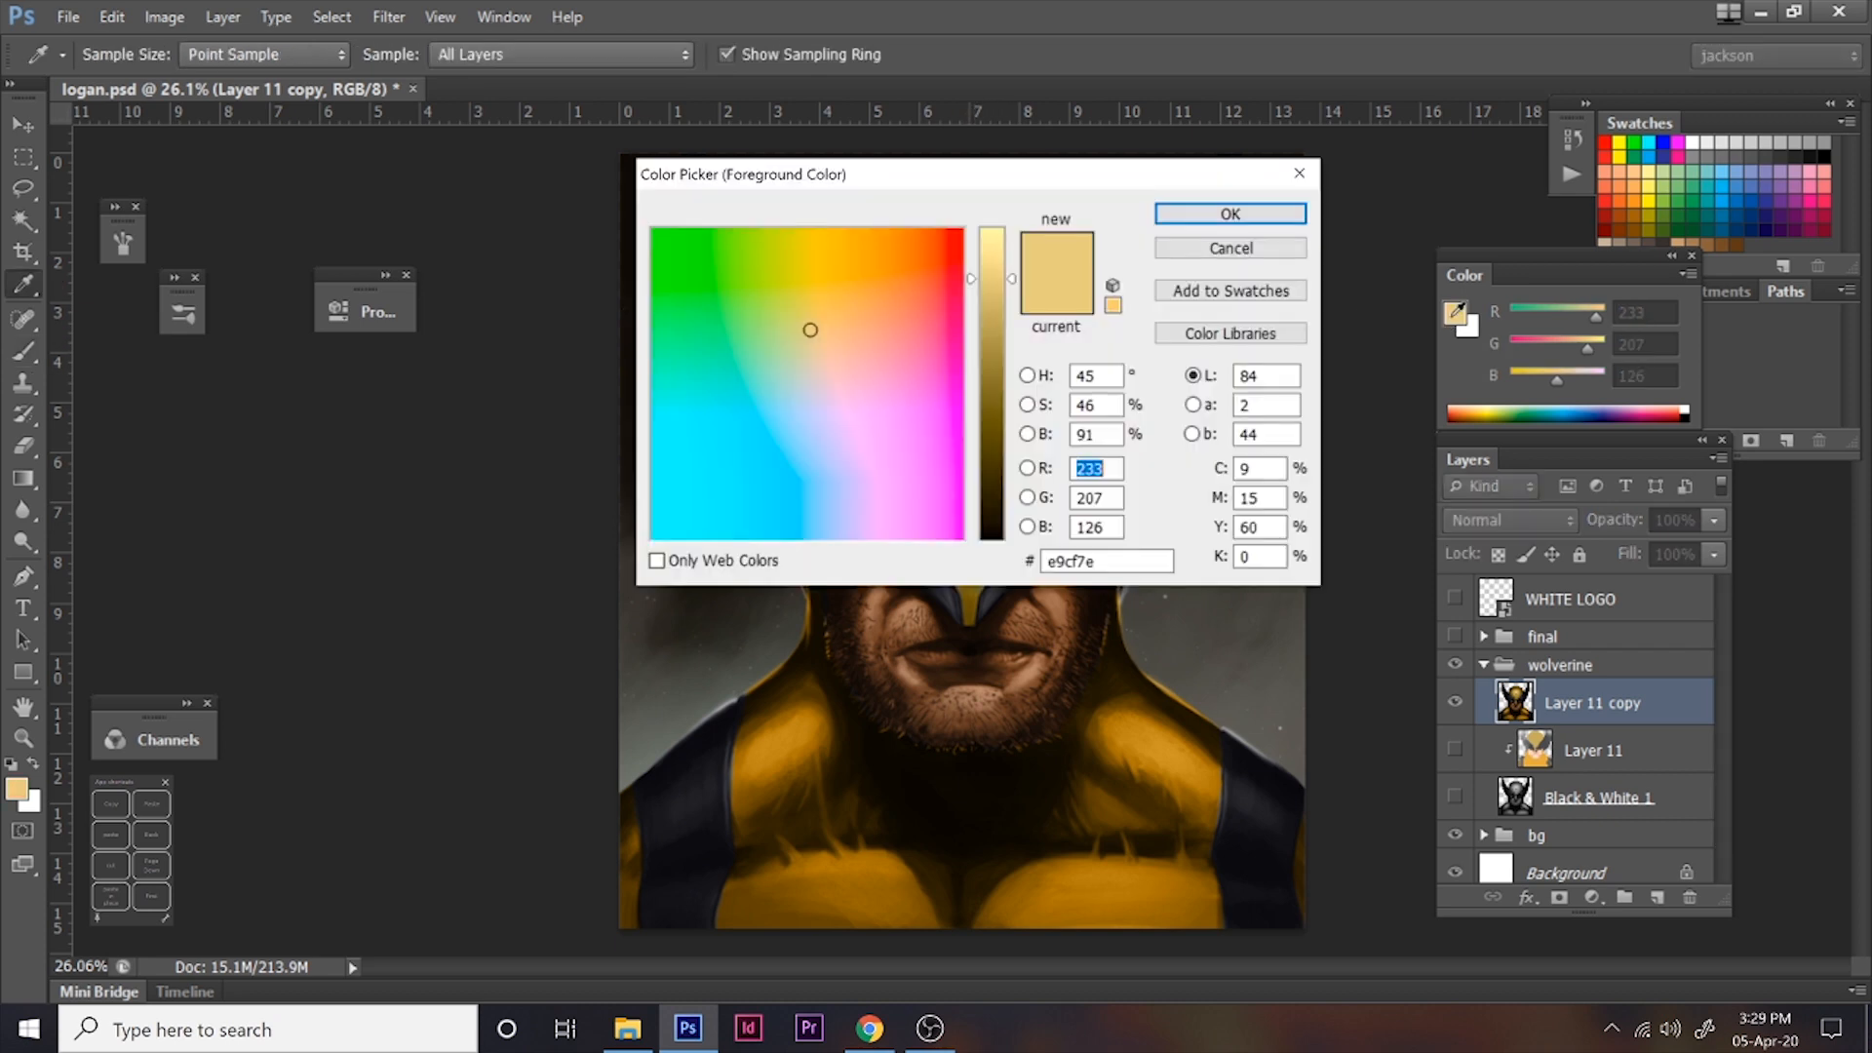
left_click_drag(1012, 279, 1012, 255)
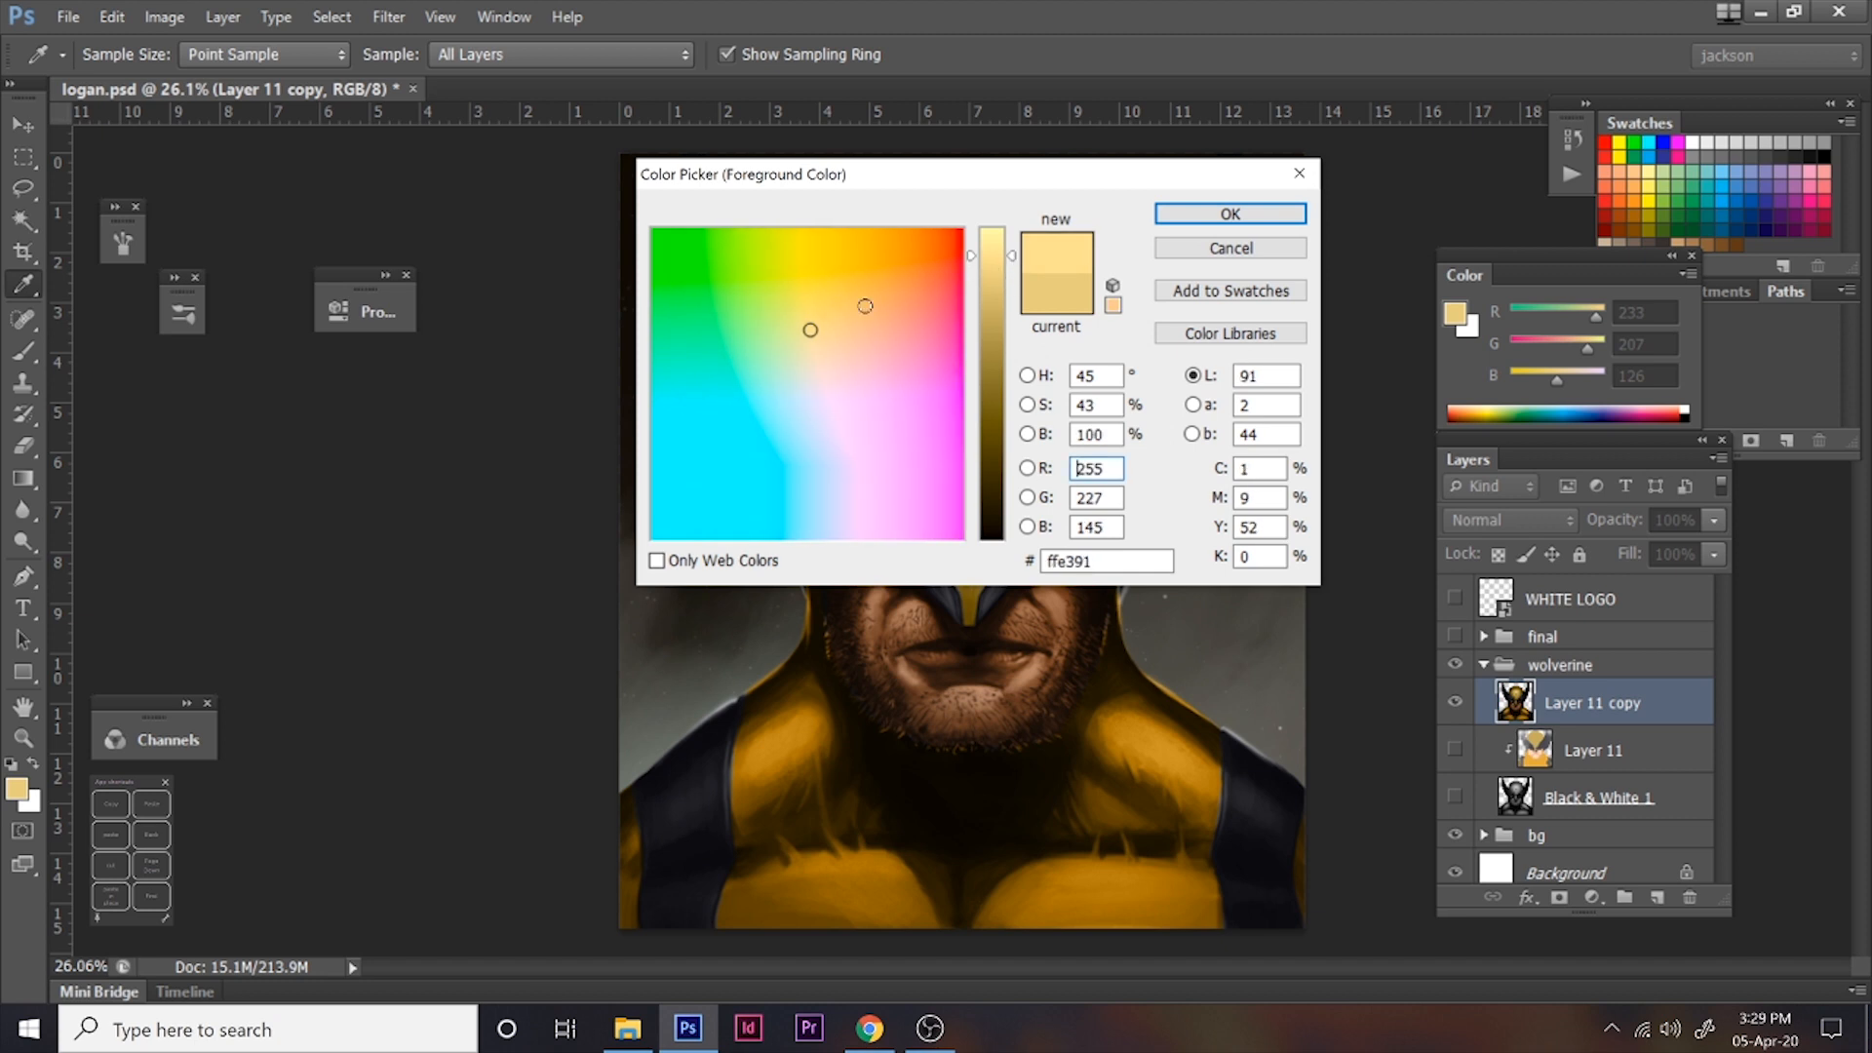
left_click_drag(826, 322, 843, 294)
left_click(1231, 214)
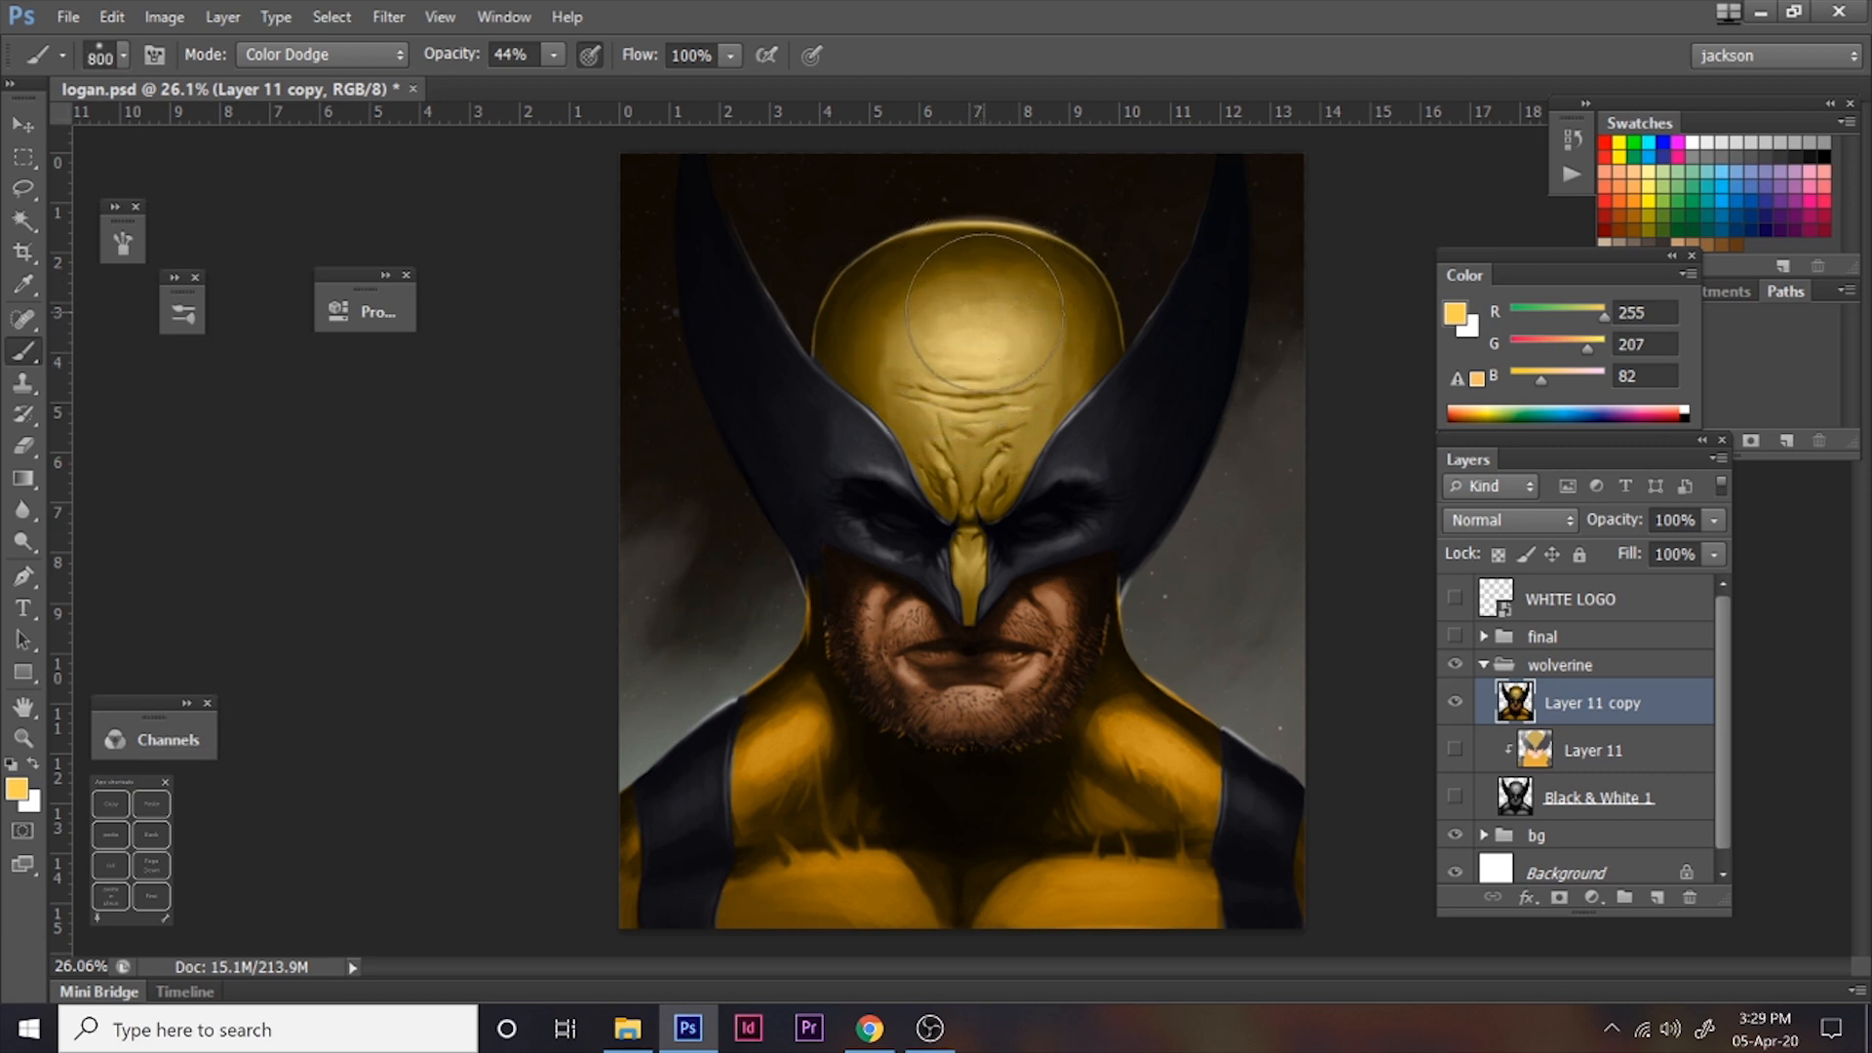
- Brush a glowing highlight onto the yellow forehead at 37% opacity, after undoing a first stroke at 44%
left_click_drag(970, 349, 1012, 362)
key("ctrl+z")
left_click(553, 54)
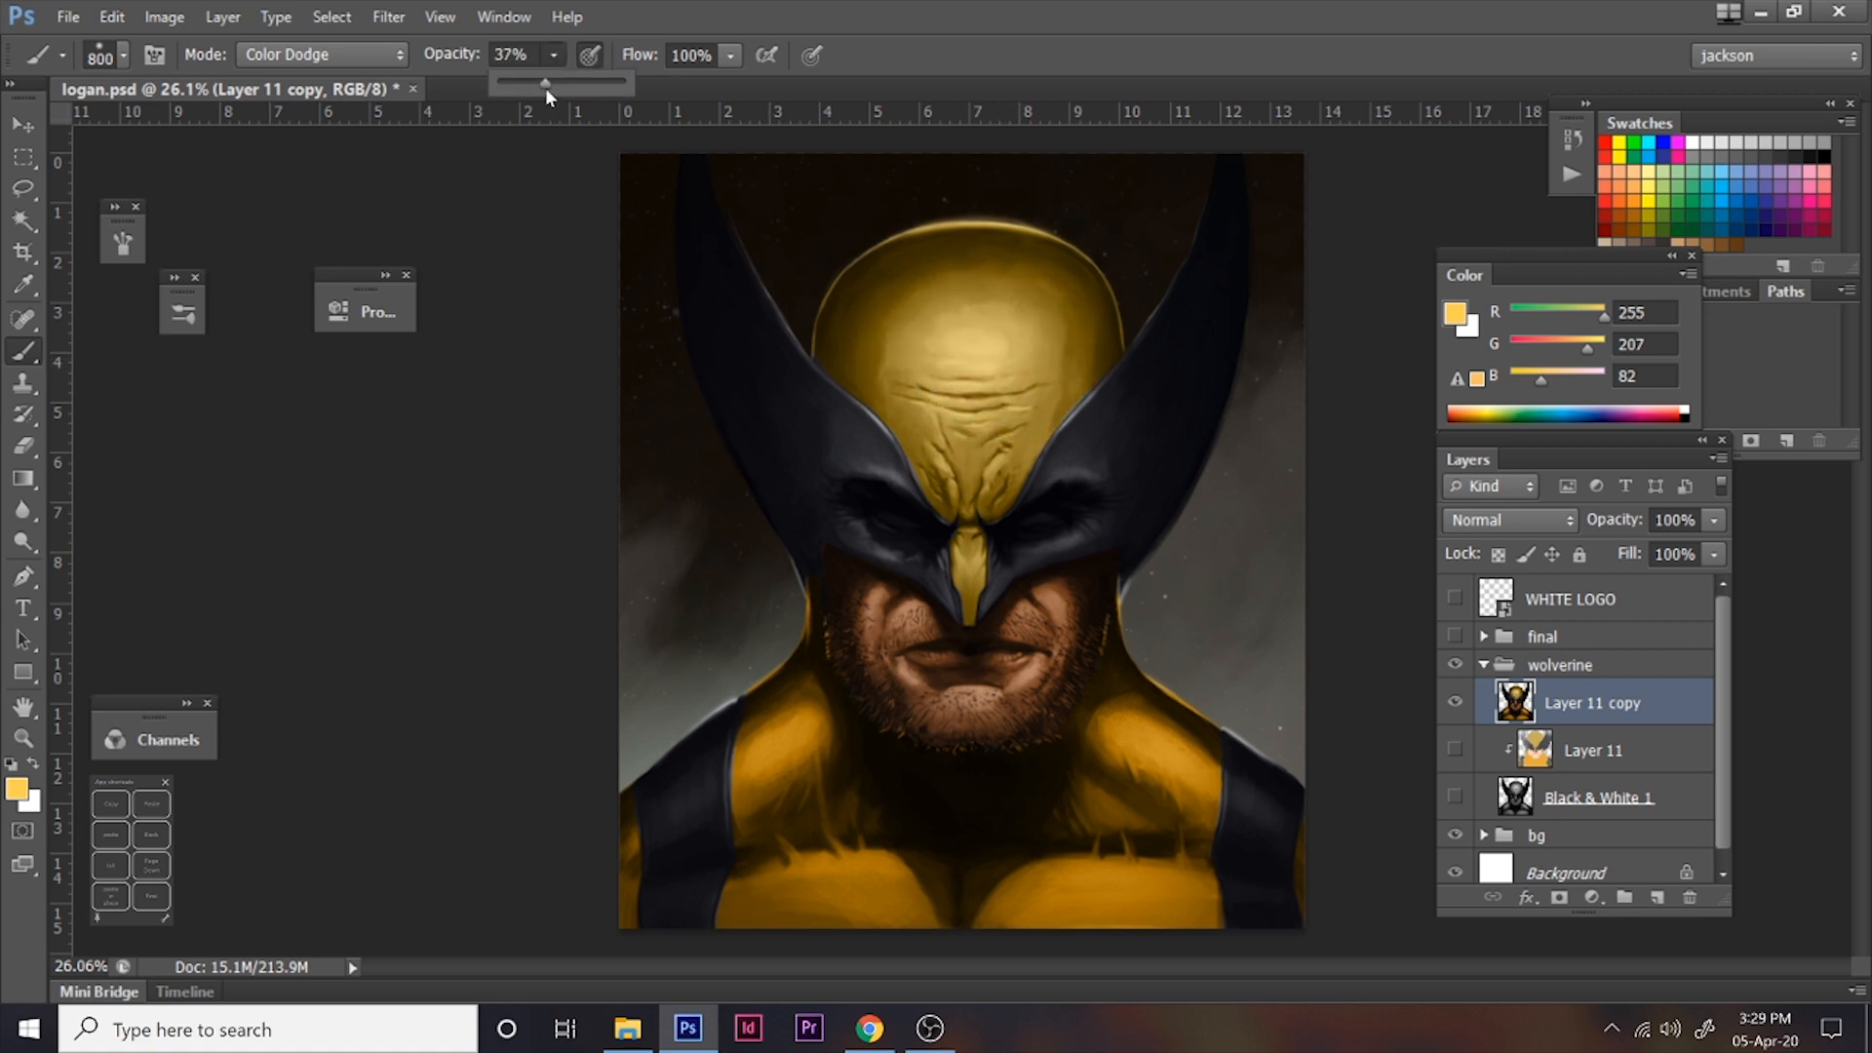
left_click(987, 353)
mouse_move(1003, 351)
left_mouse_down()
mouse_move(1068, 353)
mouse_move(973, 360)
left_mouse_up()
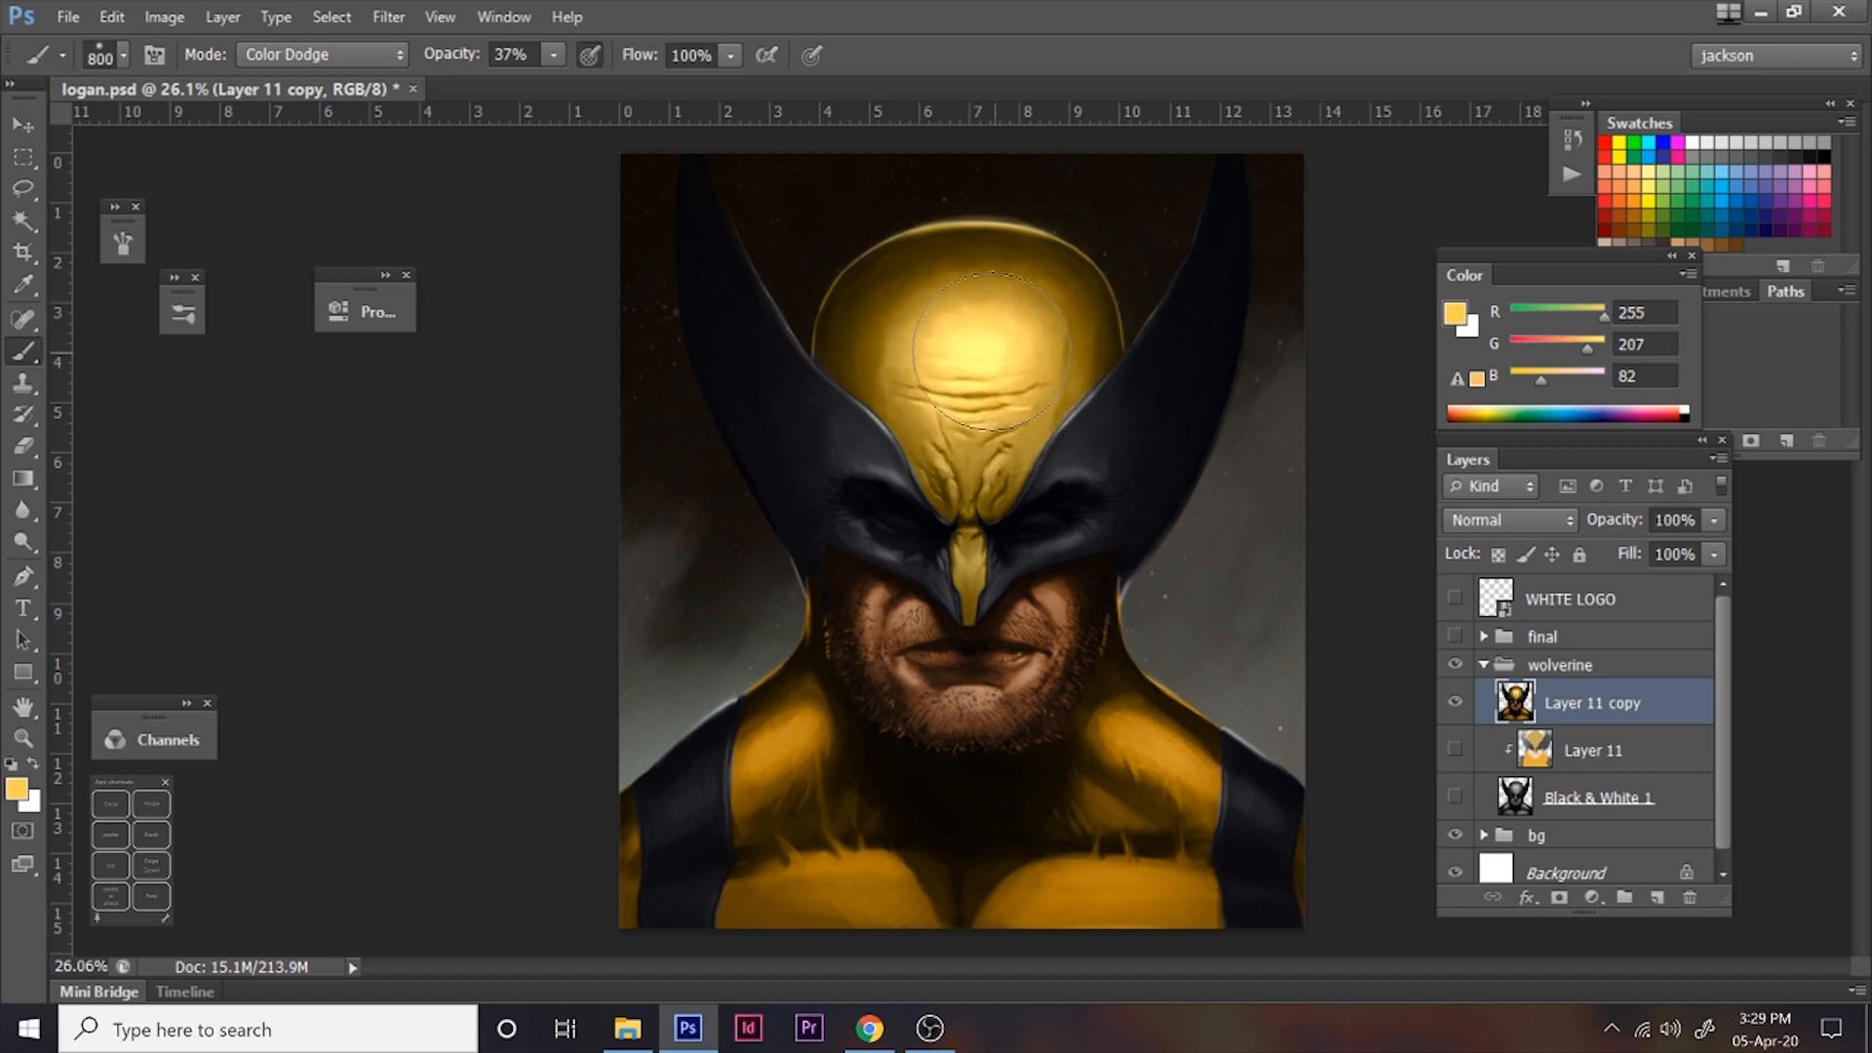
- Reduce the brush size to 150 px and highlight the yellow nose piece of the mask
key("bracketleft")
key("bracketleft")
key("bracketleft")
key("bracketleft")
key("bracketleft")
key("bracketleft")
key("bracketleft")
key("bracketleft")
key("bracketleft")
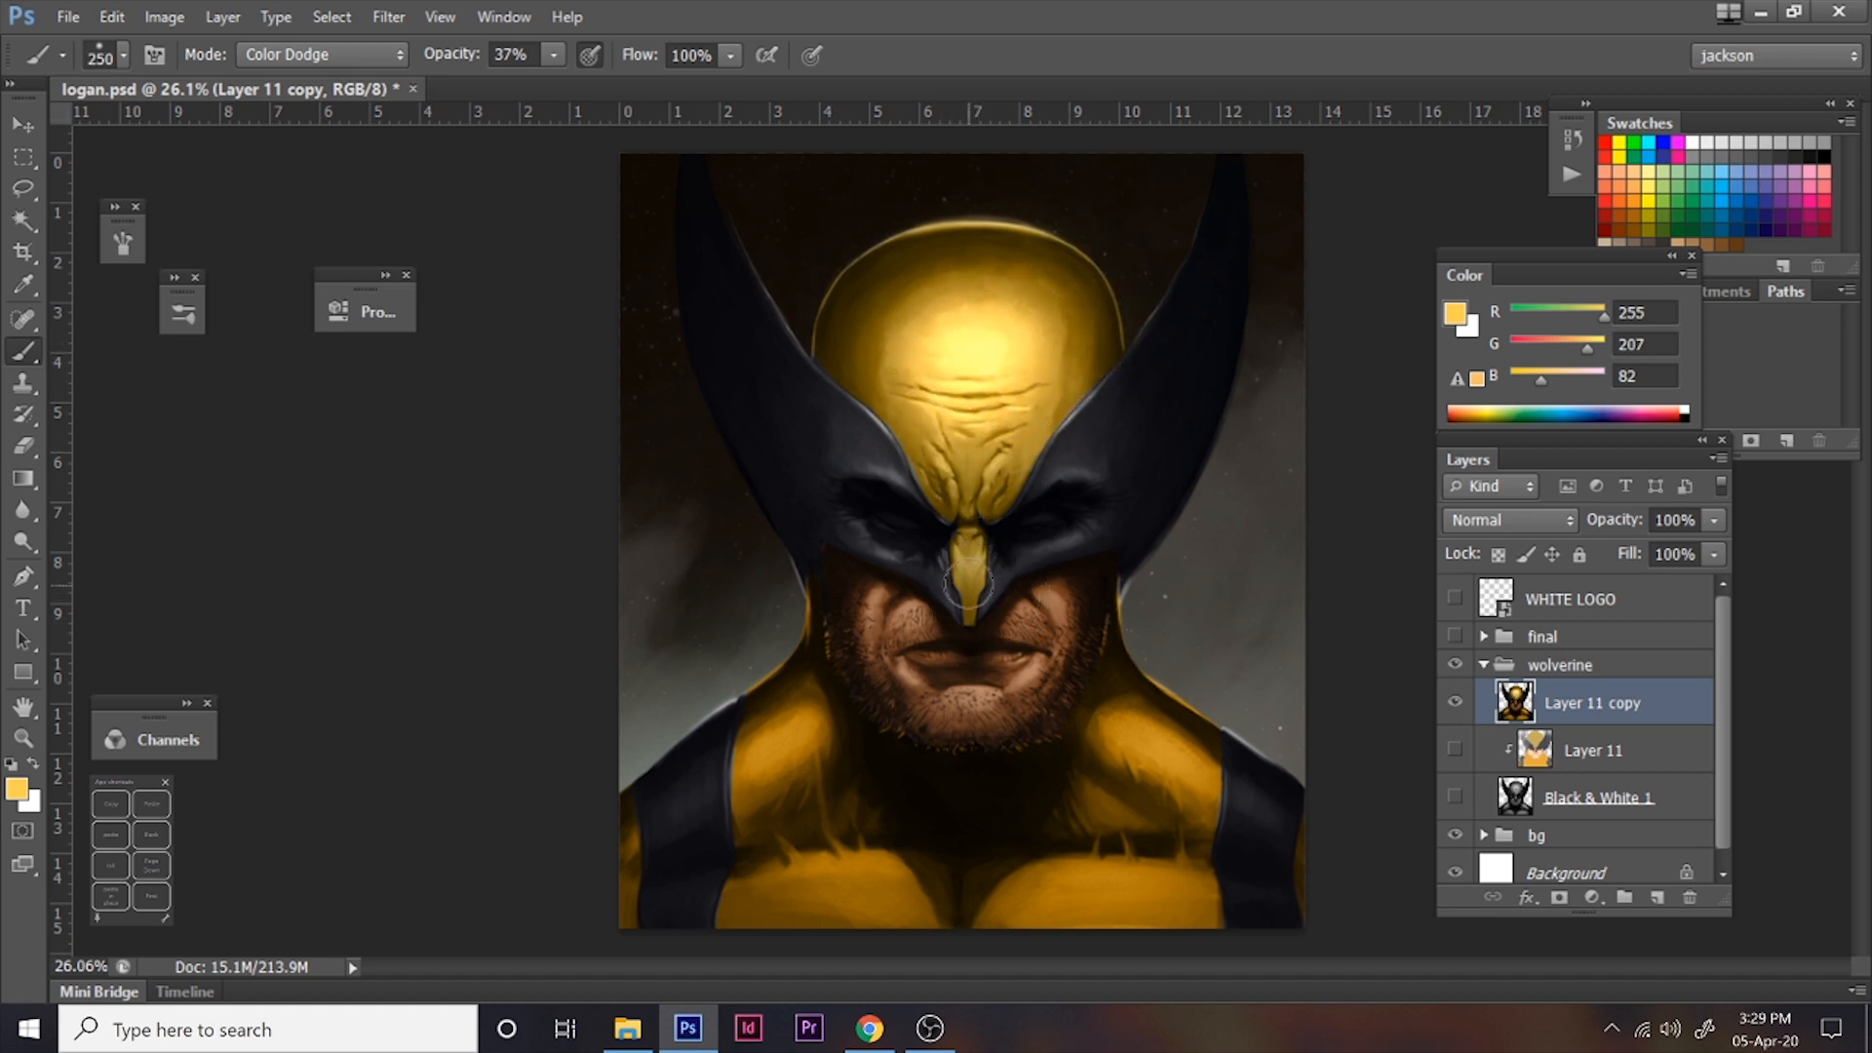
key("bracketleft")
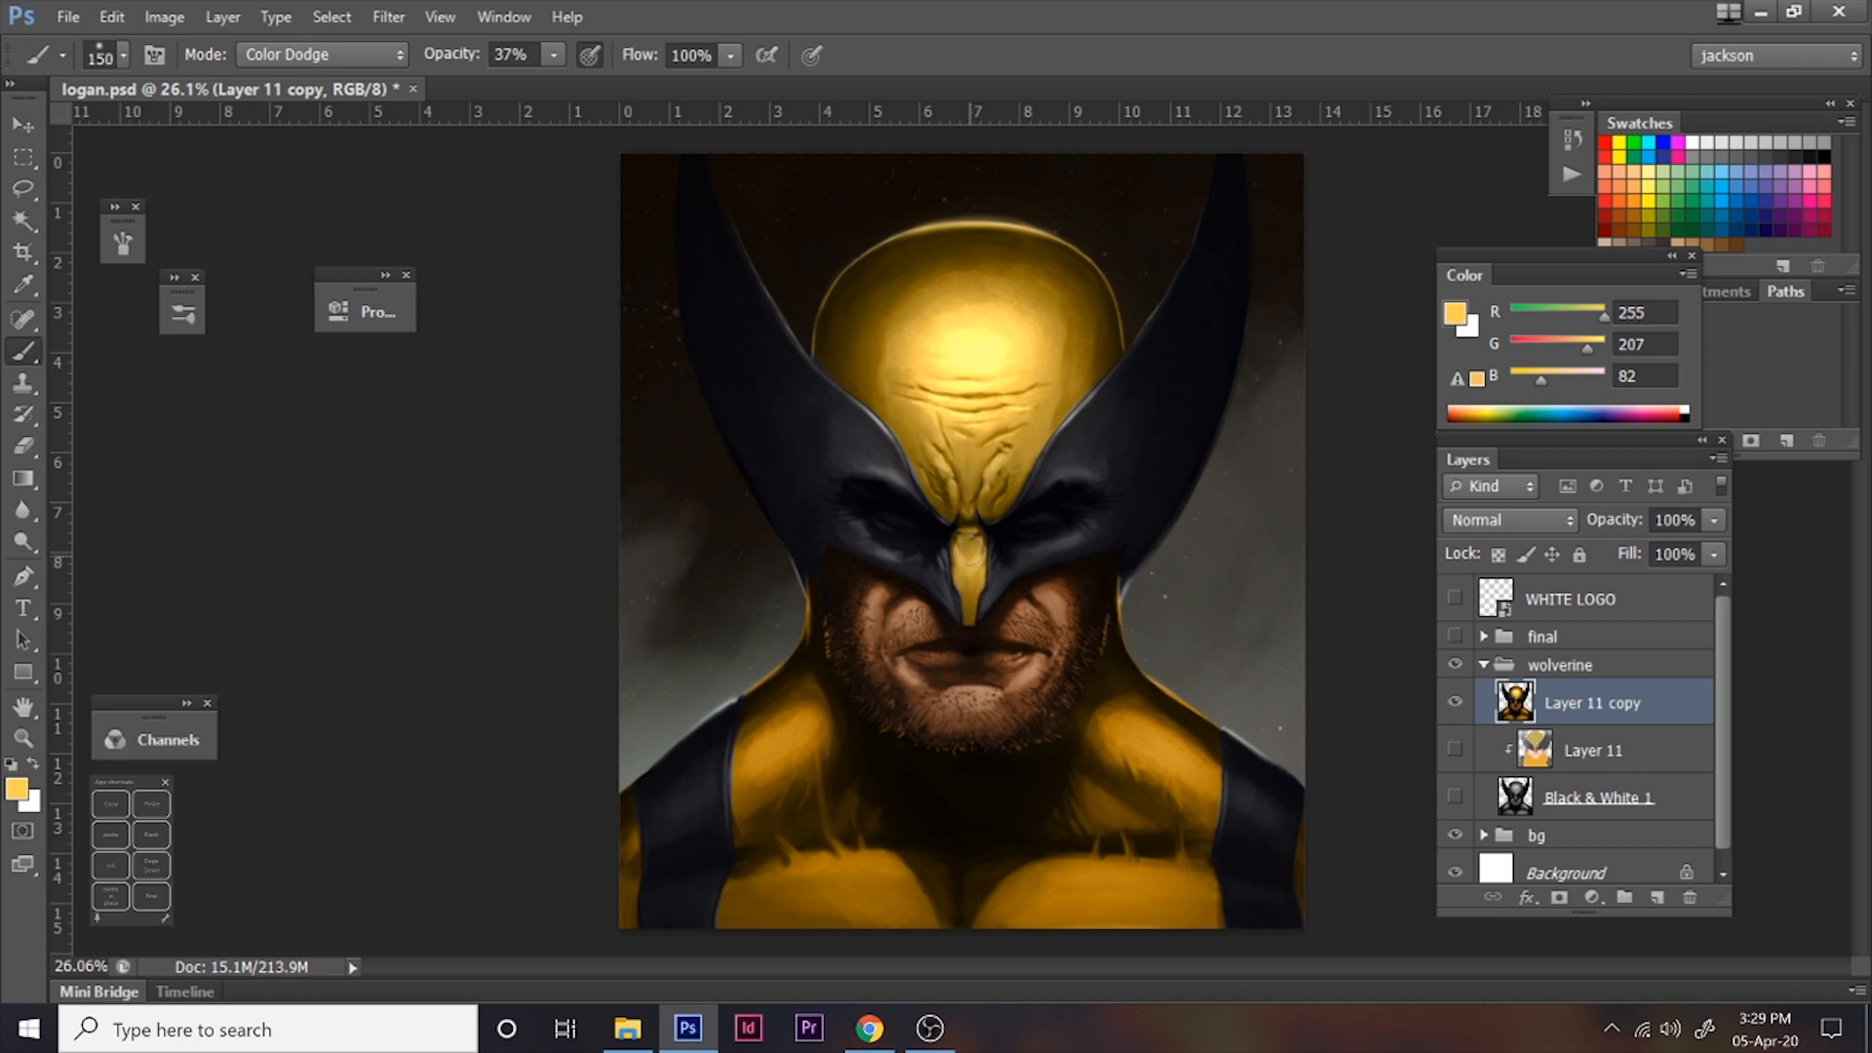
- Brush Color Dodge highlights onto the yellow shoulders and chest with a brush of about 250 px
key("bracketright")
key("bracketright")
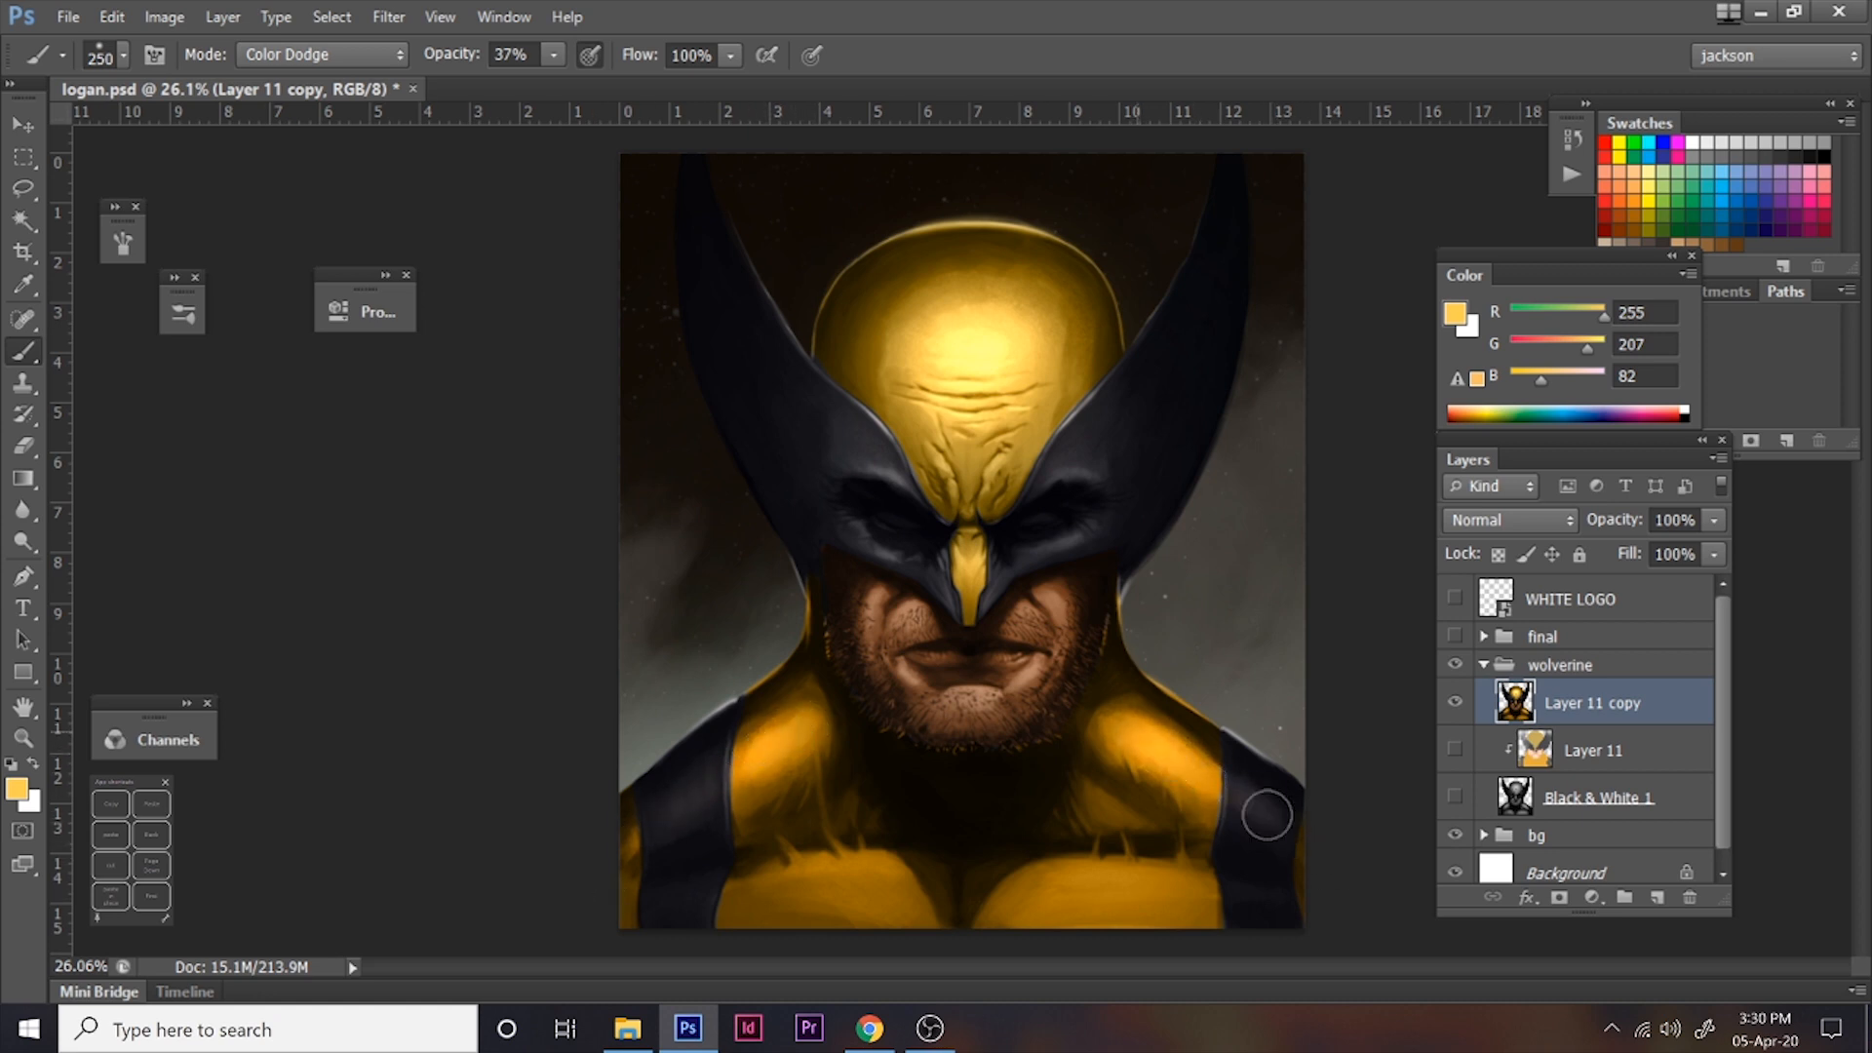
key("bracketright")
key("bracketleft")
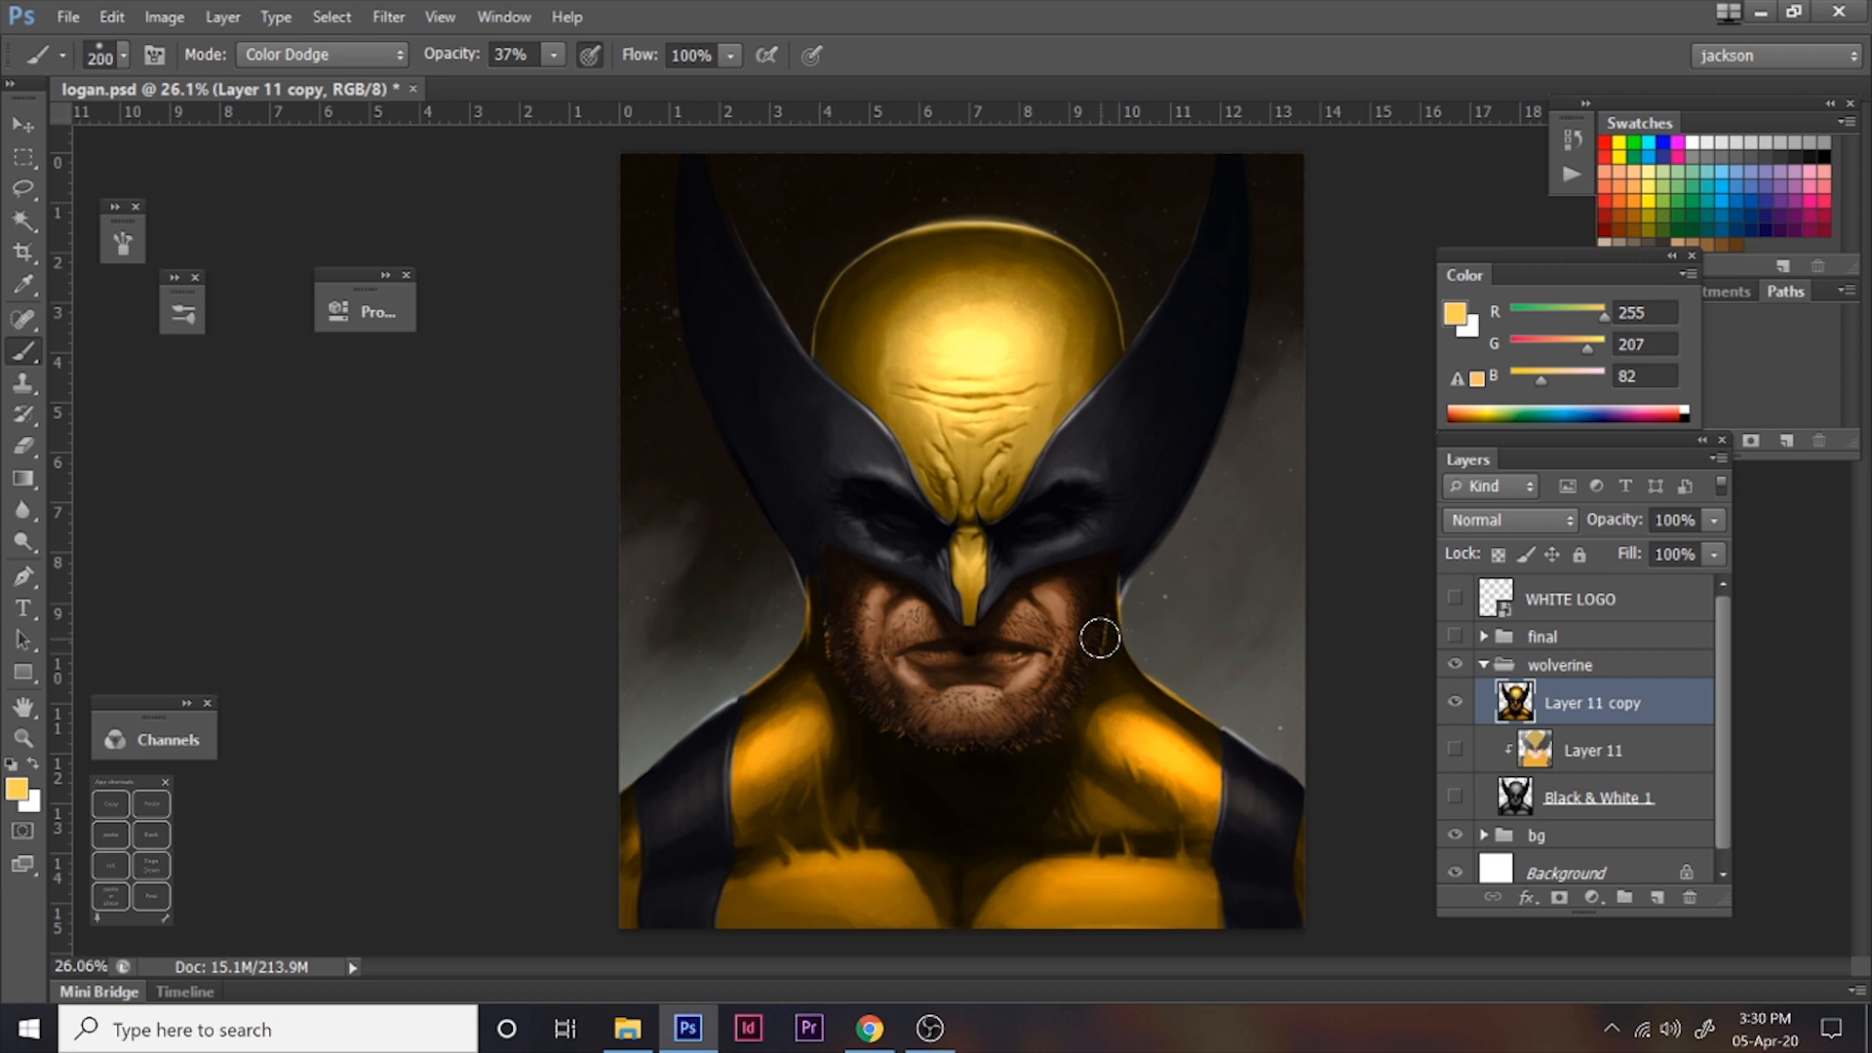
- Brighten the edges of the dark mask with a small Color Dodge brush of about 50 px
key("bracketleft")
key("bracketleft")
key("bracketleft")
key("bracketleft")
key("bracketleft")
key("bracketleft")
key("bracketright")
key("bracketright")
key("bracketright")
key("bracketleft")
key("bracketleft")
key("bracketleft")
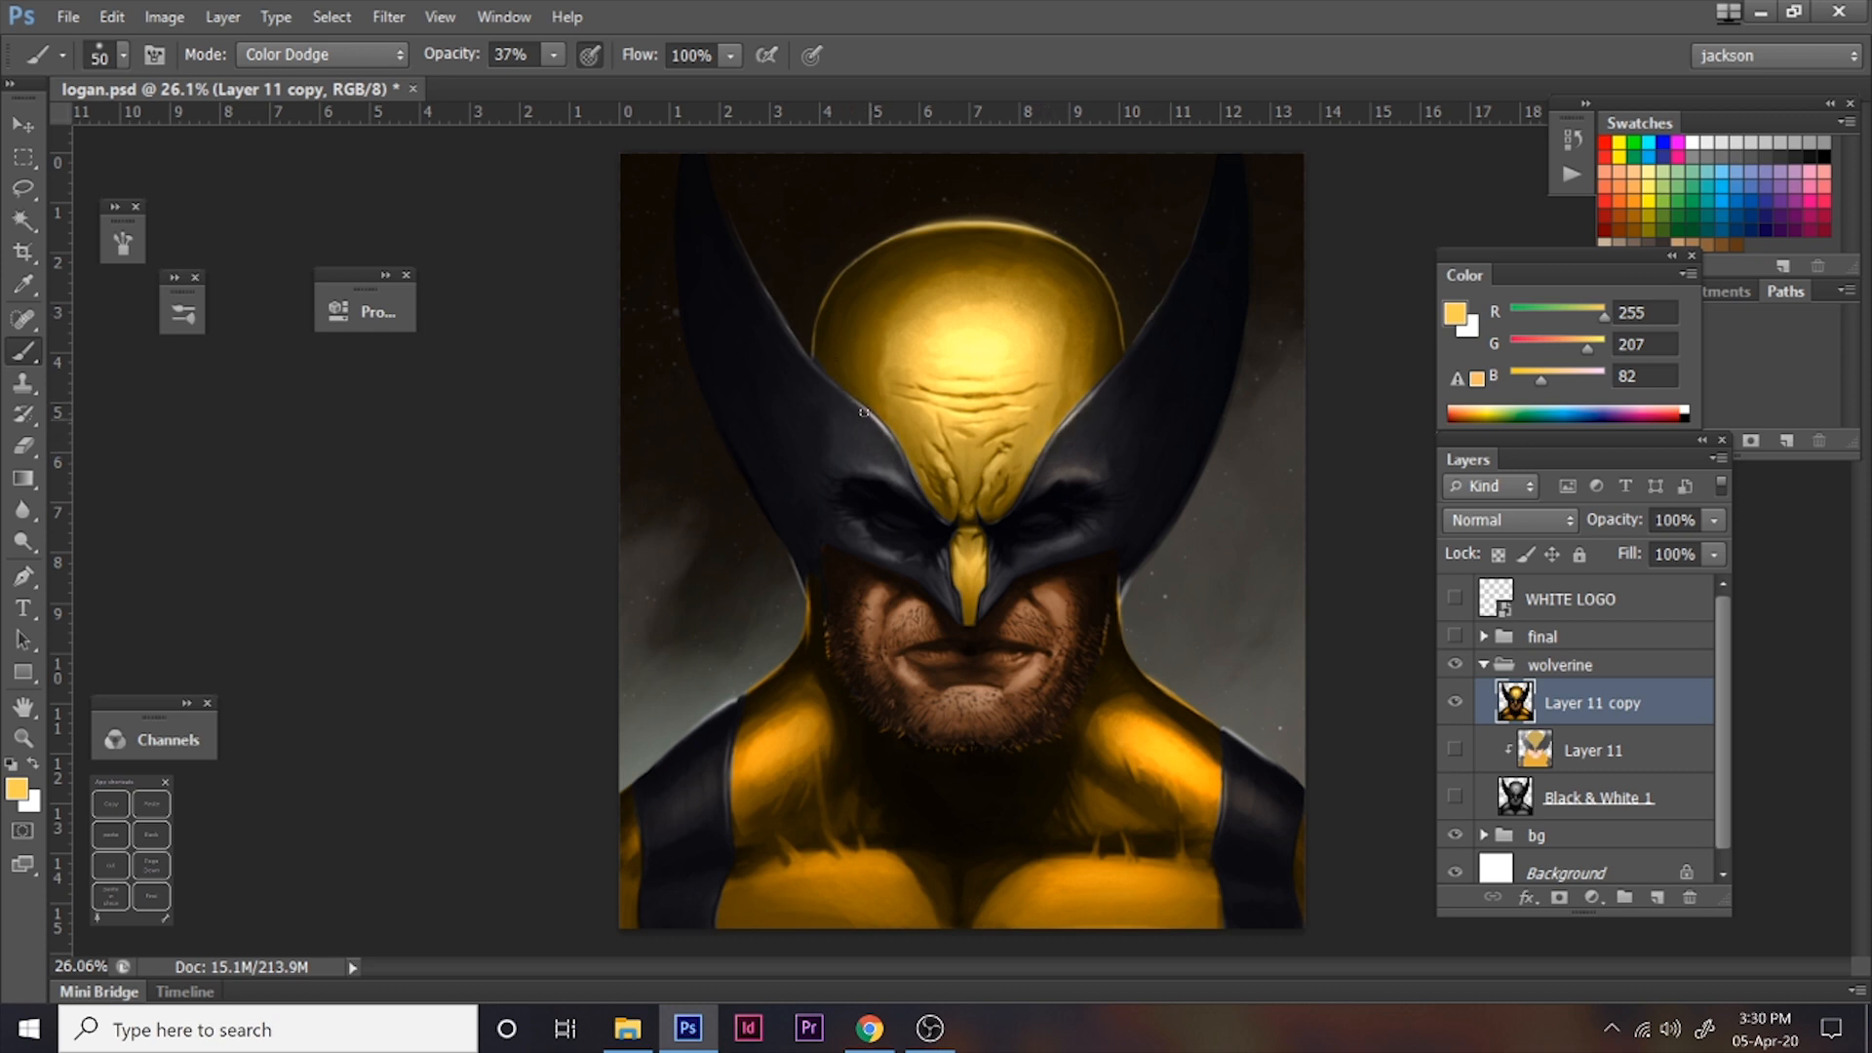
key("bracketright")
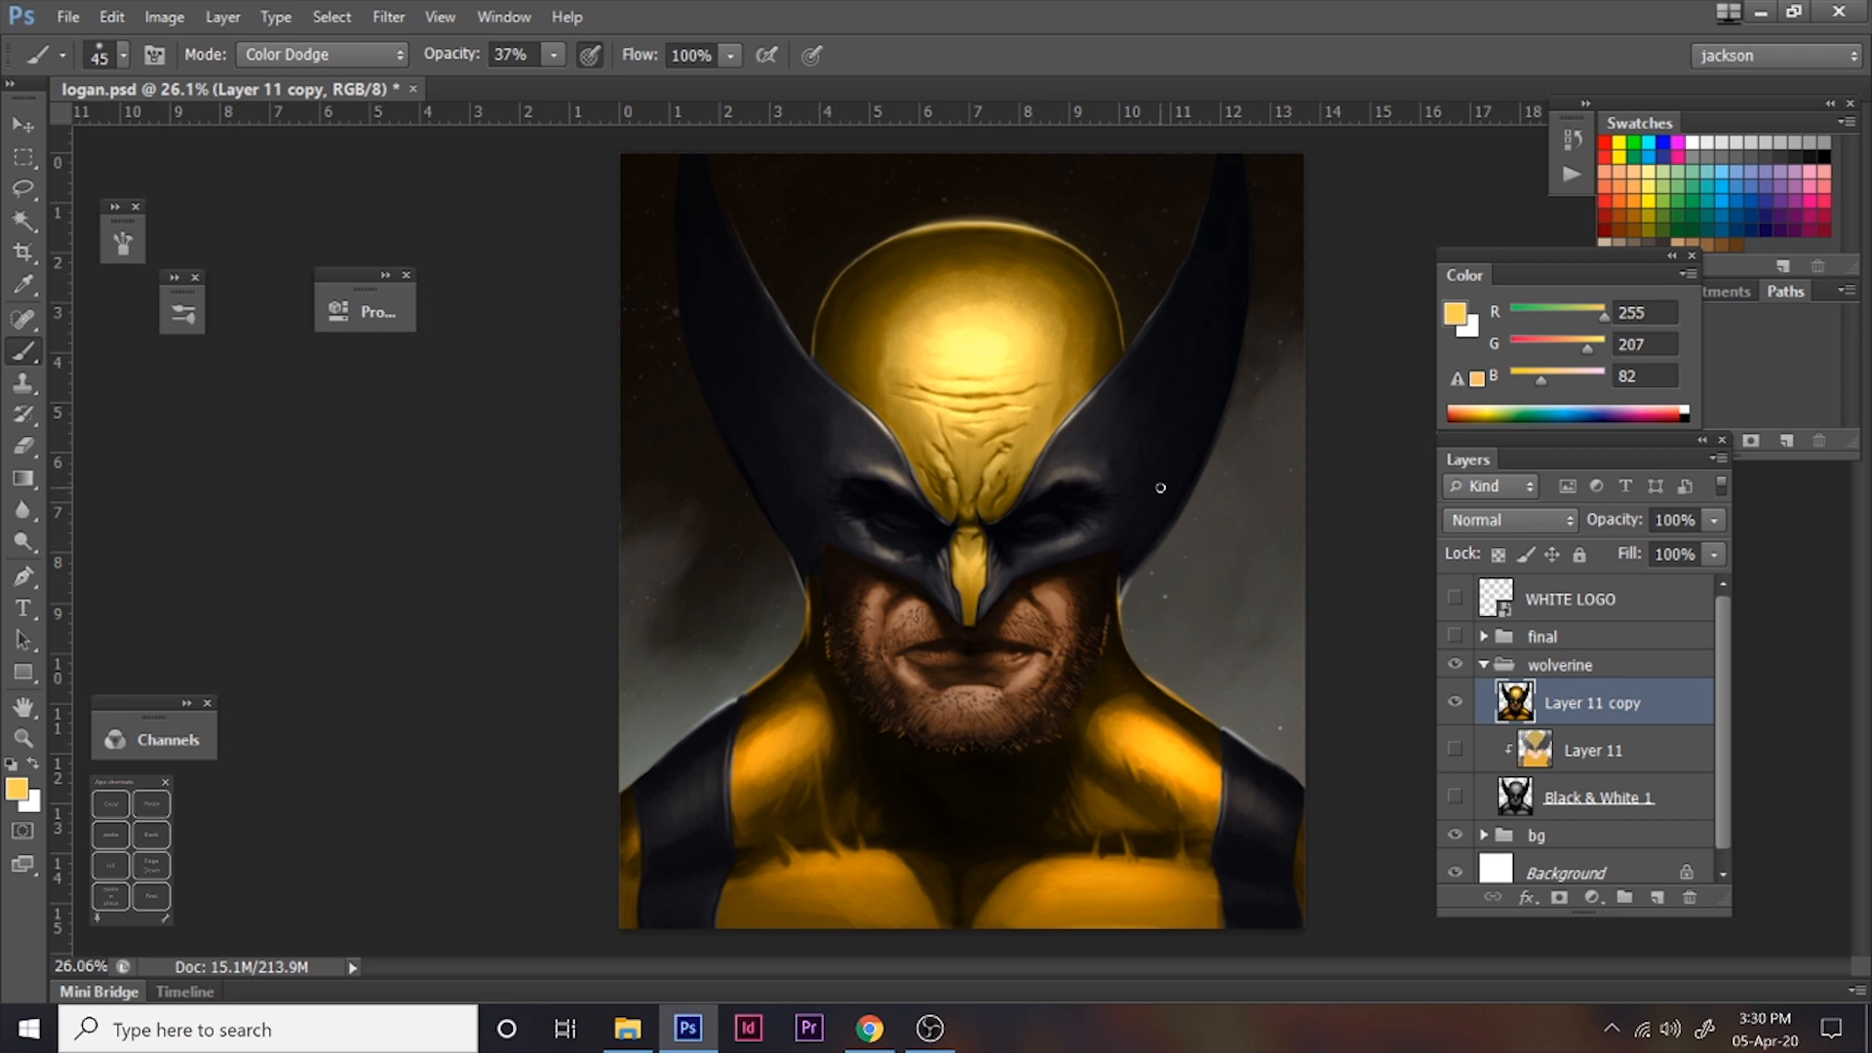
key("bracketright")
- Set the foreground colour to a reddish orange of RGB 255, 104, 64
left_click(1460, 318)
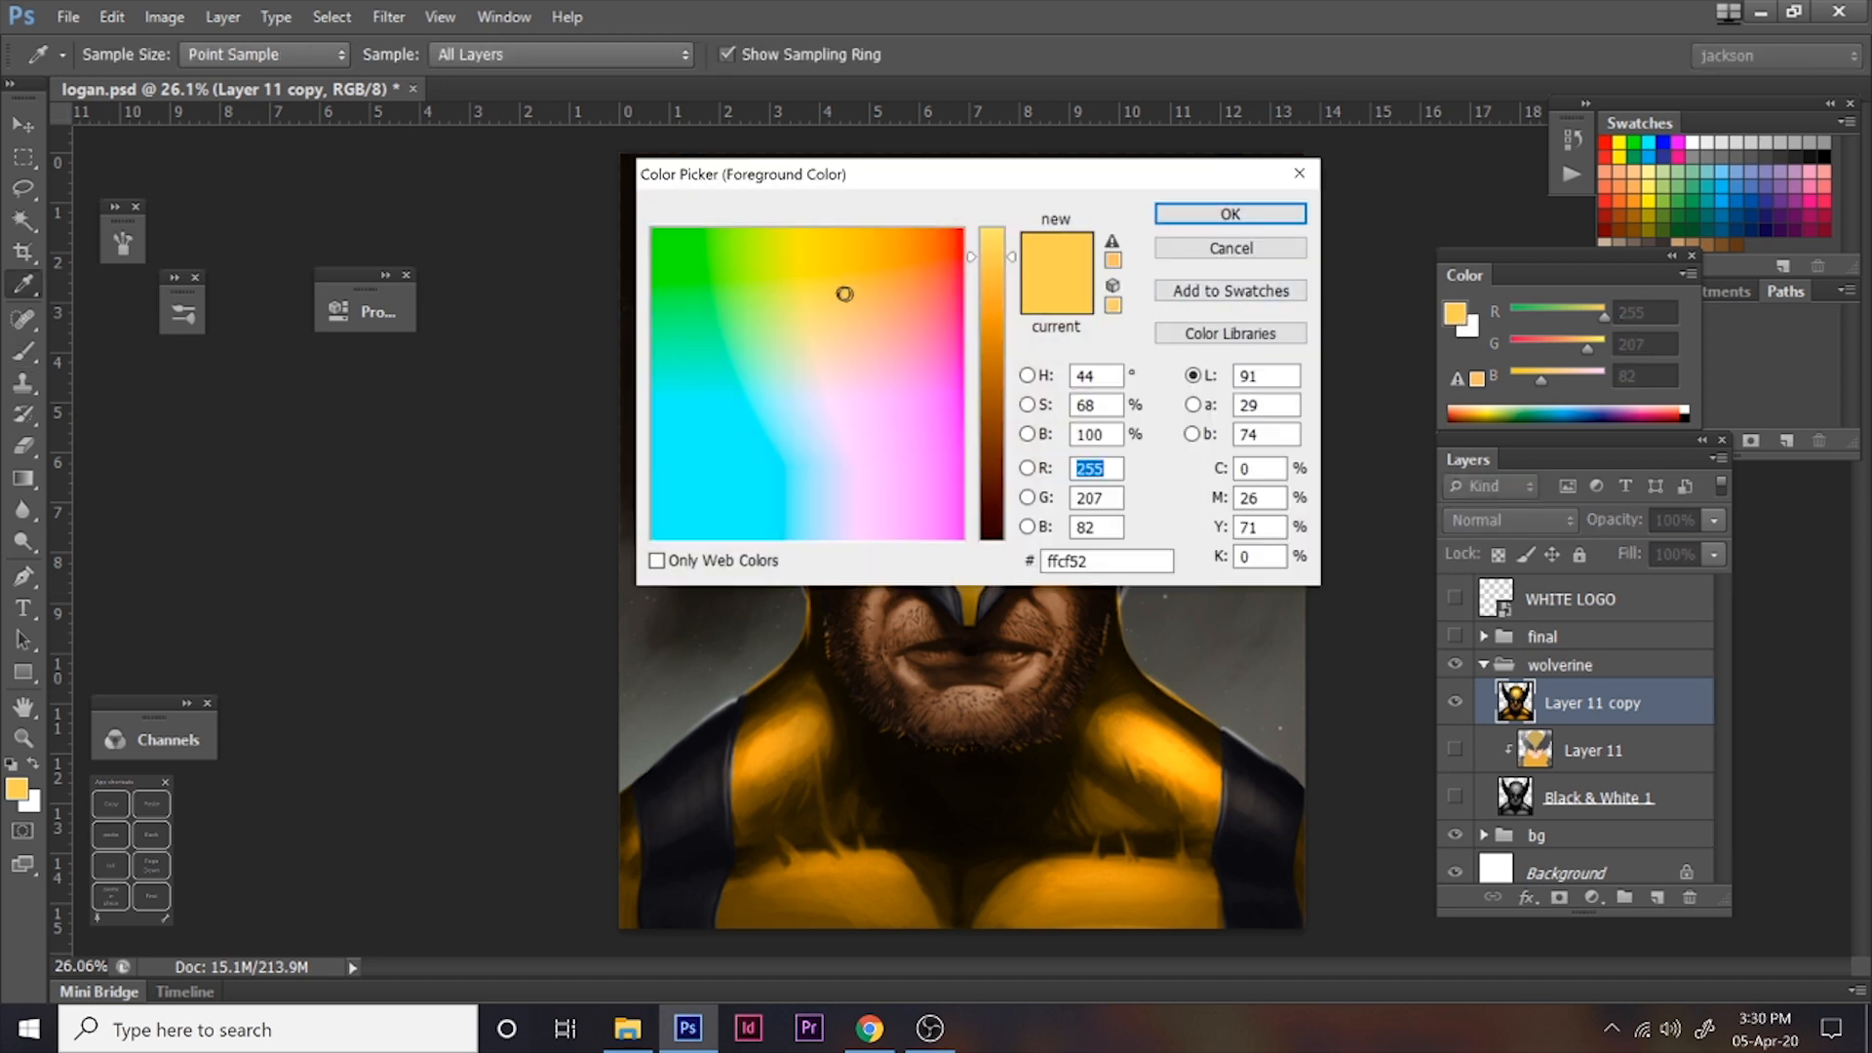
left_click_drag(847, 293, 919, 258)
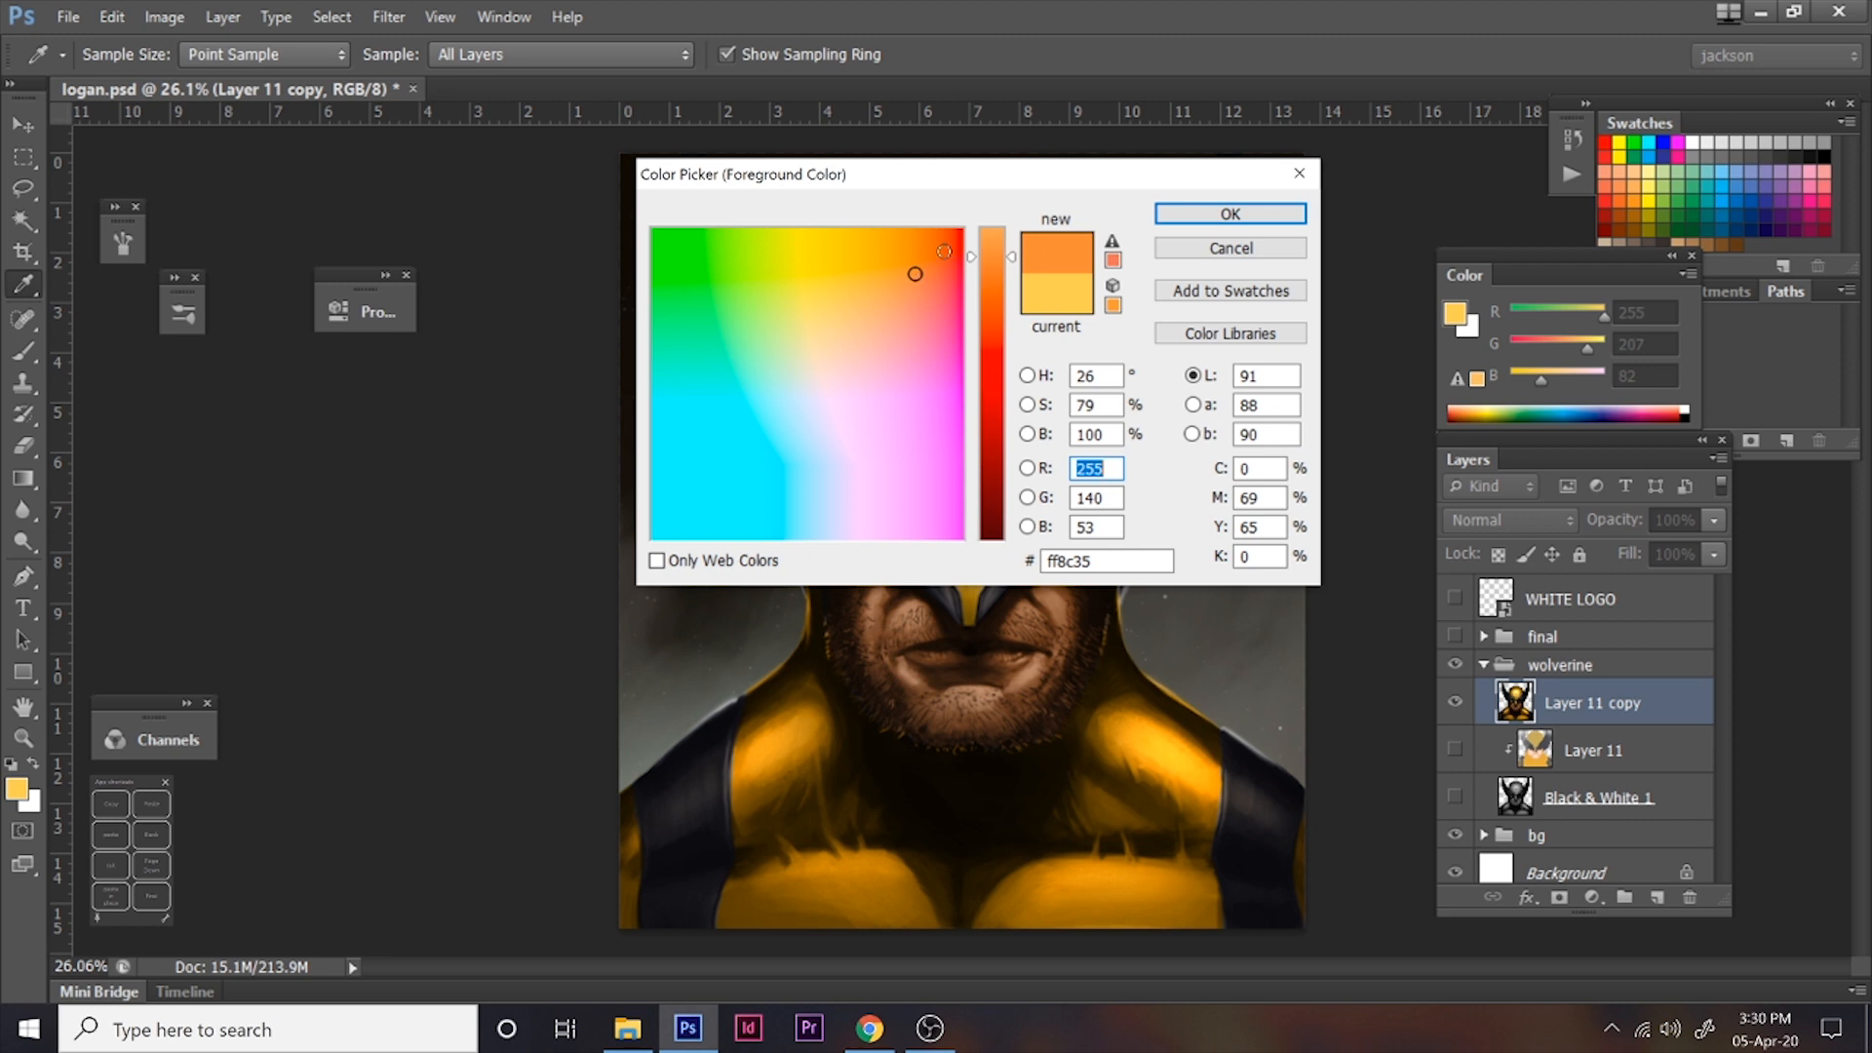
mouse_move(914, 274)
left_mouse_down()
mouse_move(934, 244)
mouse_move(1014, 326)
left_mouse_up()
left_click_drag(924, 269, 924, 276)
left_click_drag(1012, 333, 1012, 290)
left_click(1231, 215)
- Set the brush to Overlay mode at 32% opacity with a size of 125 px
key("bracketleft")
key("bracketleft")
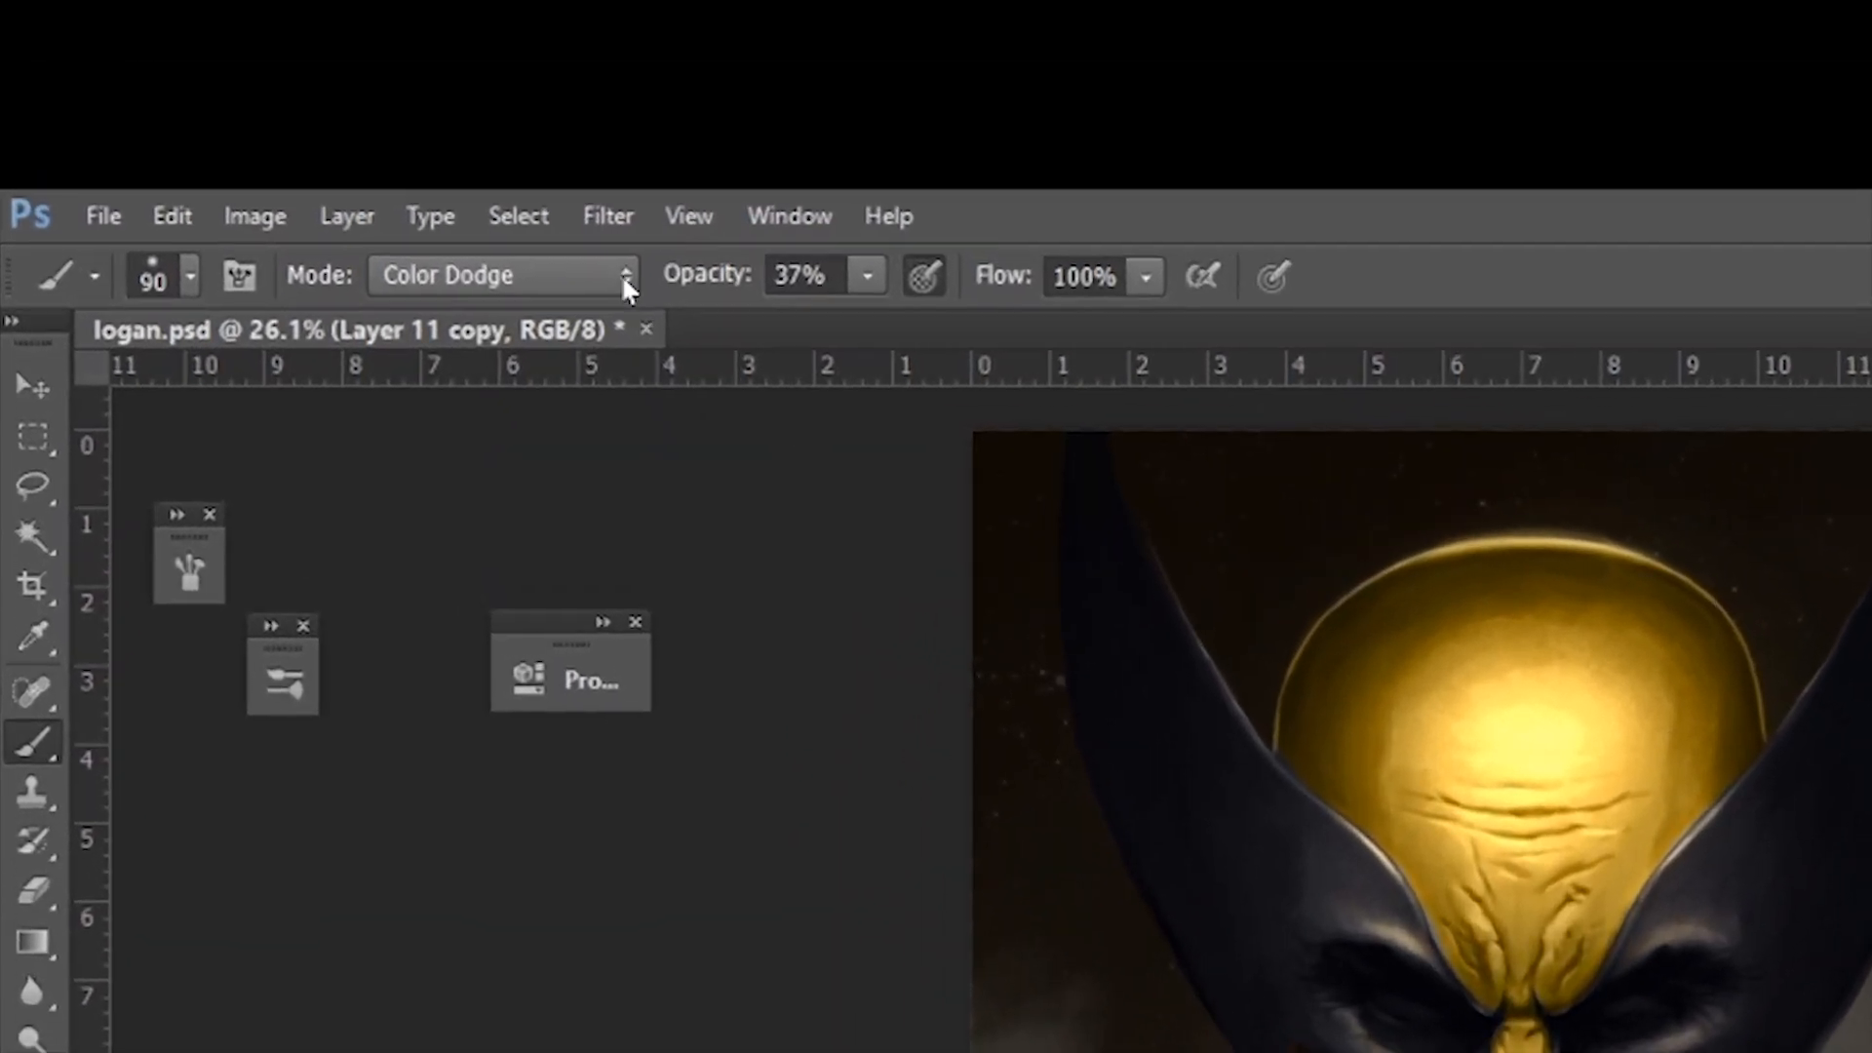
left_click(394, 55)
left_click(478, 1027)
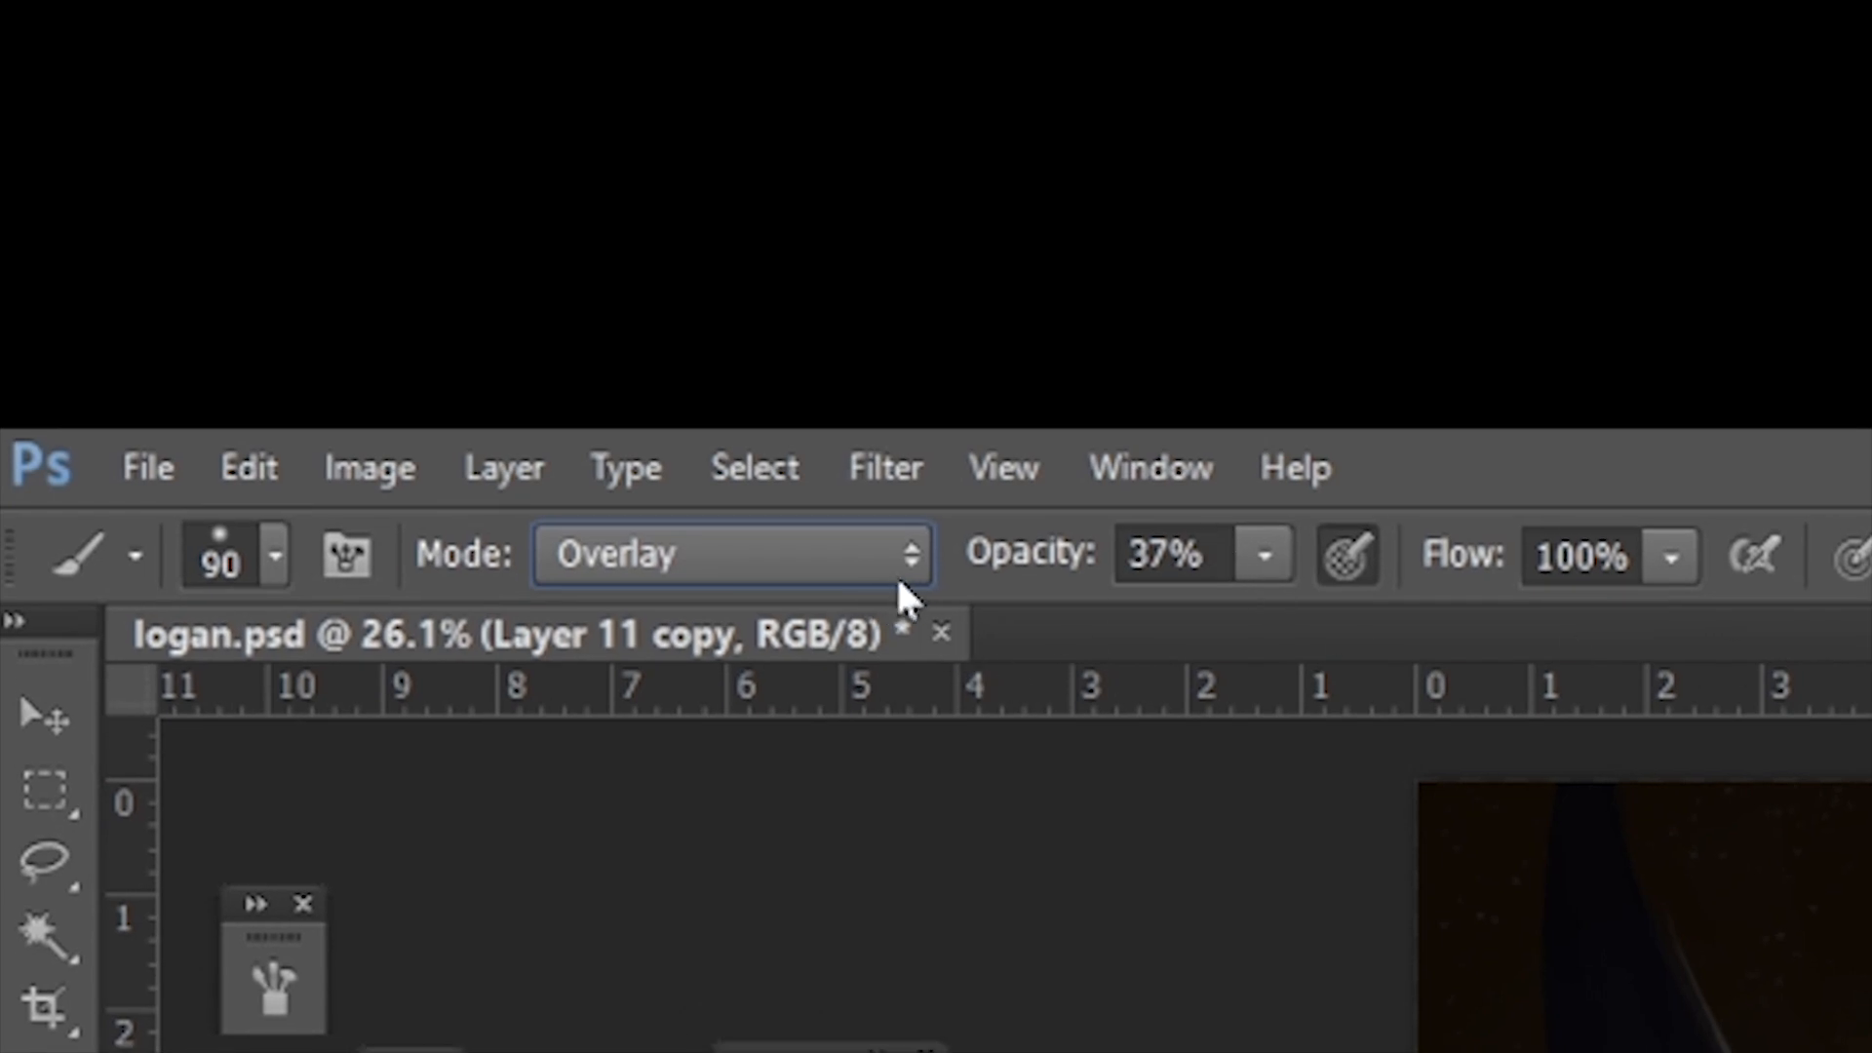
left_click(1265, 556)
left_click(1350, 616)
left_click_drag(1349, 620, 1360, 616)
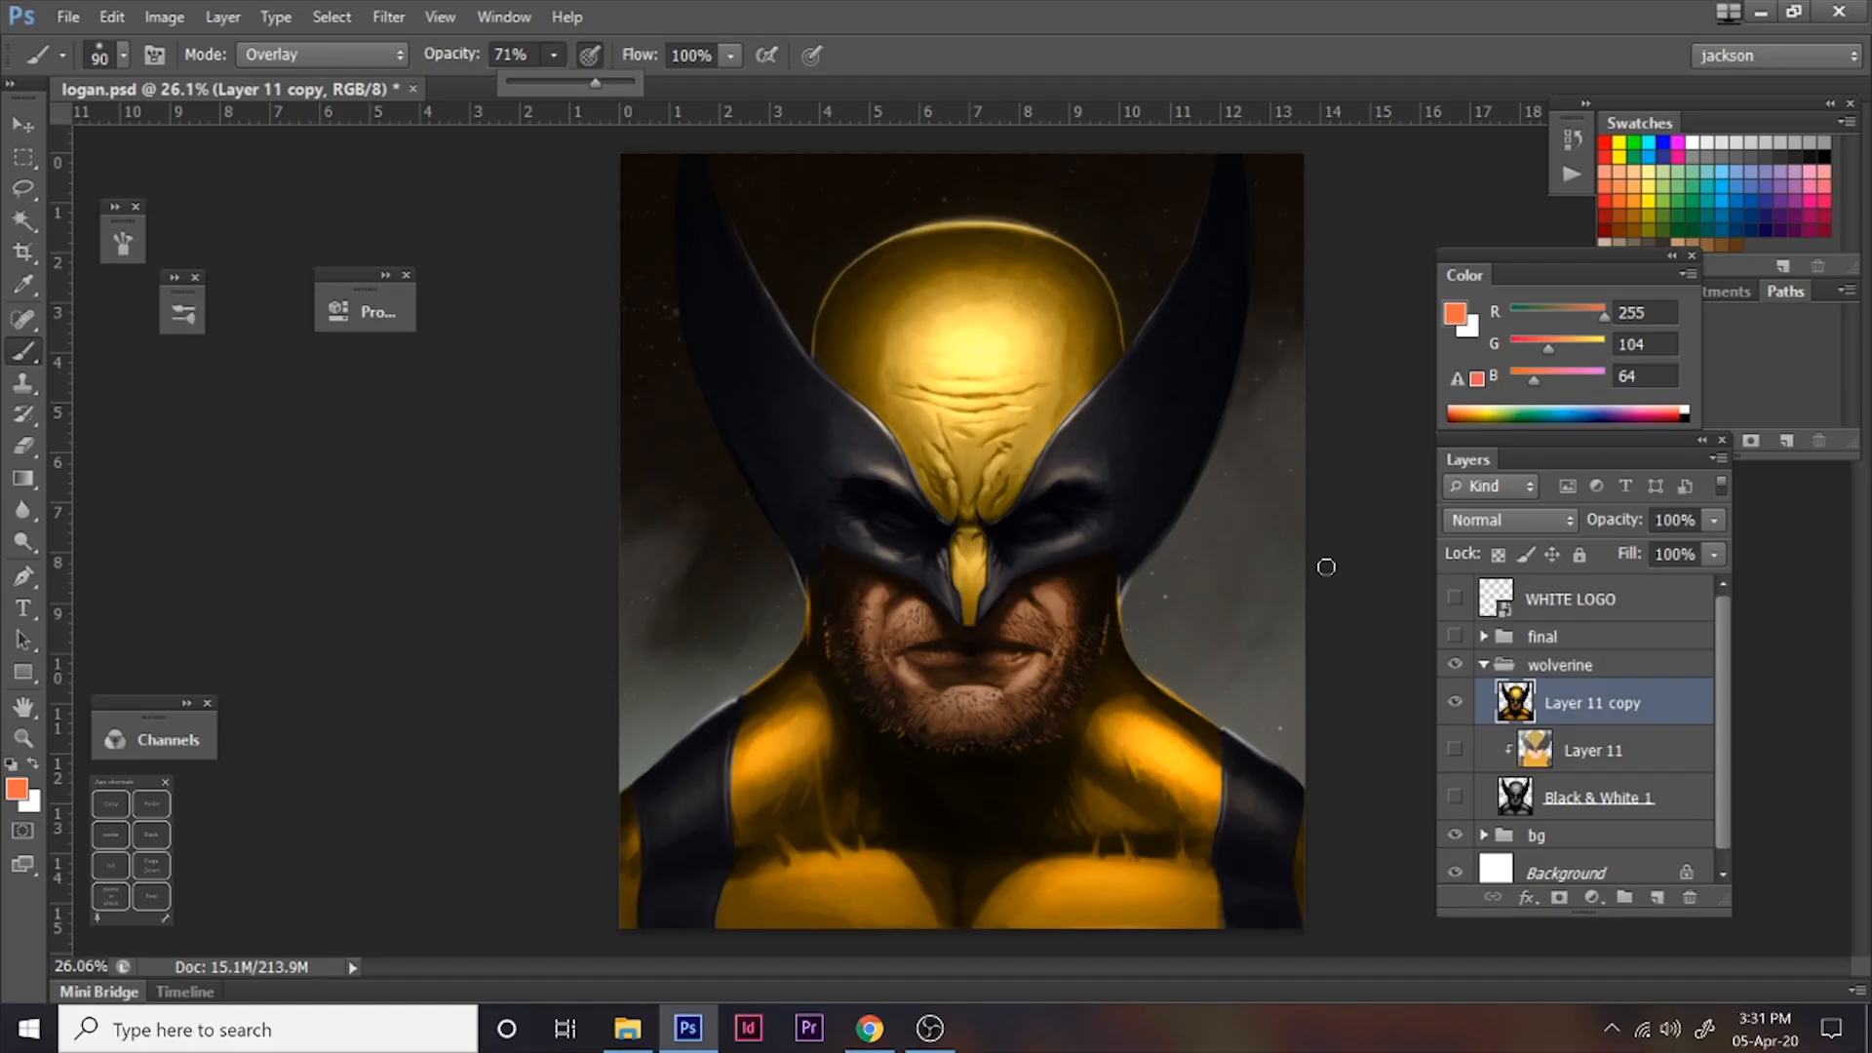
left_click(1344, 509)
key("bracketright")
key("bracketright")
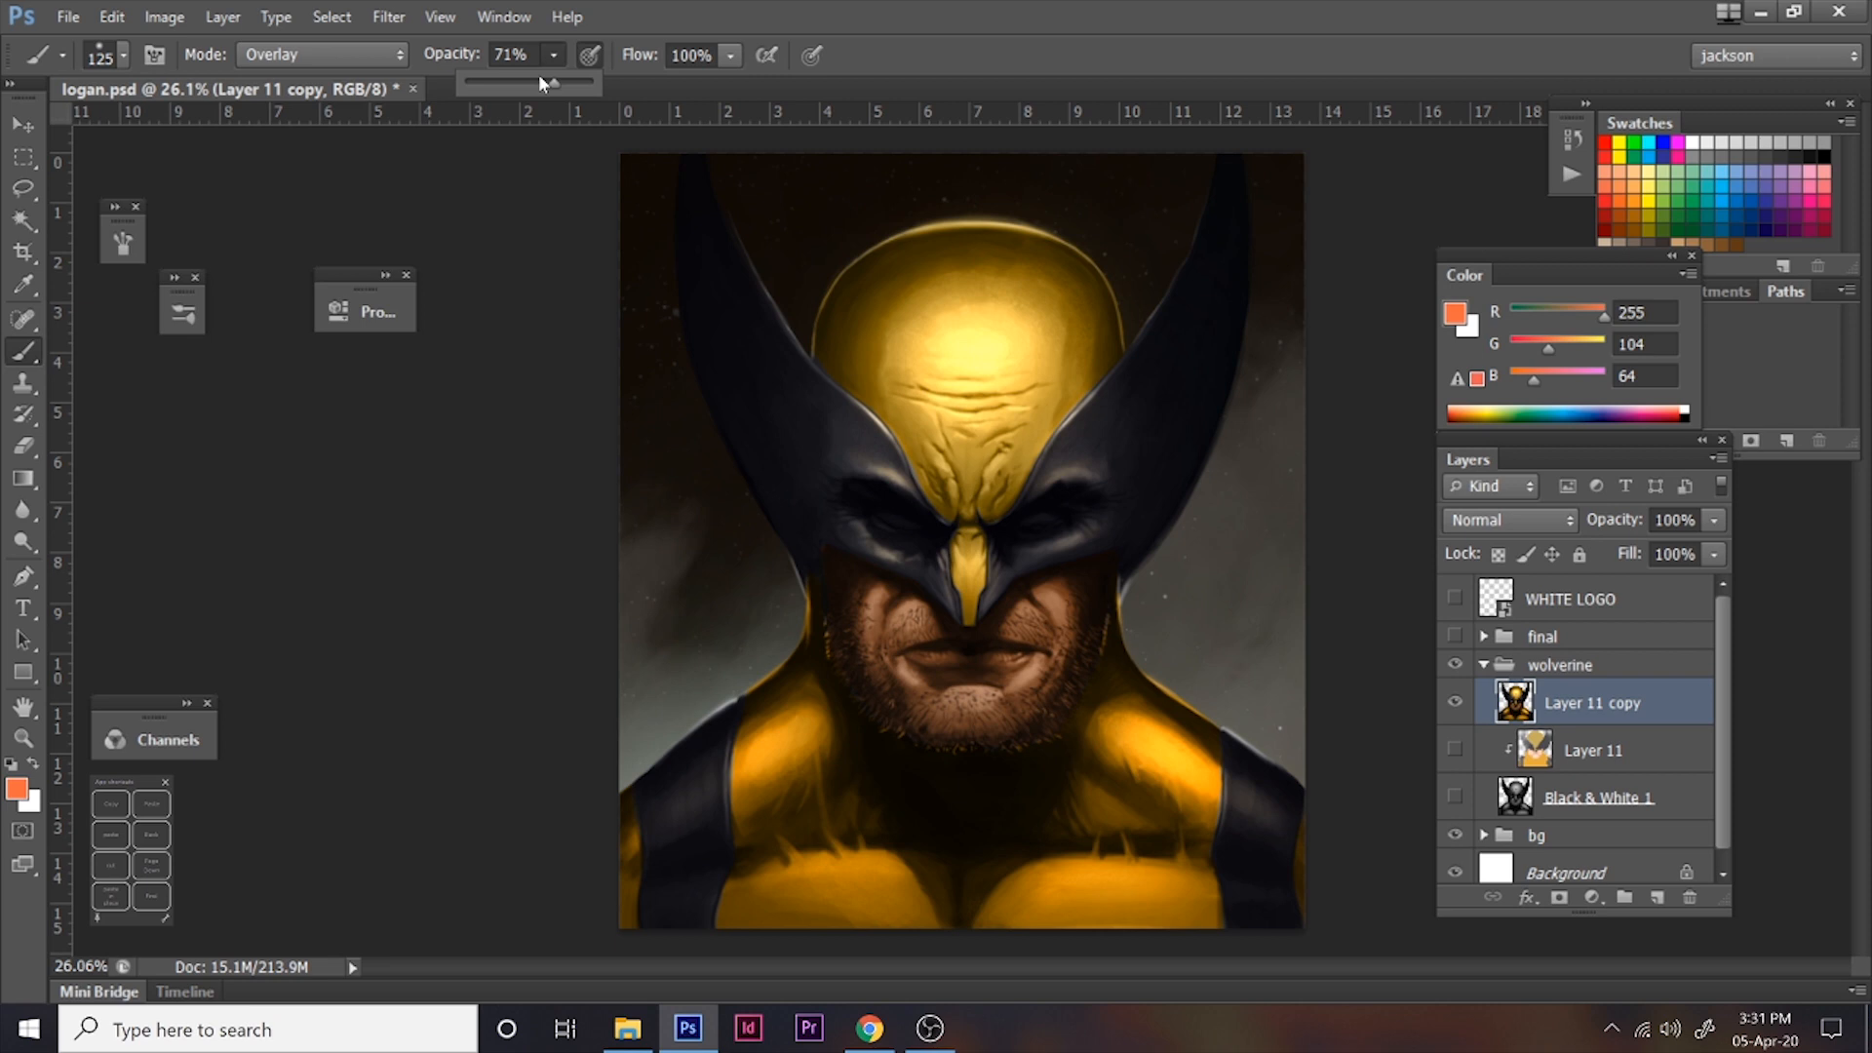
left_click(1353, 536)
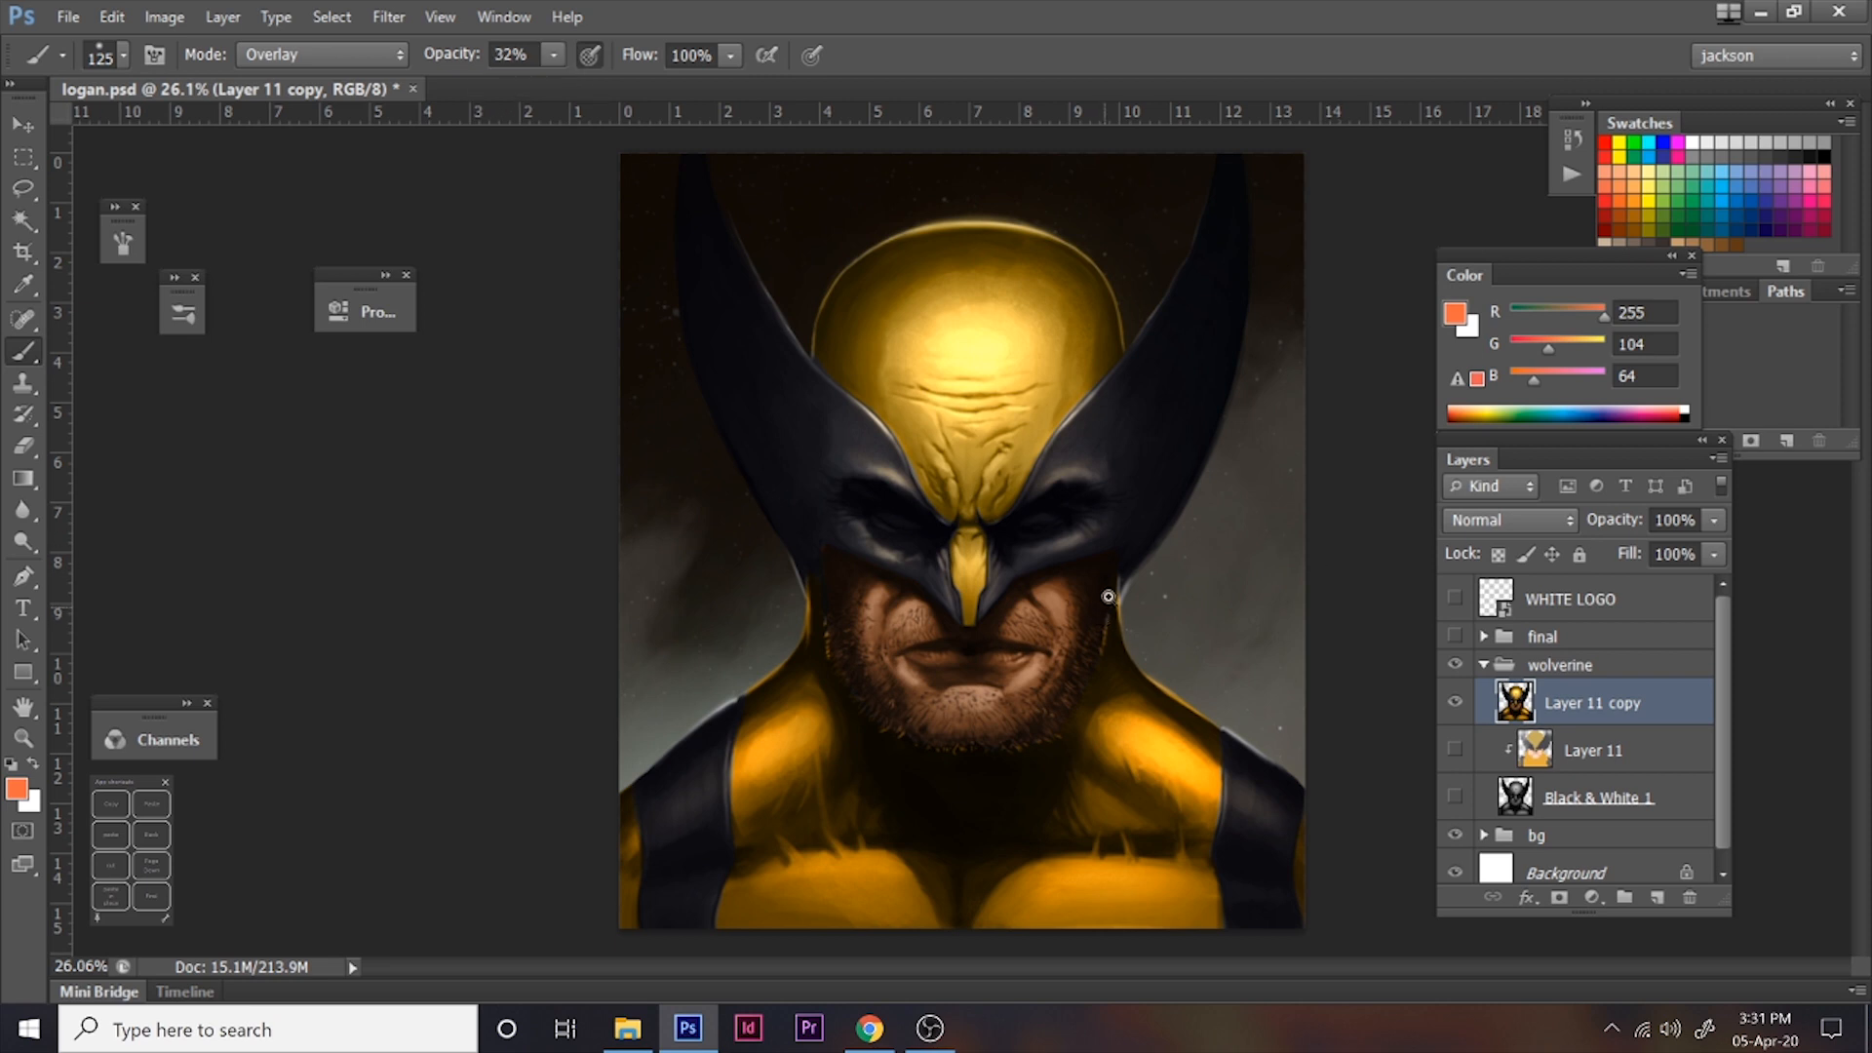
- Brush the reddish orange over the lips and the skin of the lower face with a brush of about 90 to 100 px
scroll(1108, 597, "up", 2)
key("bracketleft")
key("bracketleft")
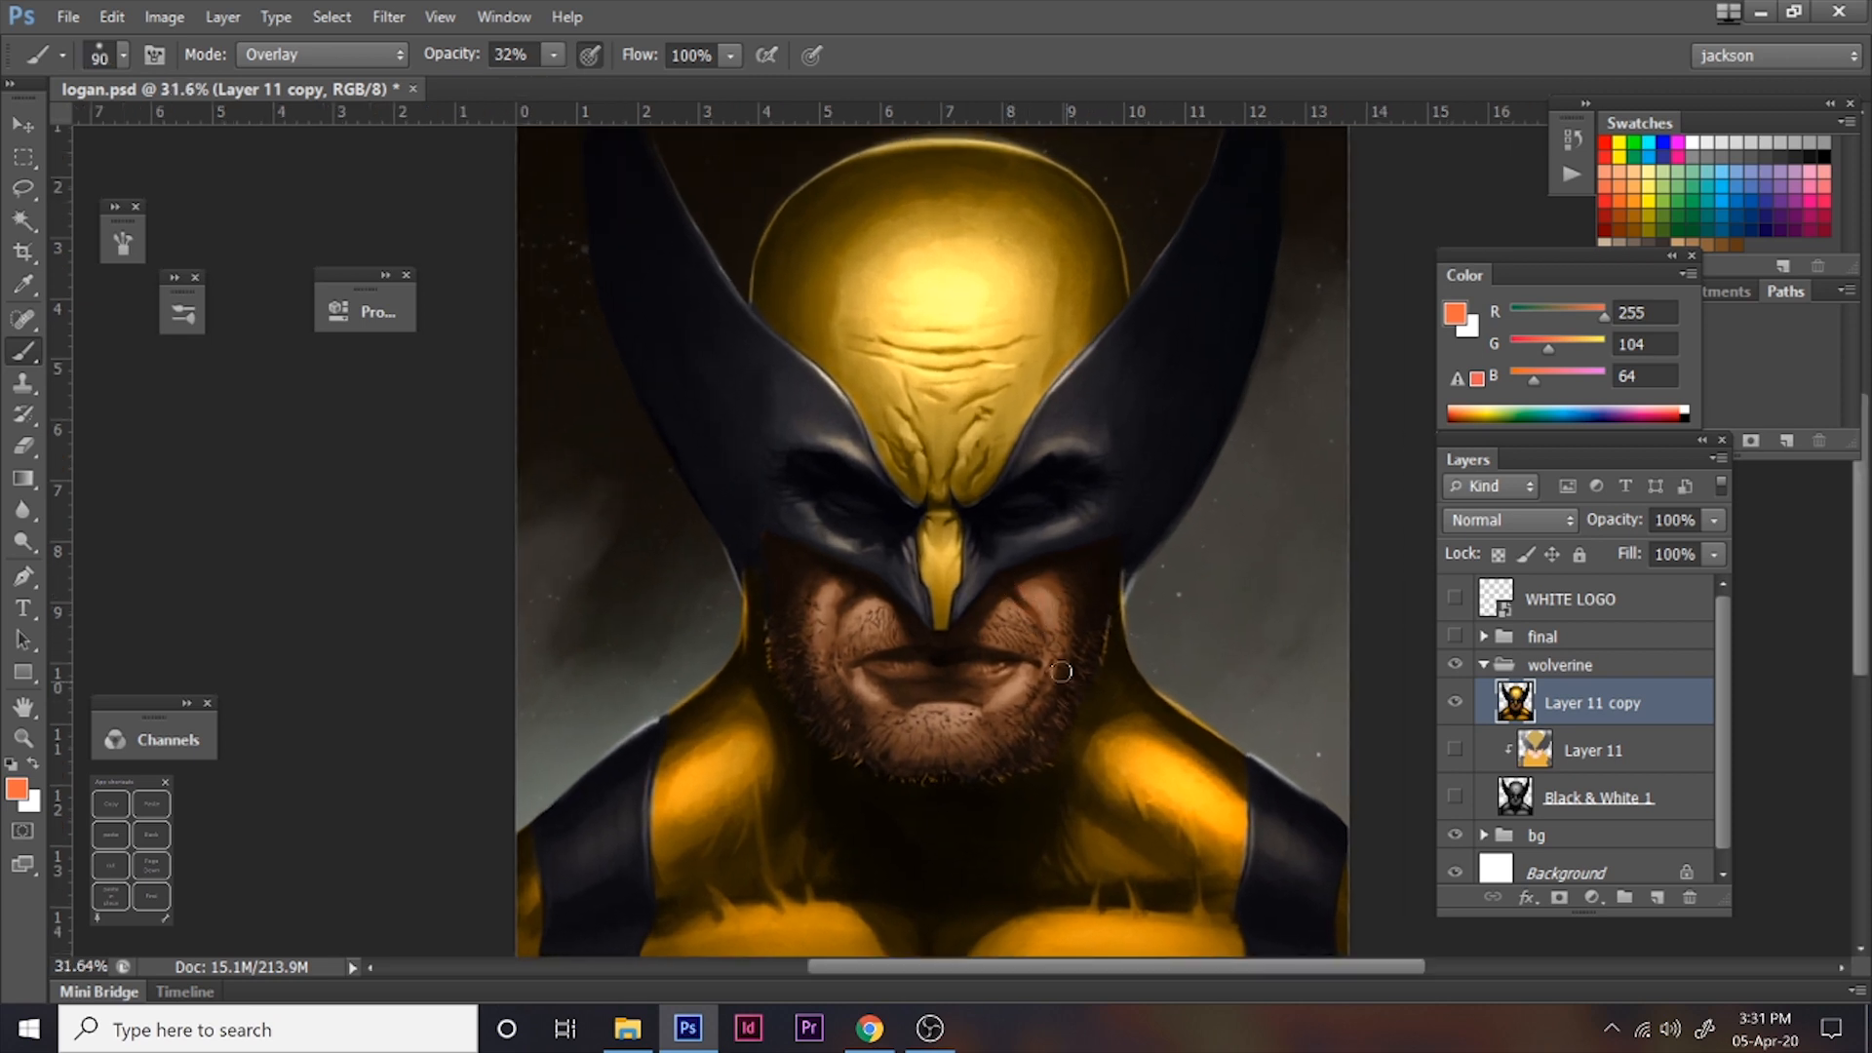
key("bracketright")
key("bracketleft")
key("bracketleft")
key("bracketright")
key("bracketright")
key("bracketright")
key("bracketleft")
key("bracketleft")
key("bracketleft")
key("bracketleft")
key("bracketright")
key("bracketright")
key("bracketleft")
scroll(1131, 663, "down", 2)
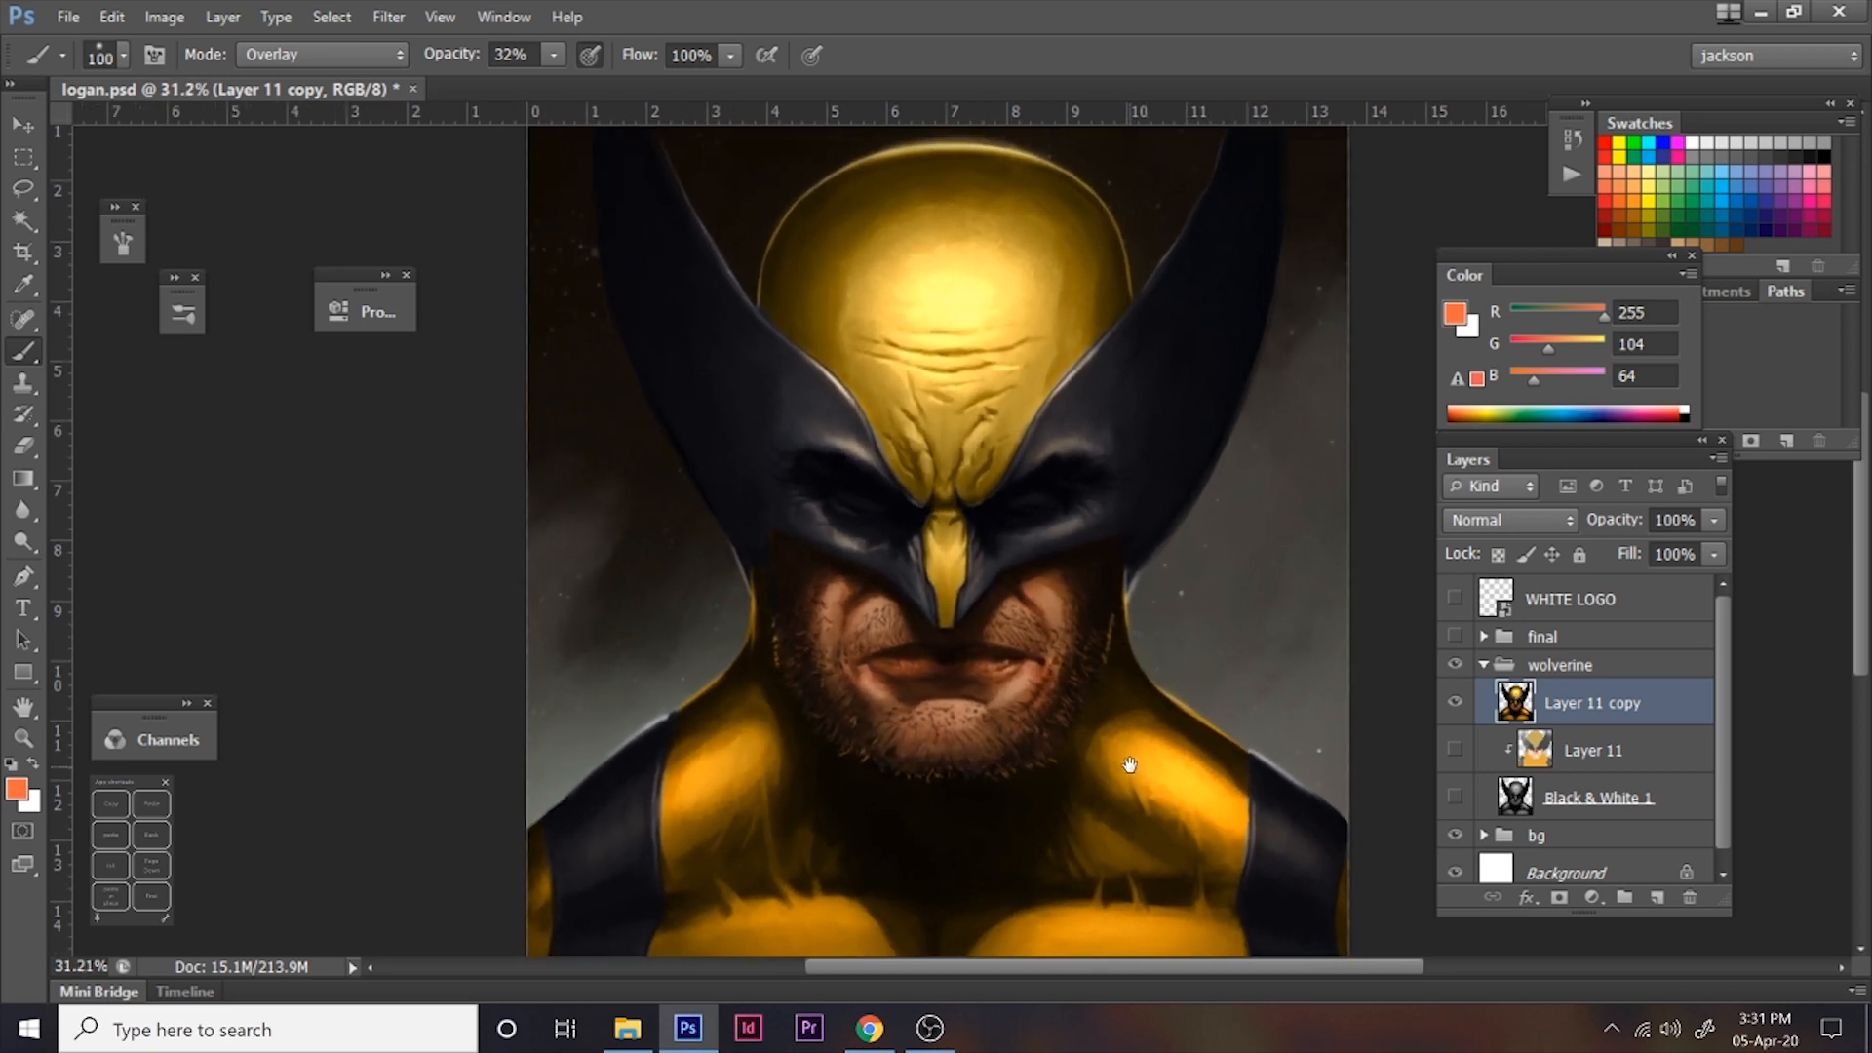
scroll(1121, 702, "up", 1)
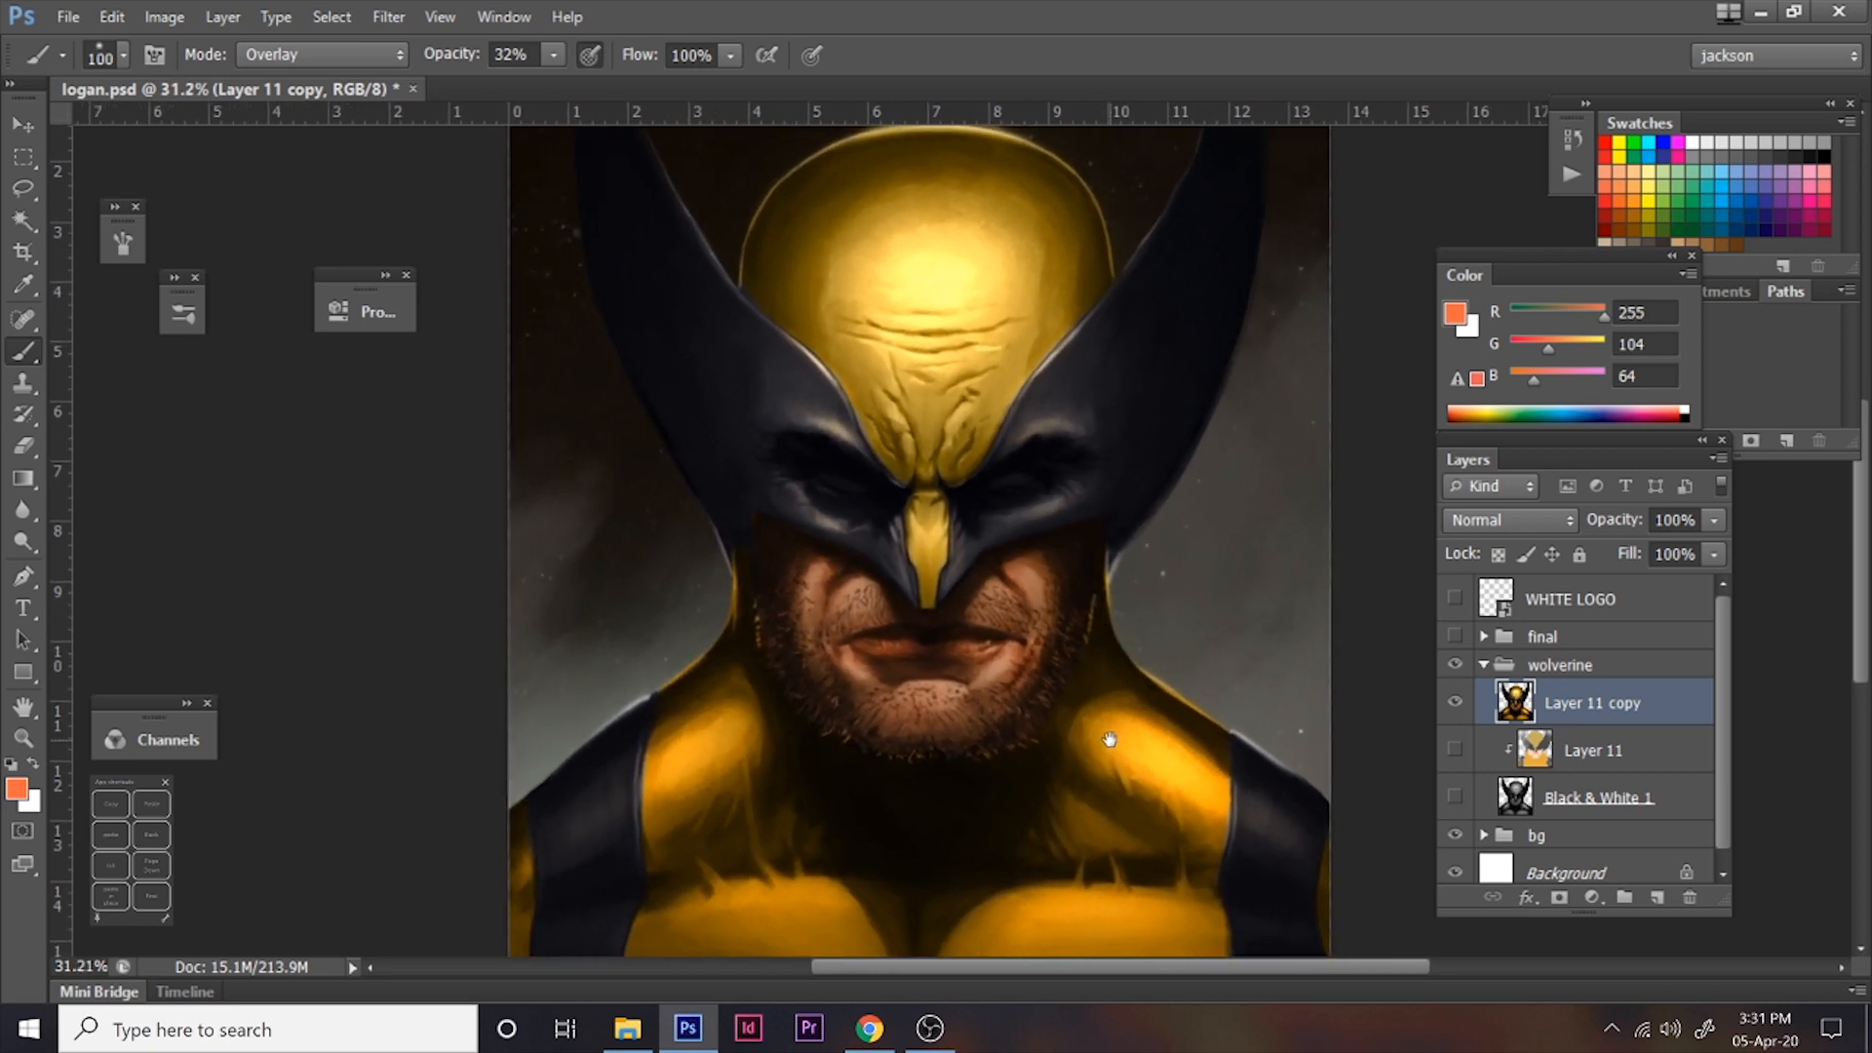
- Set the foreground colour to a greyish tan of RGB 147, 134, 101
left_click(1462, 322)
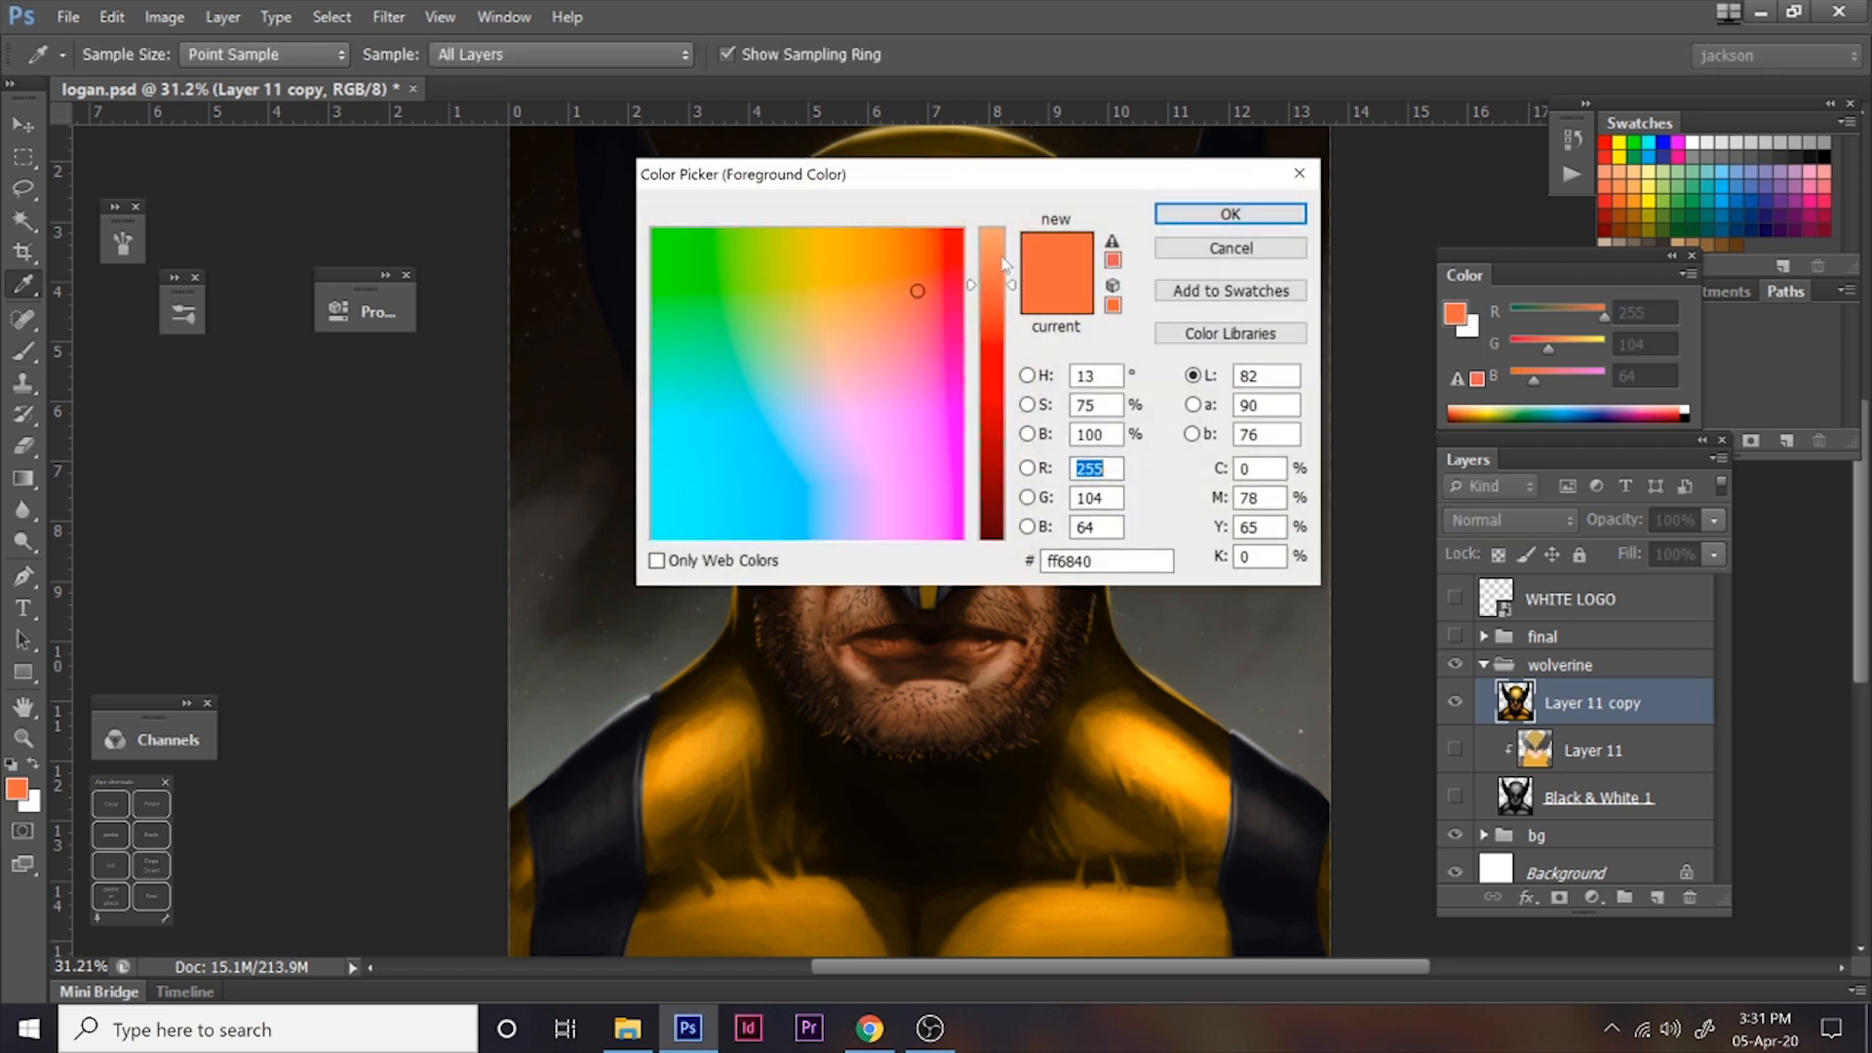
left_click_drag(836, 335, 830, 349)
left_click_drag(1014, 290, 1009, 371)
left_click_drag(830, 354, 810, 353)
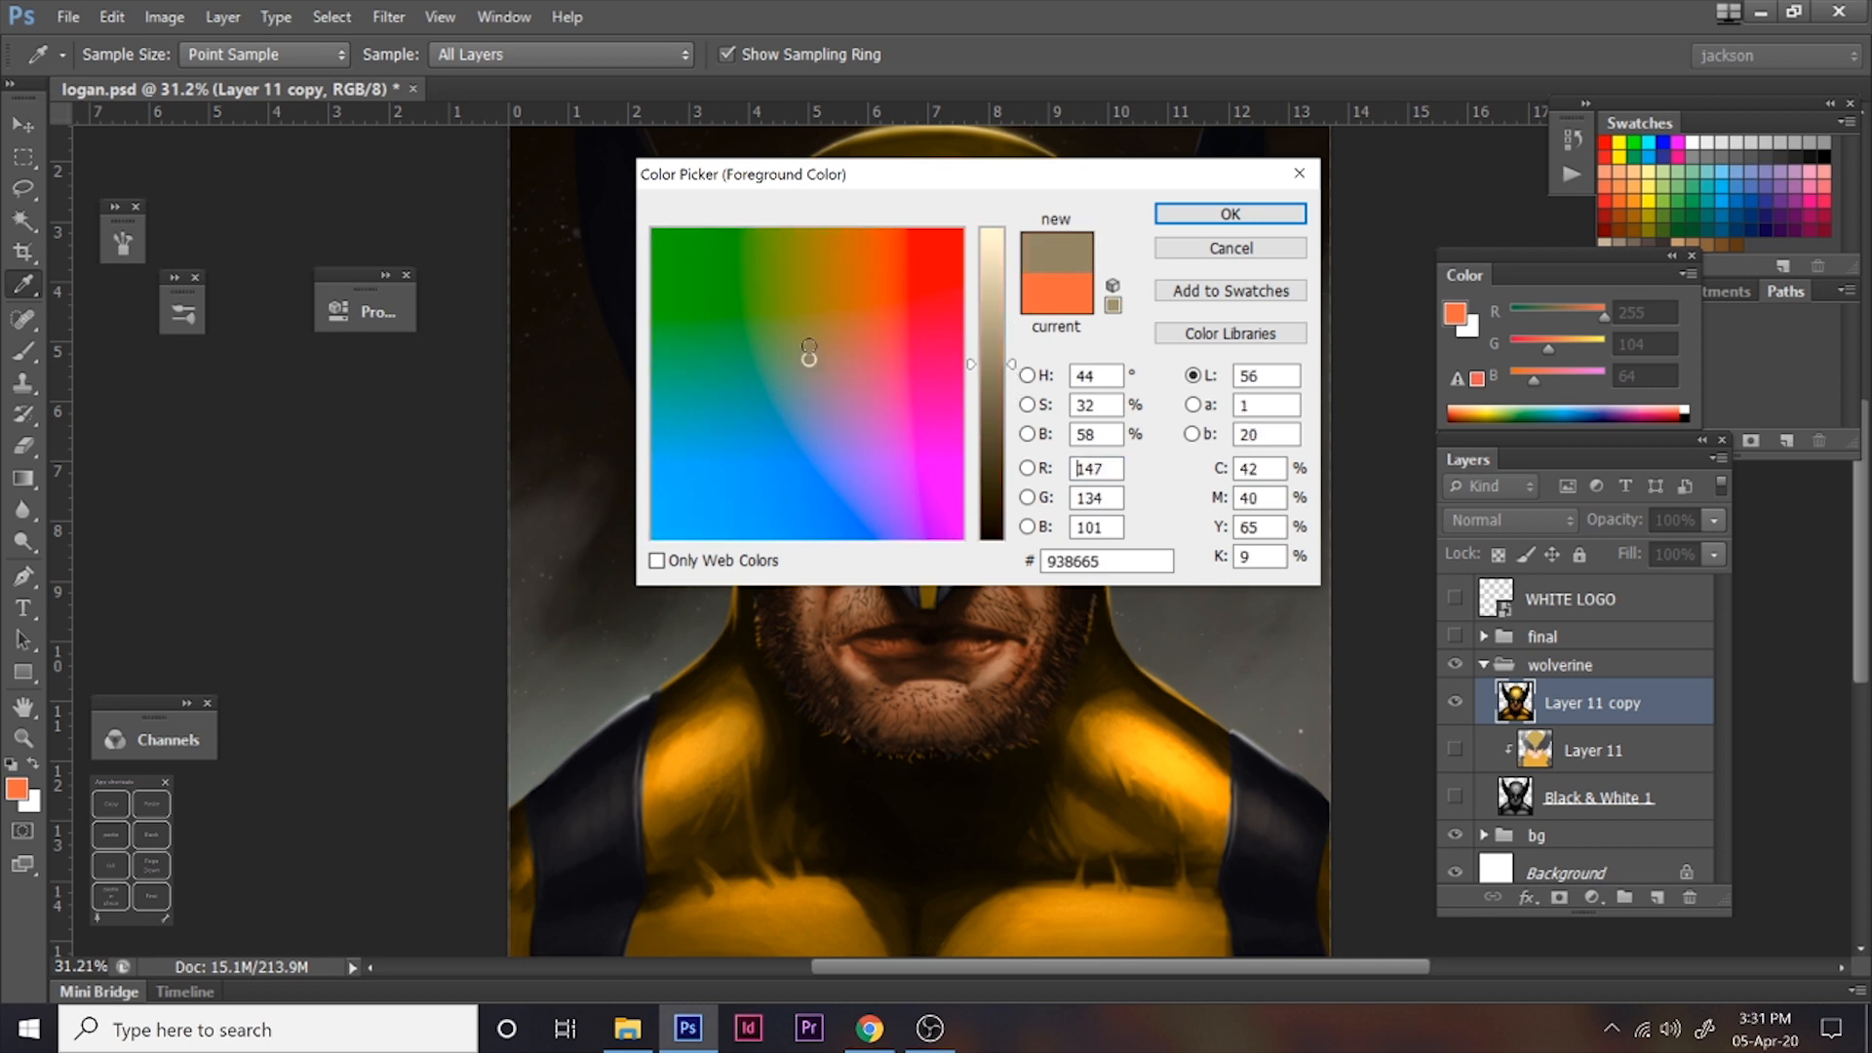
left_click(1223, 214)
- Set the brush to Color mode at 53% opacity
left_click(322, 54)
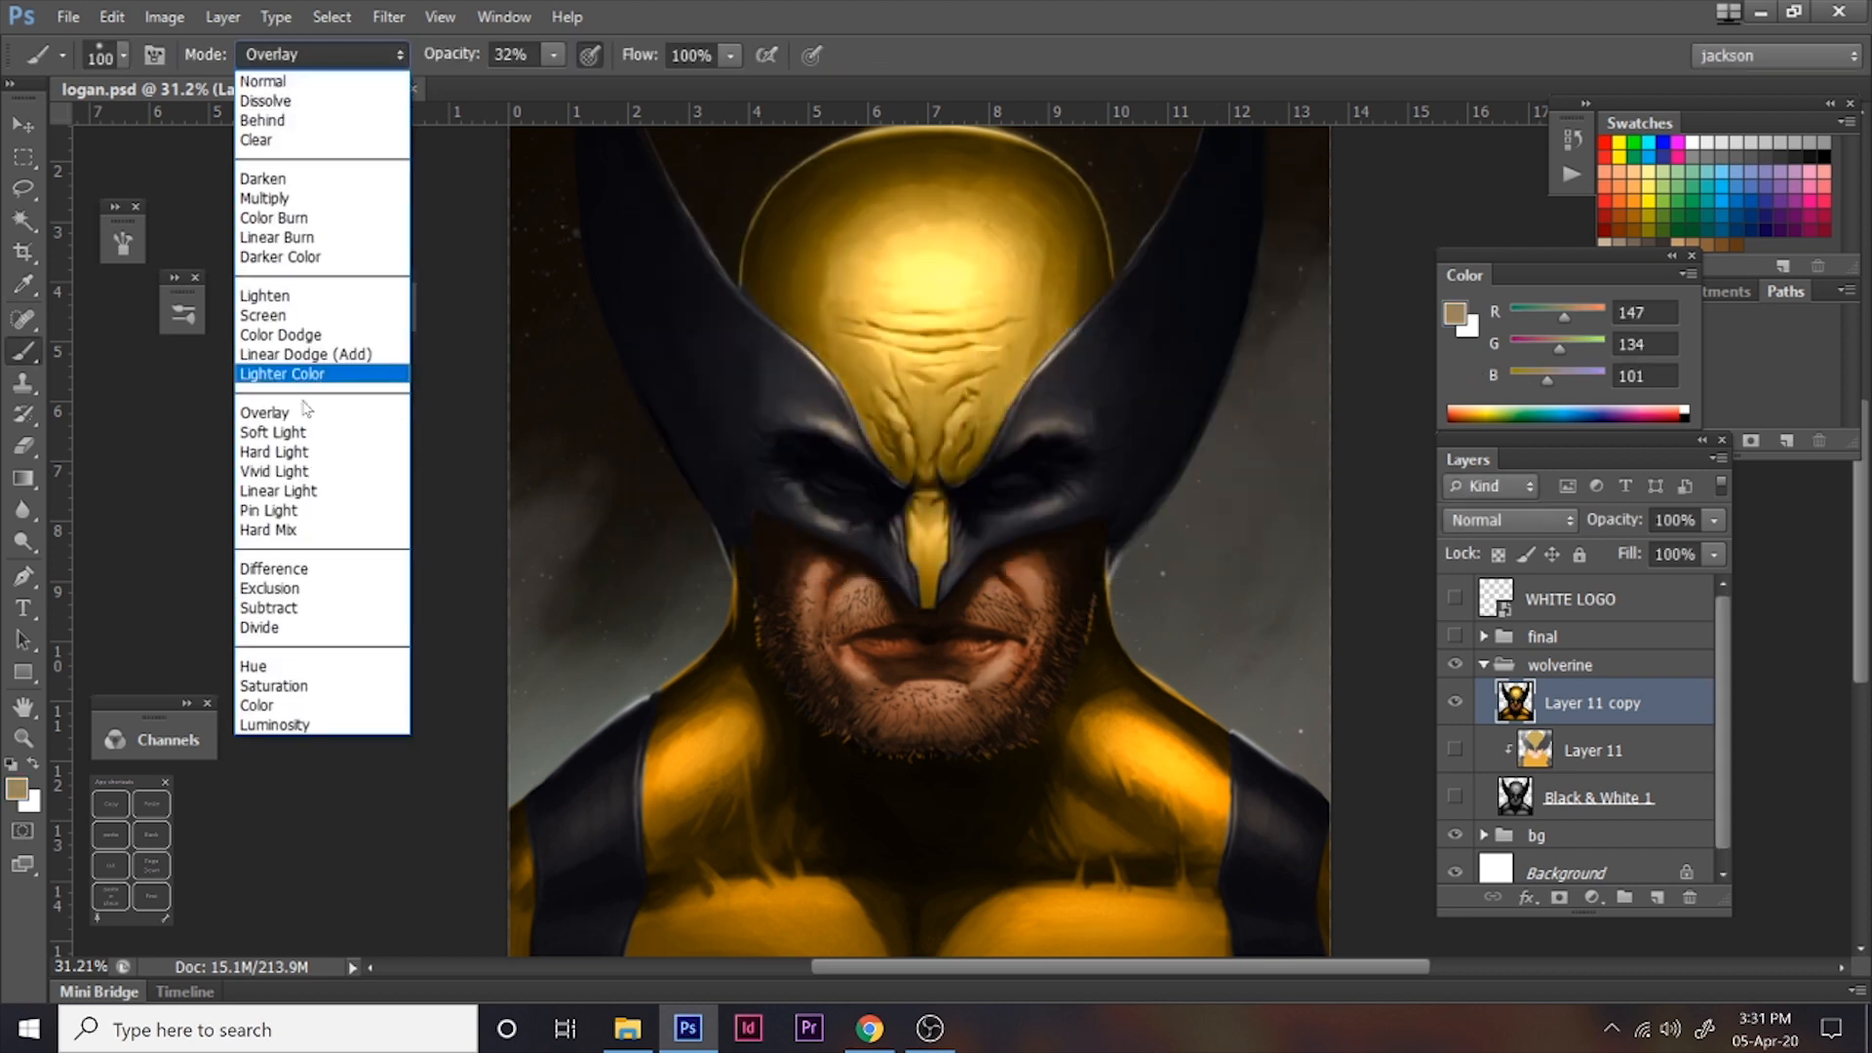
left_click(289, 698)
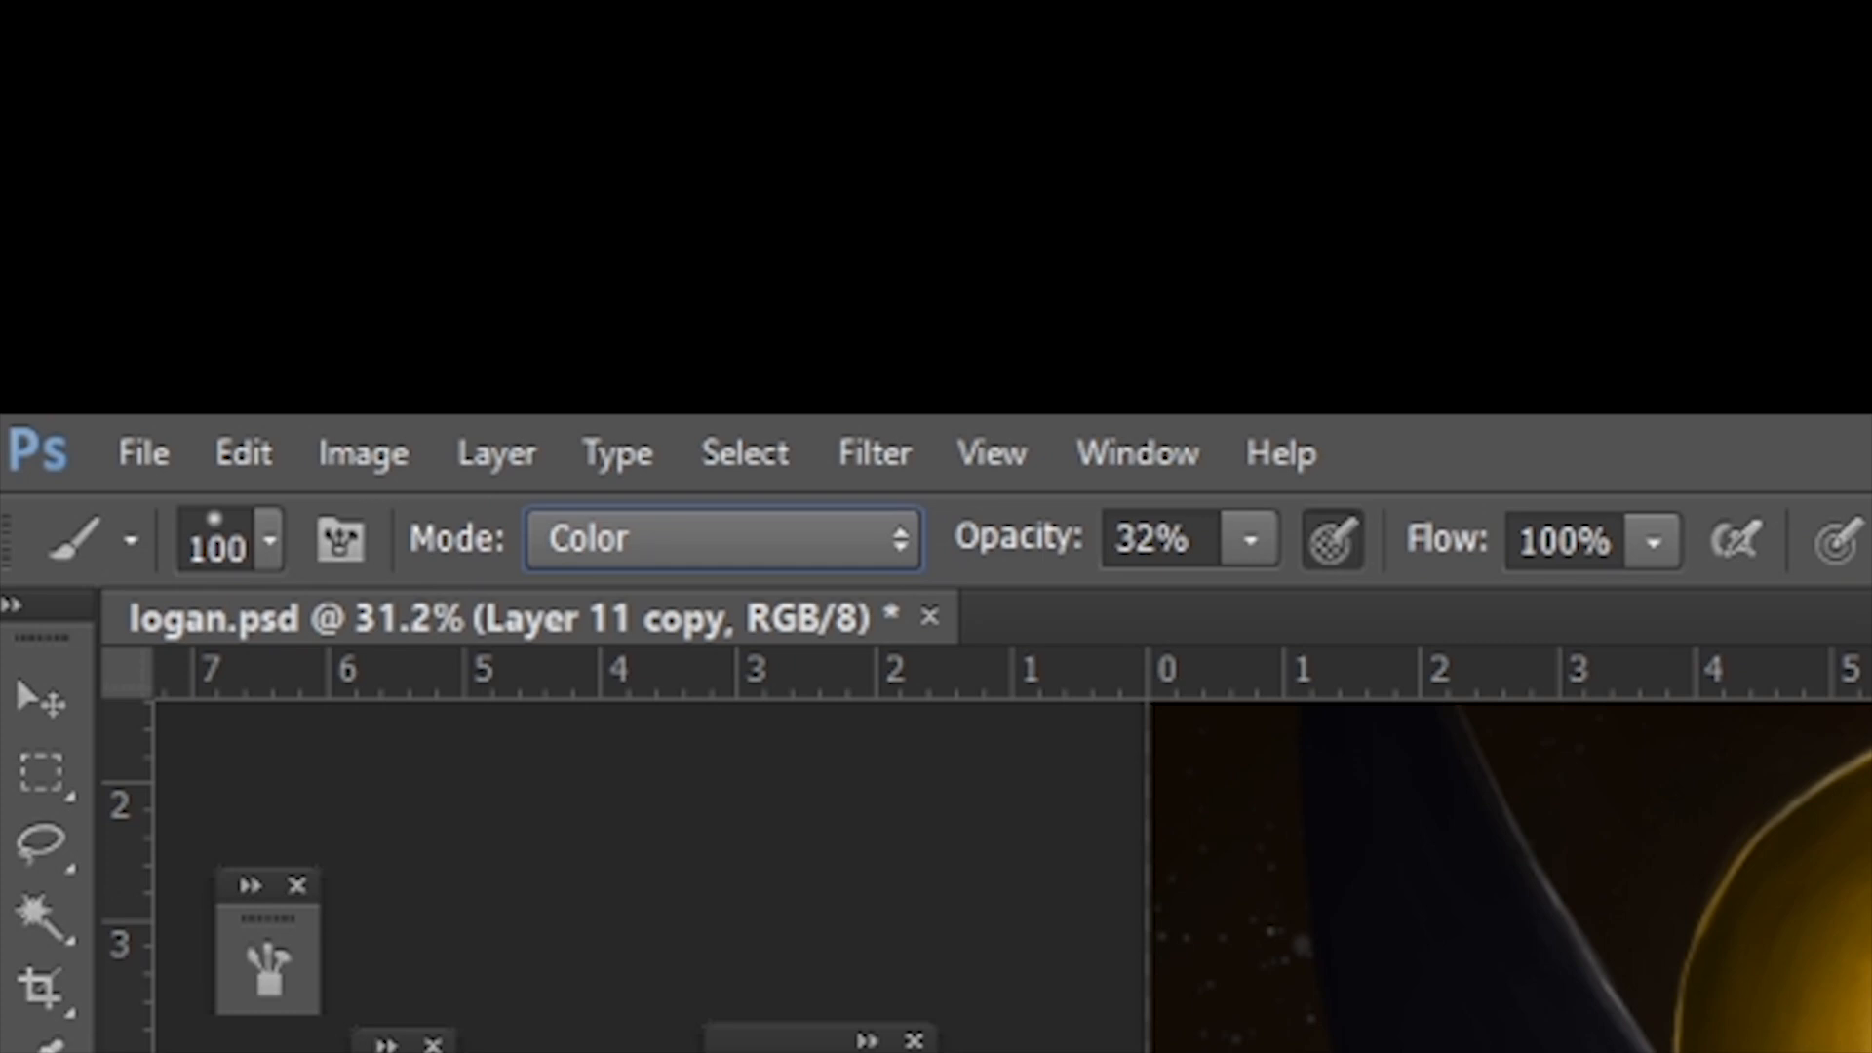
left_click(1250, 539)
left_click_drag(1243, 597, 1308, 597)
key("Return")
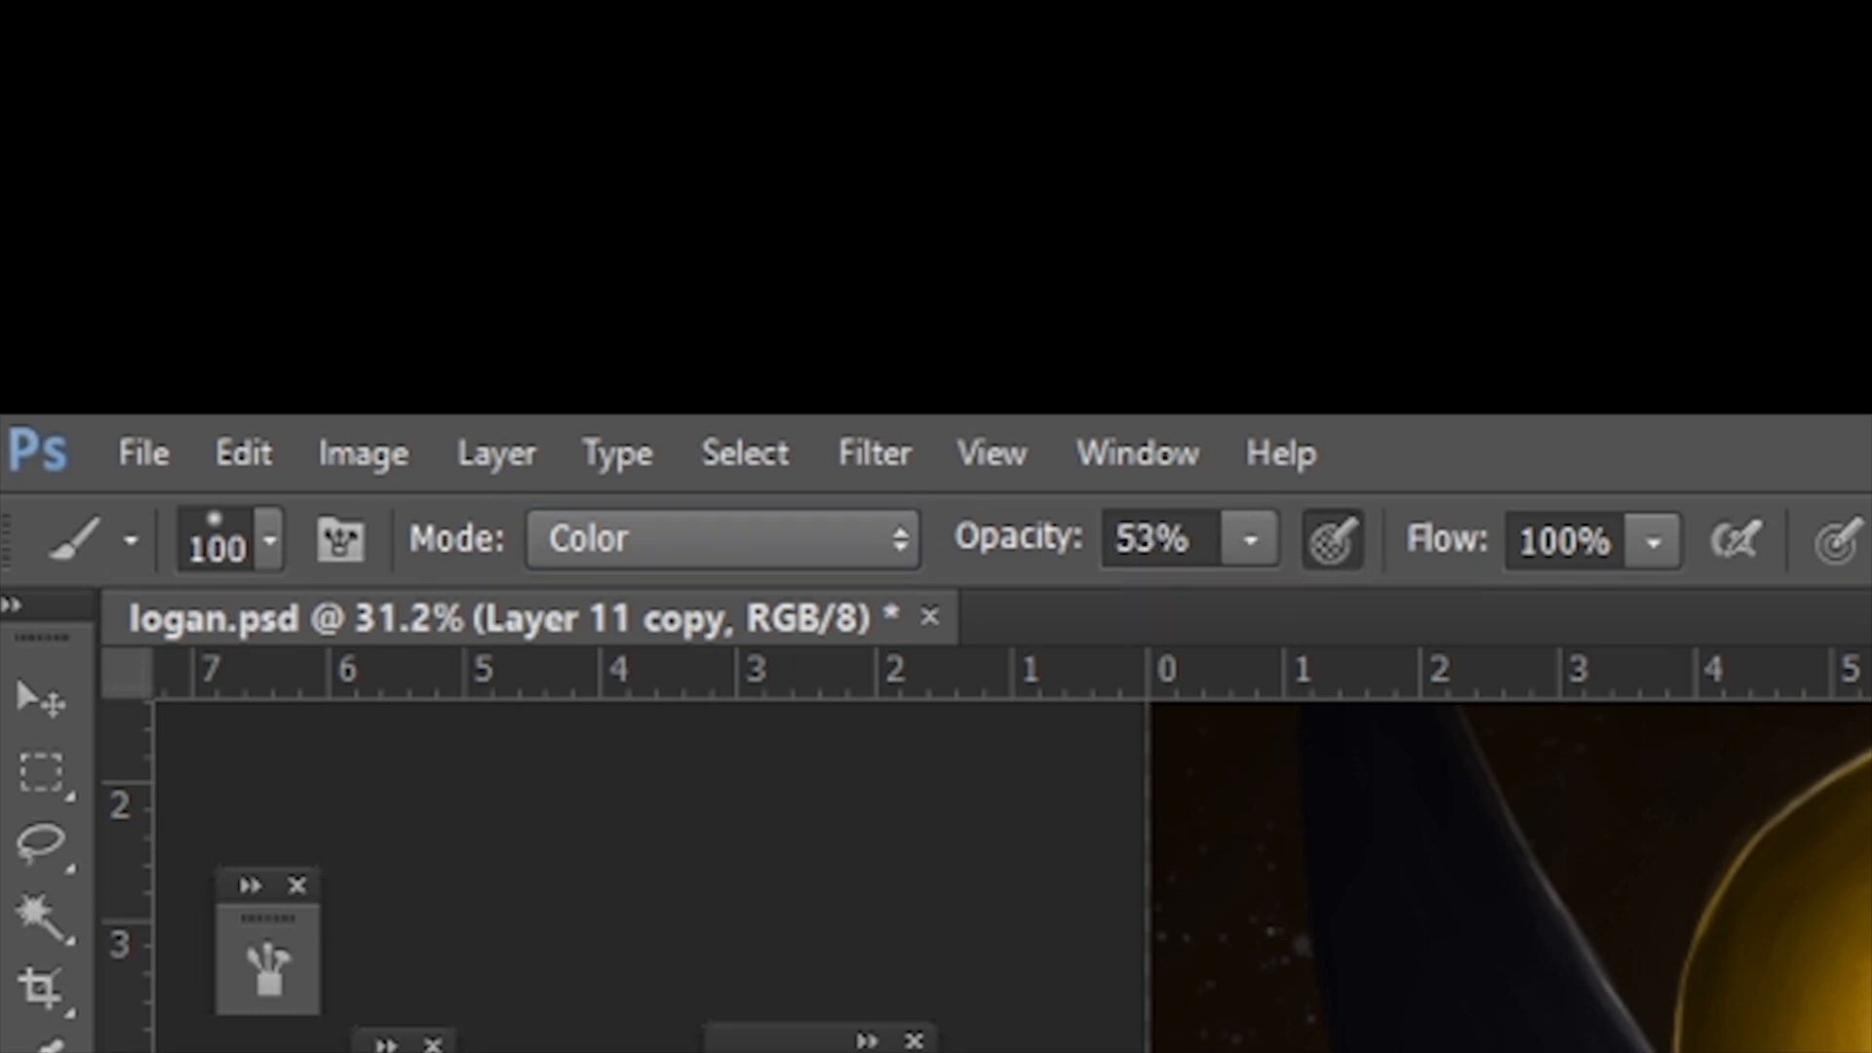
- Brush the greyish tan over the beard, chin and jaw to mute their reddish tone, using a brush of about 200 to 300 px
key("bracketright")
key("bracketright")
key("bracketright")
key("bracketright")
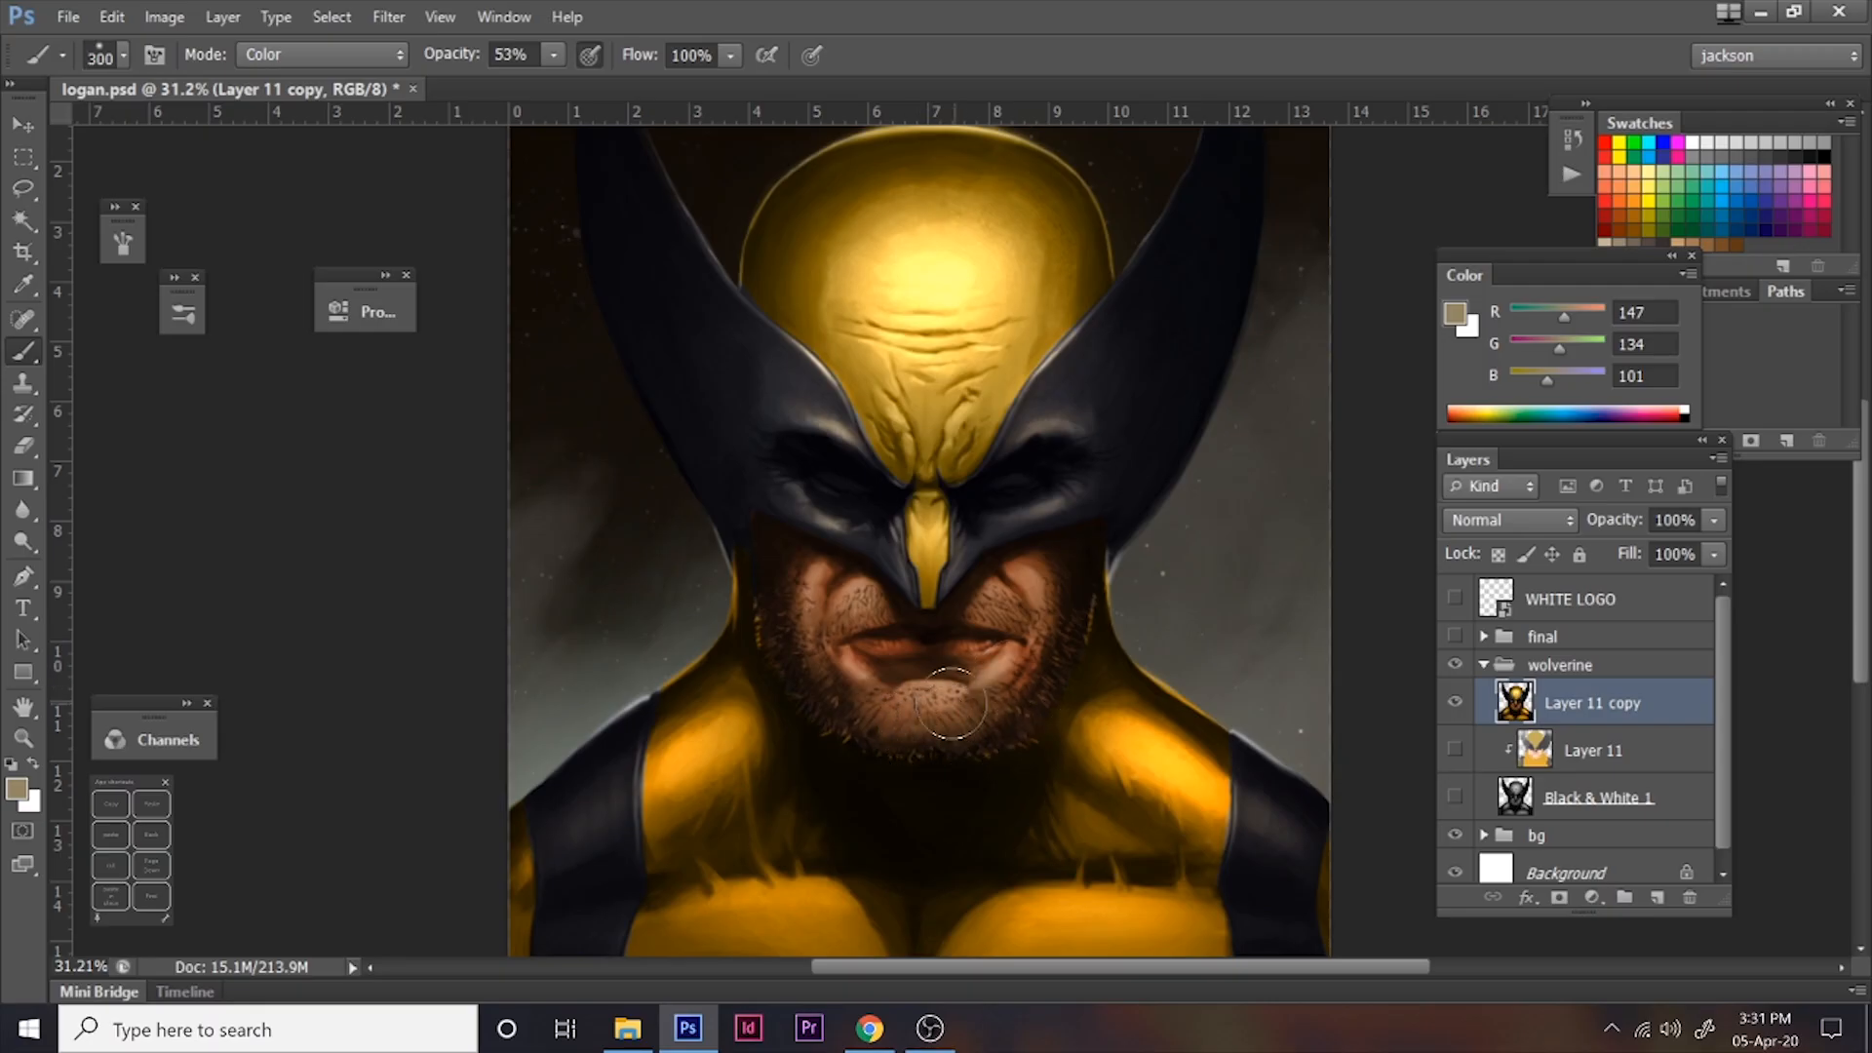
key("bracketleft")
key("bracketright")
scroll(1102, 624, "down", 1)
key("bracketright")
key("bracketleft")
key("bracketleft")
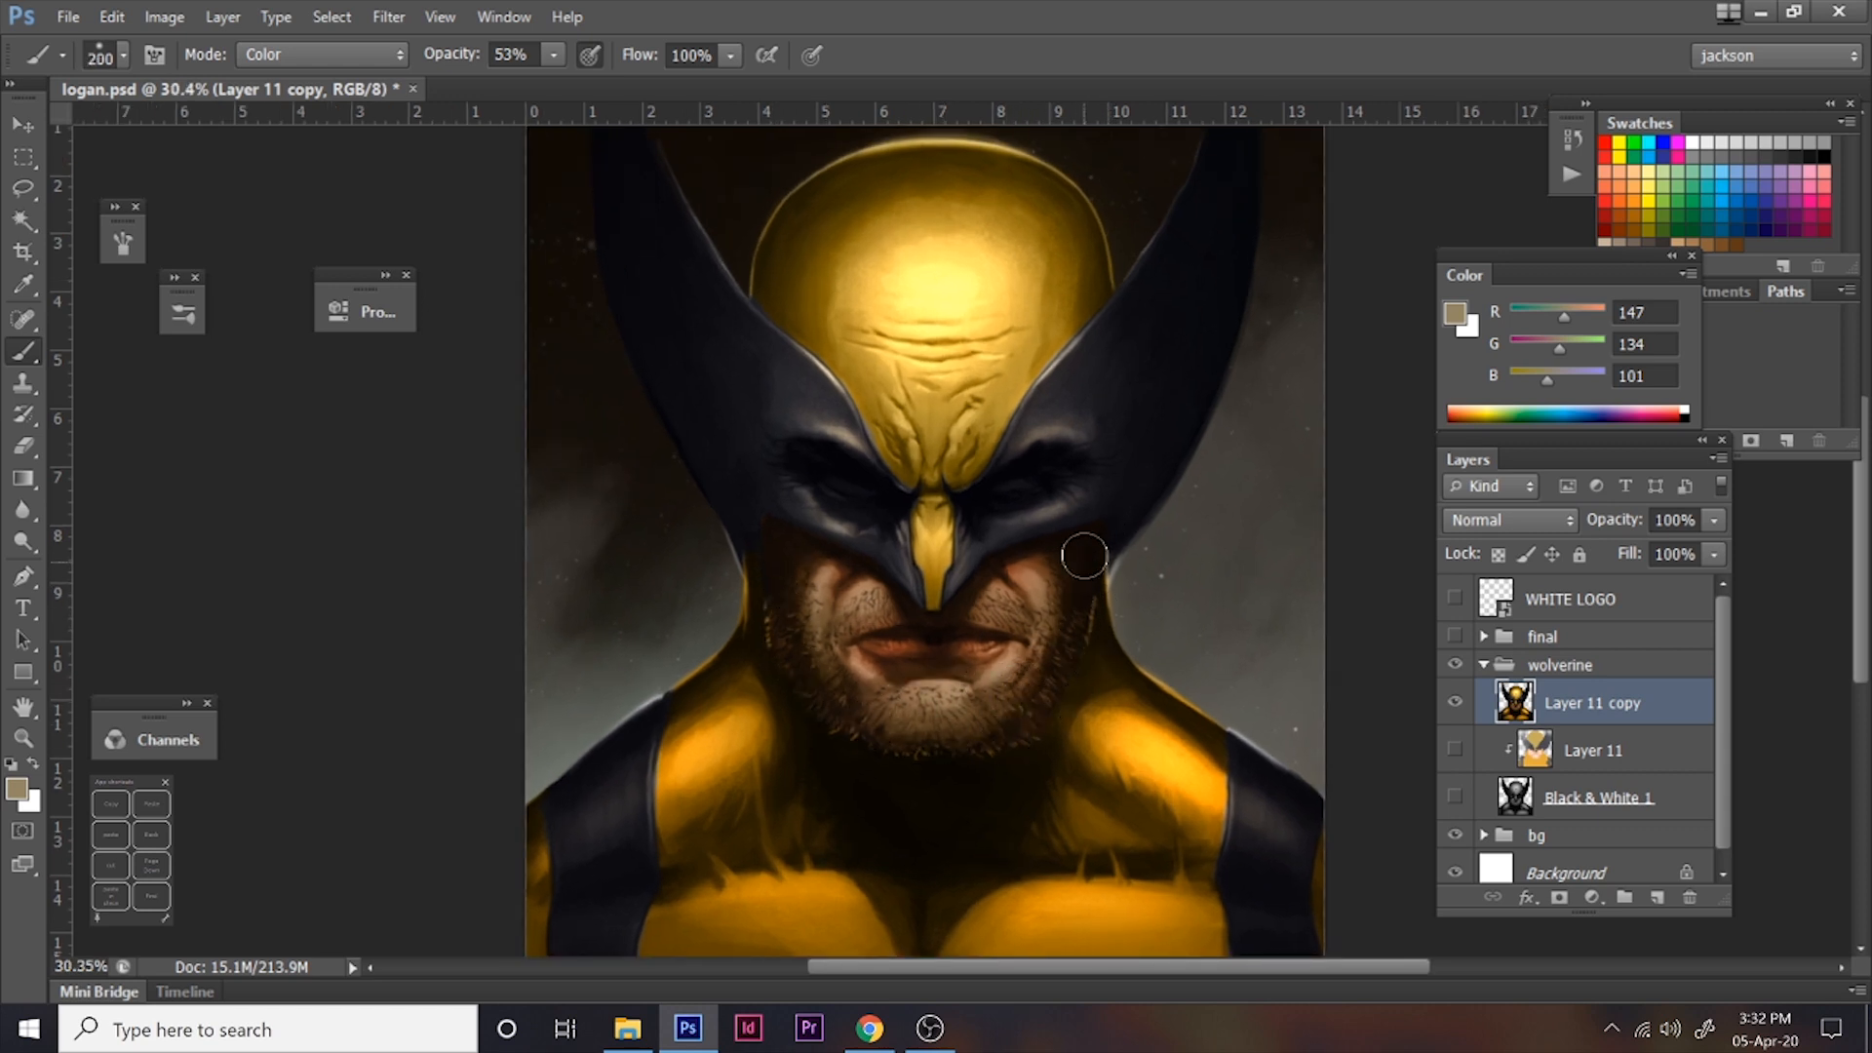
scroll(1073, 710, "down", 3)
key("bracketright")
key("bracketleft")
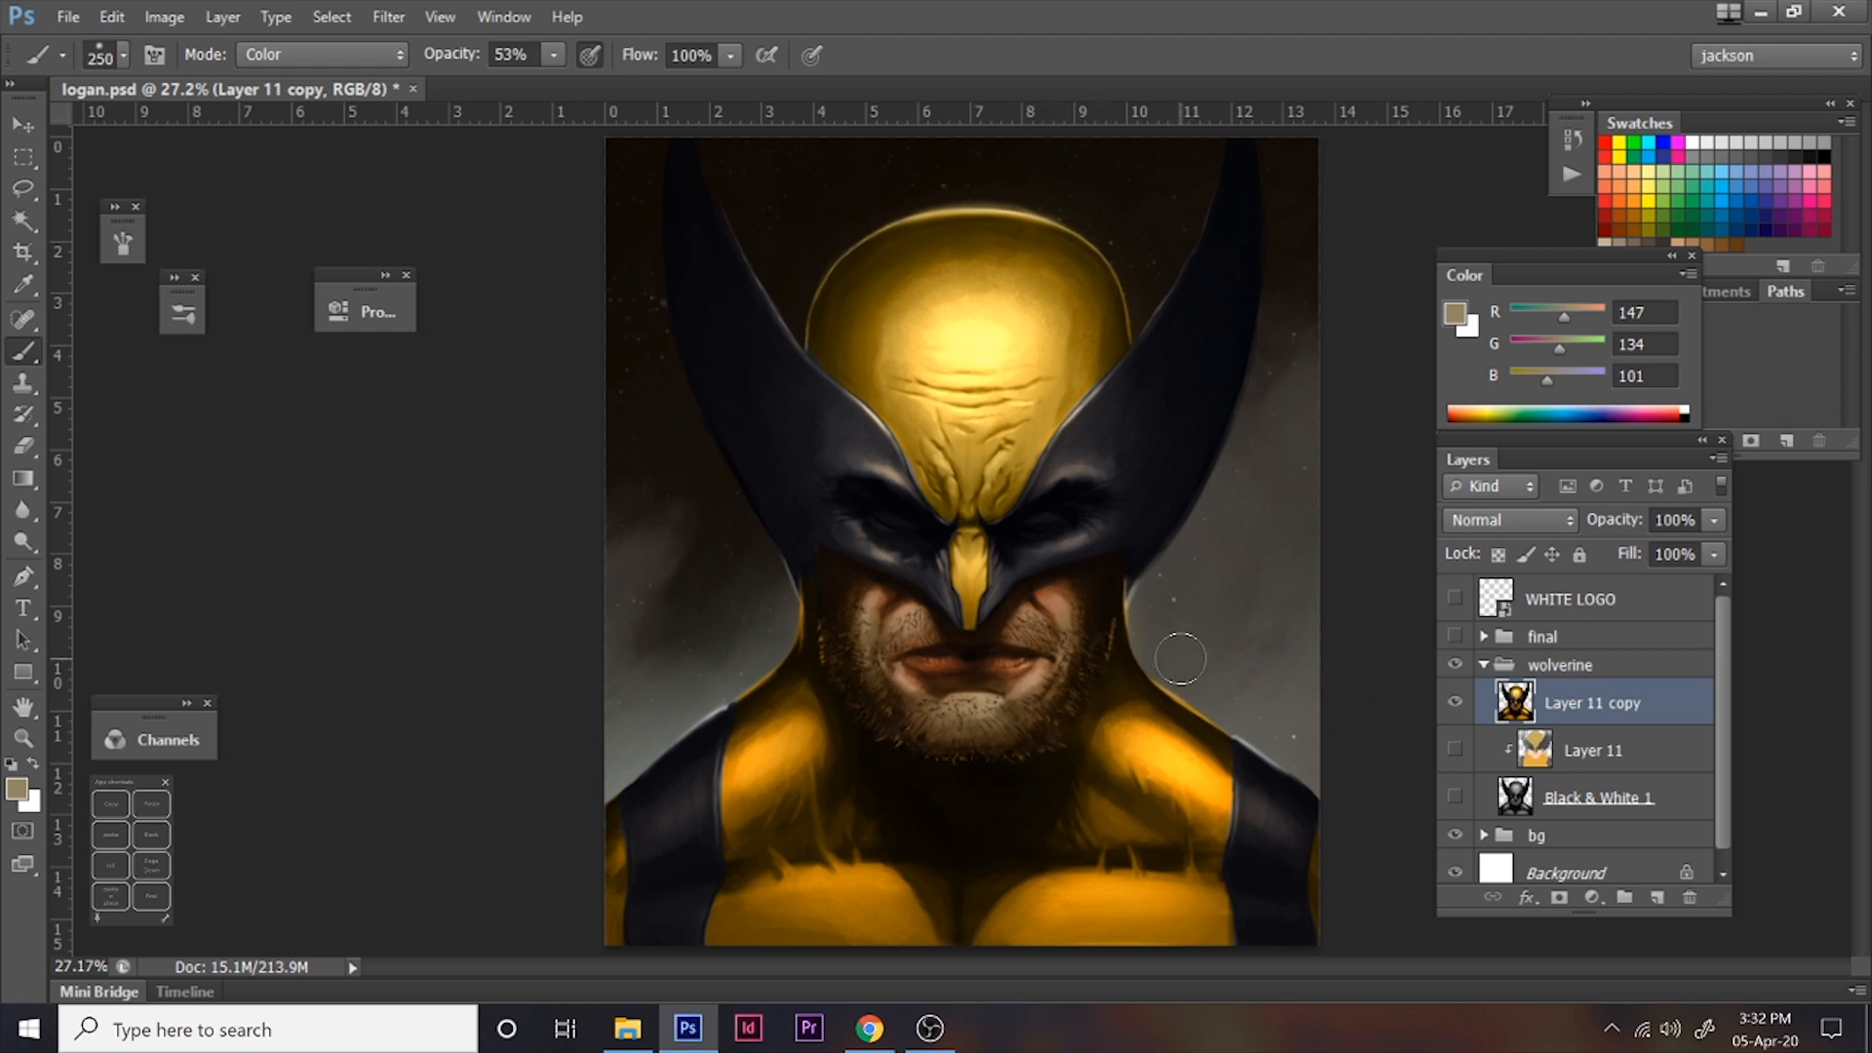
scroll(1141, 697, "down", 1)
scroll(1138, 704, "up", 1)
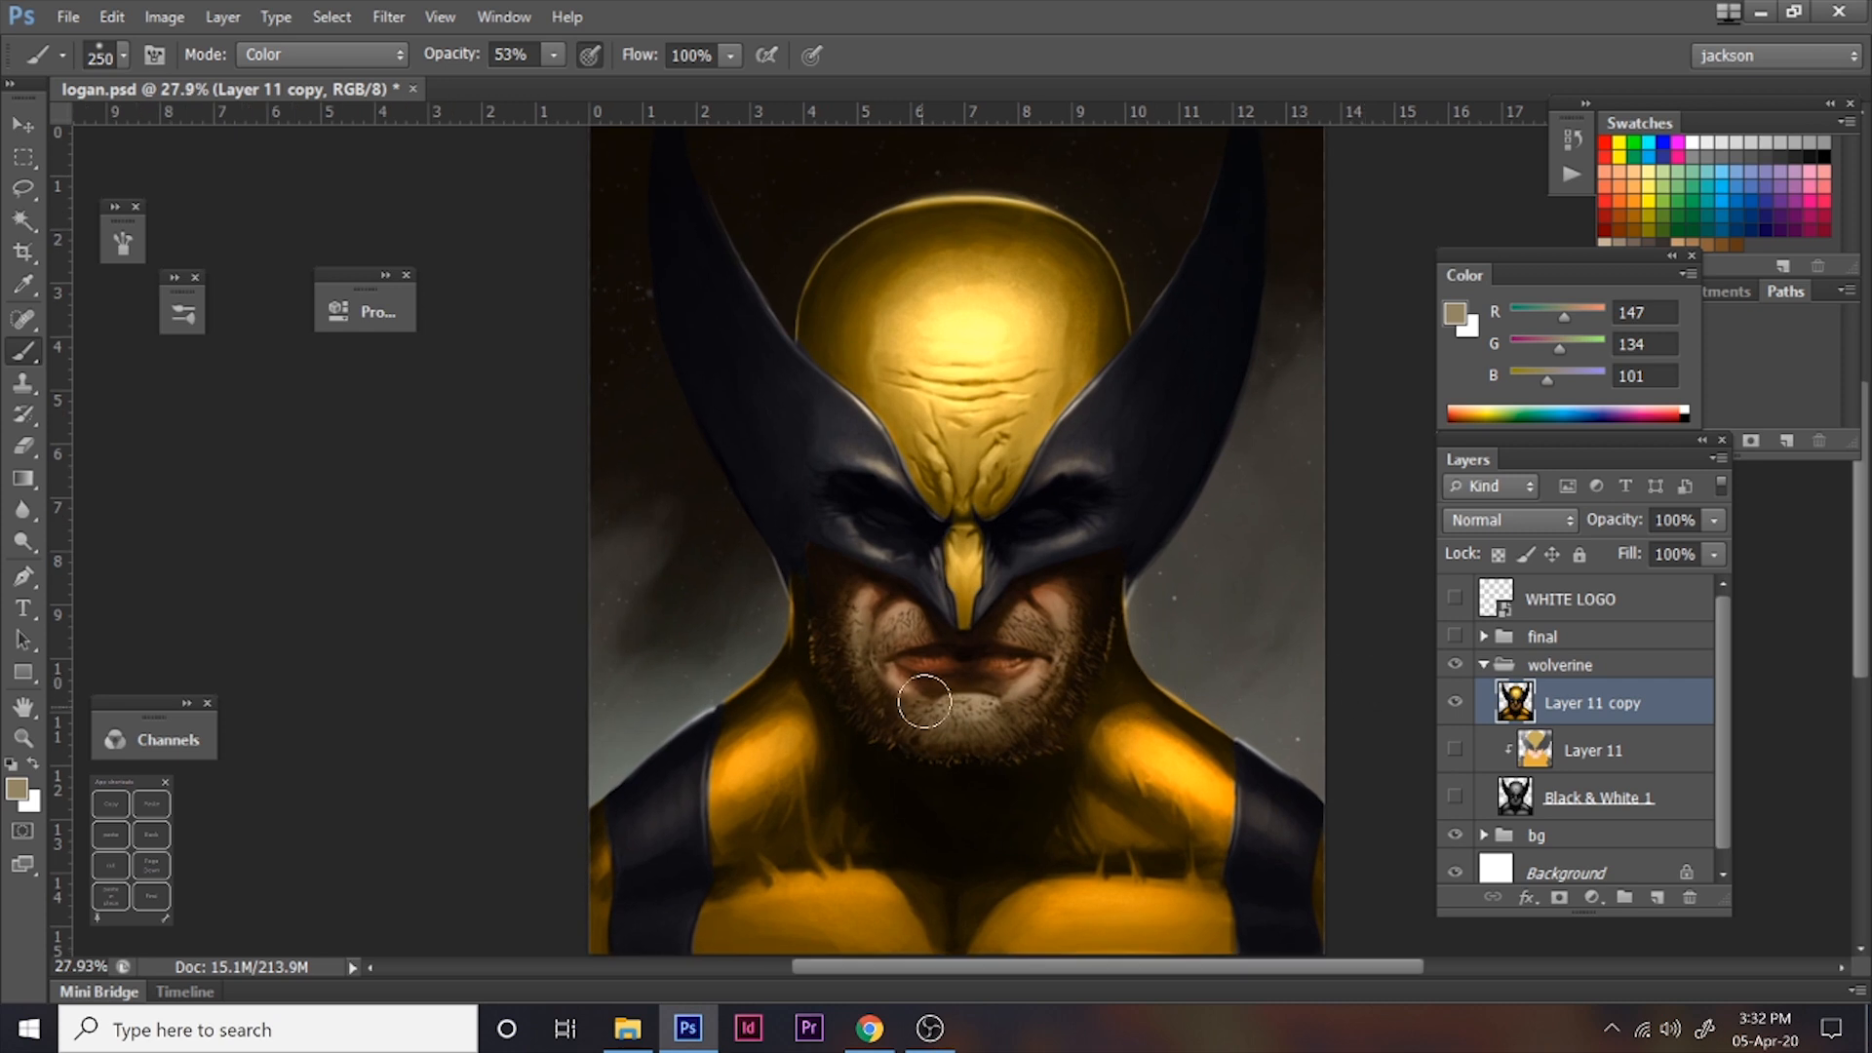
- Sample dark tones around the beard and touch up its outer edges in Normal mode with a brush reduced to 50 px
key("bracketleft")
key("bracketleft")
left_click(388, 55)
left_click(369, 83)
left_click(1100, 622, "alt")
left_click(1113, 622, "alt")
key("bracketleft")
key("bracketleft")
key("bracketleft")
key("bracketleft")
key("bracketleft")
key("bracketleft")
key("bracketleft")
left_click(815, 630, "alt")
key("bracketleft")
left_click(880, 739, "alt")
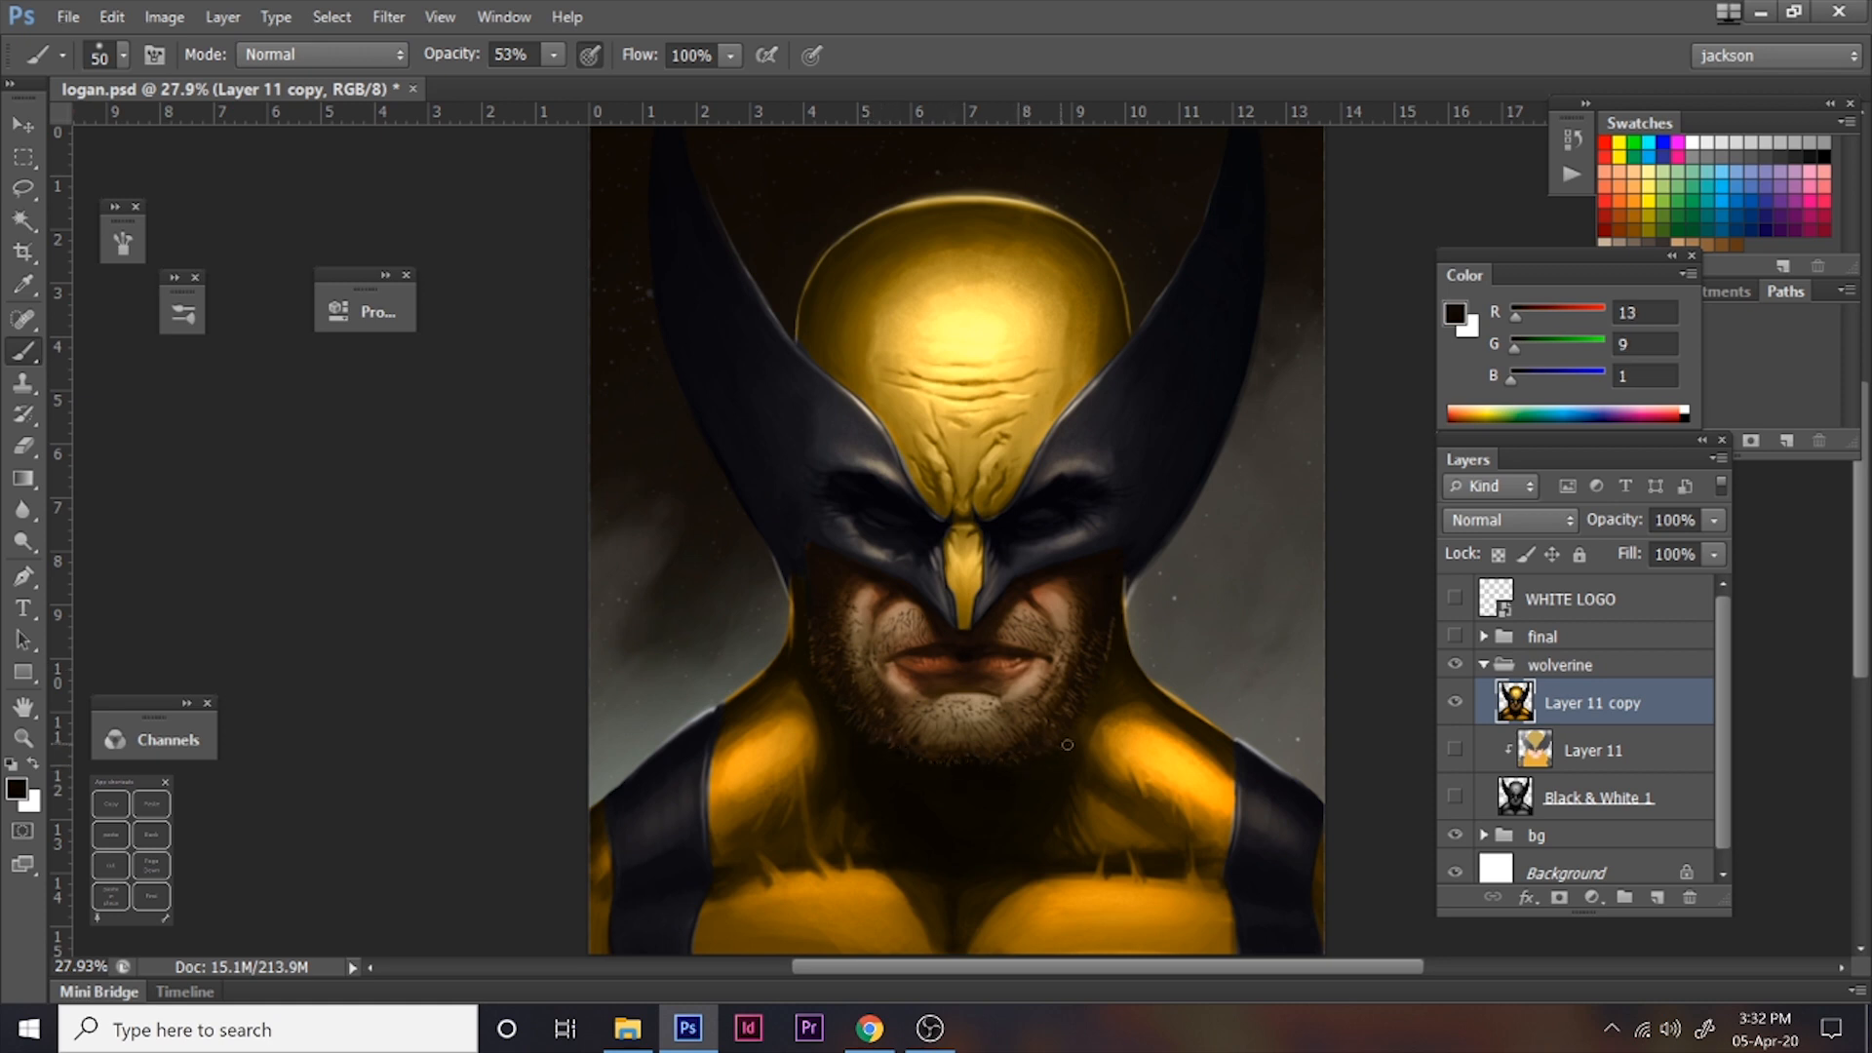
- Hide and show the merged Layer 11 copy to compare the portrait with and without the retouching
scroll(1268, 633, "down", 1)
scroll(1267, 633, "up", 1)
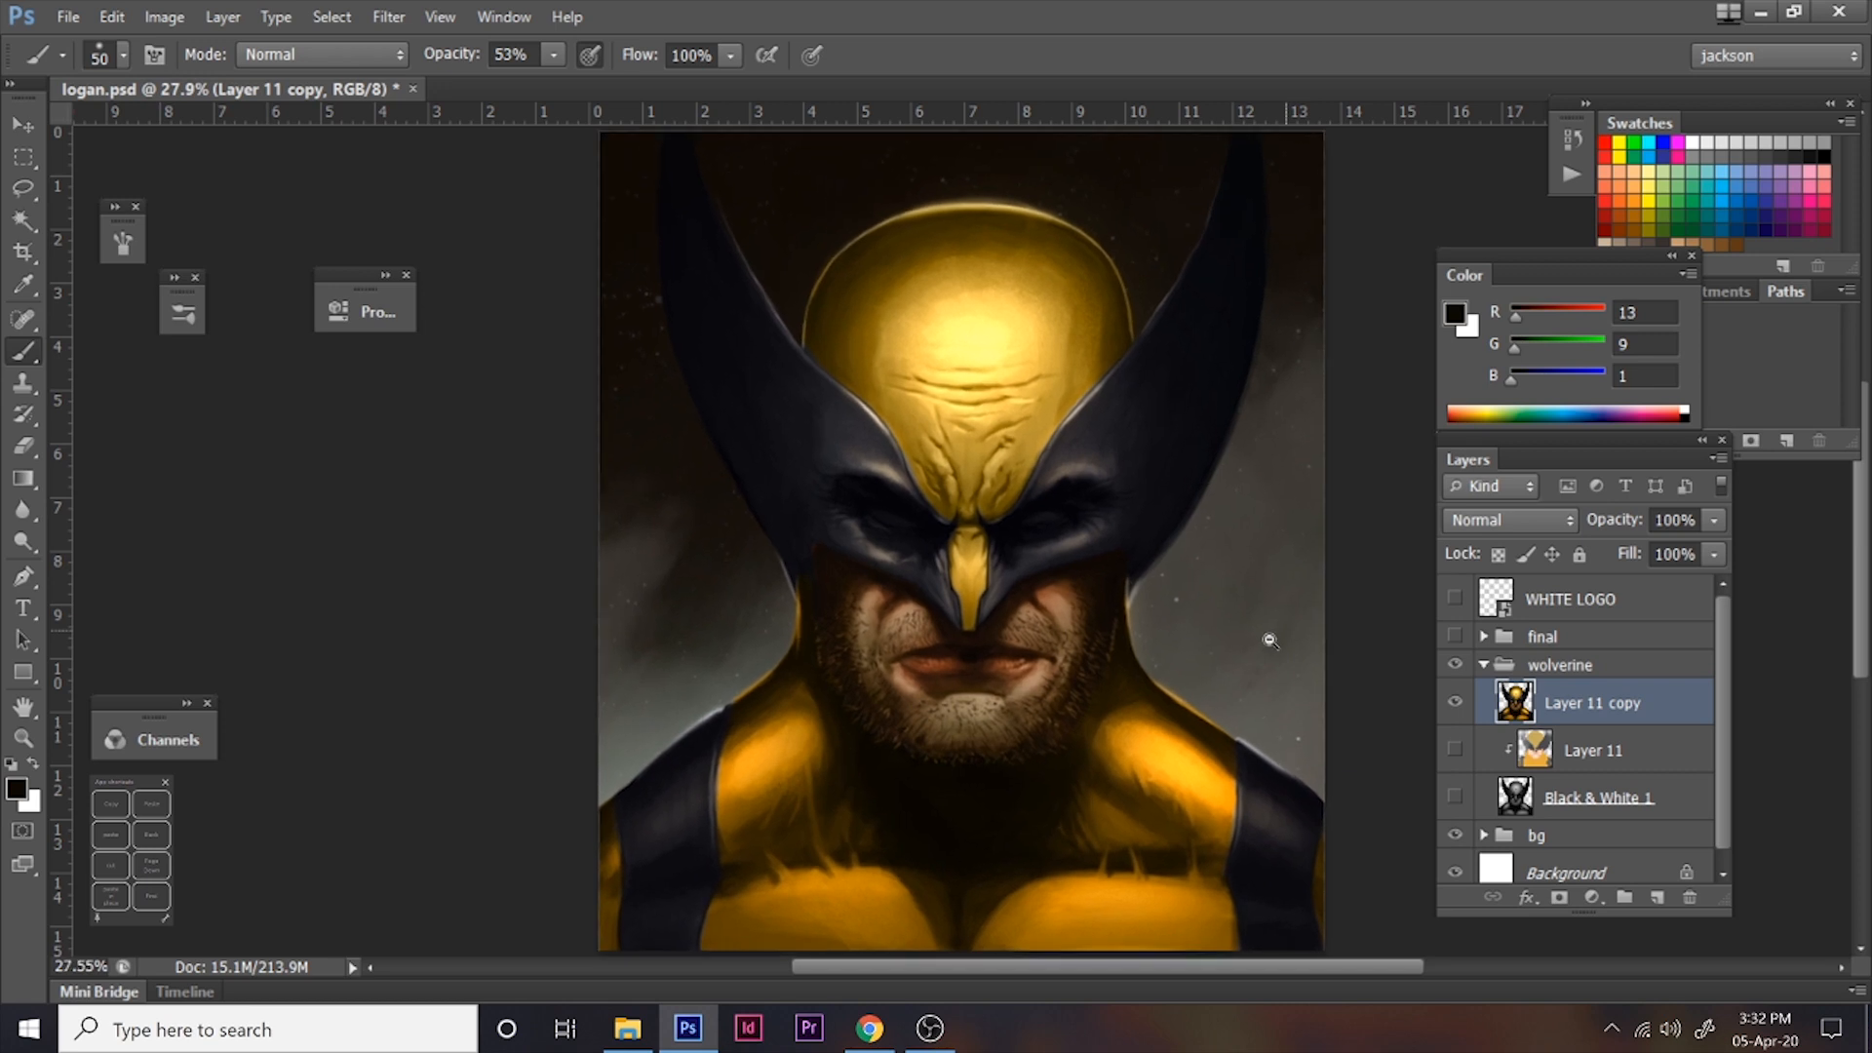
left_click(1462, 717)
left_click(1462, 711)
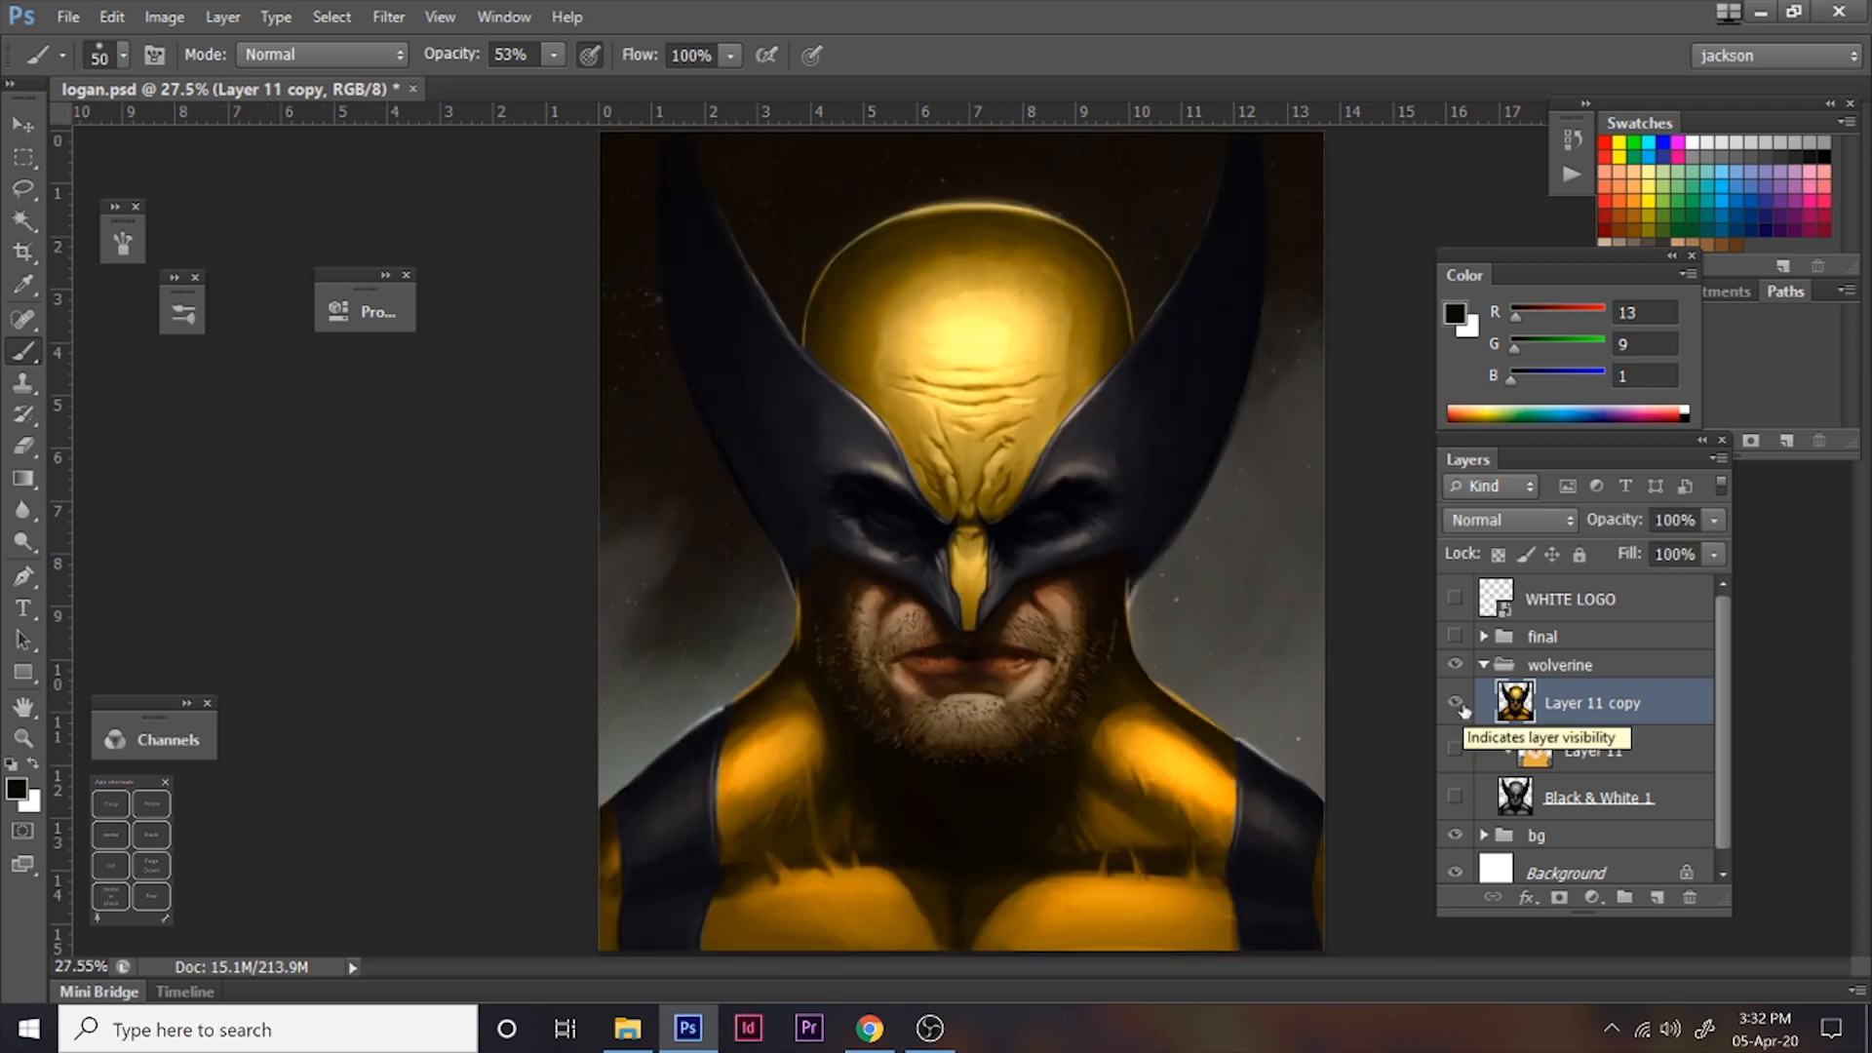